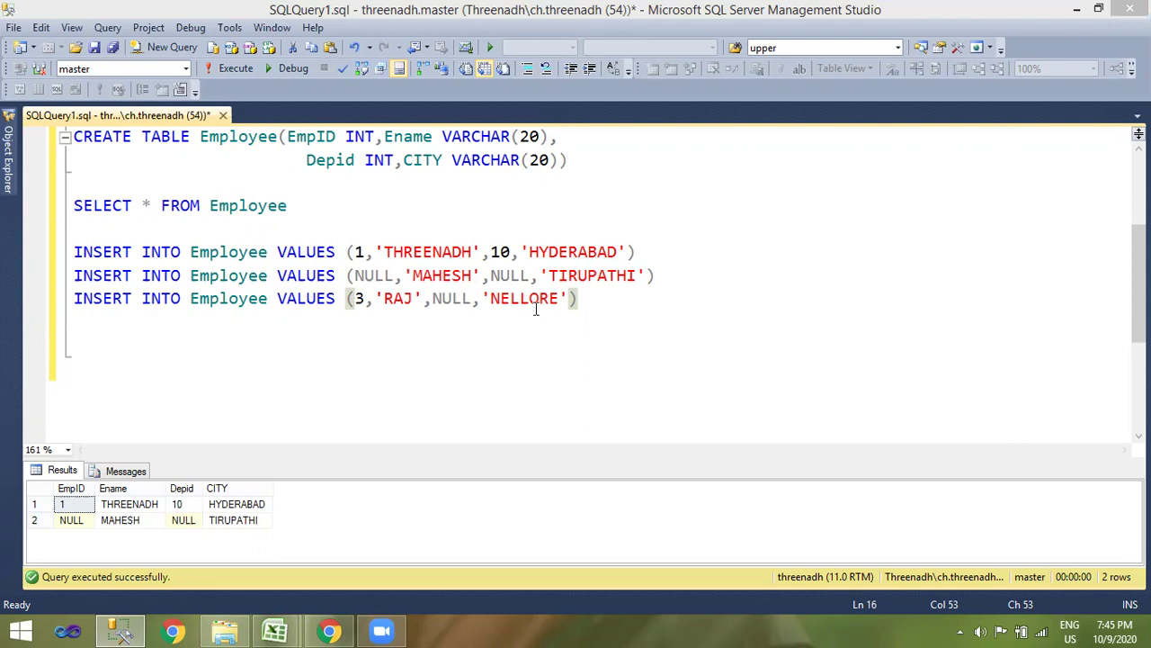
Step: Start a new statement INSERT INTO Employee VALUES below the three existing inserts, separated by a blank line
left_click(601, 299)
key("Return")
key("Return")
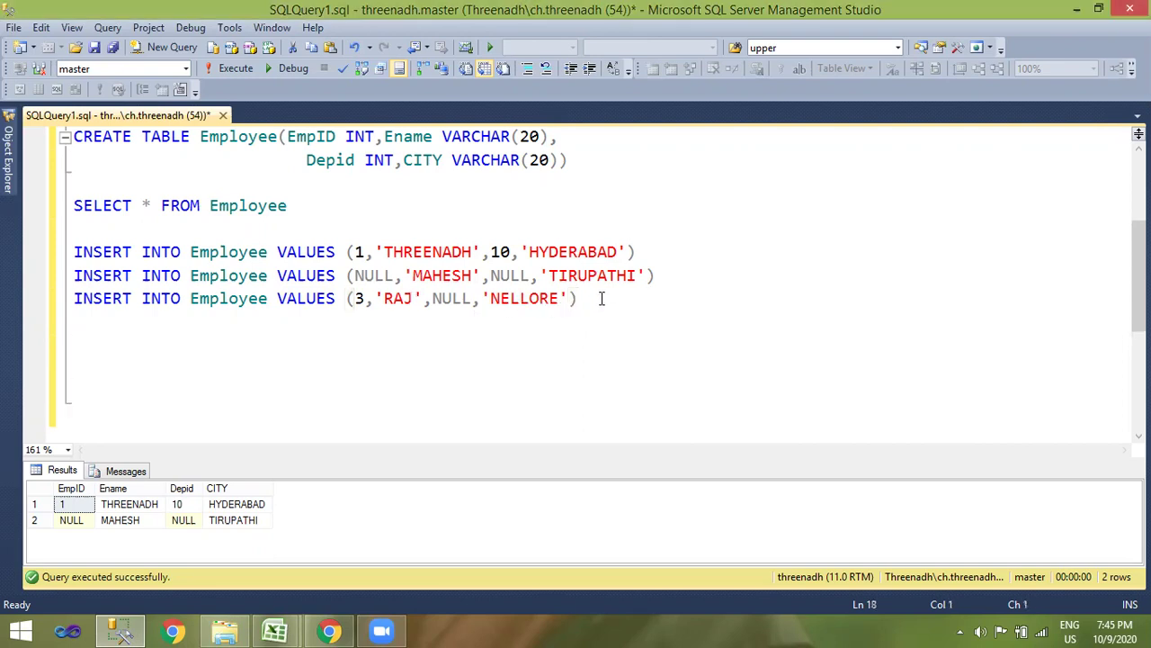
type("INSERT INTO ")
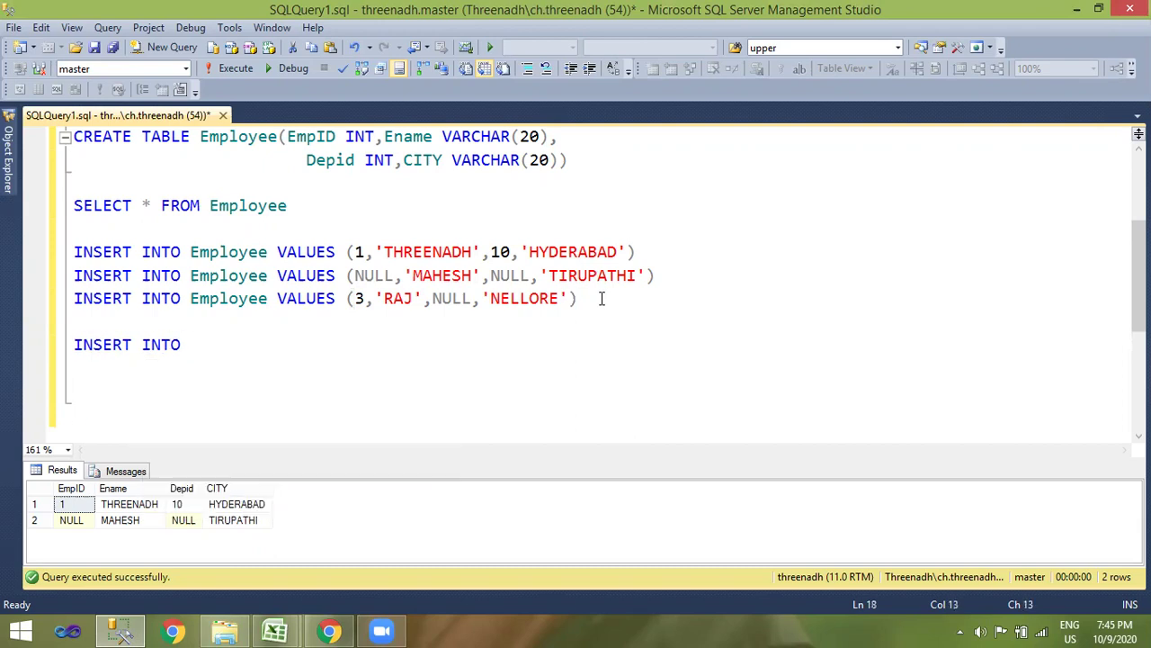
type("Employee VALUES")
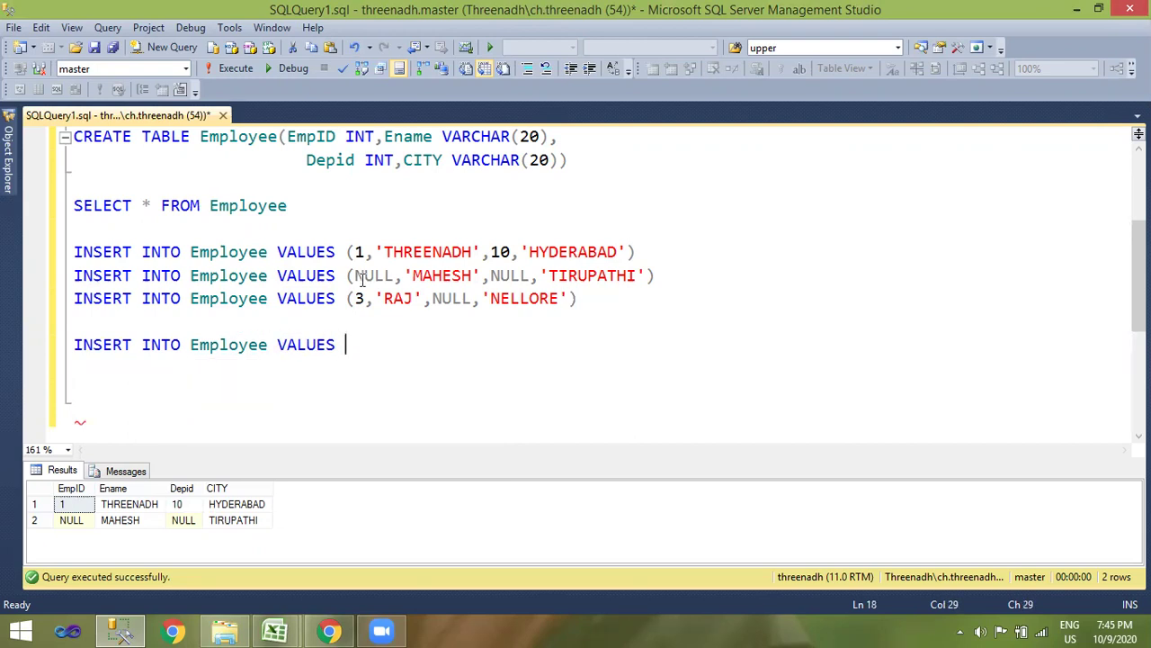
Step: Add the statement TRUNCATE TABLE Employee below the SELECT query and execute only that statement
left_click(308, 202)
key("Return")
key("Return")
type("TRUNCATE ")
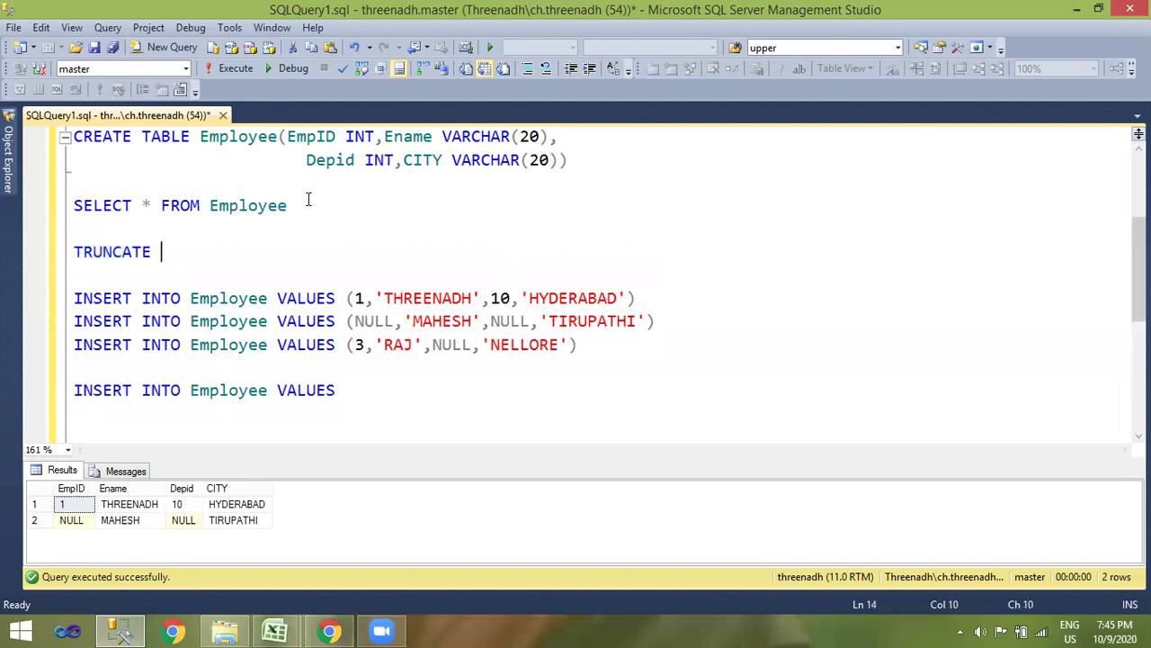
type("TABLE")
double_click(256, 206)
key("ctrl+c")
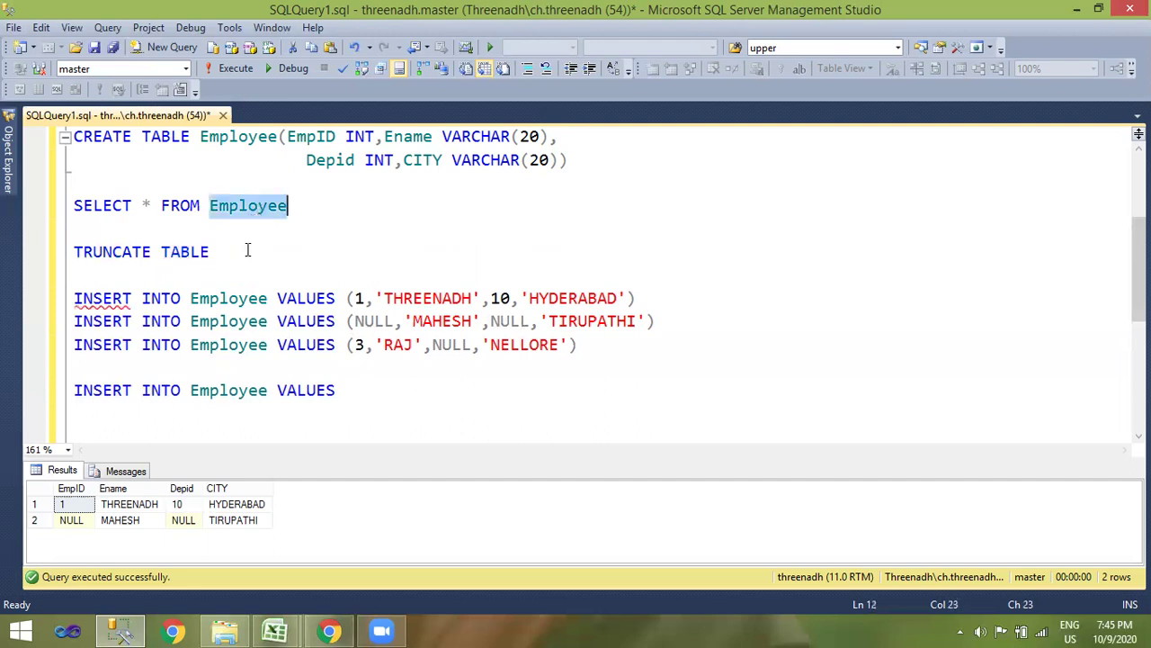
left_click(249, 252)
key("ctrl+v")
left_click_drag(300, 253, 48, 239)
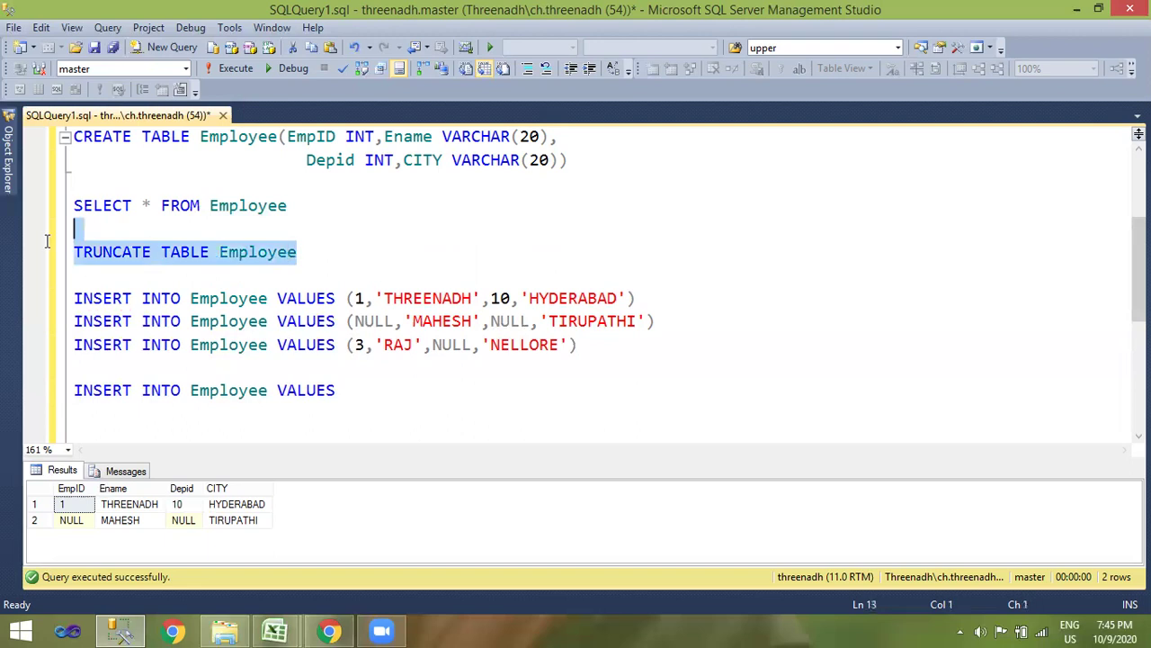
left_click(232, 68)
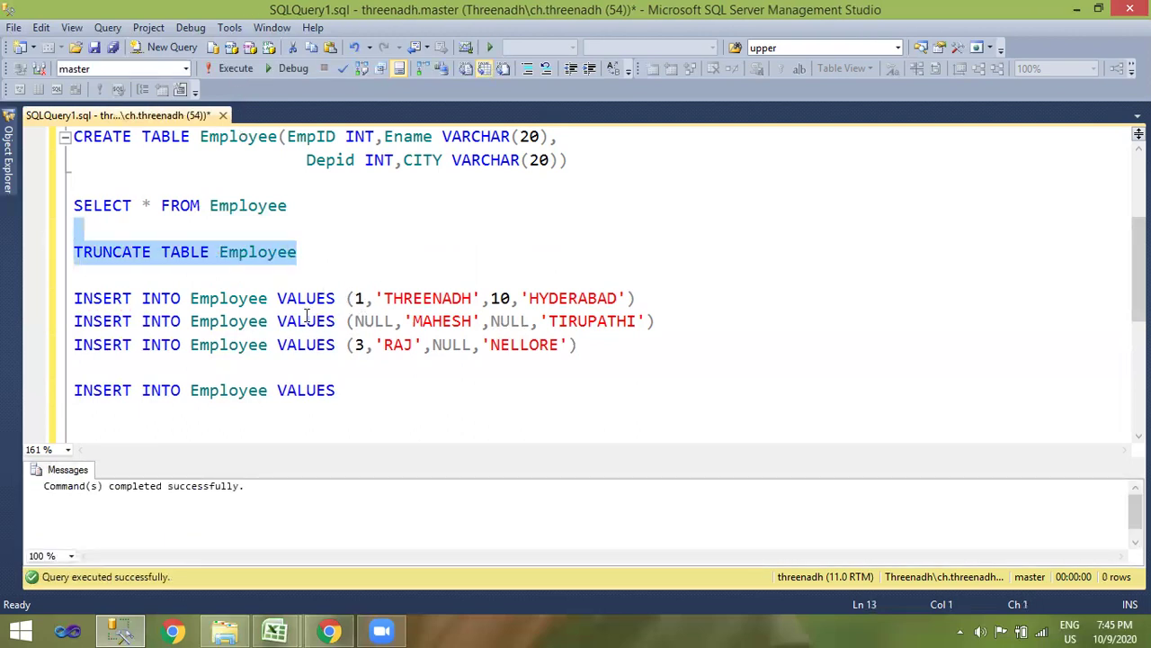
Step: Hide the results pane and add the comment --Method1:- above the three single-row INSERT statements
left_click(167, 278)
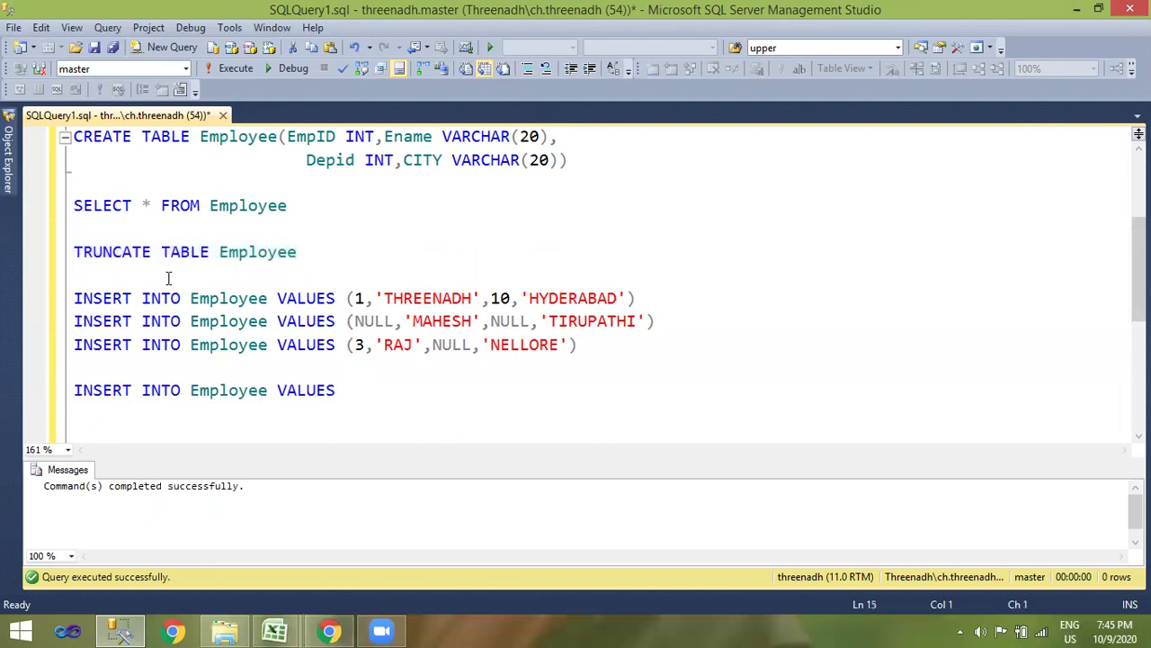
key("Return")
key("Return")
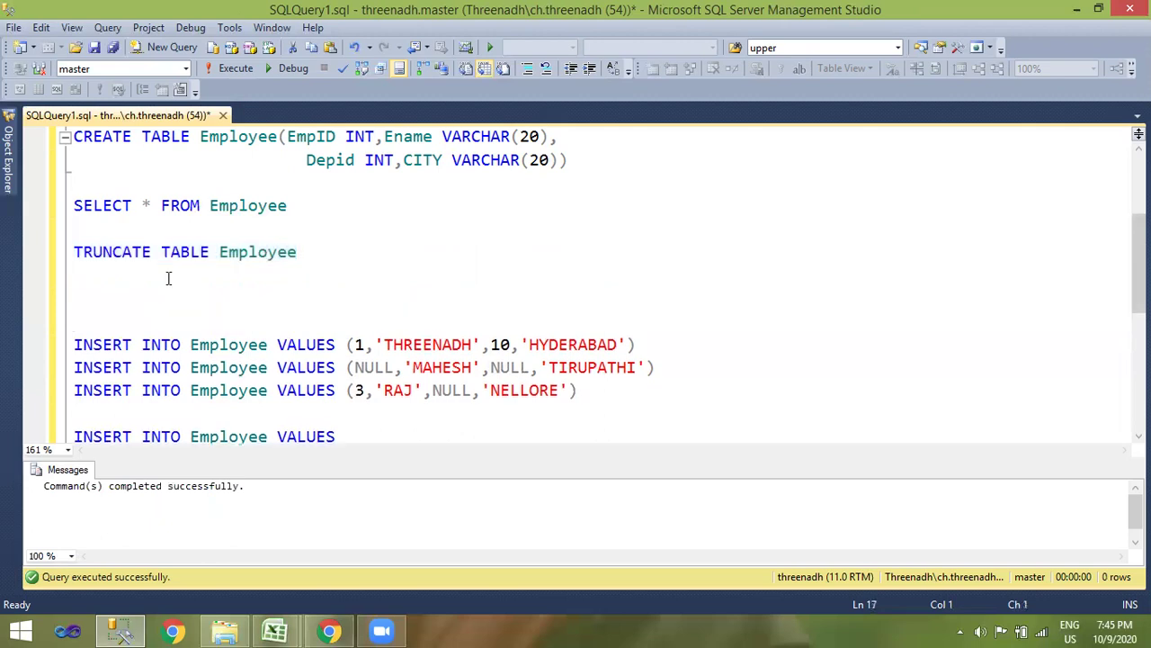
key("ctrl+r")
type("Met")
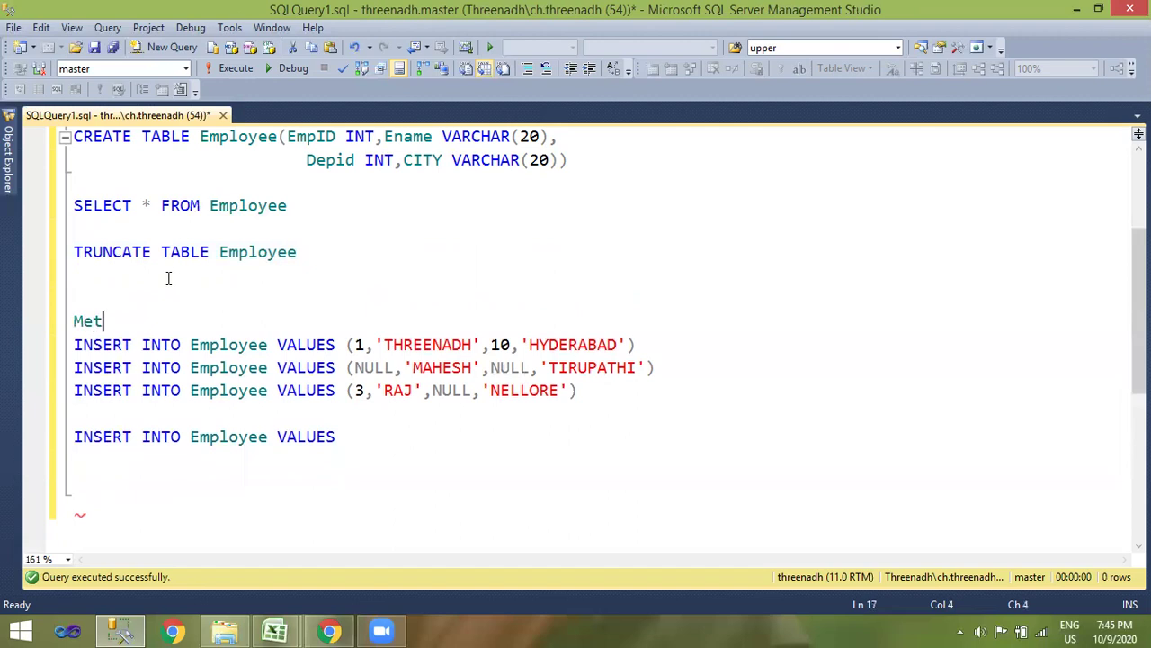
type("hod1:")
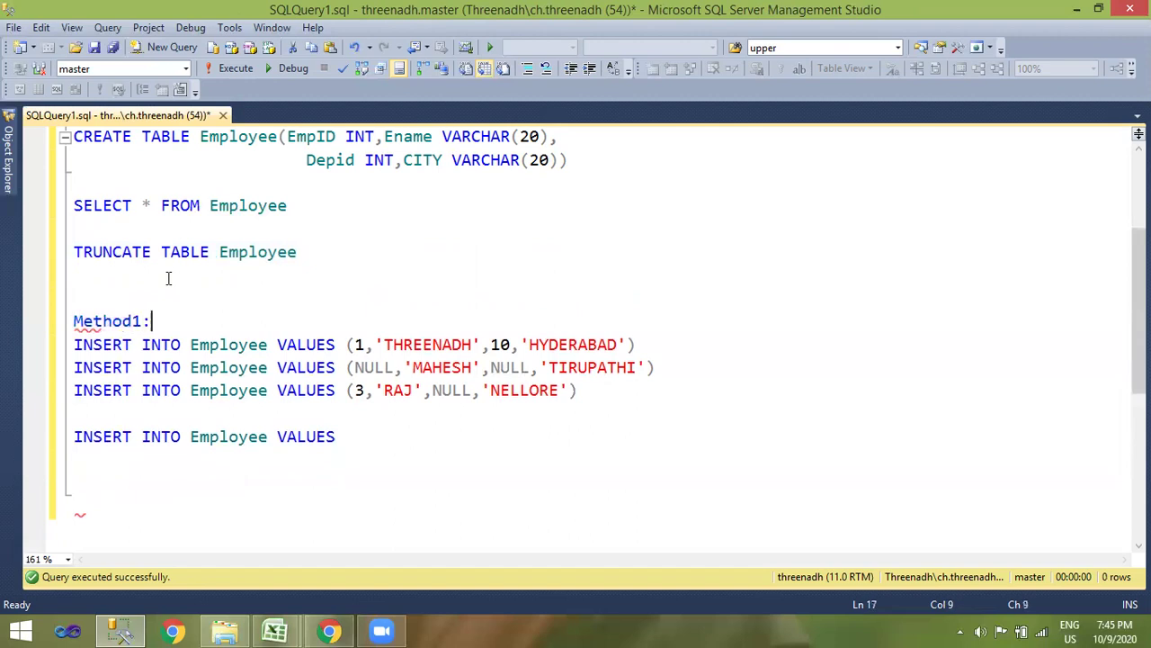
type("-")
left_click(74, 321)
type("--")
Step: Add the comment --Method2:- on its own line above the unfinished INSERT statement
left_click(90, 415)
key("Return")
type("--Meto")
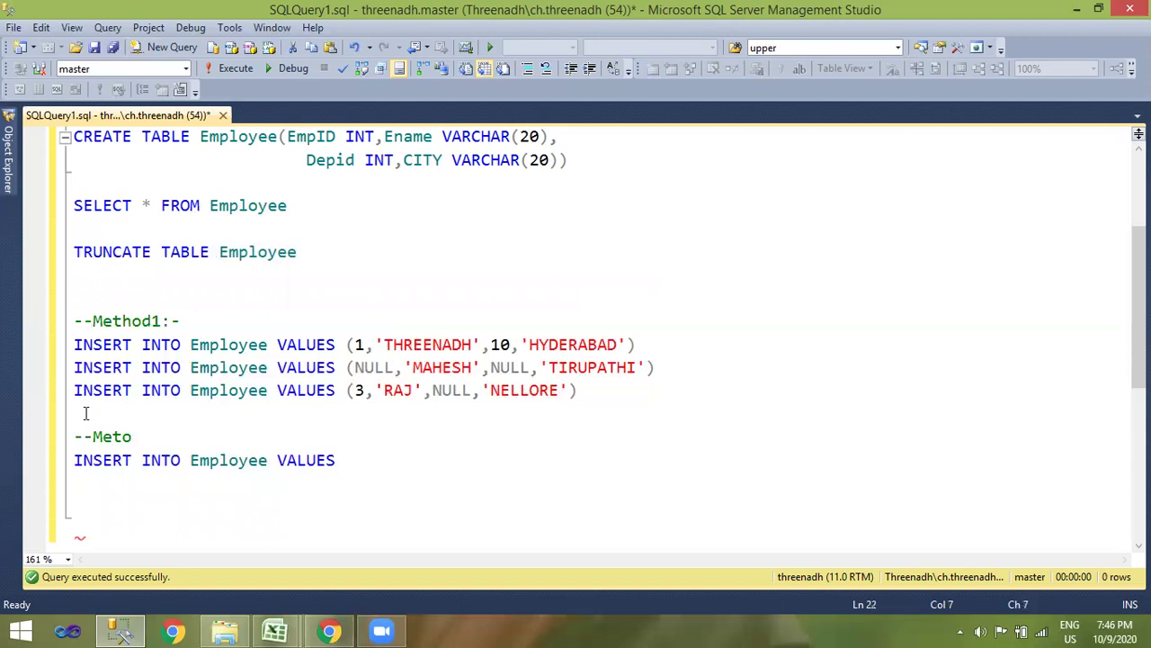
key("BackSpace")
type("hod2:-")
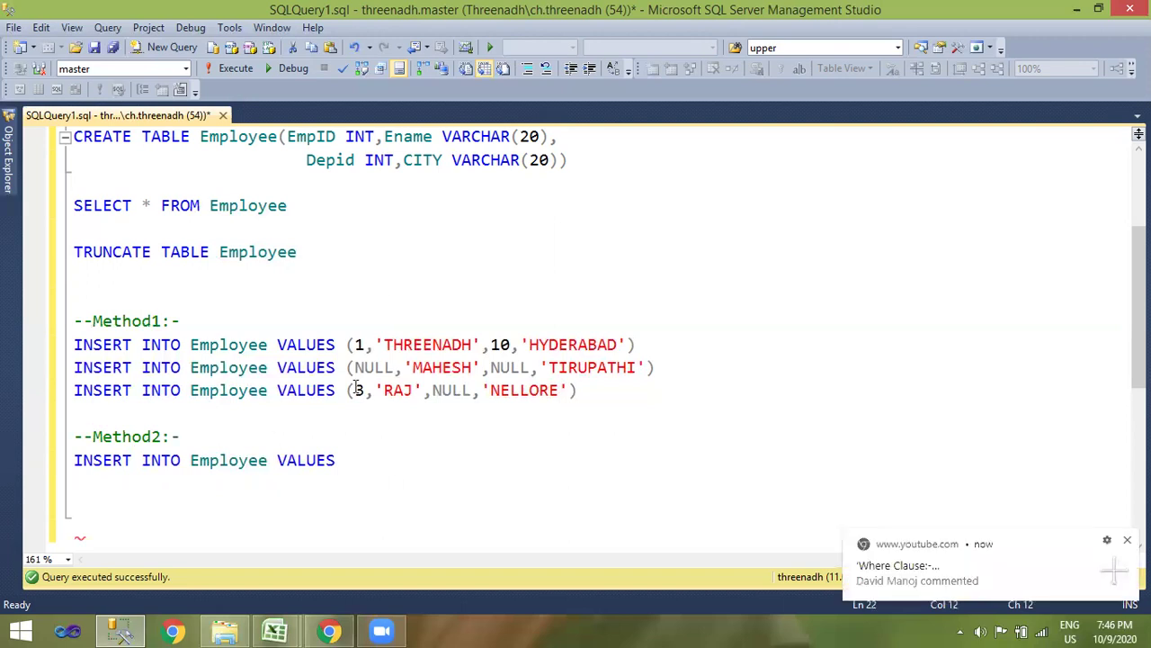
Step: Copy the HYDERABAD row's parenthesised values from Method1 into the Method2 INSERT statement, followed by a comma
left_click_drag(348, 345, 634, 351)
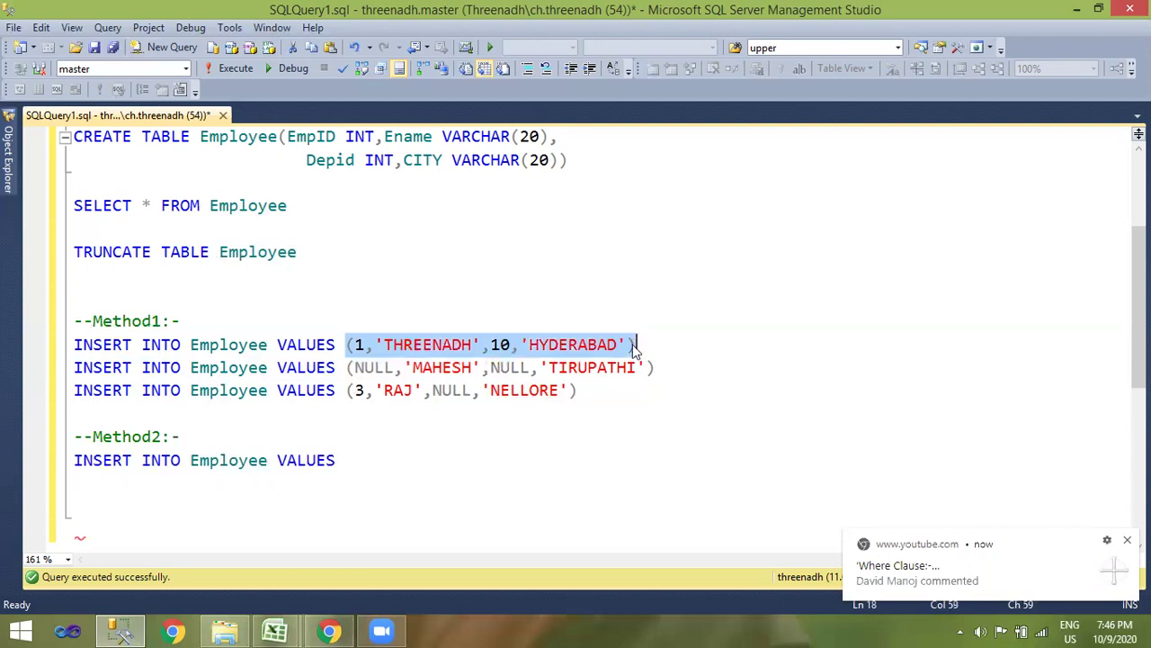
key("ctrl+c")
left_click(399, 463)
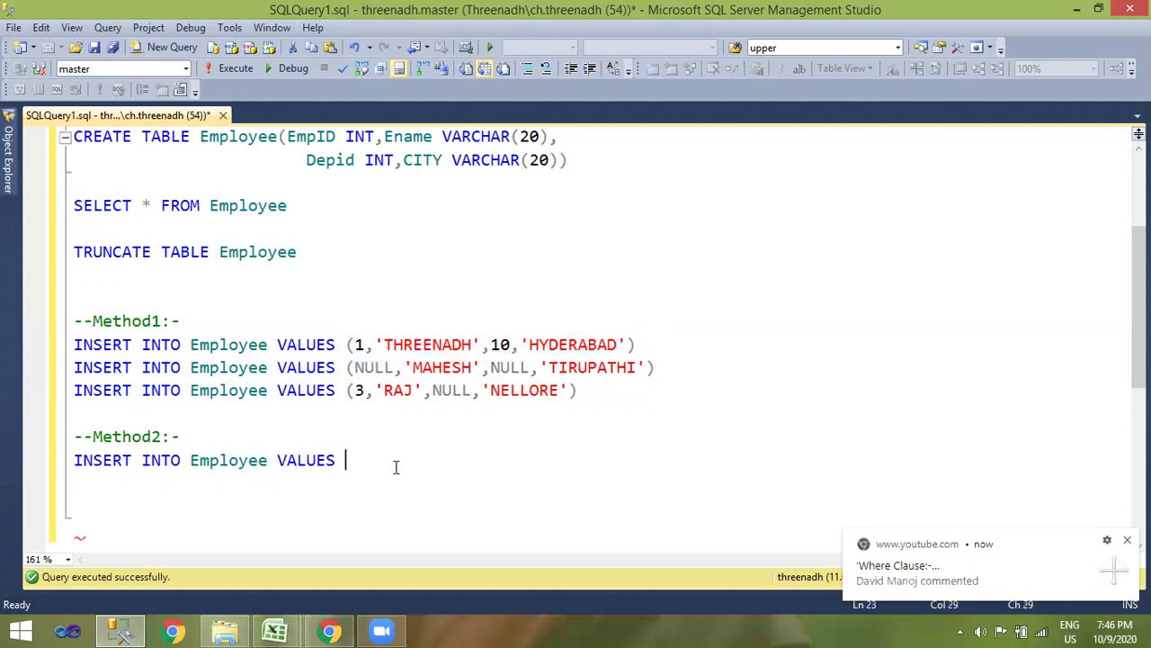
key("ctrl+v")
type(",")
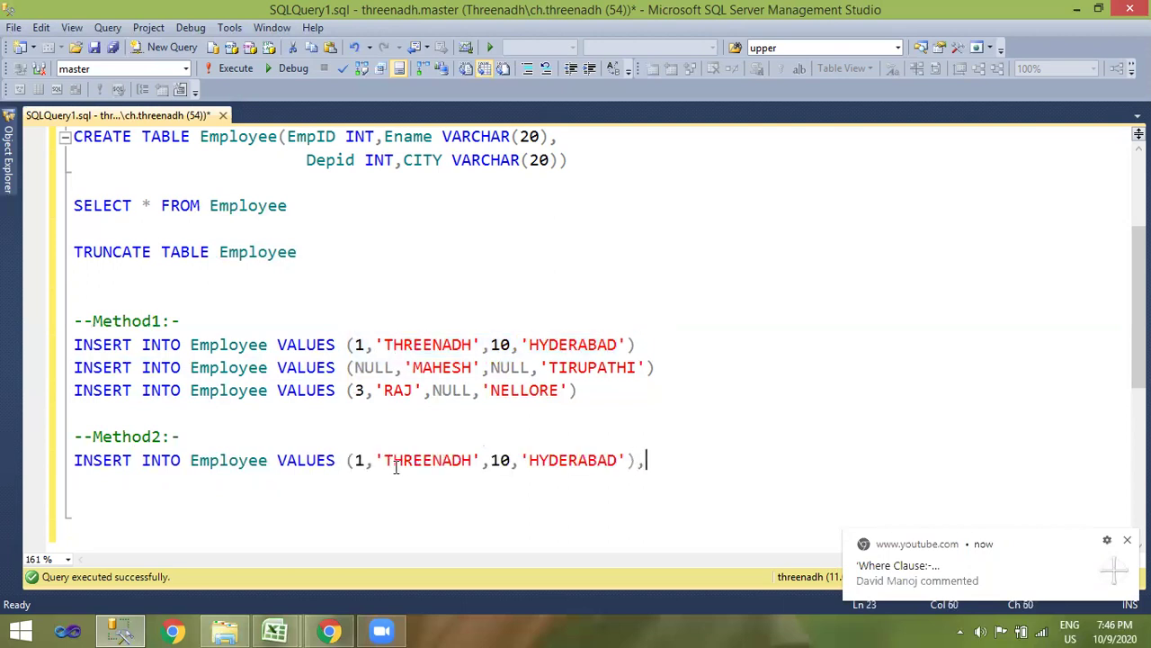
Step: Append a copy of the TIRUPATHI row's values to the Method2 INSERT statement, followed by a comma
left_click_drag(655, 367, 347, 370)
key("ctrl+c")
left_click(655, 462)
key("ctrl+v")
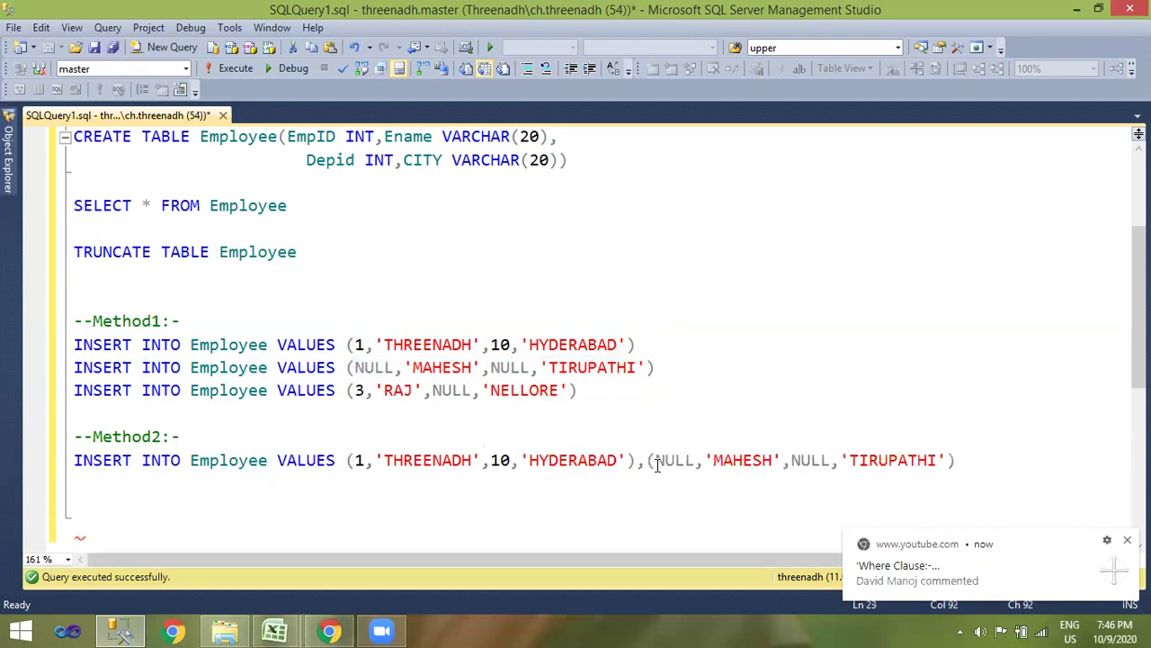
type(",")
Step: Complete the Method2 INSERT statement with a copy of the NELLORE row's values on a new line
key("Return")
left_click_drag(595, 389, 346, 390)
key("ctrl+c")
left_click(116, 482)
key("ctrl+v")
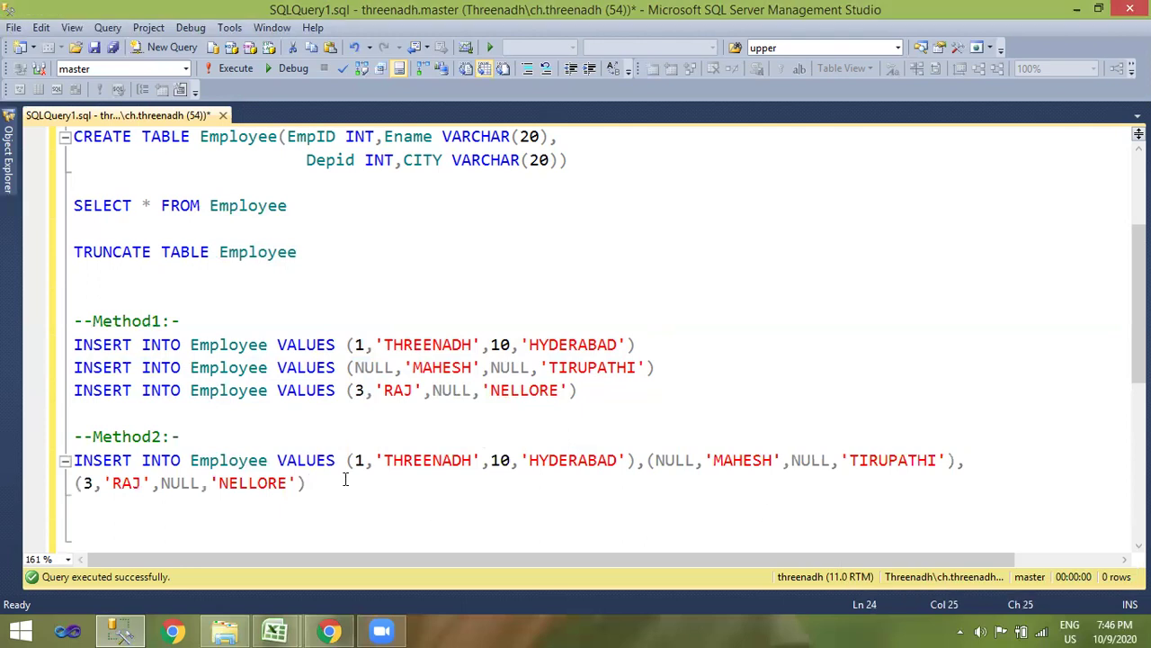
Step: Execute only SELECT * FROM Employee to check the table's current contents
left_click_drag(303, 210, 74, 183)
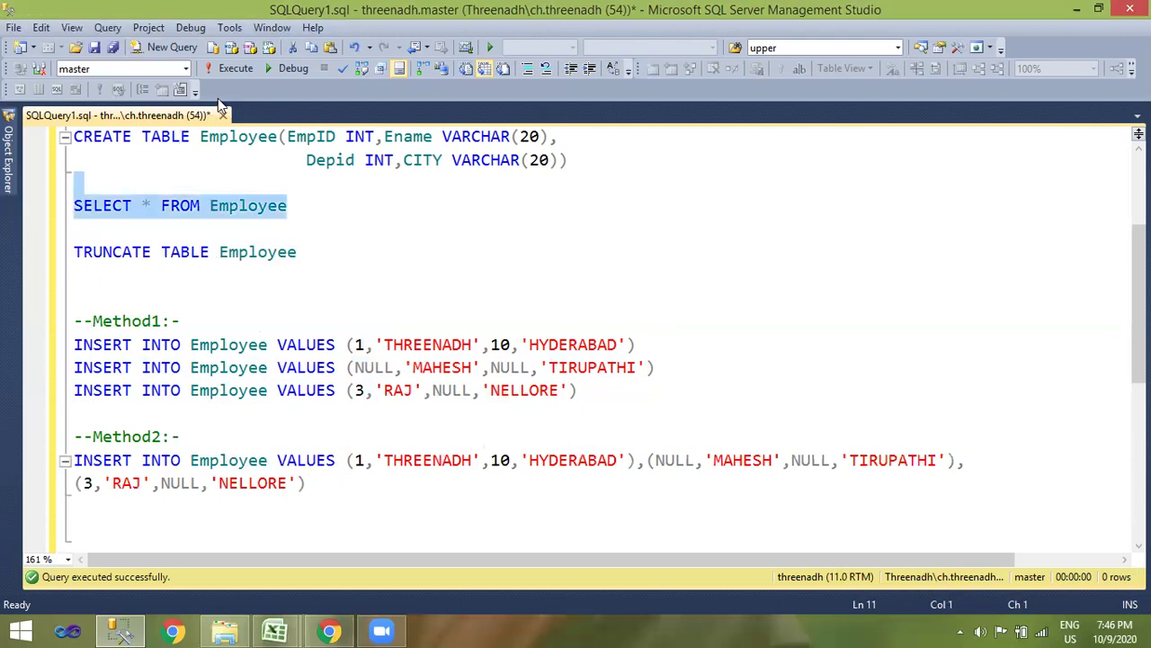
left_click(231, 72)
Step: Execute only the two-line Method2 INSERT statement to add all three rows to the Employee table at once
scroll(259, 274, "down", 2)
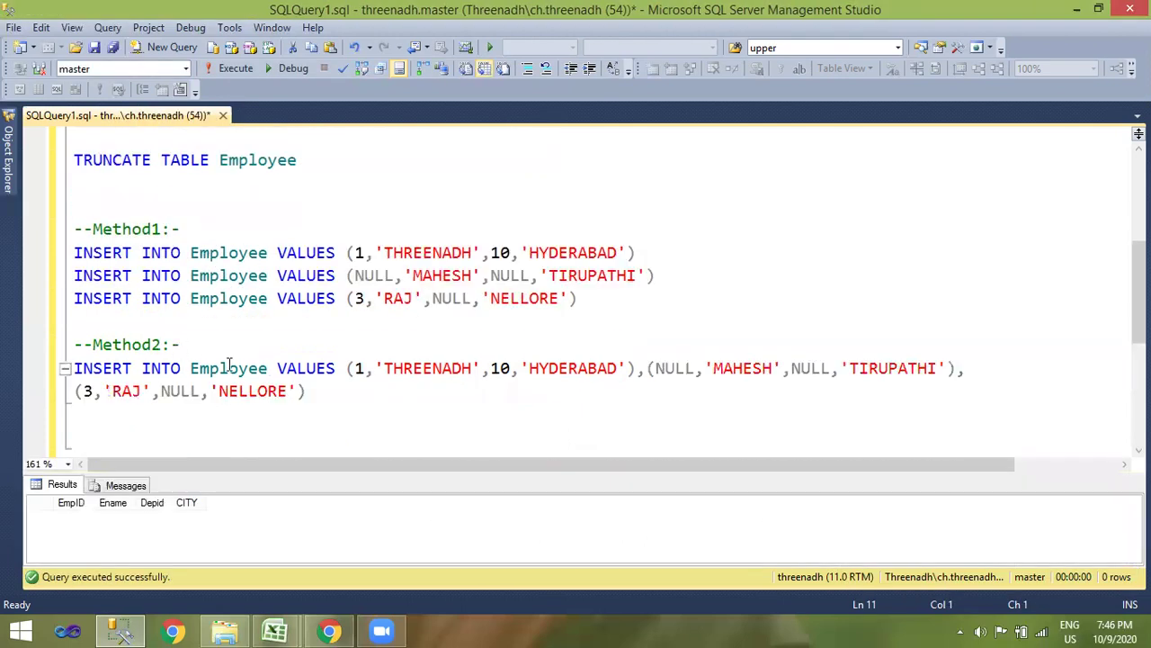
left_click_drag(311, 390, 74, 367)
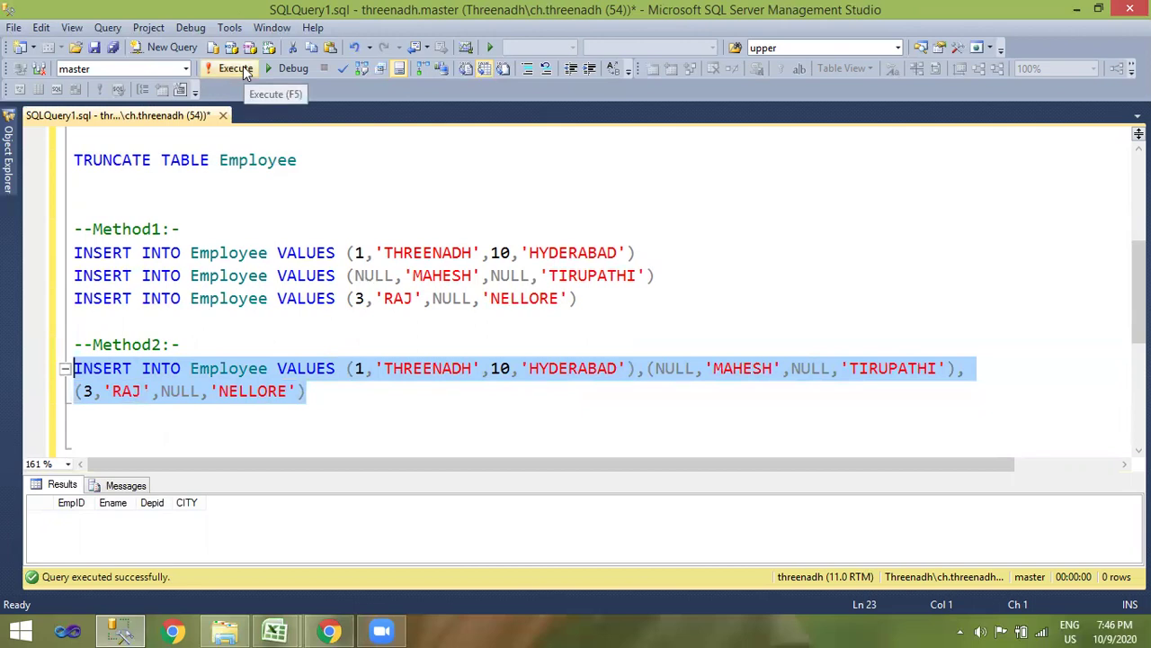
double_click(316, 368)
left_click(637, 368)
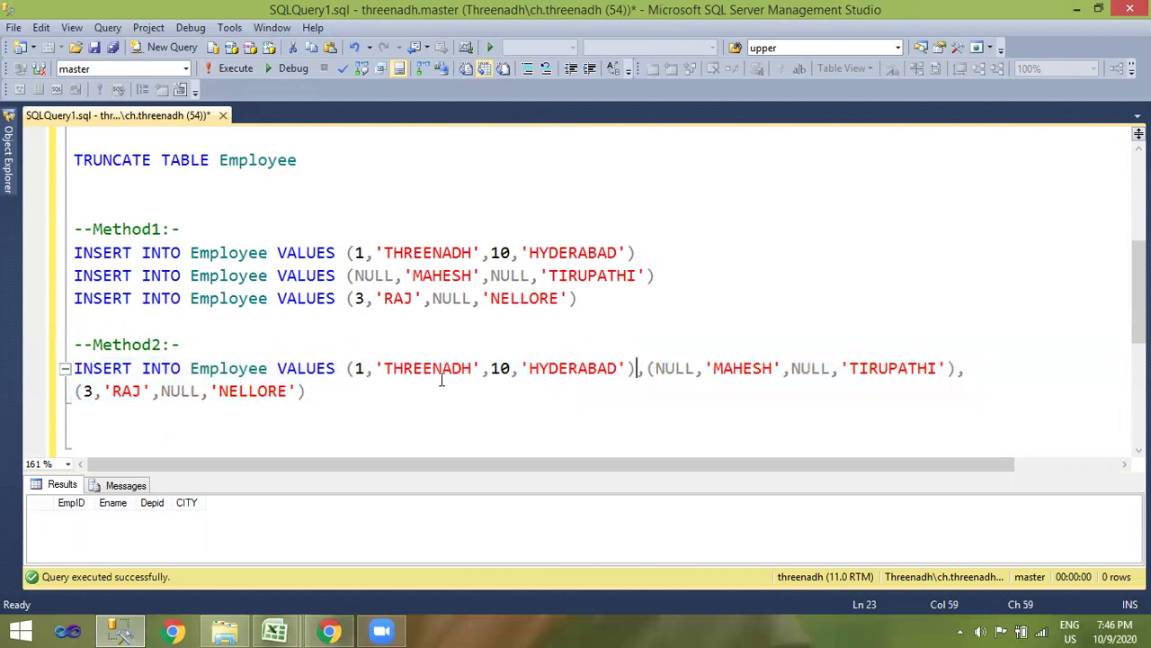
left_click(347, 368, "shift")
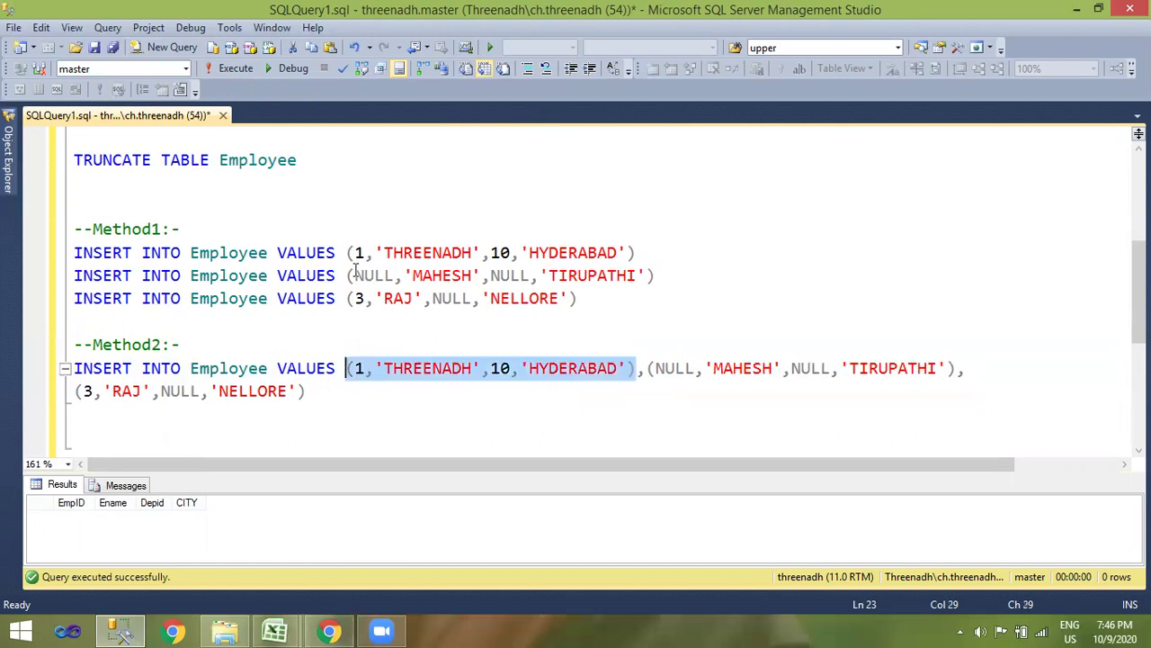
scroll(512, 277, "up", 3)
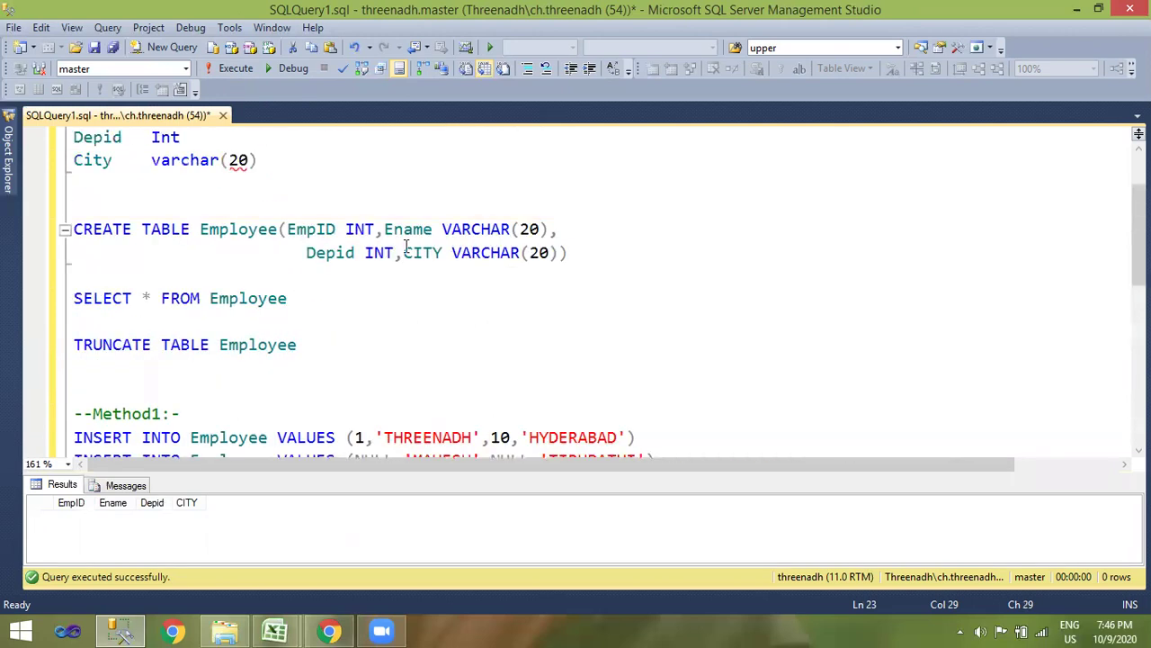
scroll(540, 312, "down", 3)
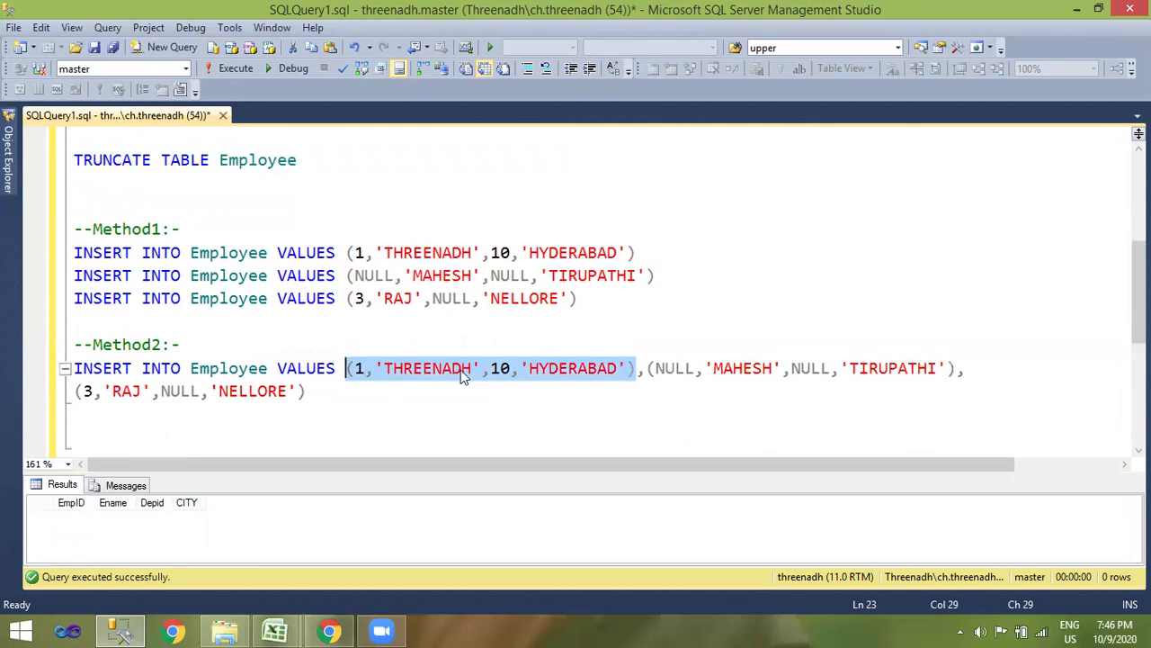
left_click(357, 386)
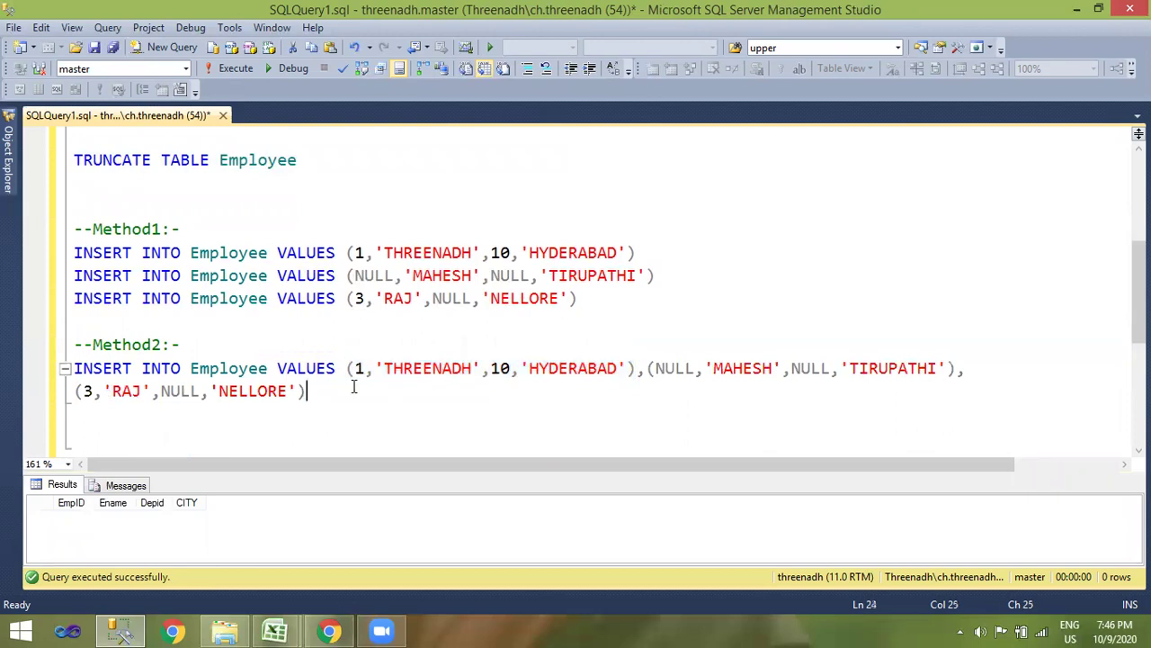
left_click(75, 368, "shift")
left_click(229, 71)
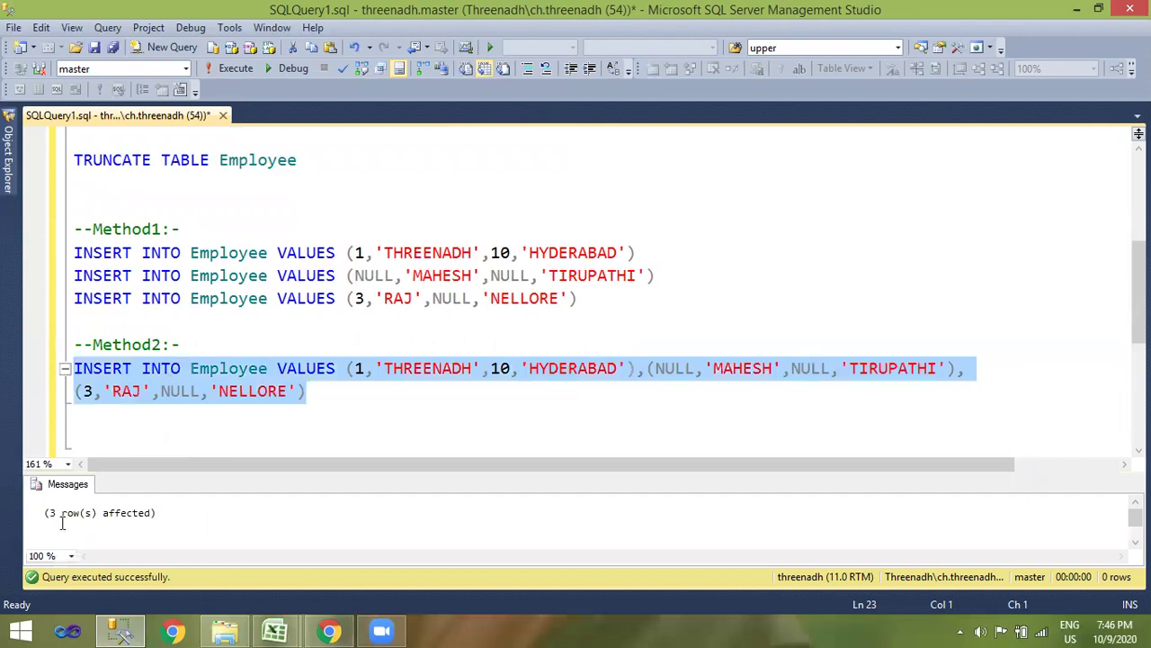
Step: Run the SELECT * FROM Employee query again to view the inserted rows
scroll(358, 299, "up", 1)
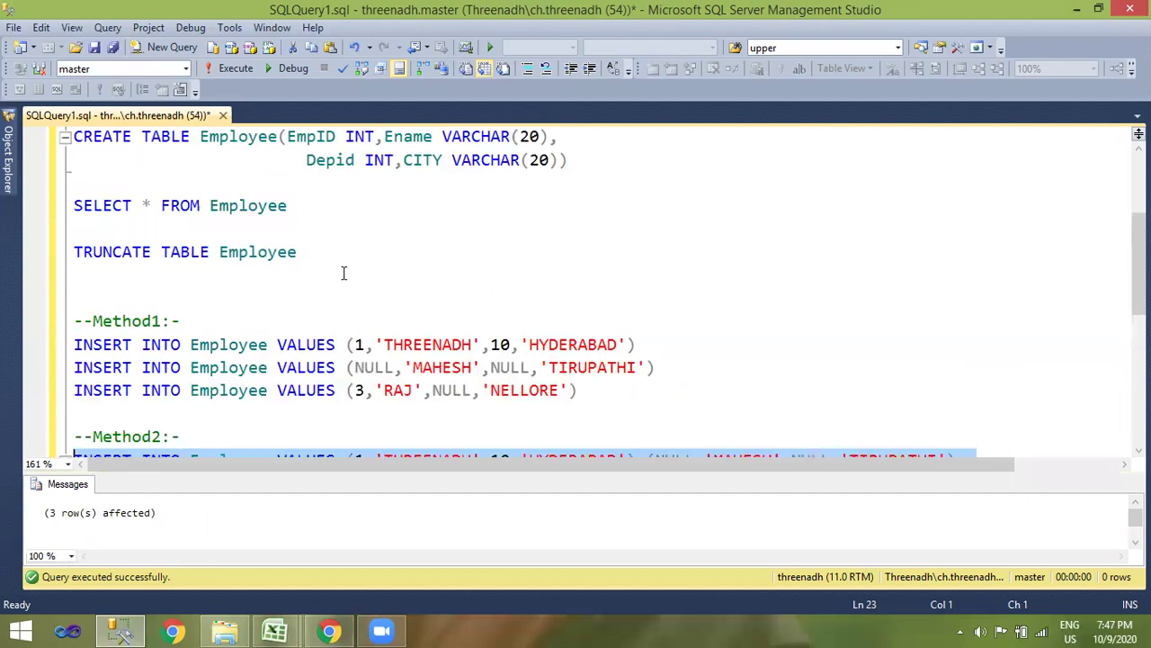
left_click_drag(306, 207, 76, 205)
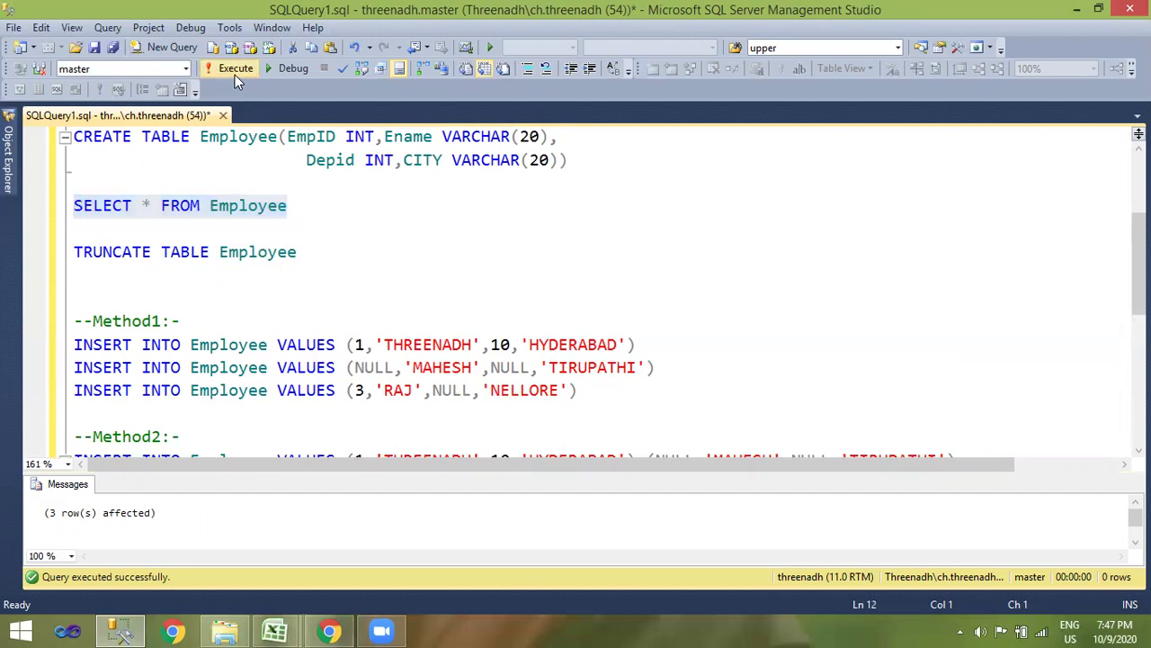
left_click(235, 71)
Step: Hide the results pane and add the comment --Method3:- below the Method2 statement, with a new line under it
scroll(508, 317, "down", 1)
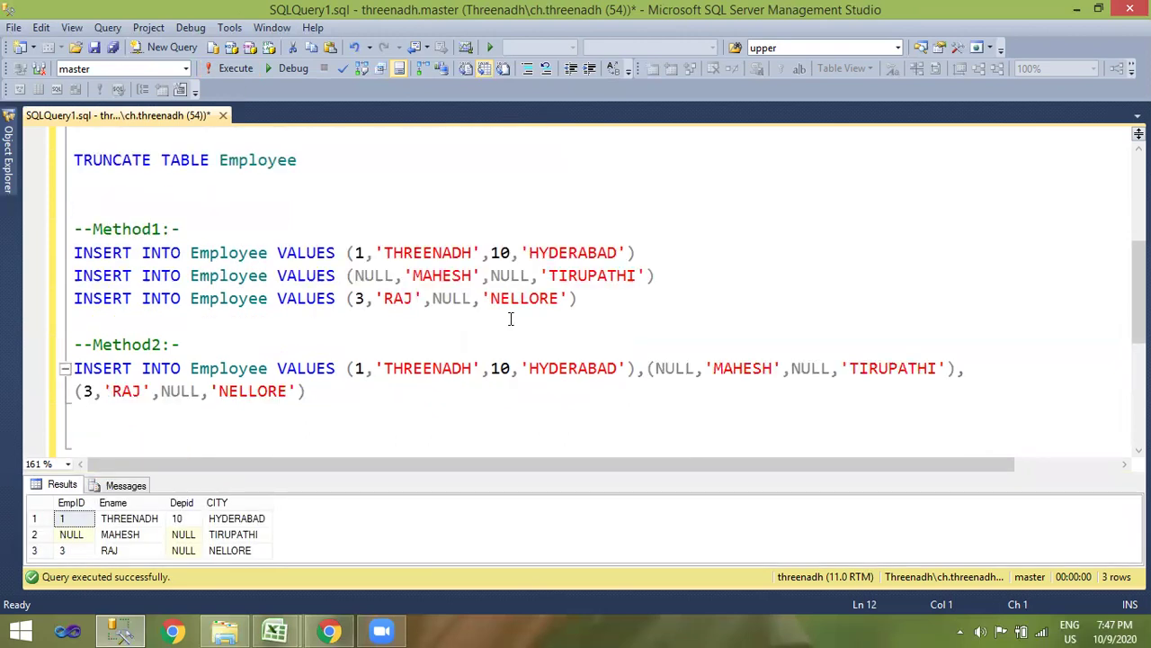
key("ctrl+r")
left_click(372, 394)
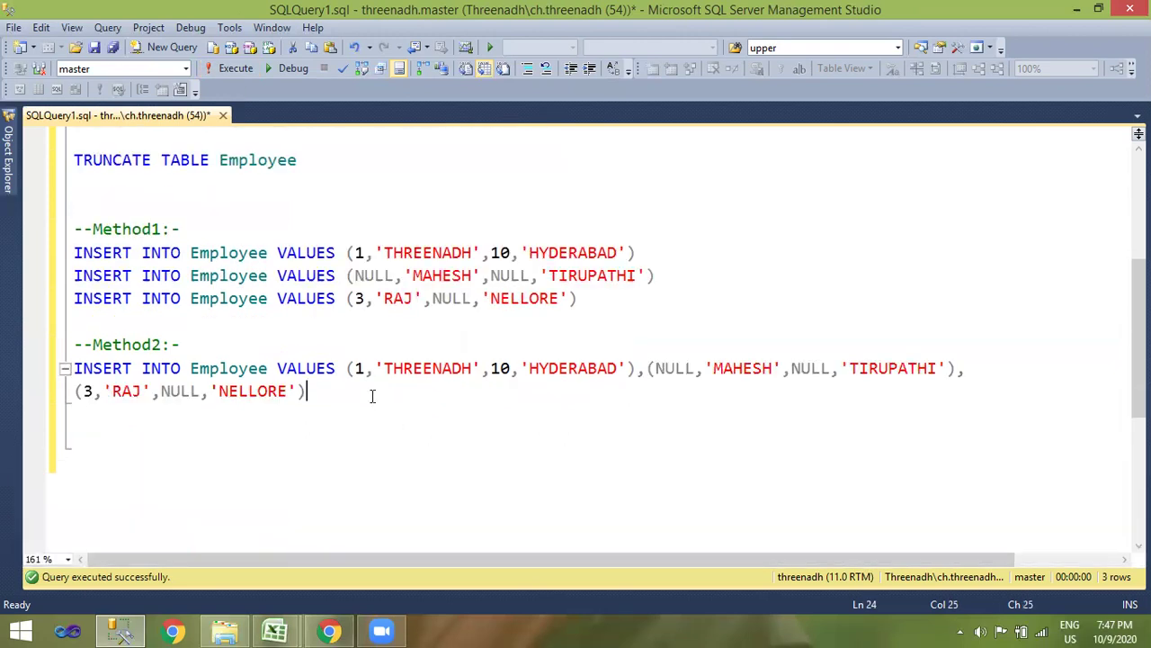
key("Return")
key("Return")
type("--")
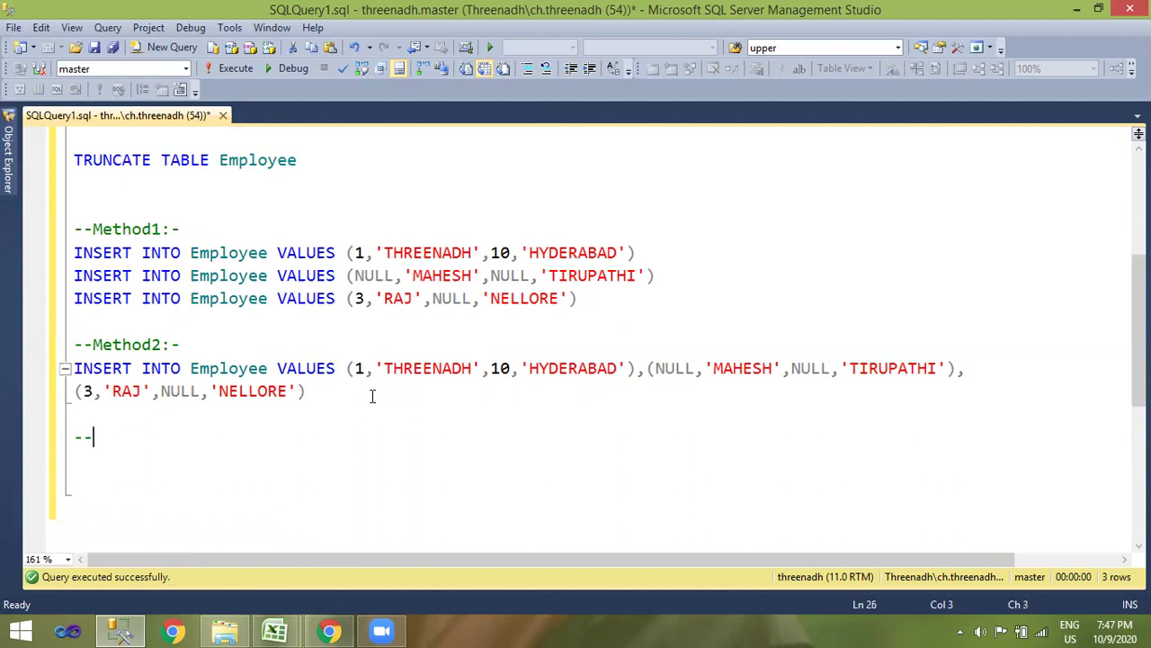
type("Method3:-")
key("Return")
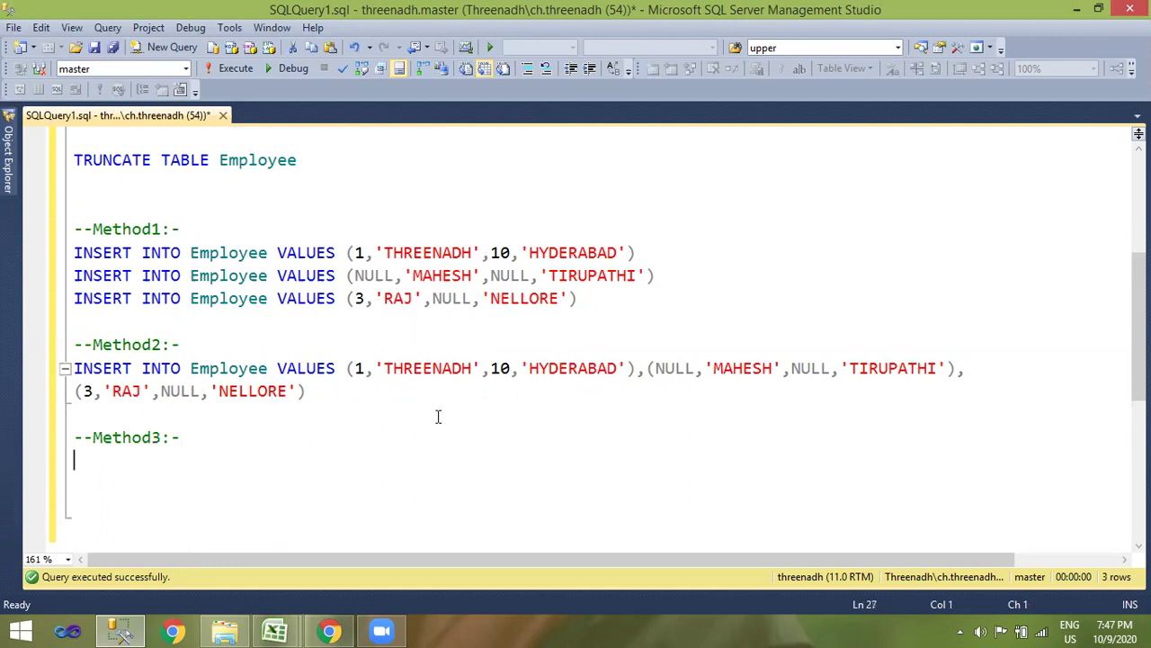
Step: Review the column definitions in the CREATE TABLE Employee statement against the INSERT statements
scroll(438, 416, "up", 2)
scroll(395, 335, "up", 1)
left_click(317, 228)
left_click(394, 229)
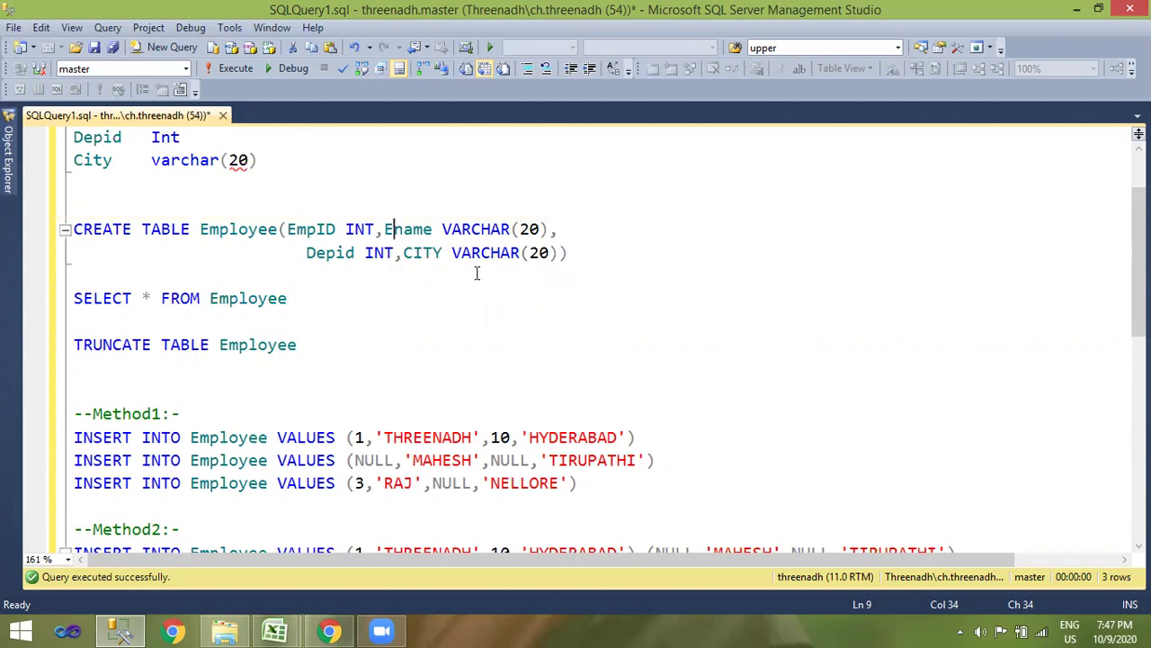
scroll(539, 308, "down", 2)
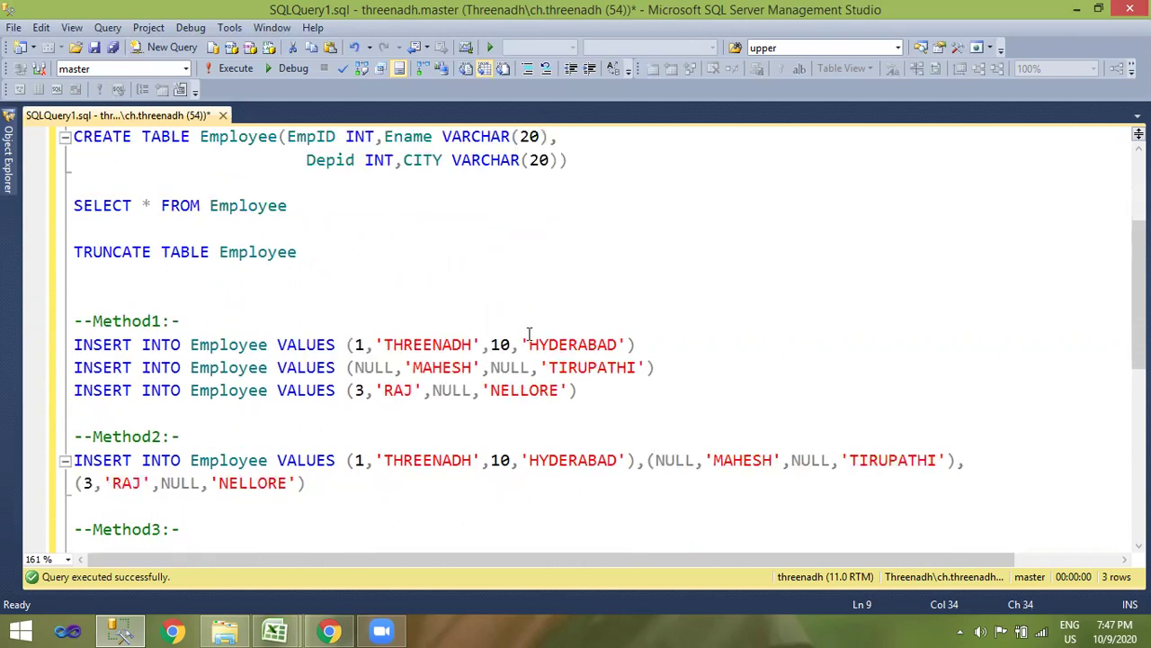
Step: Start the Method3 statement on the line below its comment with INSERT INTO Employee
scroll(532, 329, "down", 2)
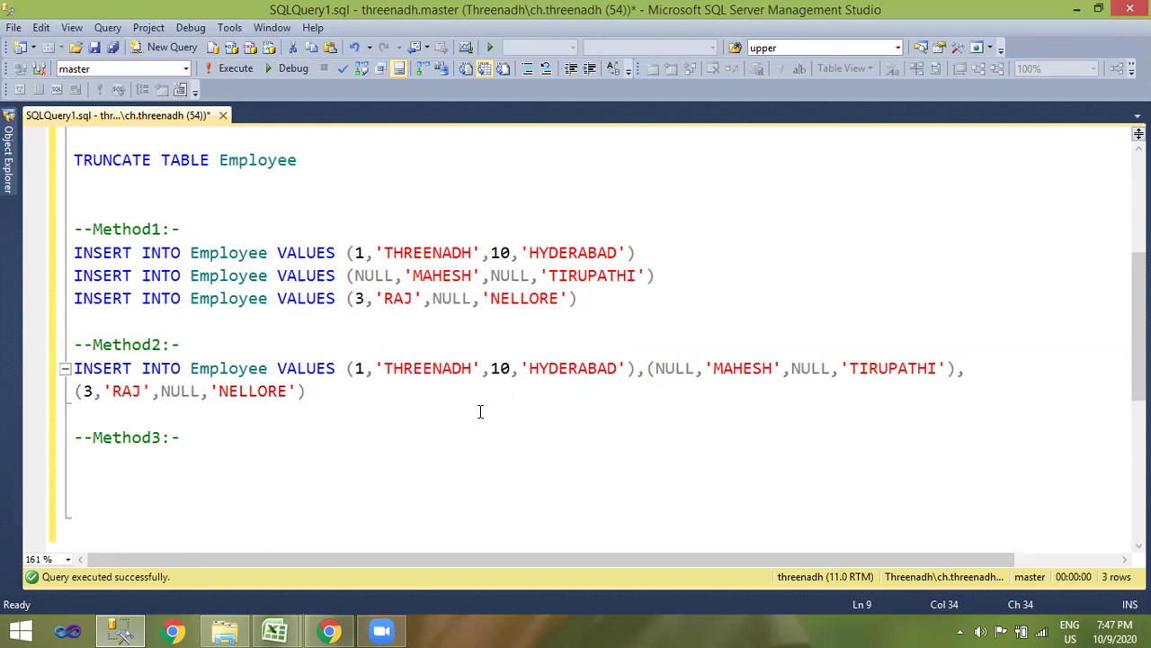
left_click(125, 465)
type("INSER")
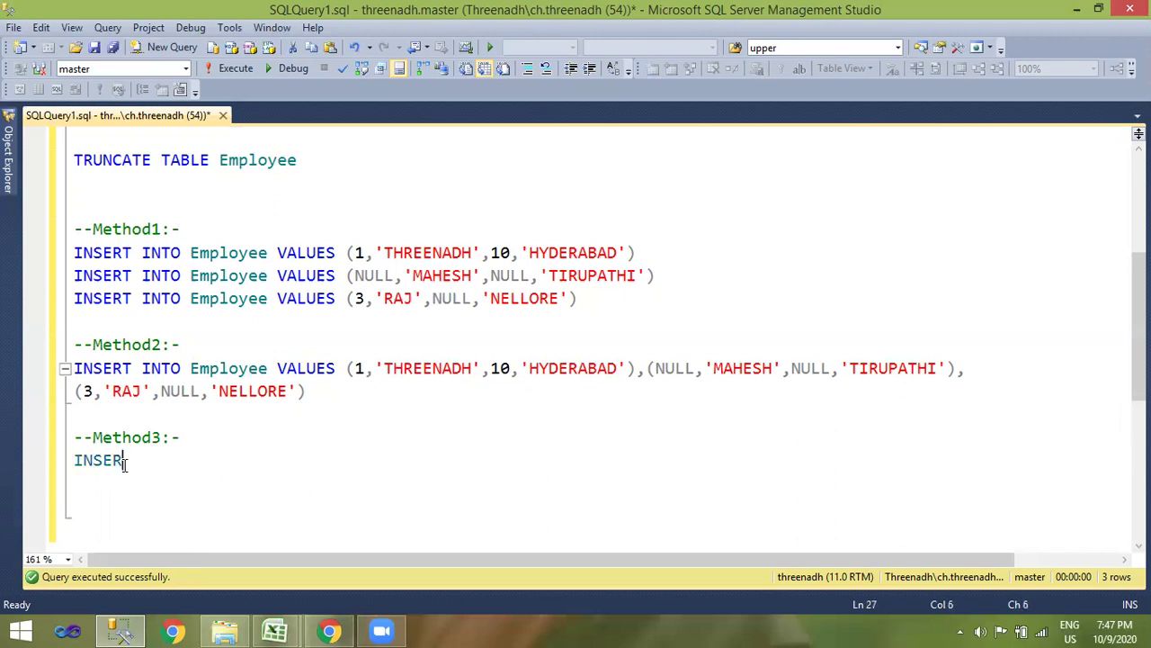
type("T INT")
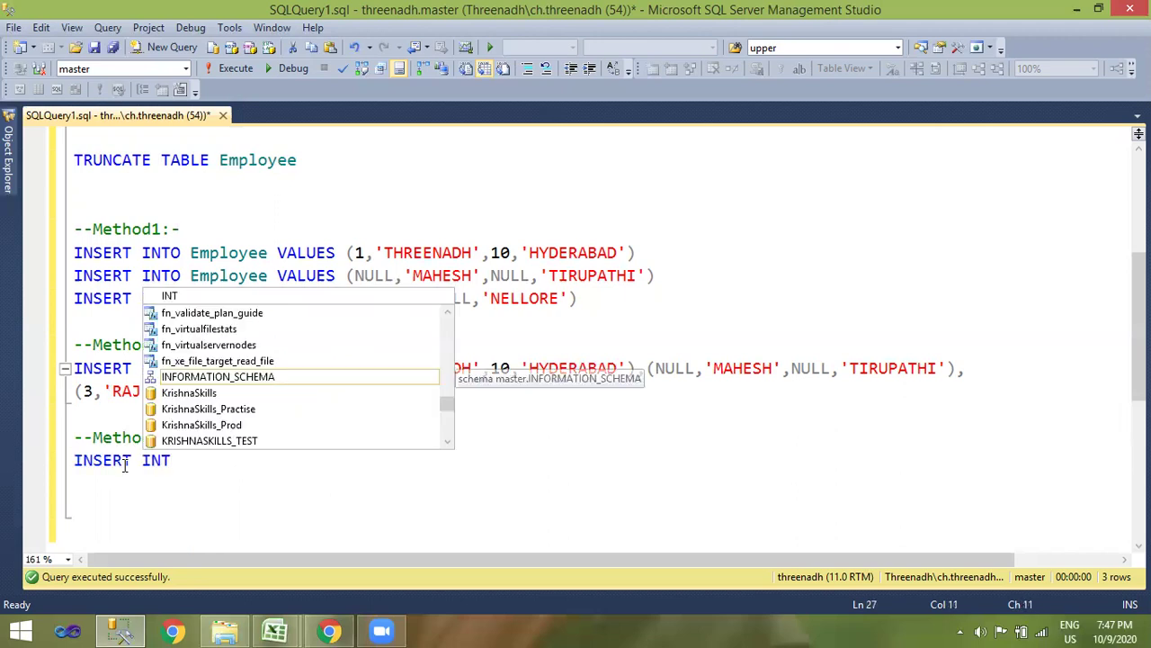
type("O Empl")
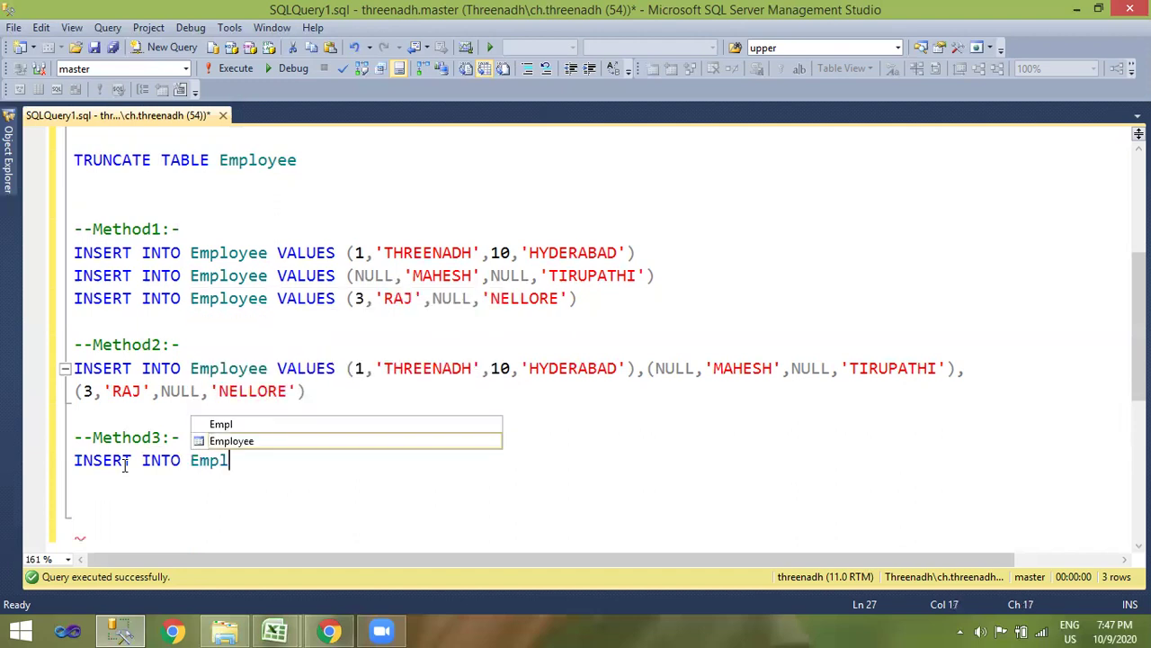
type("oyee")
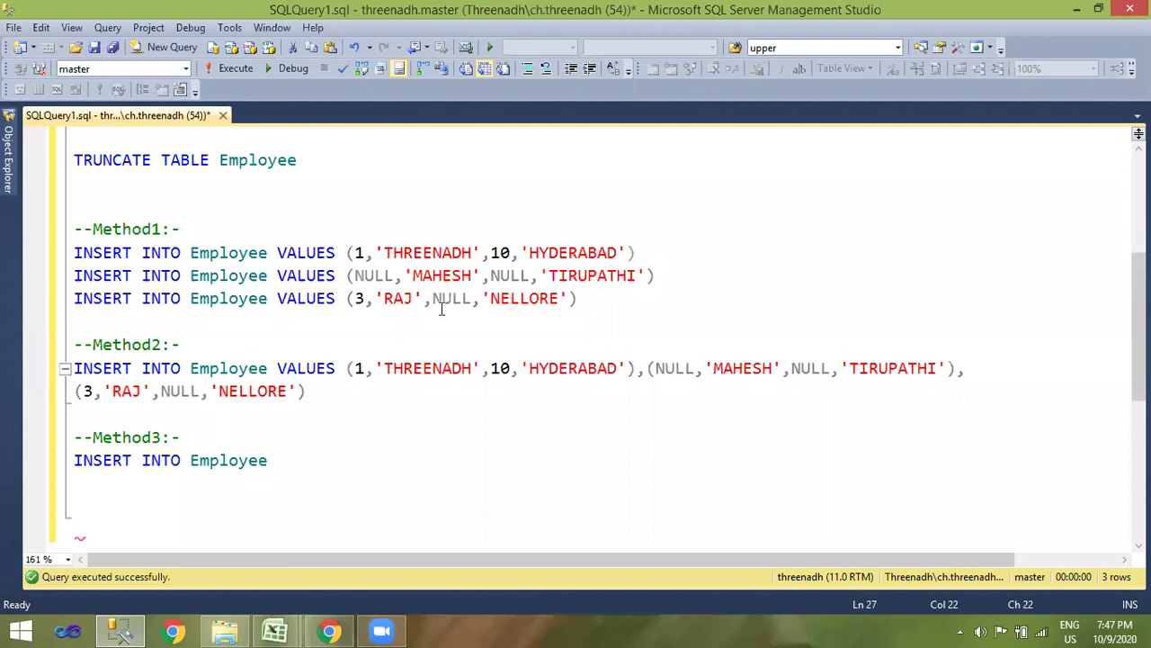
Step: Examine the name, city and two NULL values in the second INSERT statement under Method1
left_click_drag(656, 275, 73, 279)
left_click(452, 275)
double_click(452, 277)
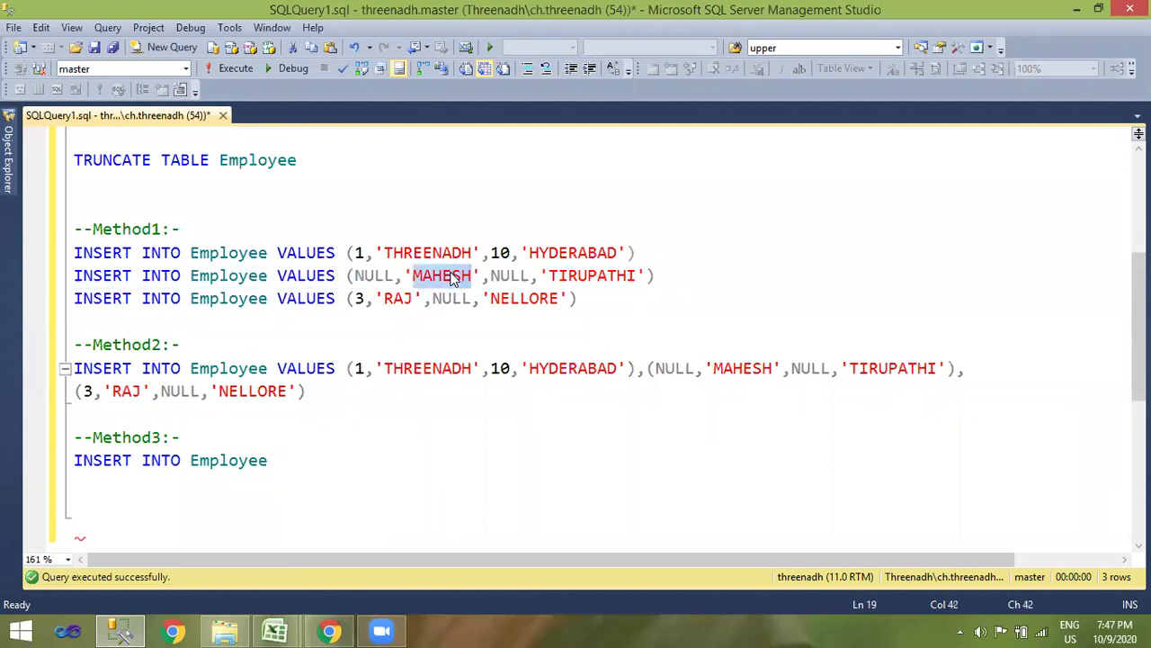
double_click(619, 277)
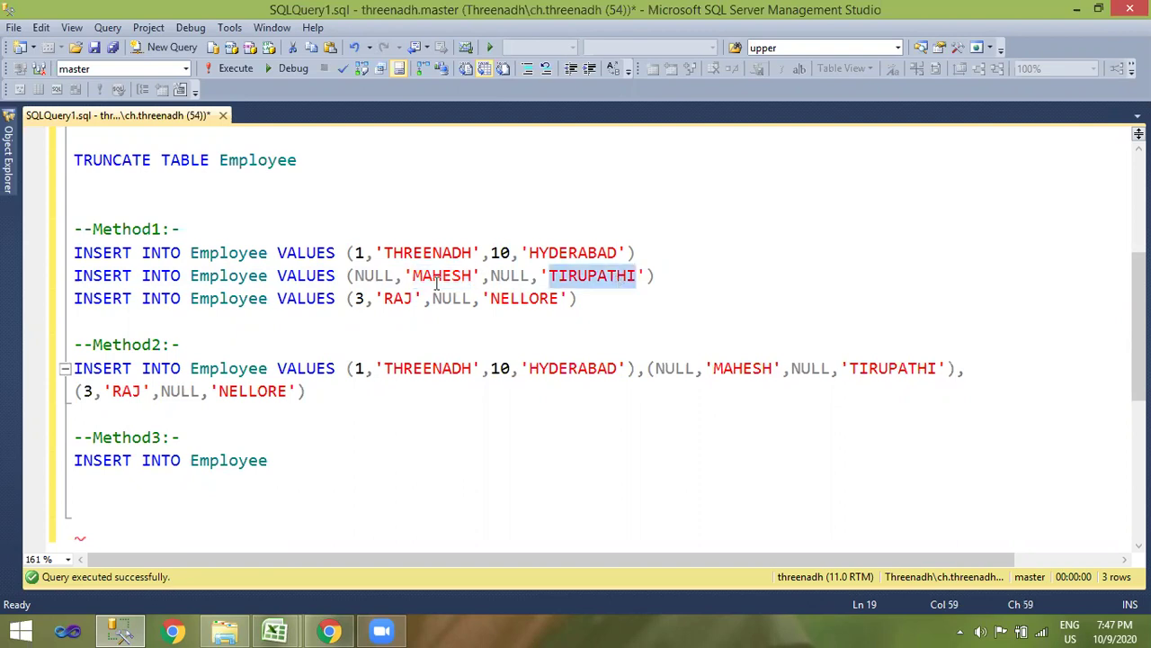
double_click(362, 277)
double_click(500, 277)
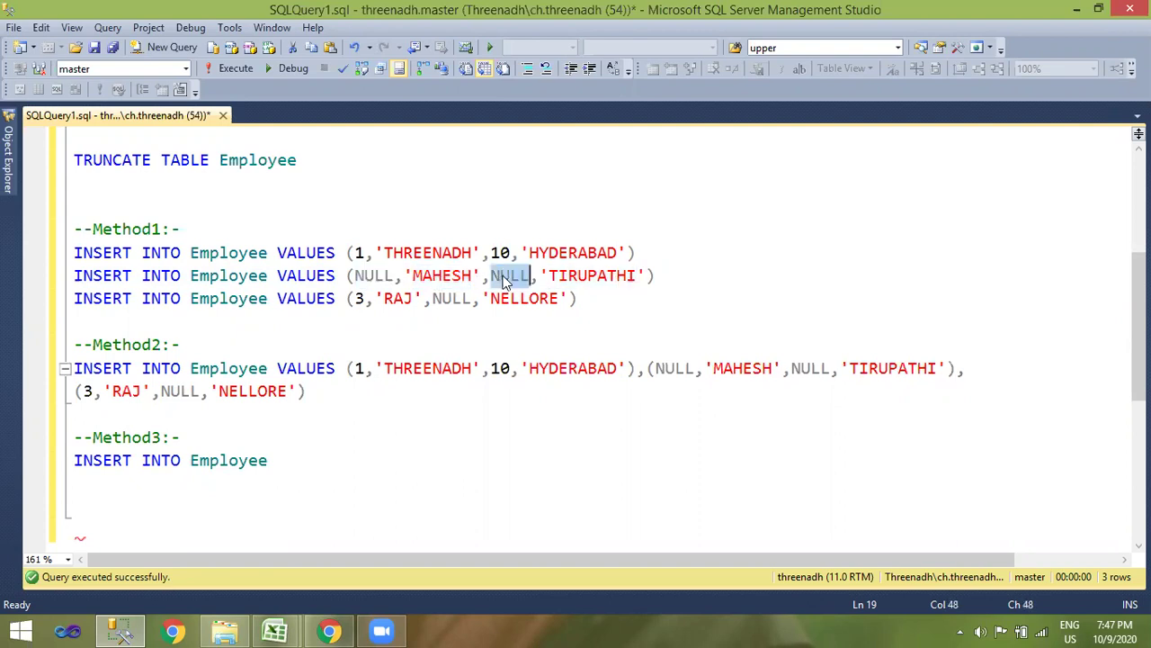
Step: Add the column list (Ename,CITY) after the table name in the Method3 INSERT statement
left_click(314, 459)
type("()")
key("Left")
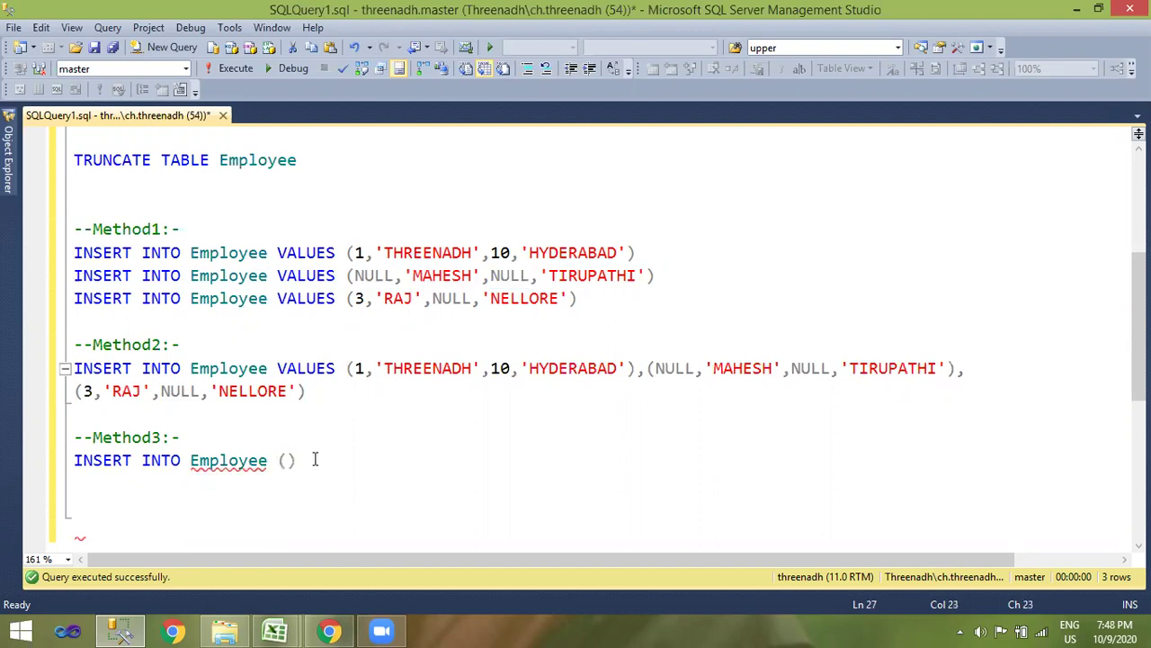
type("Enam")
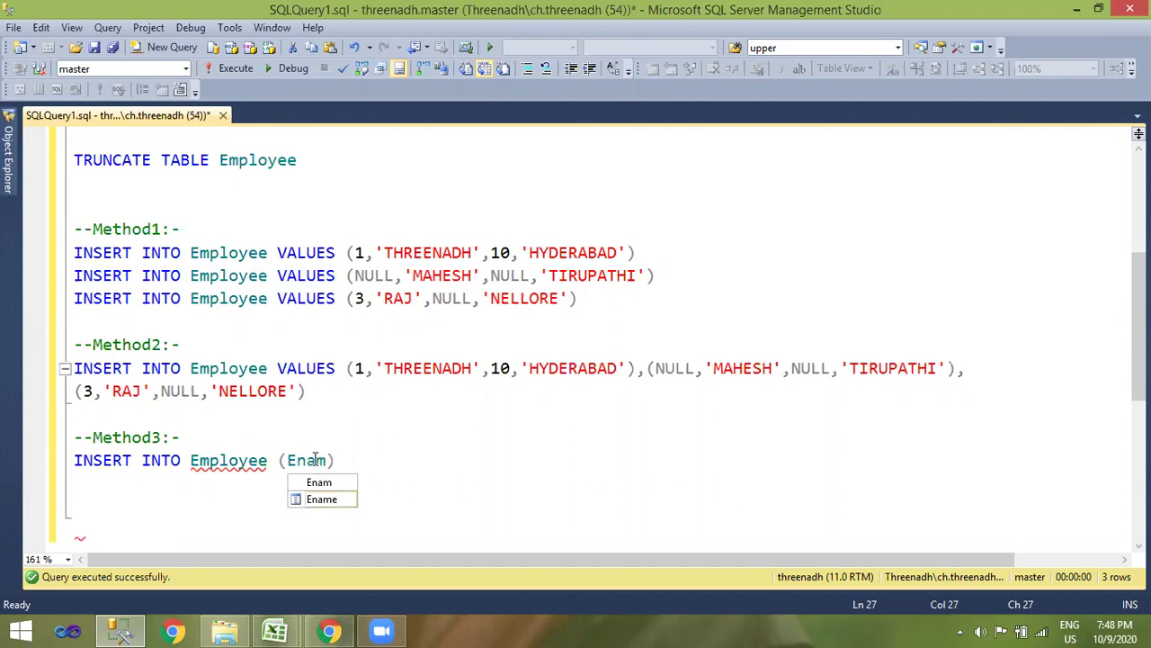
type("e,")
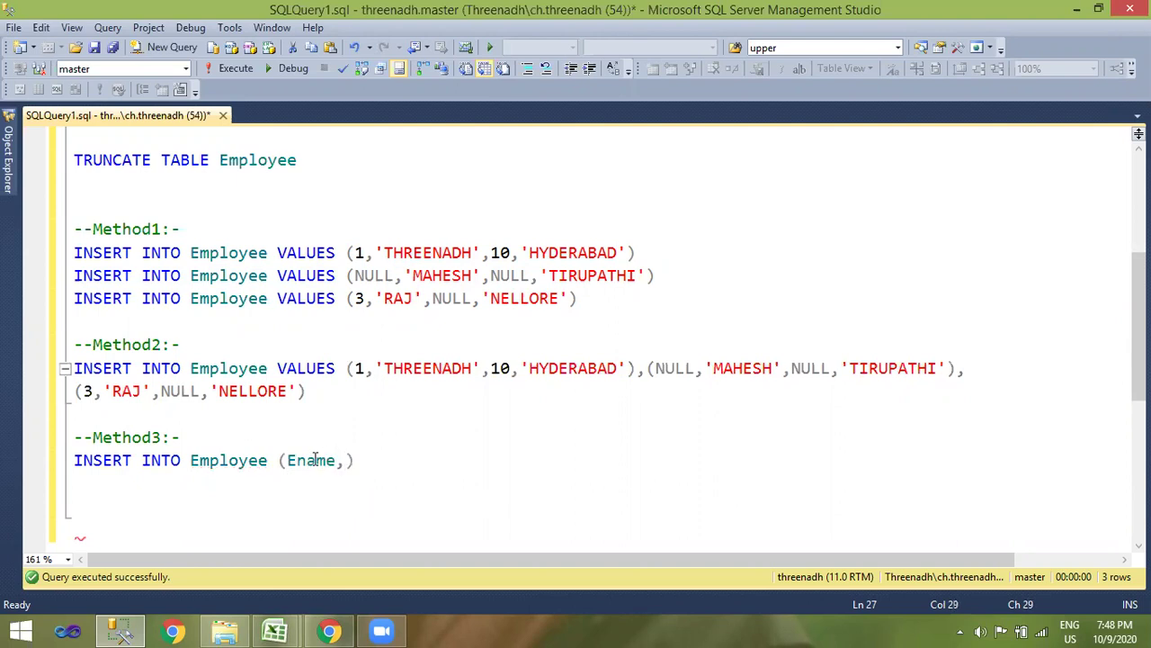
type("City")
key("Down")
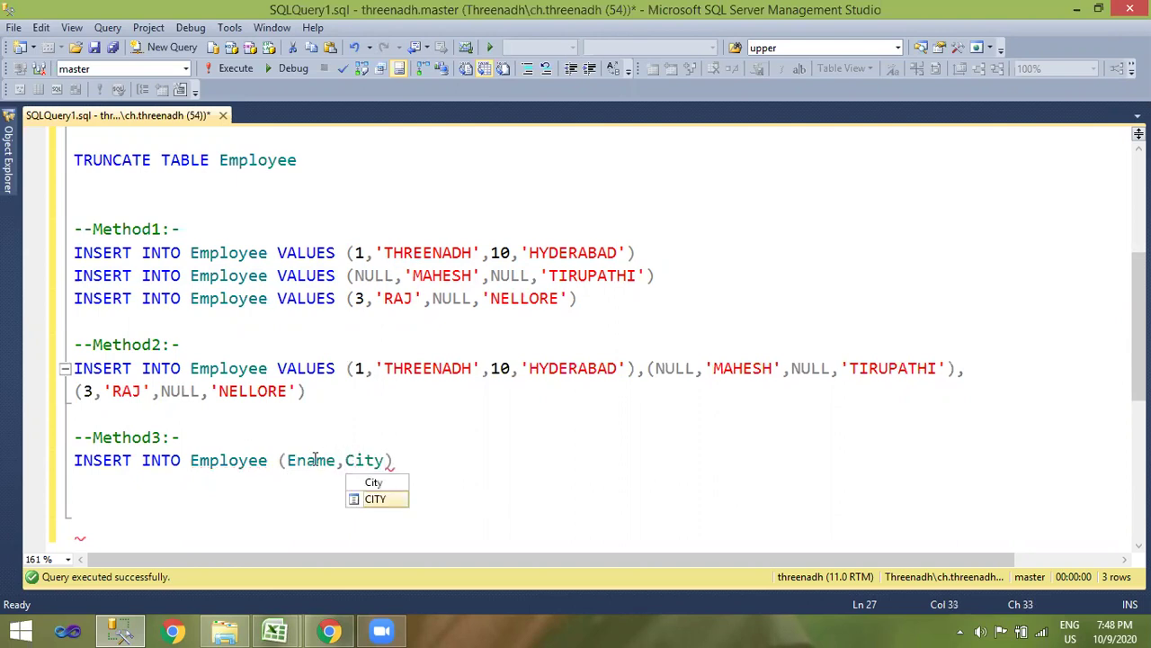
key("Tab")
Step: Complete the Method3 statement with a VALUES clause holding the employee's name and the city 'Banglore'
key("Right")
type("VALU")
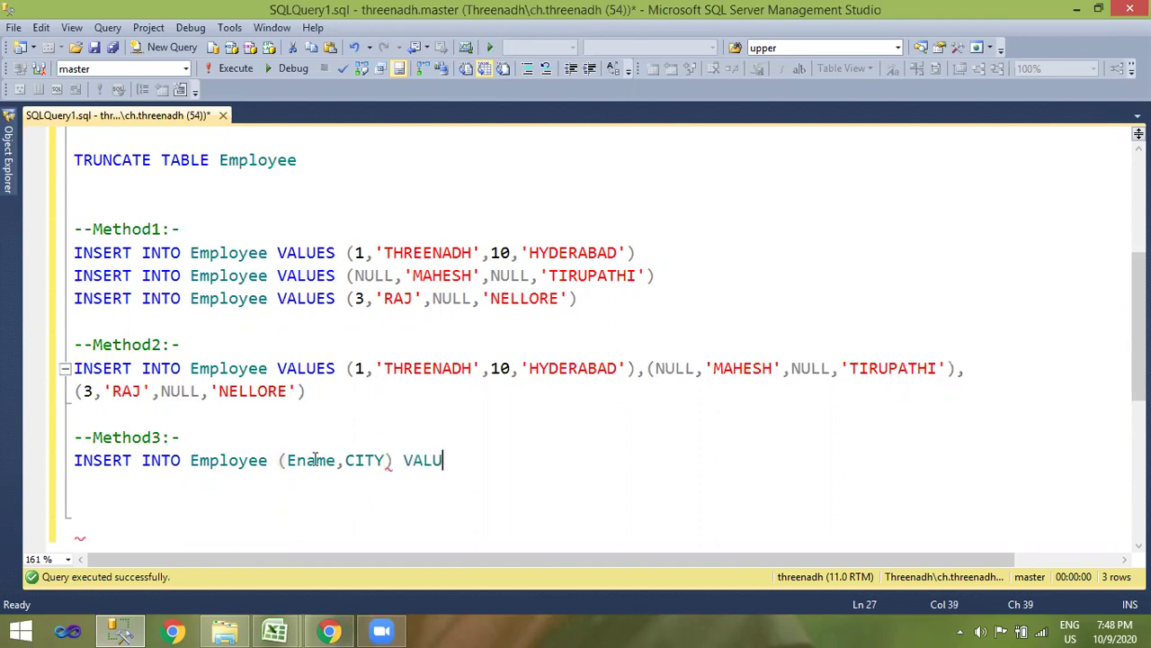
type("ES ()")
key("Left")
type("''")
key("Left")
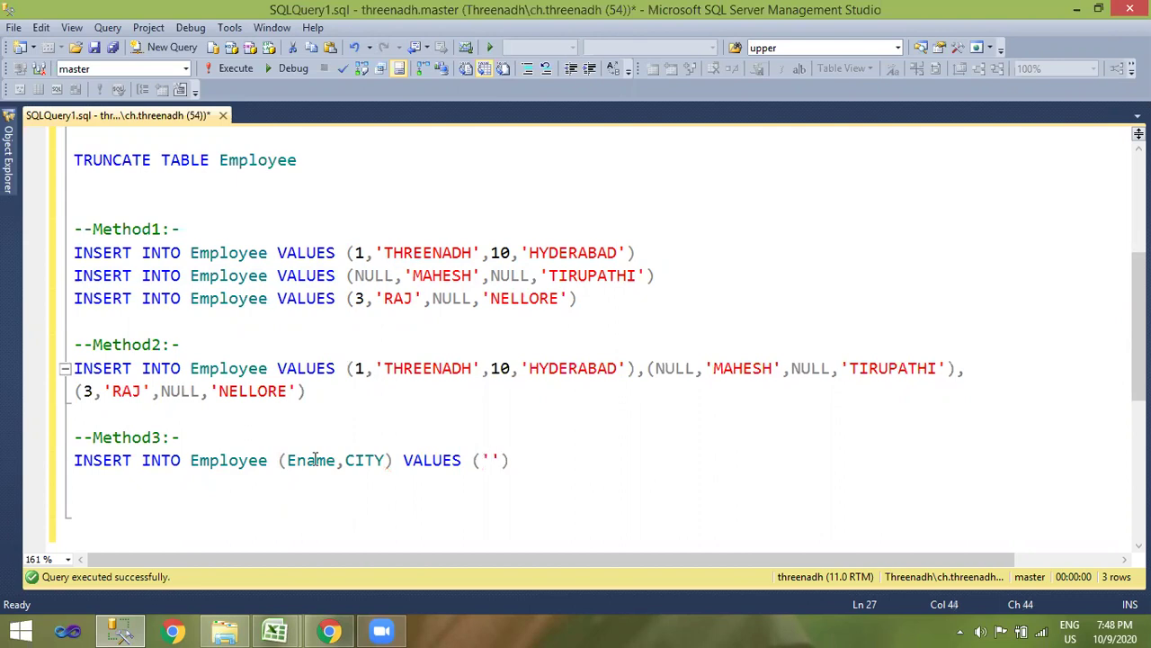
type("R")
key("BackSpace")
type("Ramesh")
type(",")
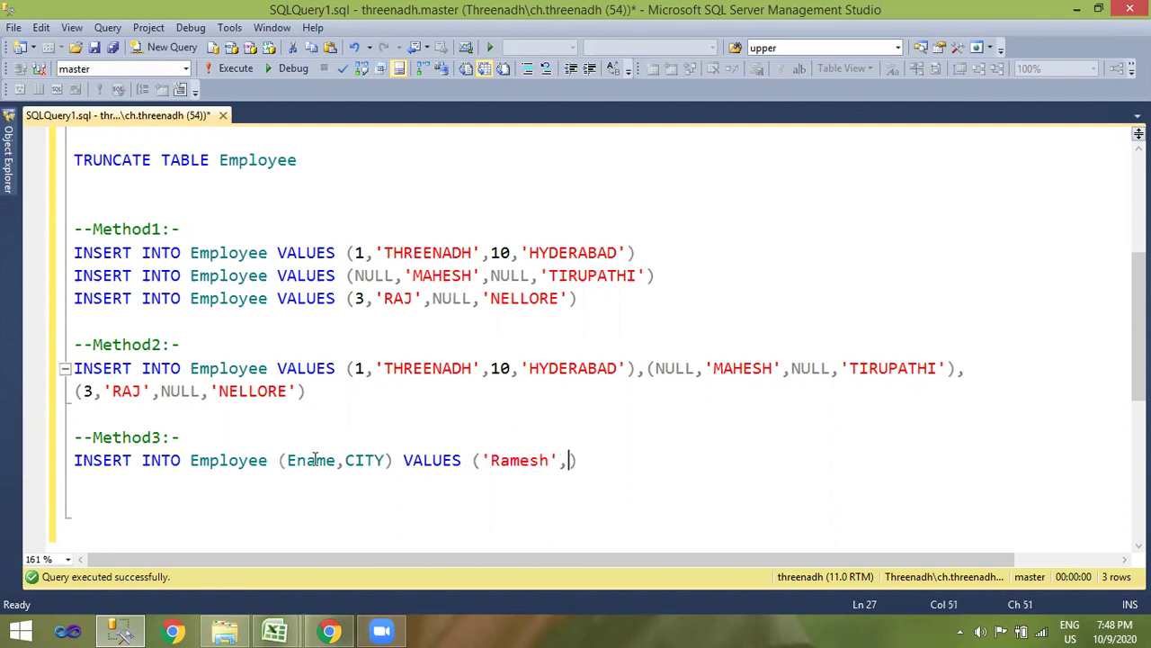
type("''Banglore")
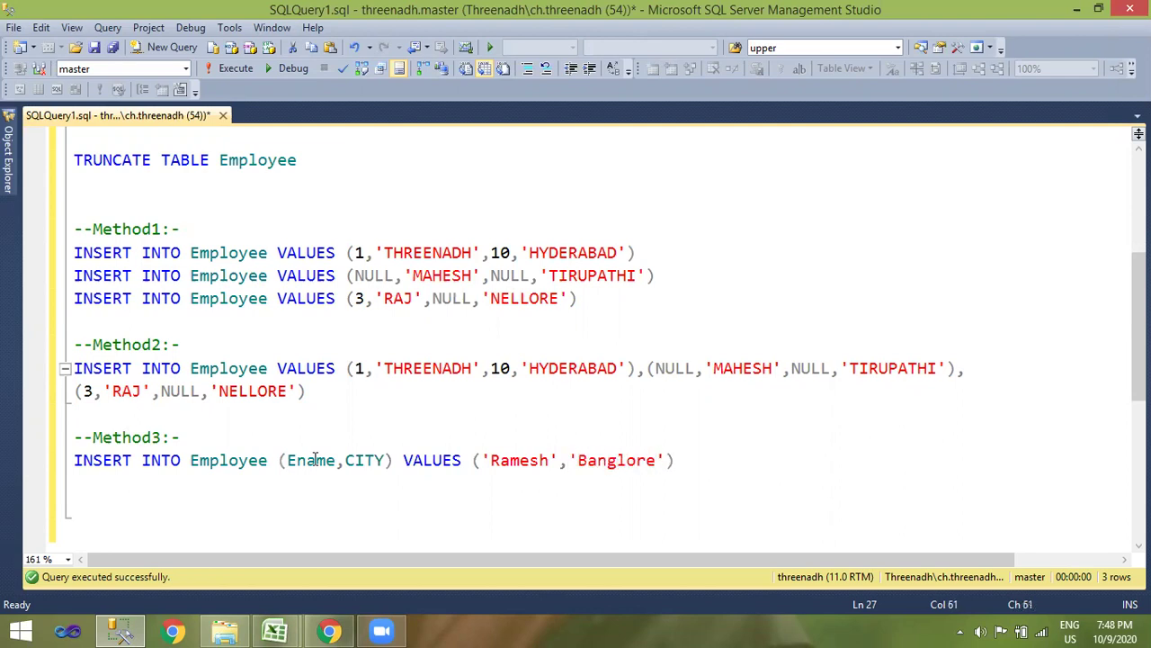
Step: Execute only the Method3 INSERT statement, and query SELECT * FROM Employee with the results pane enlarged to show every row
left_click_drag(676, 460, 69, 466)
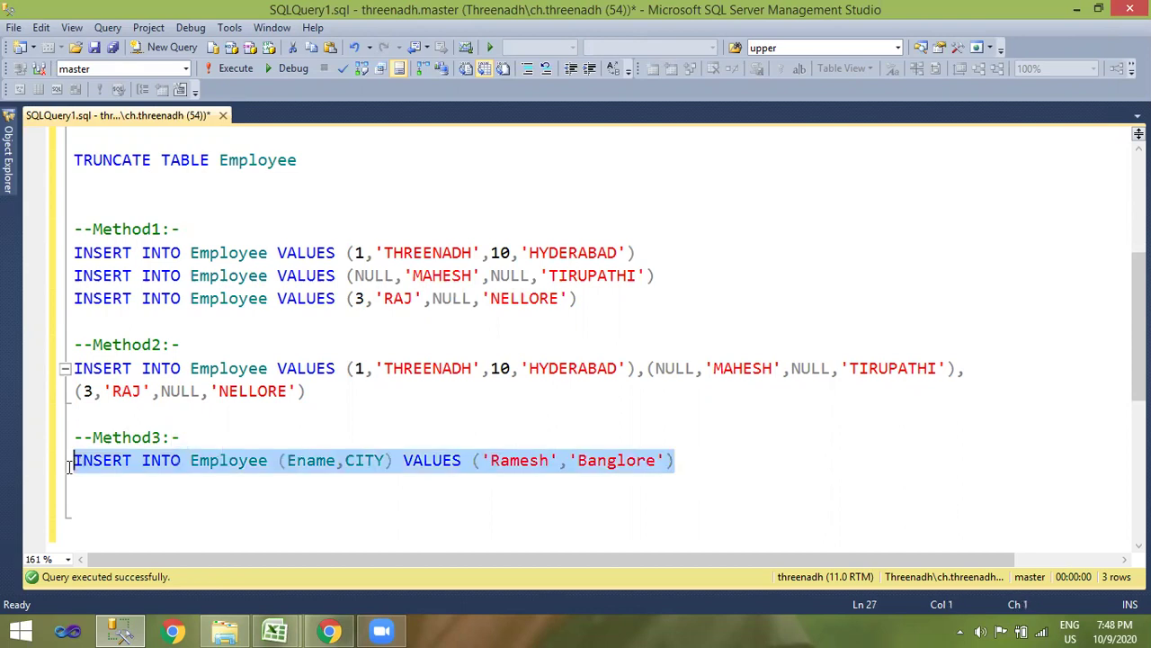
left_click(235, 68)
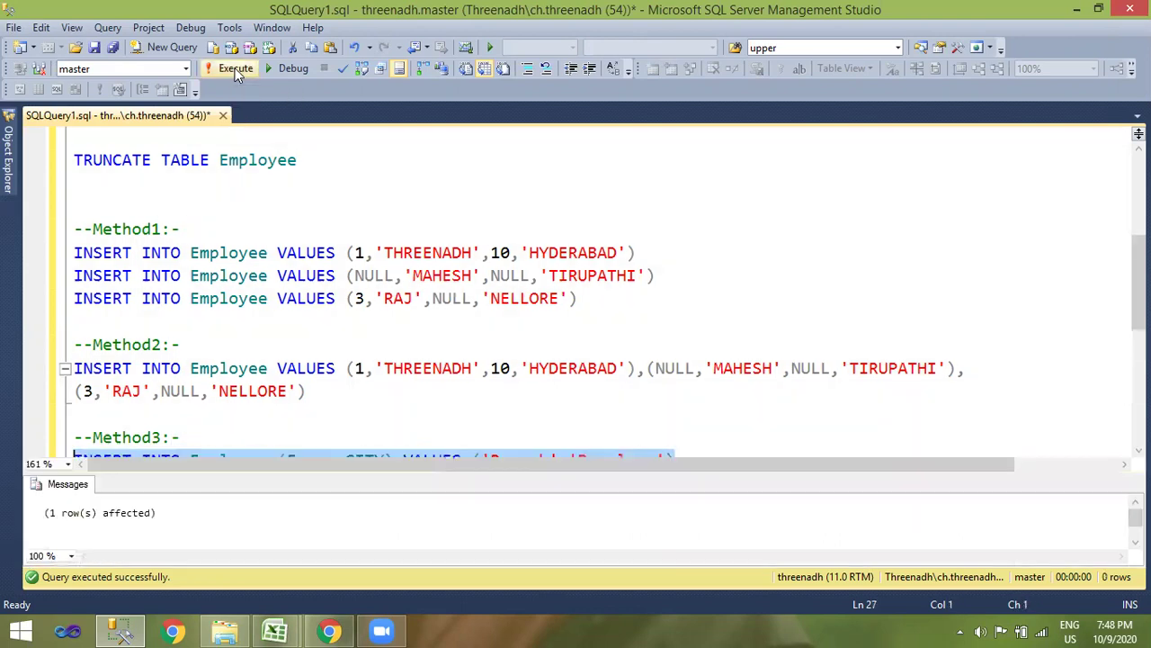
scroll(275, 365, "up", 2)
left_click_drag(290, 206, 27, 201)
left_click(230, 70)
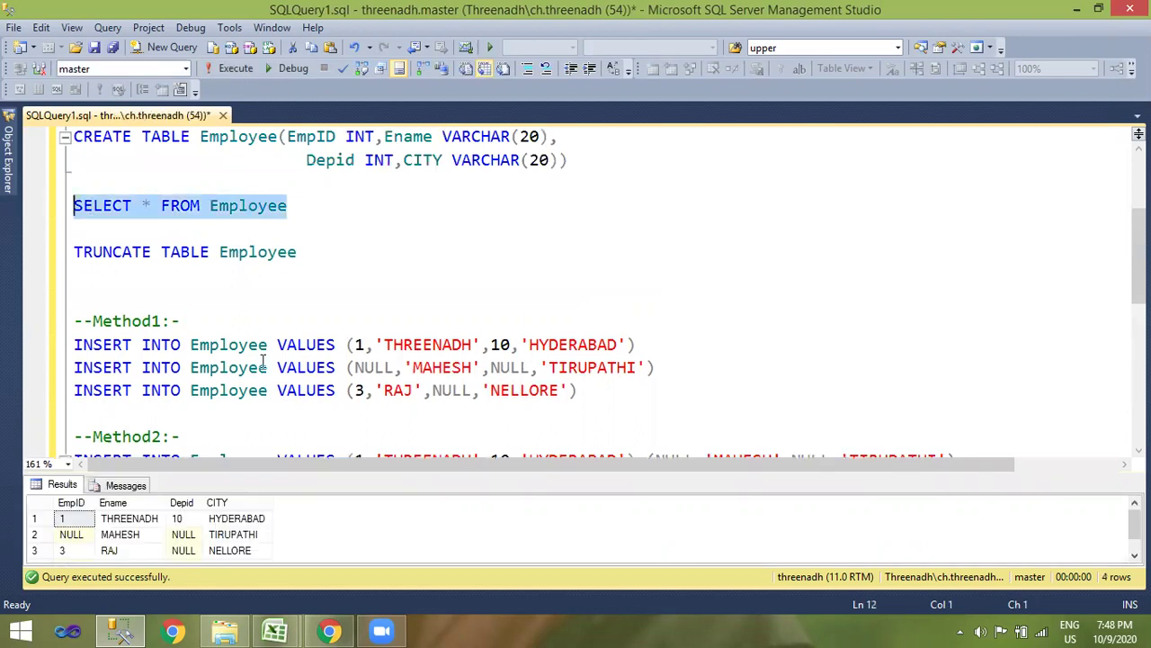
left_click_drag(279, 472, 289, 401)
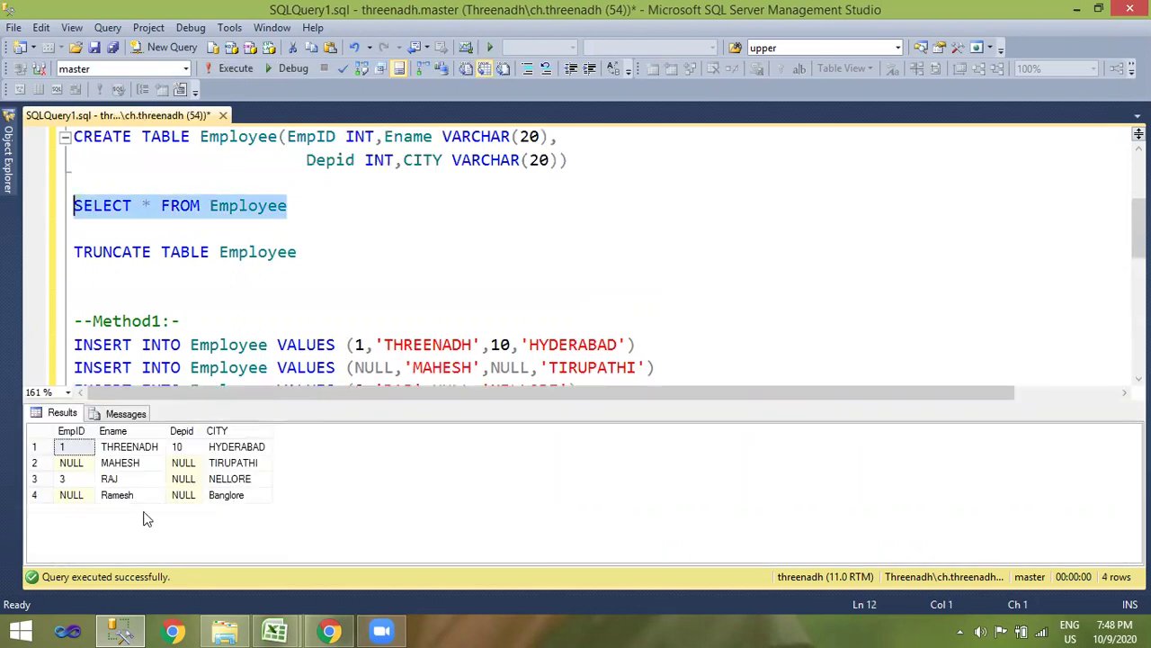
Step: Compare the new row's name and city in the results with the Method3 statement and the full value lists of Method2 and Method1
left_click(468, 322)
scroll(506, 303, "down", 4)
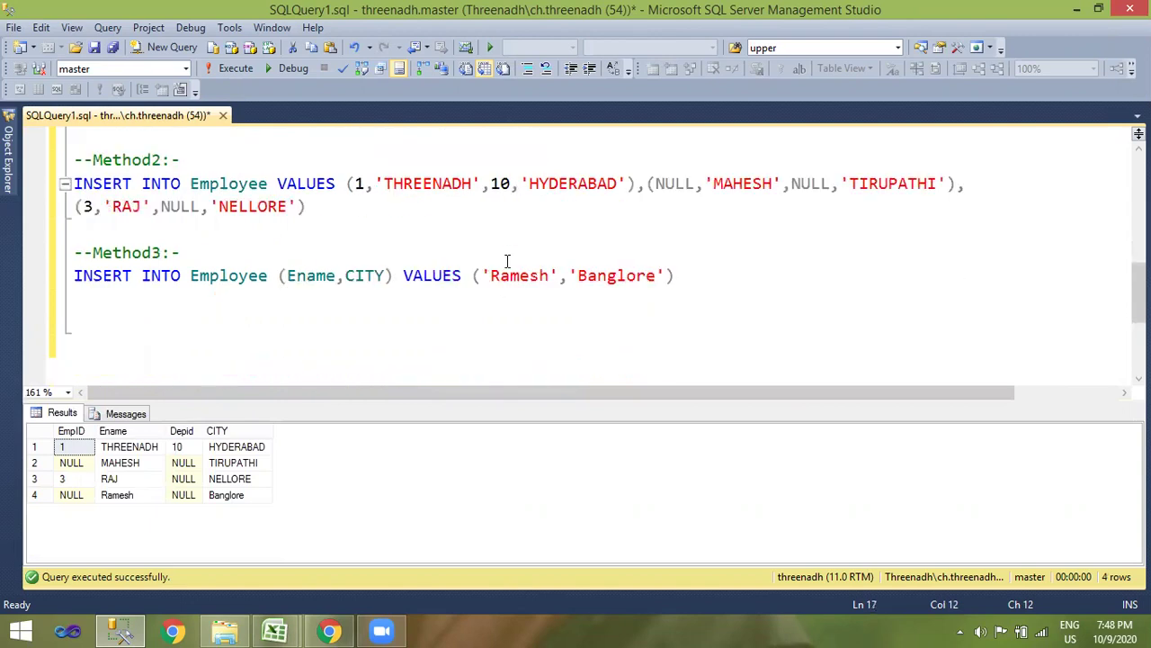
left_click(134, 497)
left_click(228, 497)
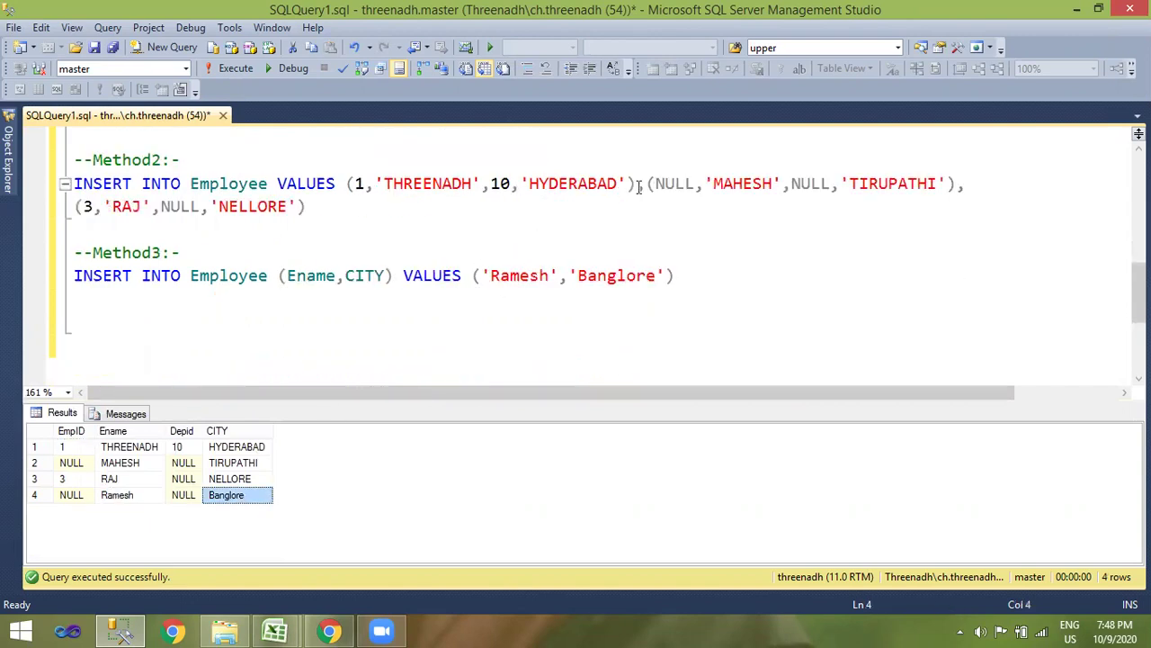
left_click_drag(639, 186, 345, 192)
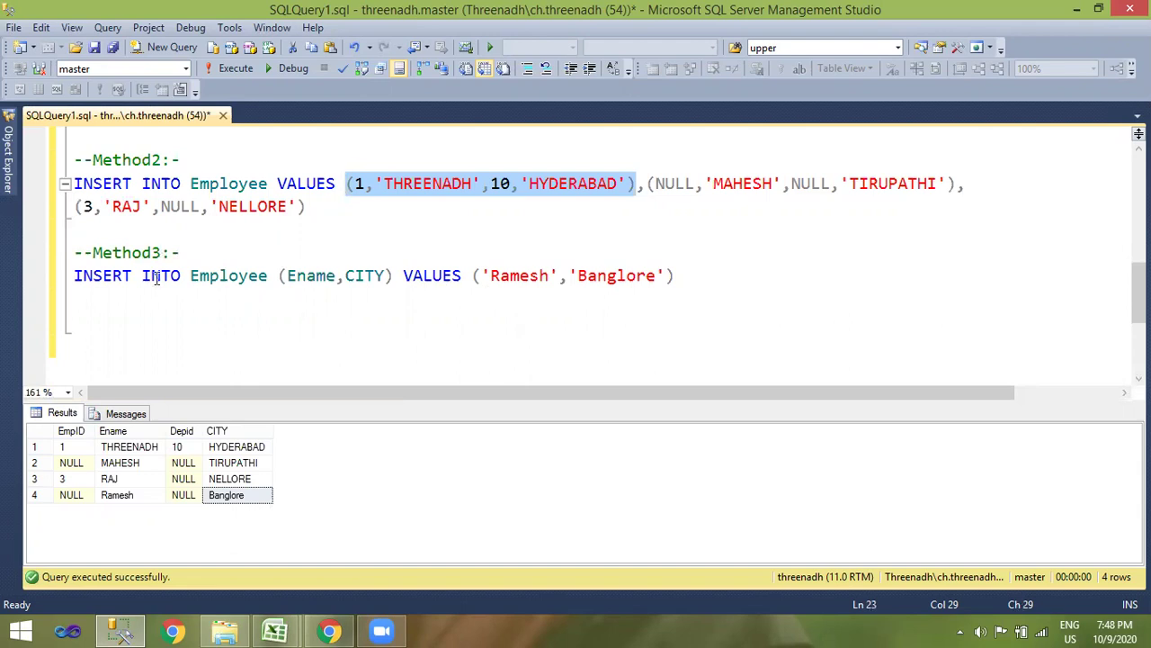
left_click(175, 160)
left_click(183, 252)
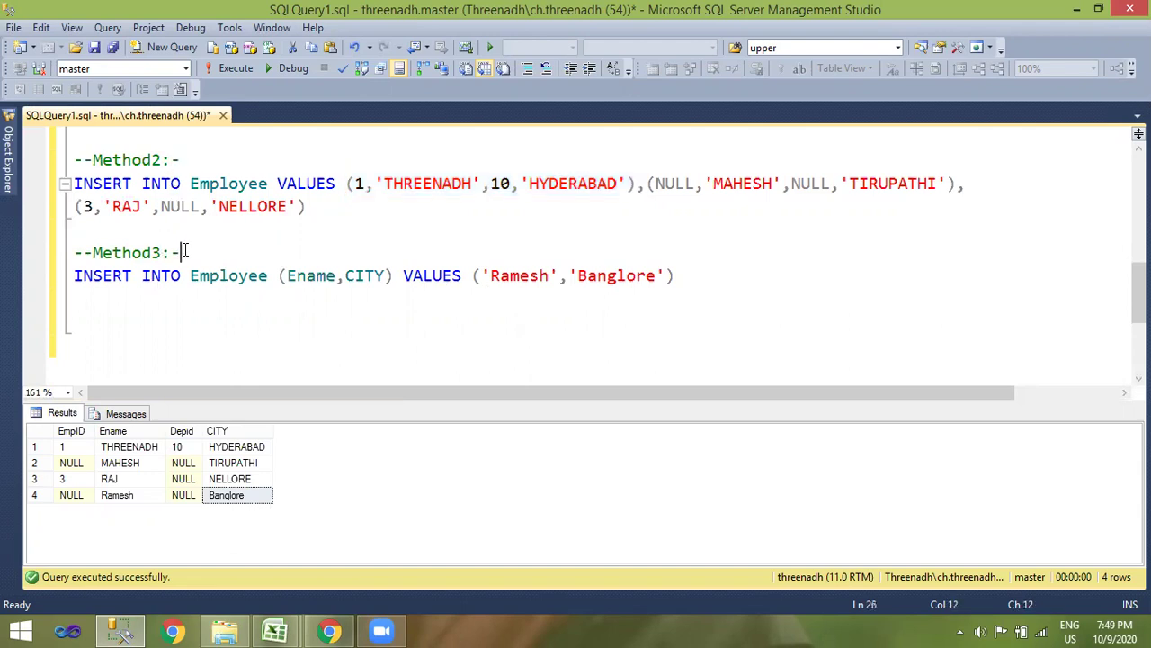
left_click(268, 177)
scroll(423, 295, "up", 3)
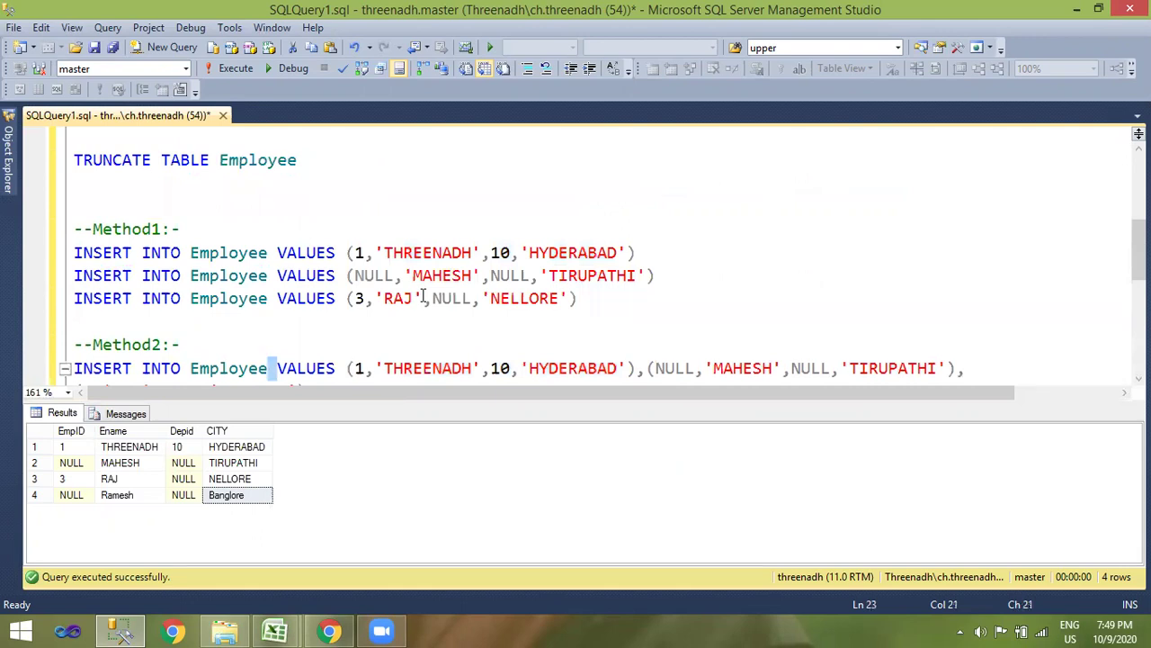
Step: Hide the results pane and zoom the query editor out to 133% to review the script from the table definition to Method3
key("ctrl+r")
scroll(422, 296, "down", 2)
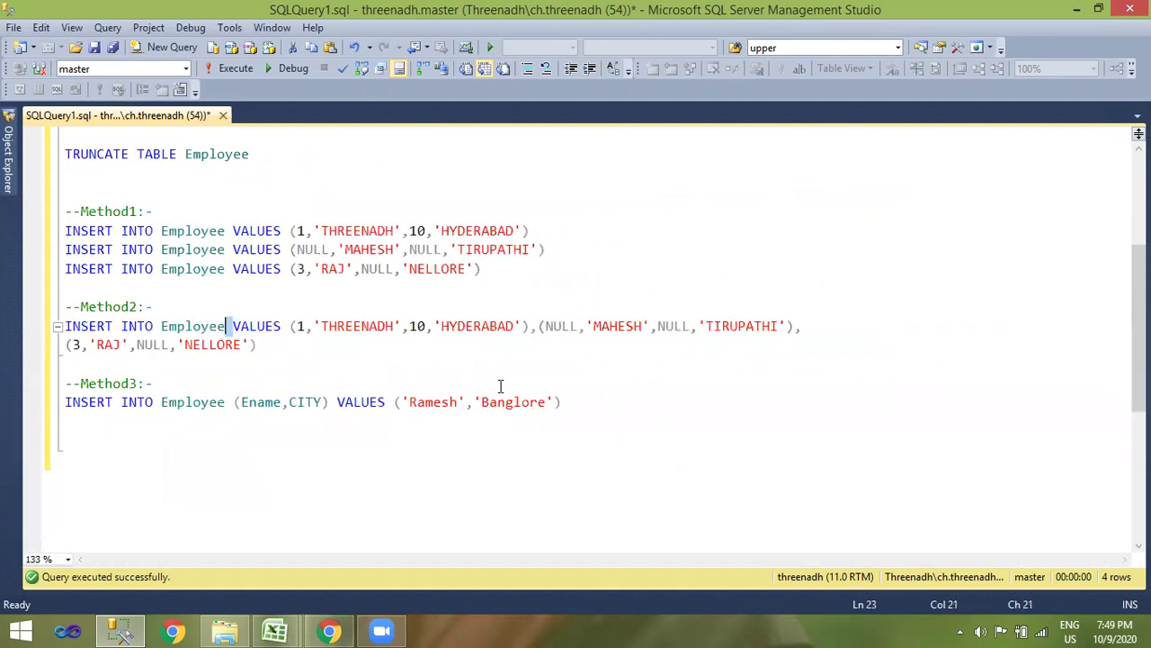
scroll(450, 359, "up", 4)
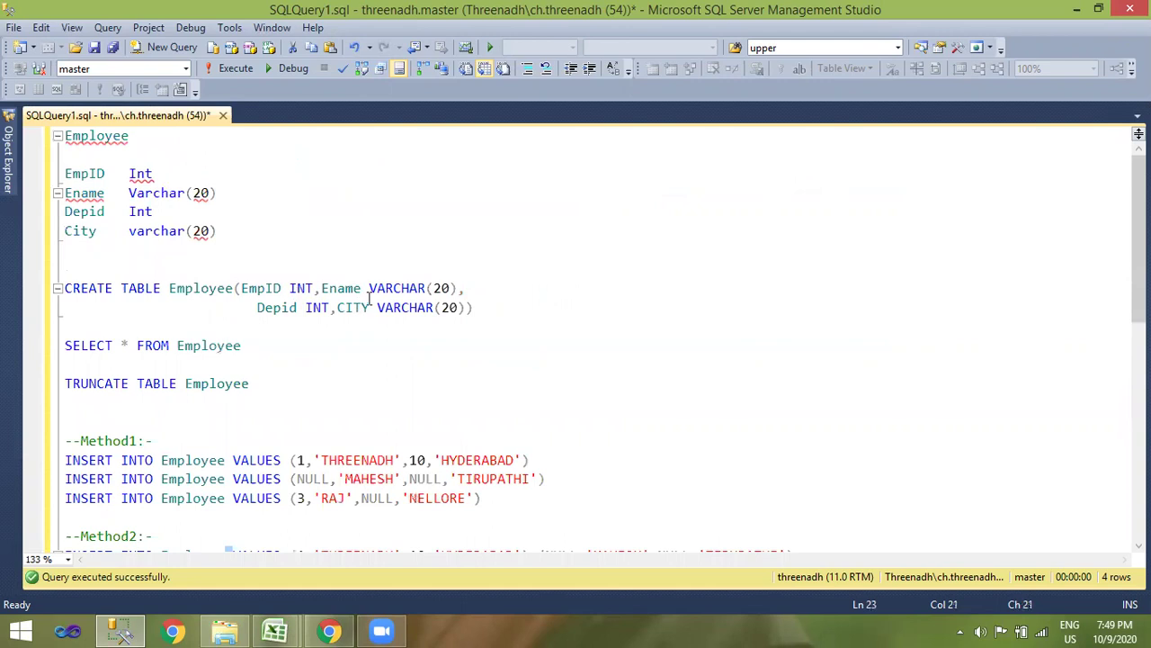
scroll(371, 299, "down", 2)
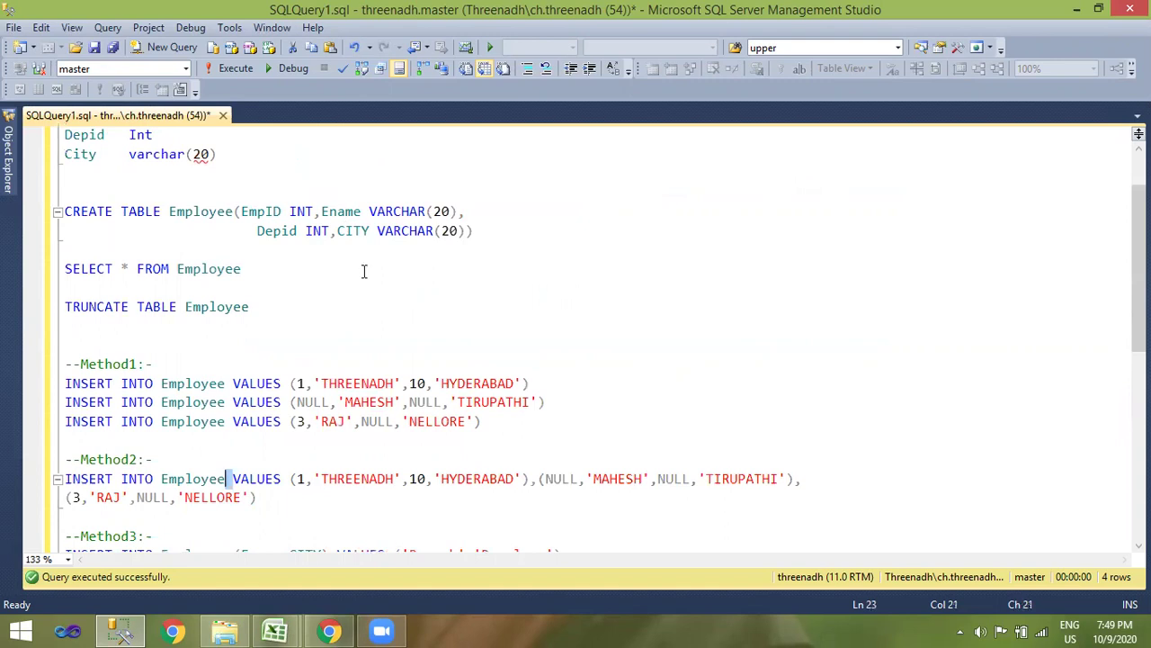
scroll(364, 271, "down", 2)
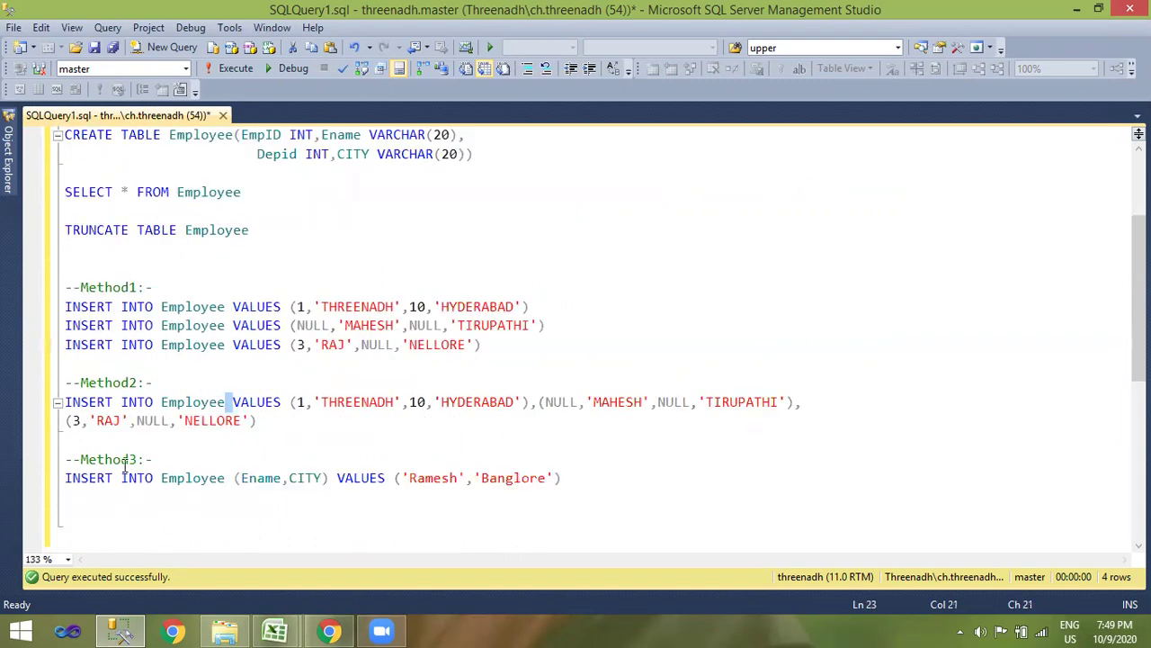
Step: Examine the table name, the column list (Ename,CITY) and the matching value list in the Method3 statement
left_click(195, 478)
double_click(195, 477)
left_click_drag(330, 478, 232, 480)
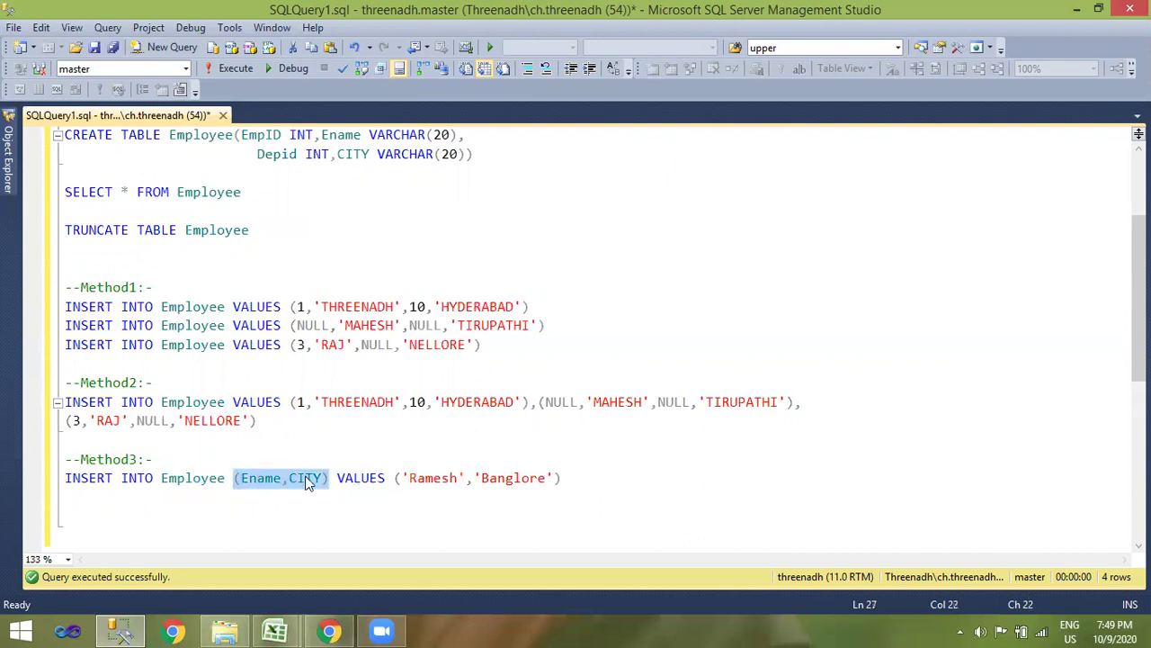
left_click_drag(561, 477, 395, 478)
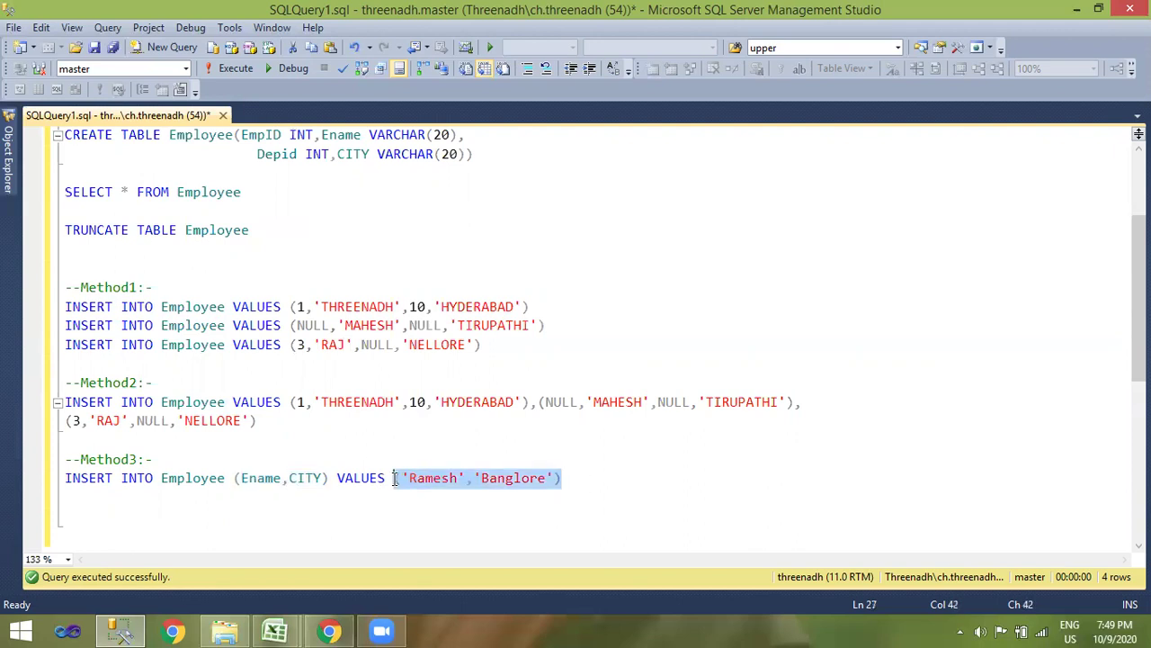
Step: Append a second value set to the Method3 statement with another employee's name and the city 'Chennai'
left_click(581, 484)
type(",()")
key("Left")
type("''")
key("Left")
type("Siva")
key("Right")
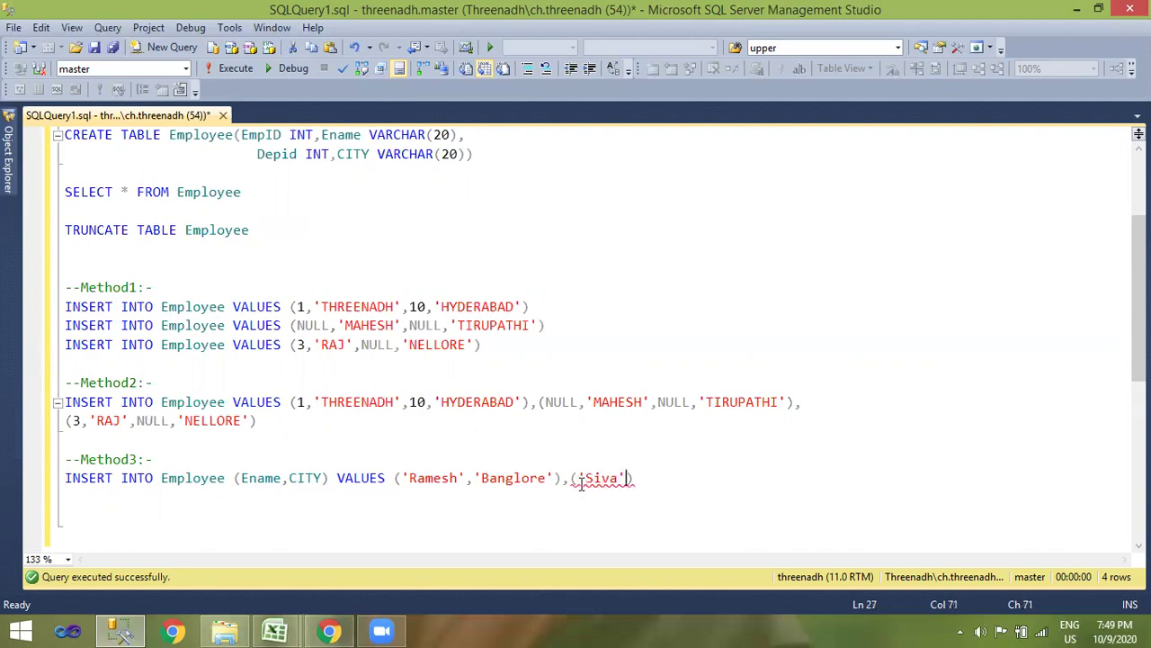
type(",''")
key("Left")
type("Chennai")
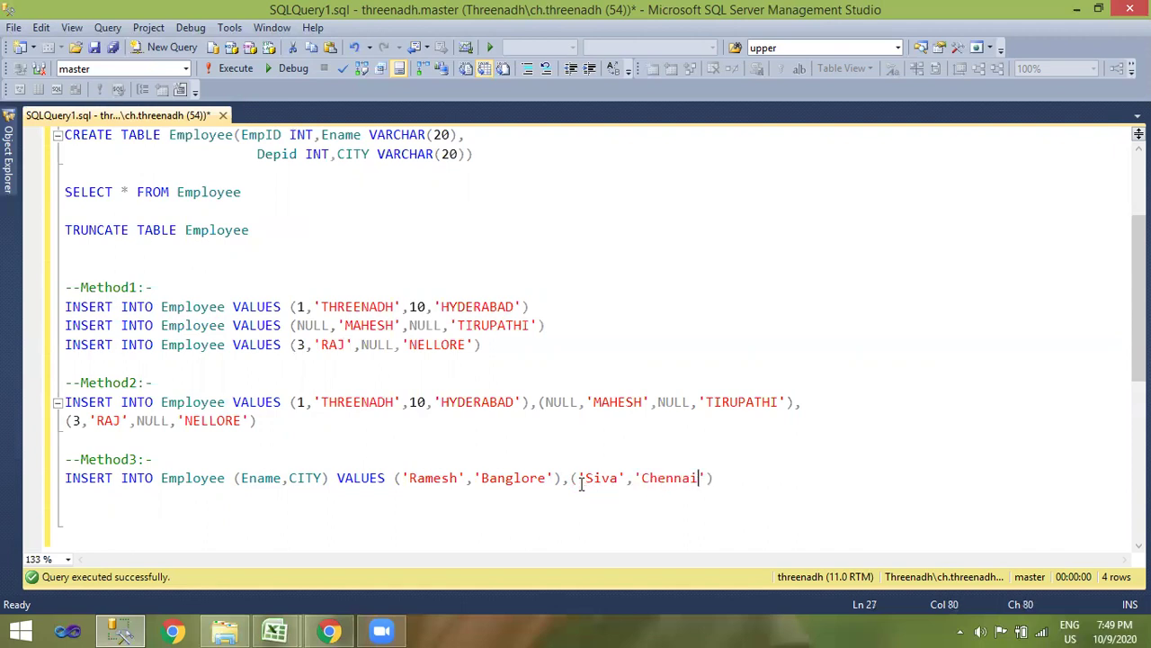
Step: Execute only the two-row Method3 INSERT statement, and run SELECT * FROM Employee to view the table
left_click_drag(750, 494, 63, 481)
left_click(243, 69)
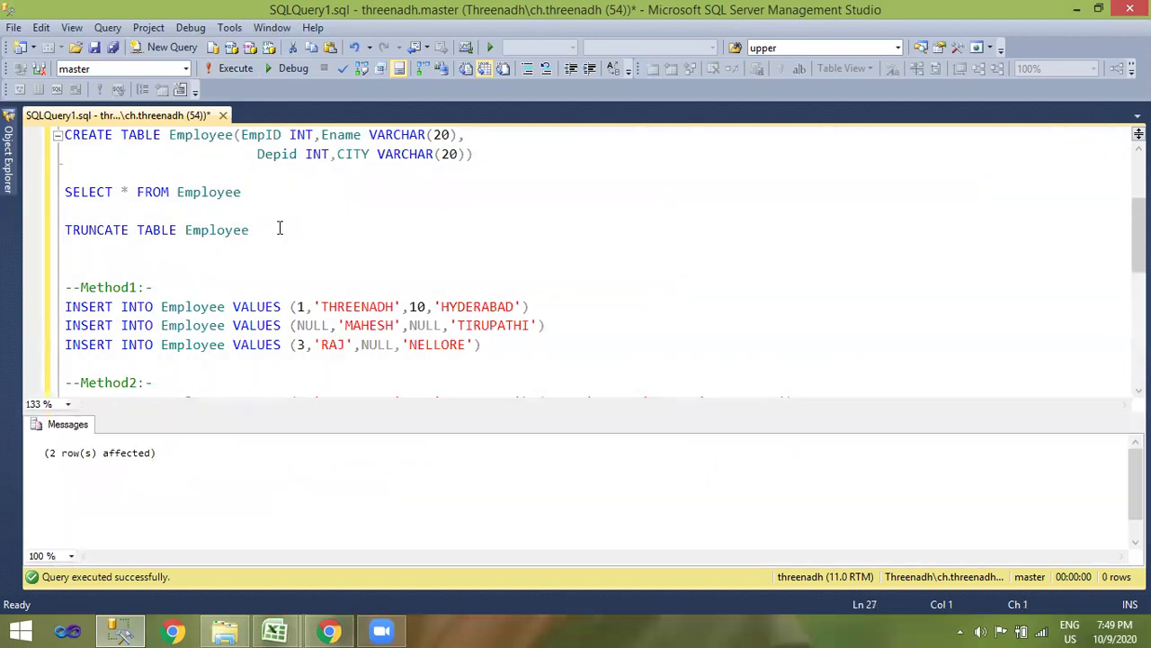
left_click_drag(251, 194, 19, 197)
left_click(239, 66)
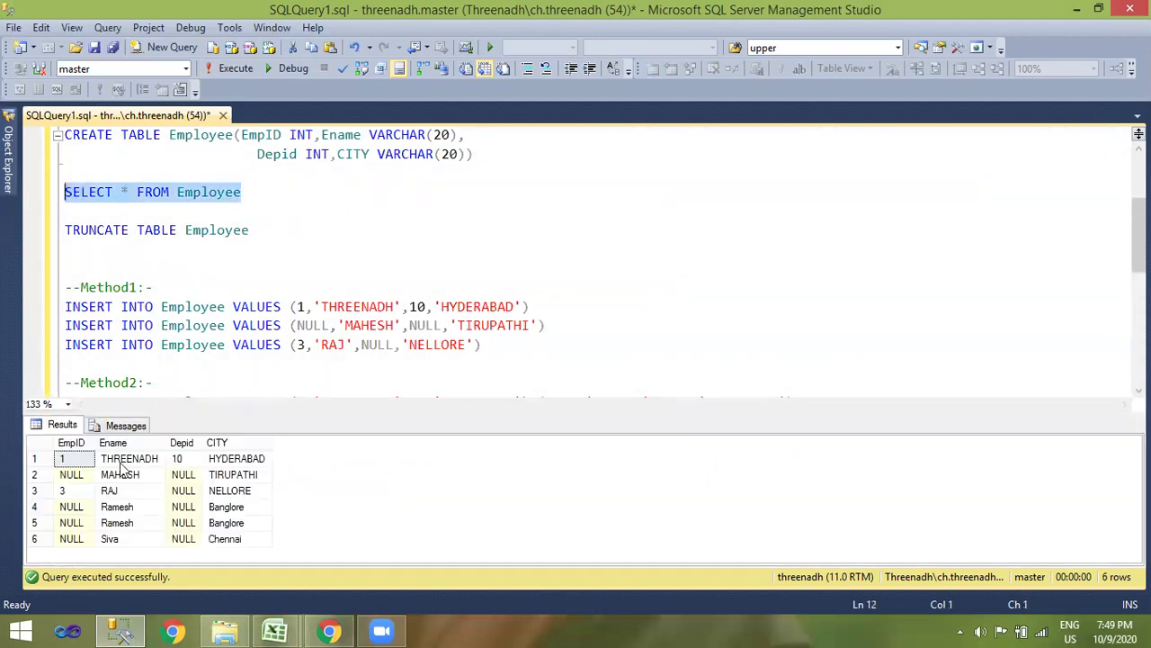
Step: Hide the results pane and add EID as a third column in the Method3 statement's column list
left_click(524, 263)
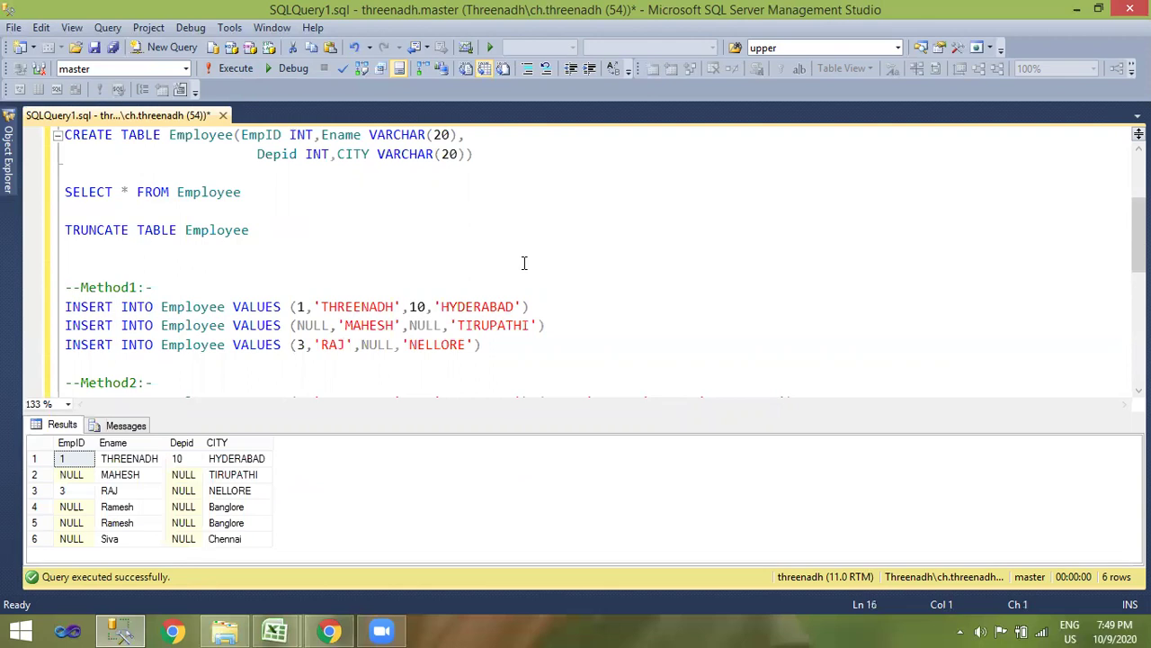
key("ctrl+r")
left_click(326, 478)
type(",EI")
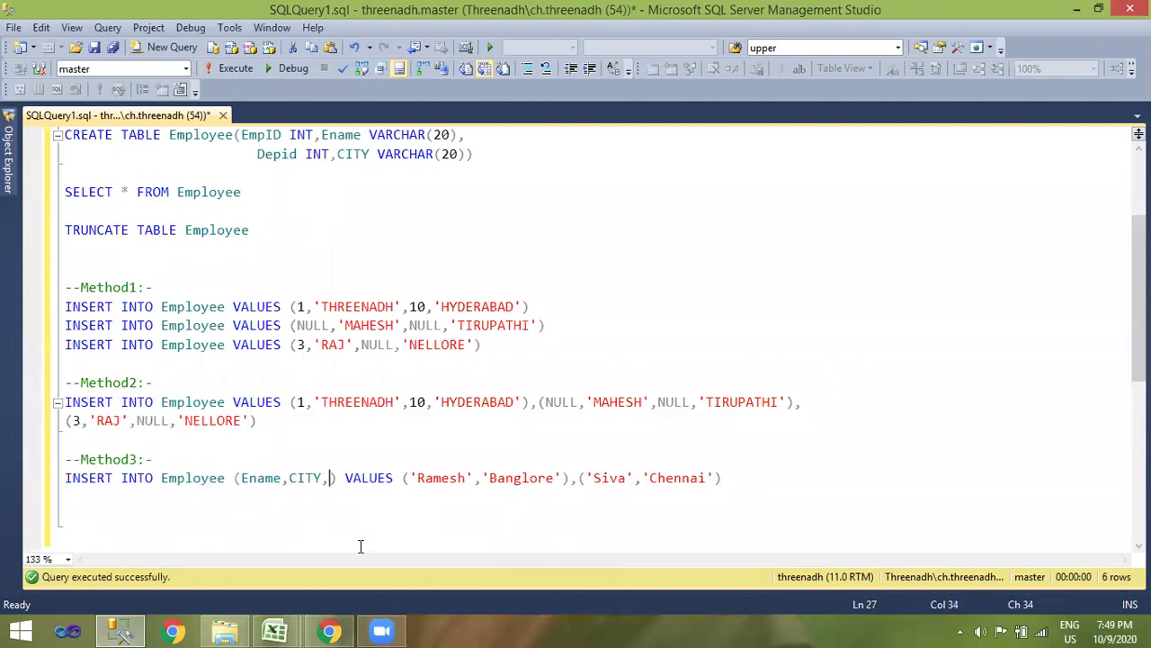
type("D")
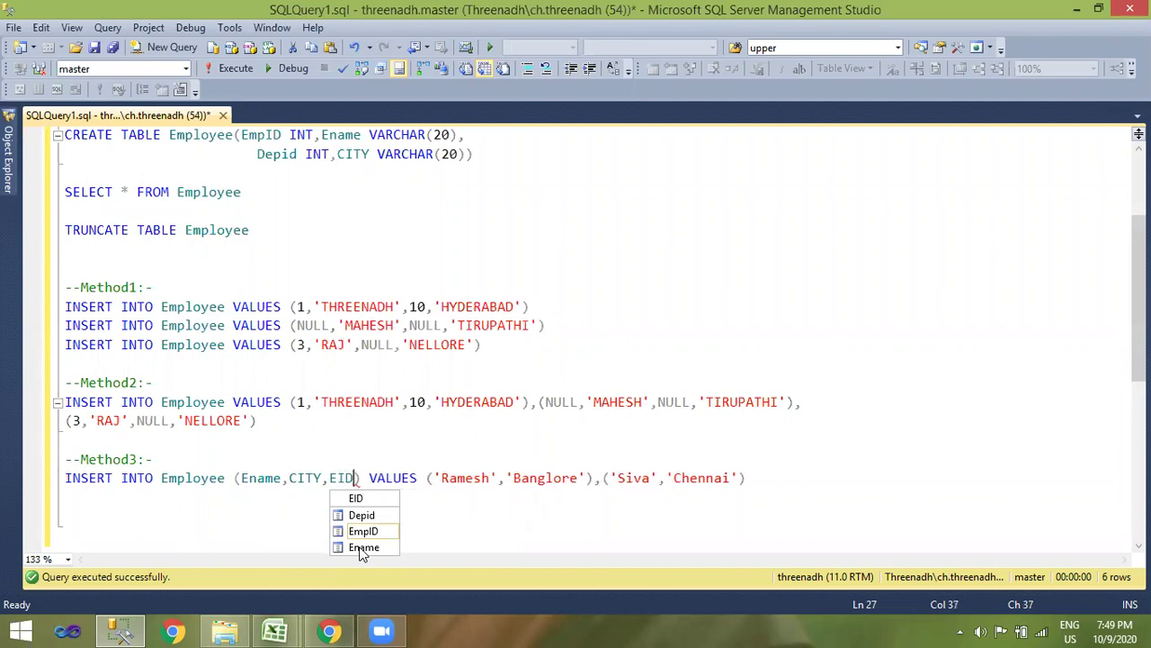
left_click(544, 439)
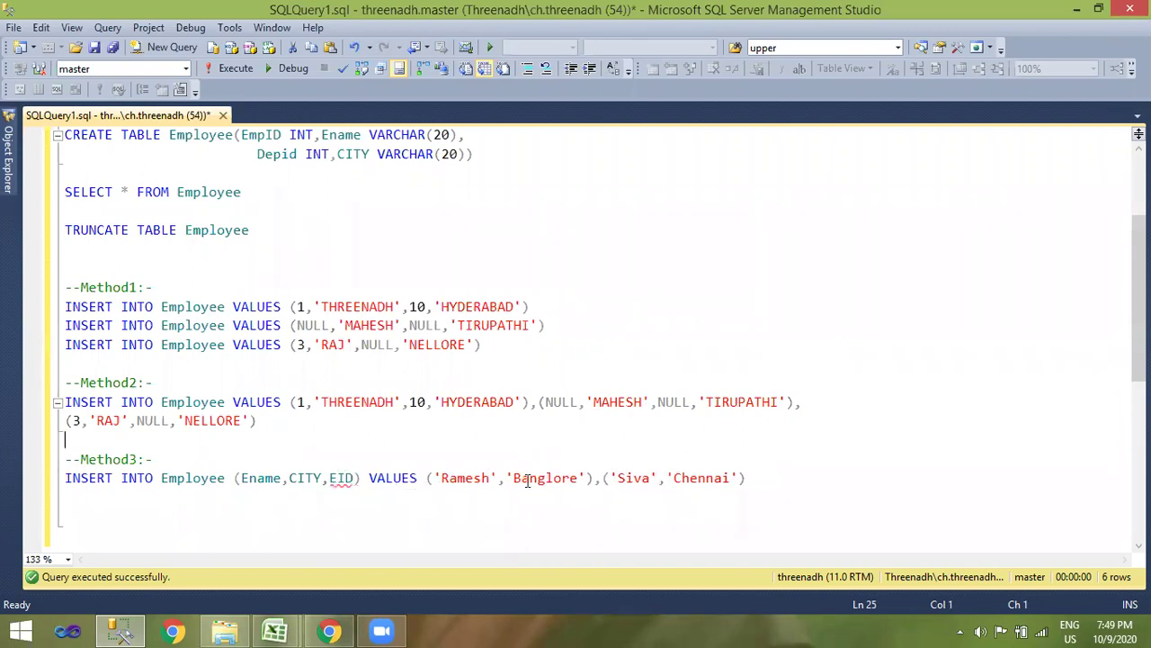
Step: Add 25 as the third value of the Banglore value set and 30 as the third value of the Chennai set
left_click(586, 478)
type(",25")
left_click(762, 477)
type(",30")
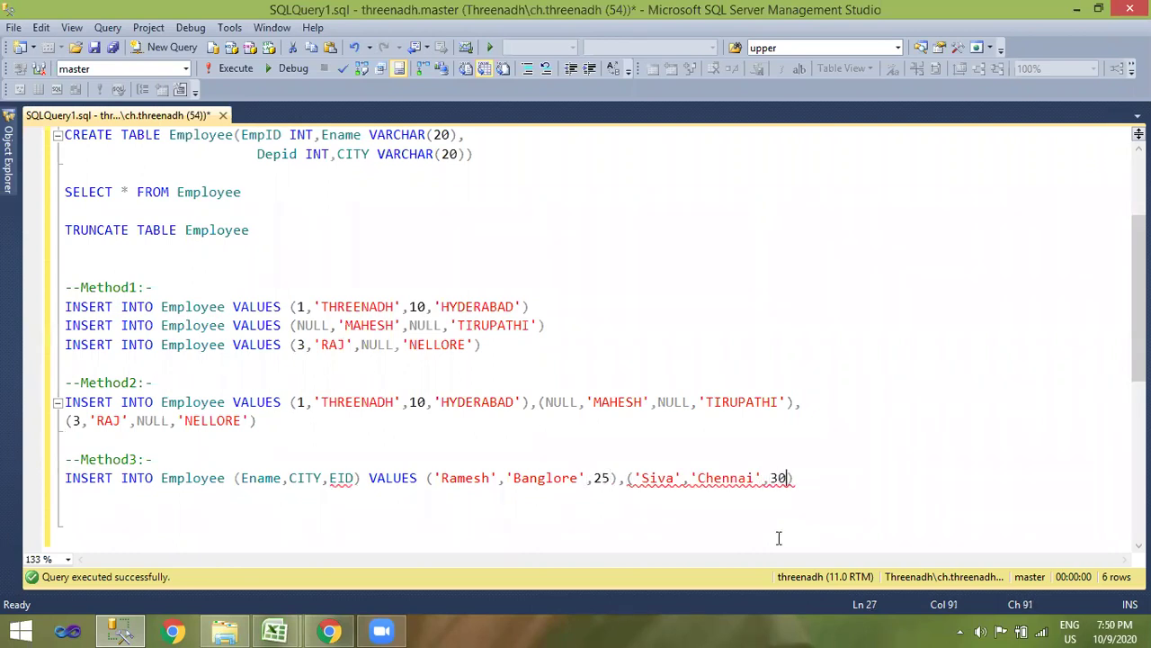
left_click(784, 426)
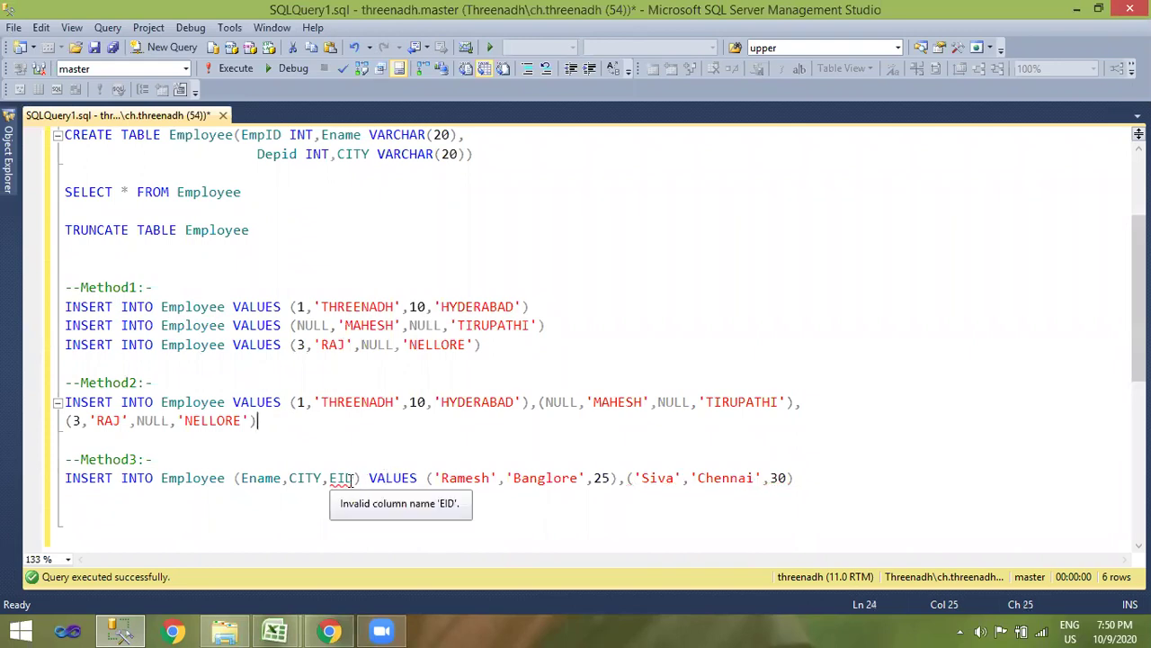
Step: Correct the third column name in the Method3 column list to EmpID
left_click(349, 478)
type("mp")
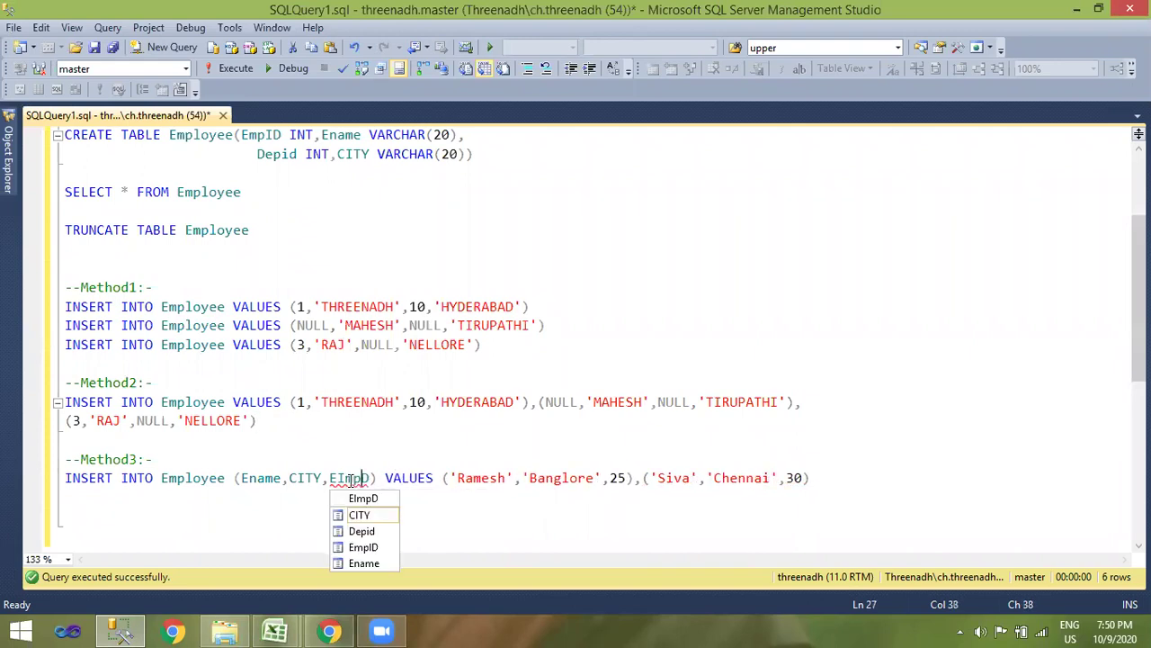
key("BackSpace")
key("BackSpace")
key("BackSpace")
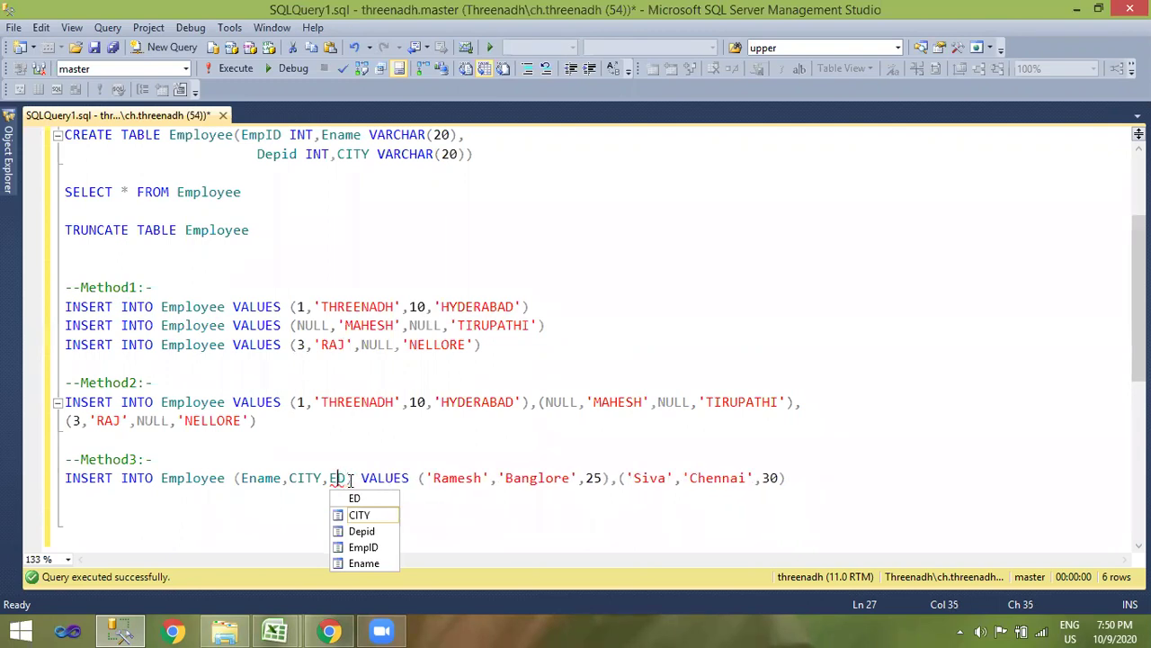
type("mpI")
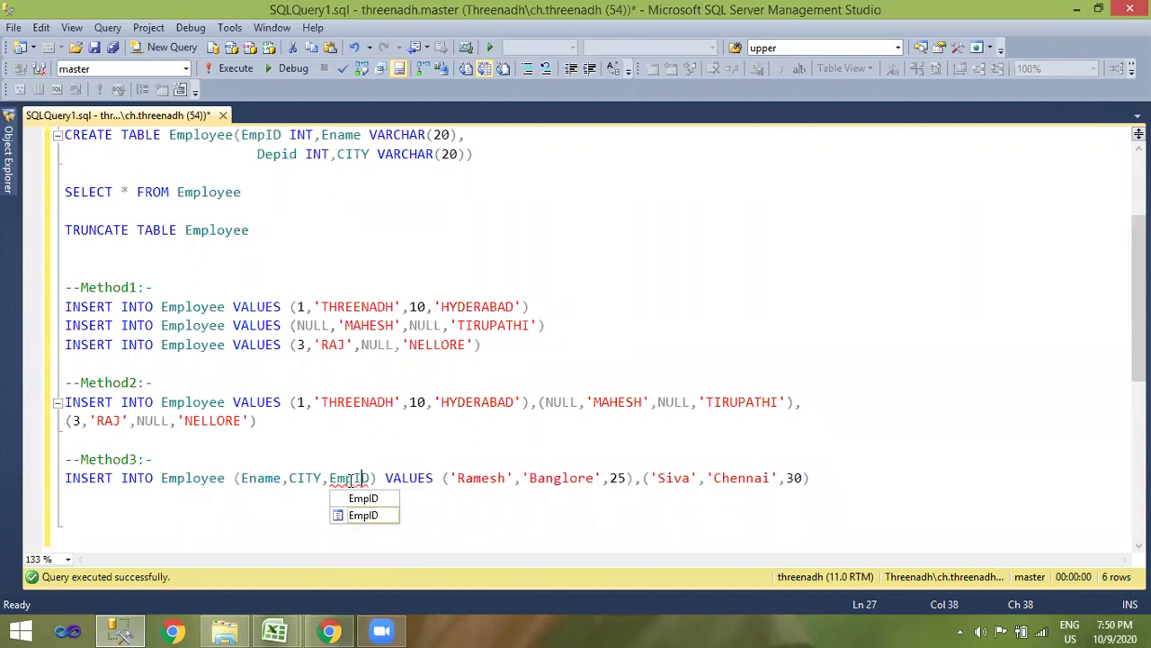
key("Escape")
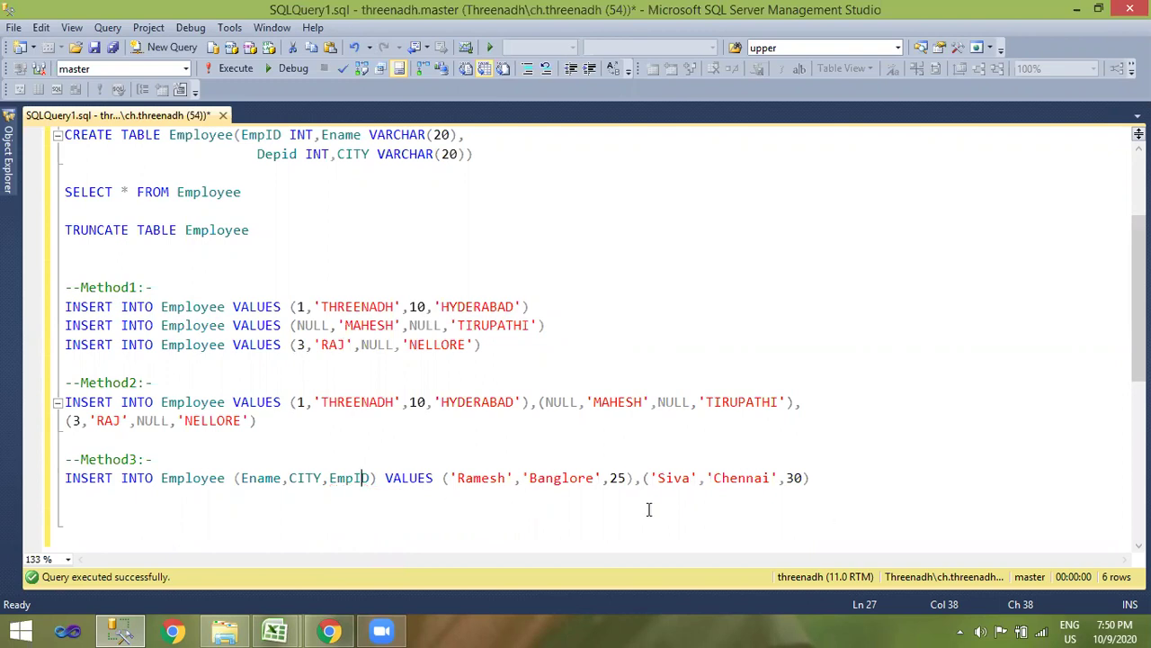
Step: Examine the first value set of the Method3 statement against its column list (Ename,CITY,EmpID)
left_click(815, 476)
left_click_drag(810, 477, 40, 482)
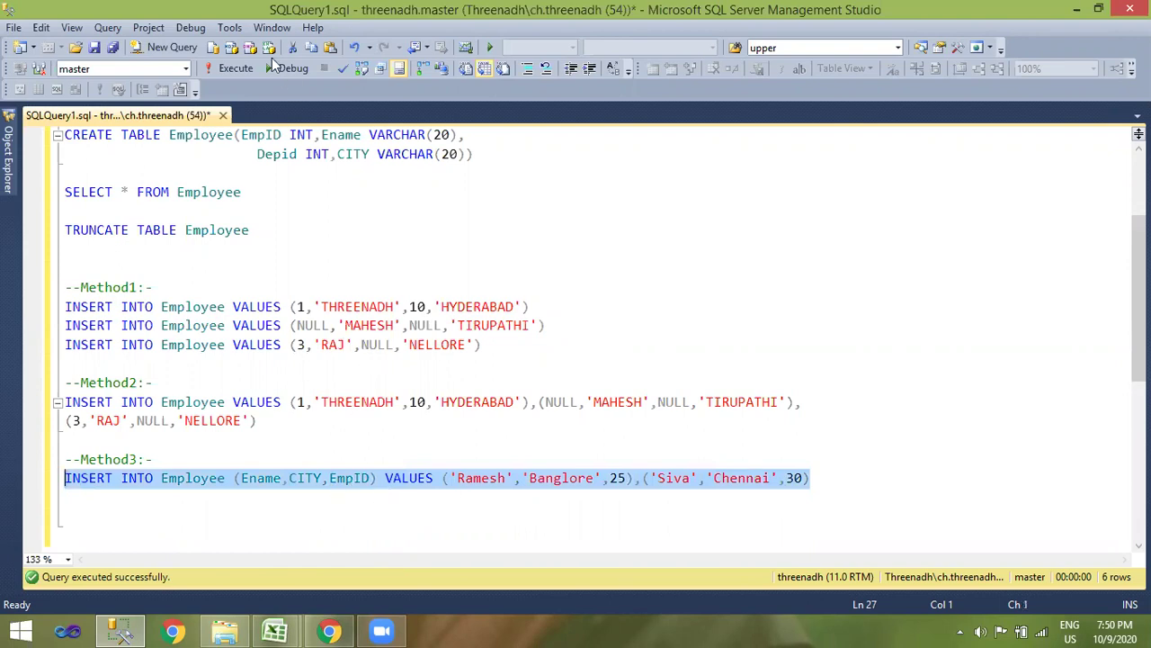
double_click(490, 481)
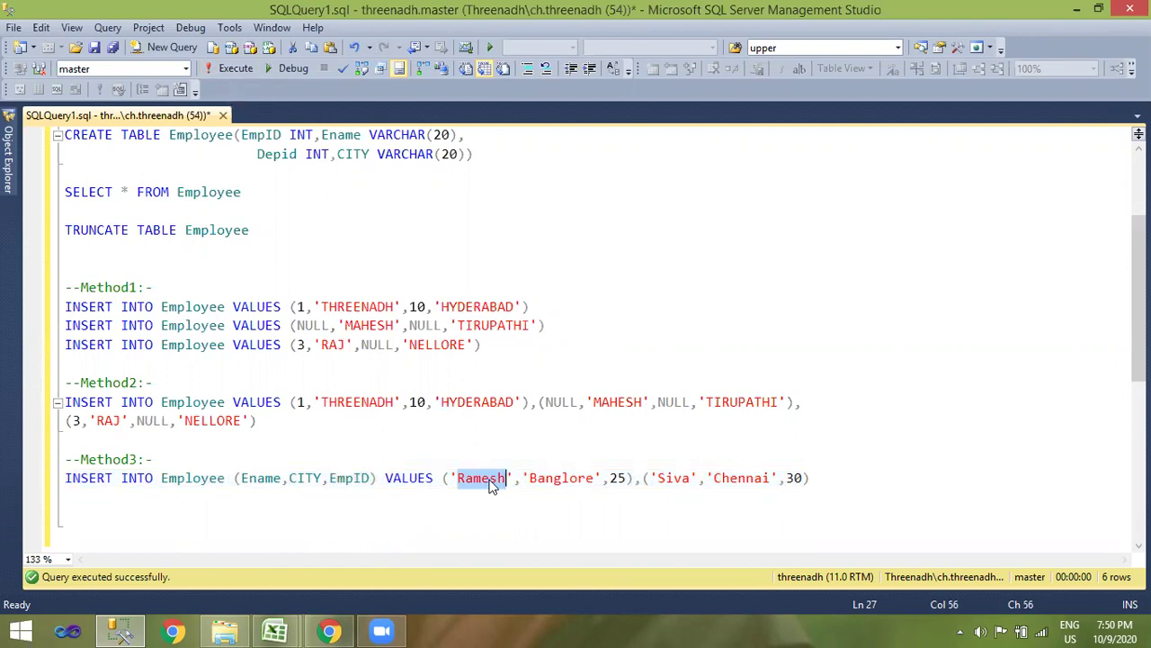
double_click(550, 477)
double_click(618, 479)
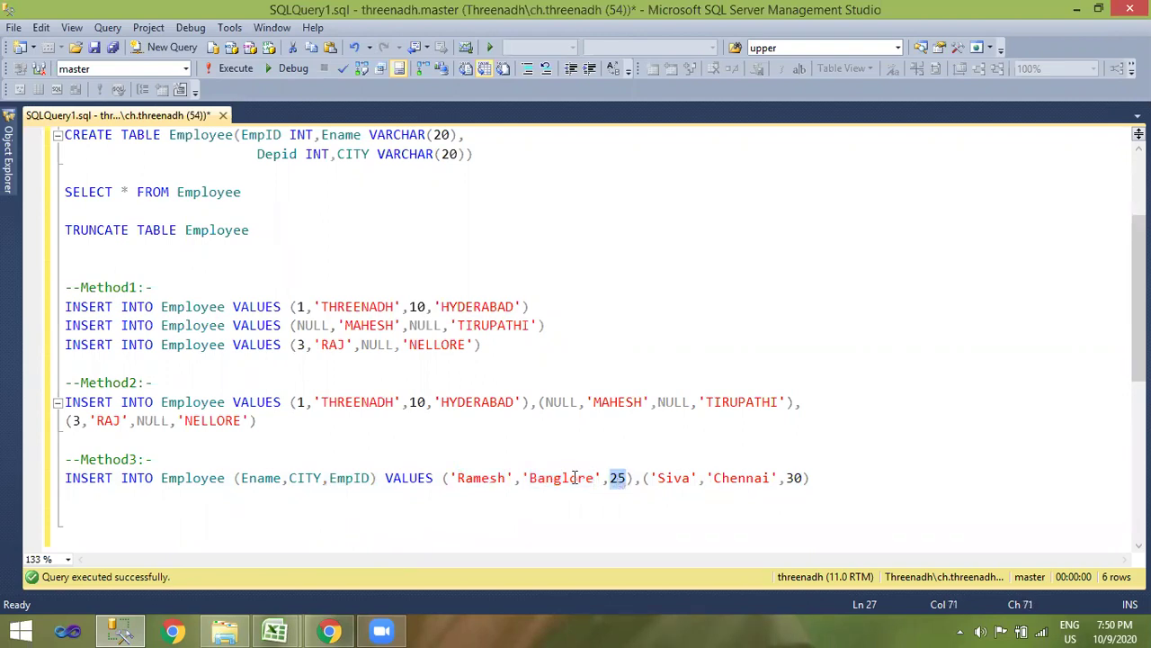
scroll(353, 468, "up", 2)
scroll(353, 467, "down", 2)
left_click_drag(234, 478, 377, 478)
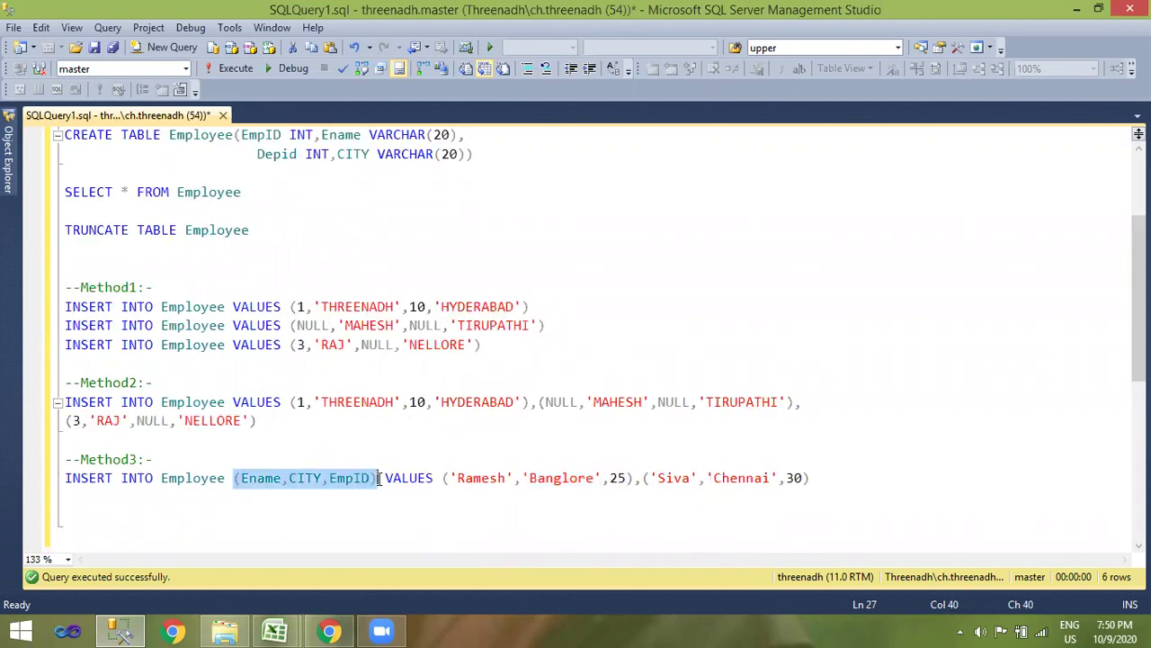
Step: Execute only the three-column Method3 INSERT statement, and run SELECT * FROM Employee with the results pane enlarged
left_click_drag(818, 477, 28, 478)
left_click(241, 69)
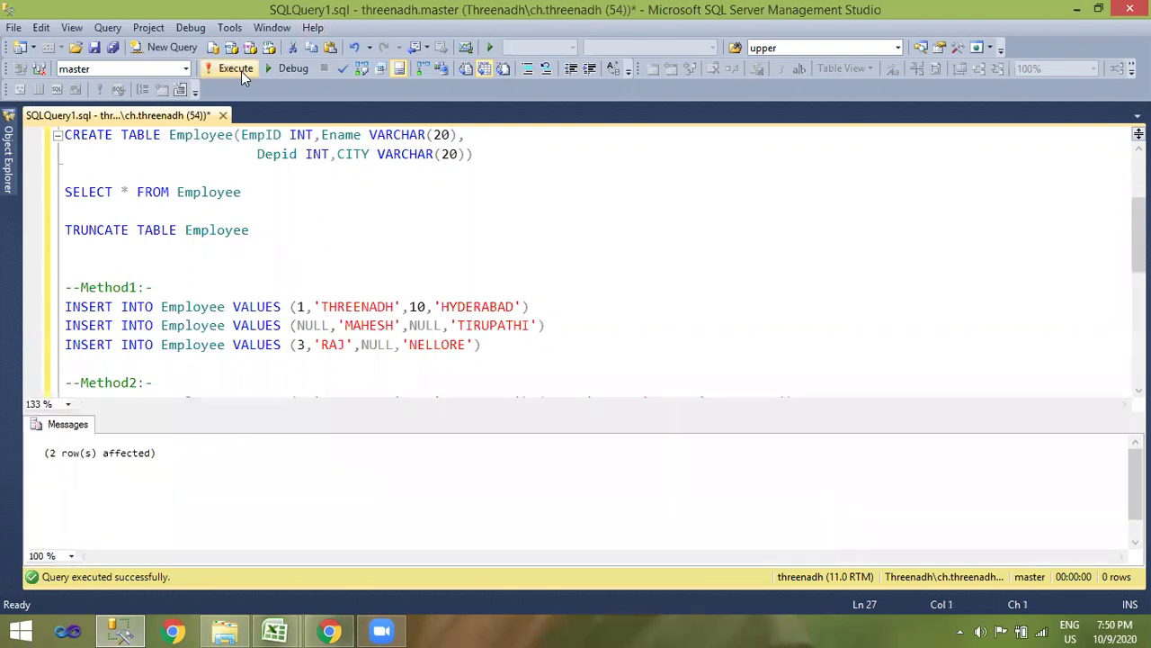
scroll(377, 293, "up", 1)
left_click_drag(273, 267, 7, 270)
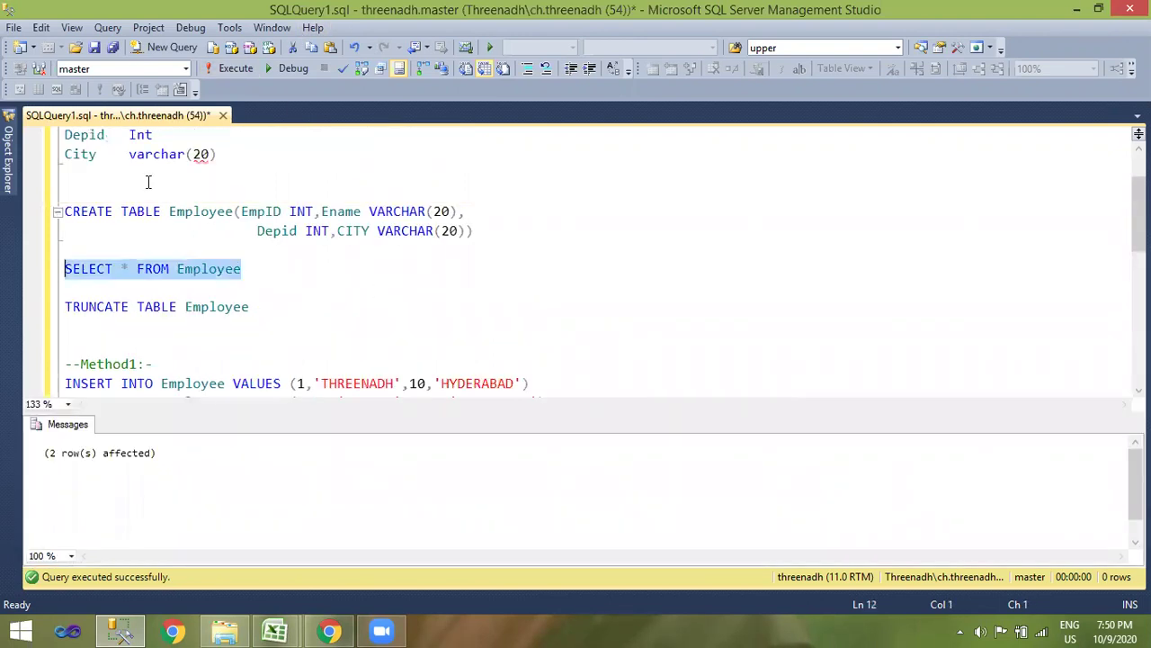
left_click(246, 69)
left_click_drag(247, 411, 342, 322)
Step: Compare the name, city and ID in the first Method3 value set with the matching cells of result row 7
left_click(393, 239)
scroll(393, 238, "down", 5)
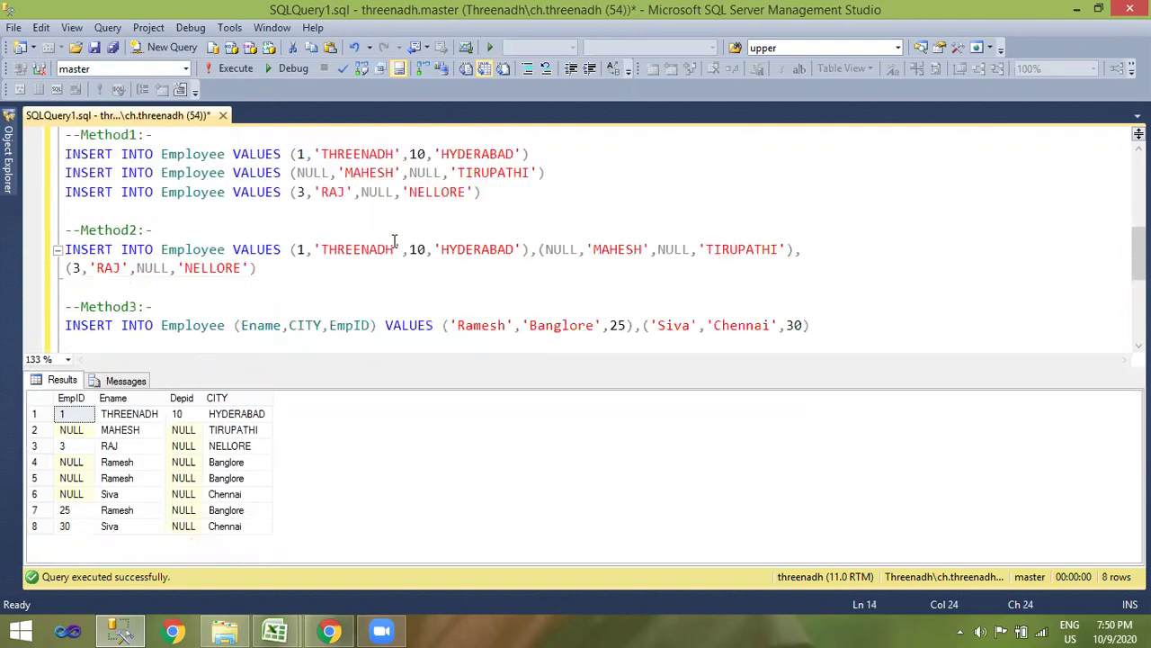
double_click(480, 251)
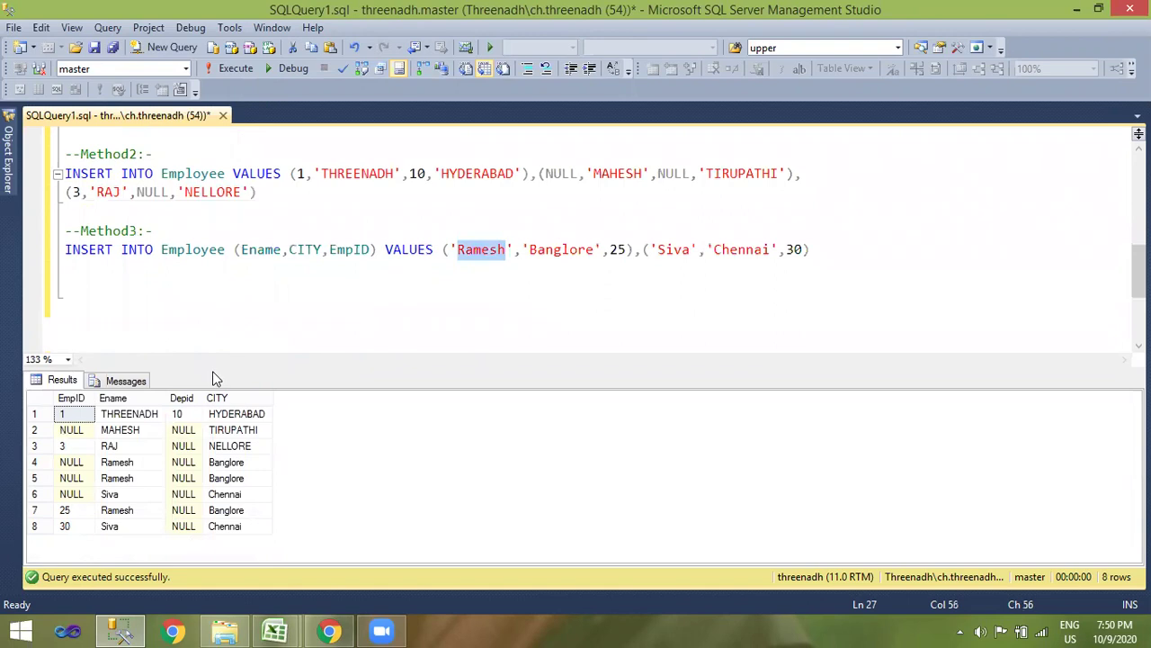
left_click(135, 512)
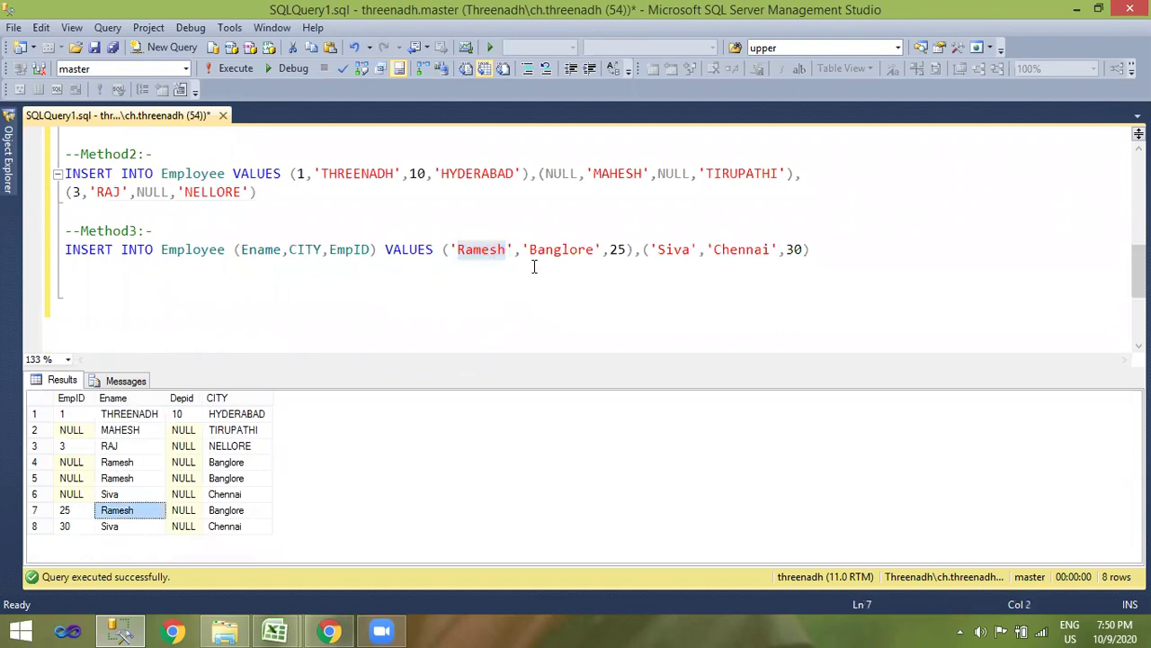
left_click(548, 254)
double_click(551, 254)
left_click(238, 510)
double_click(617, 250)
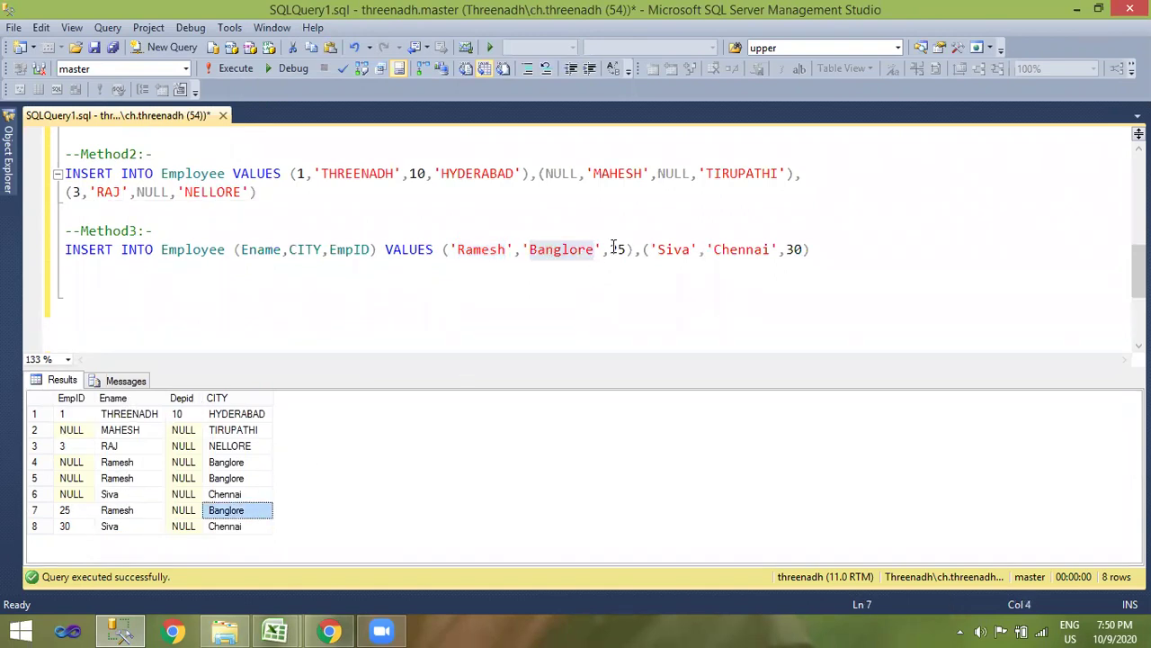
left_click(74, 510)
Step: Hide the results pane and compare Method2's full value list with the Ename, CITY and EmpID columns named in Method3
left_click(439, 271)
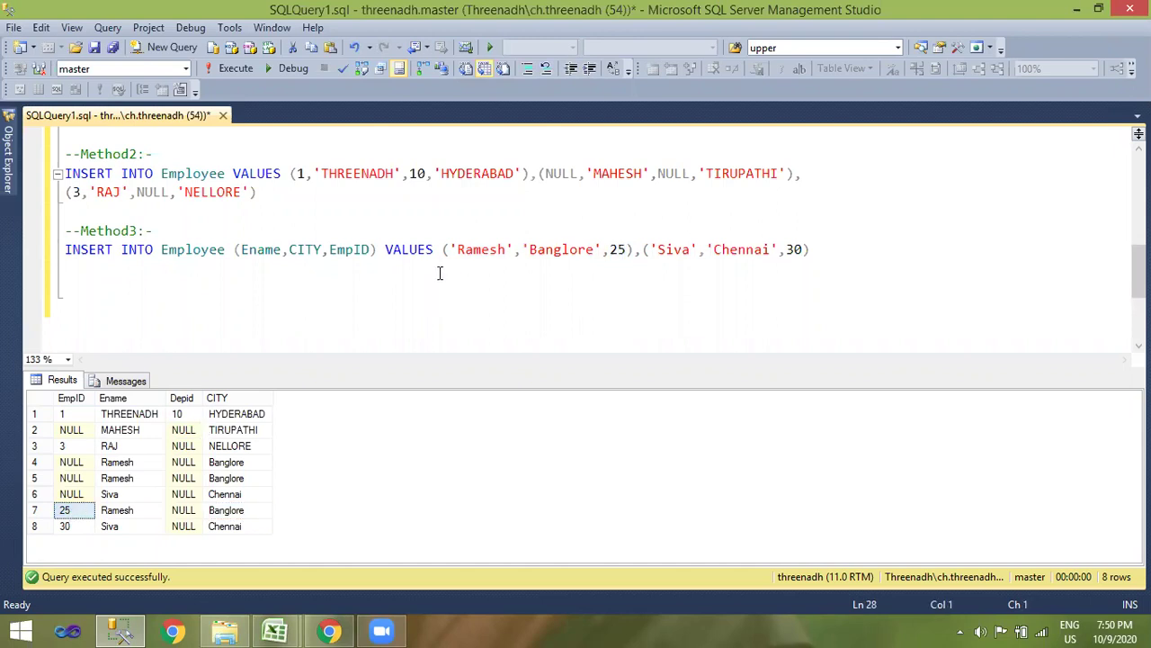
key("ctrl+r")
scroll(285, 380, "up", 3)
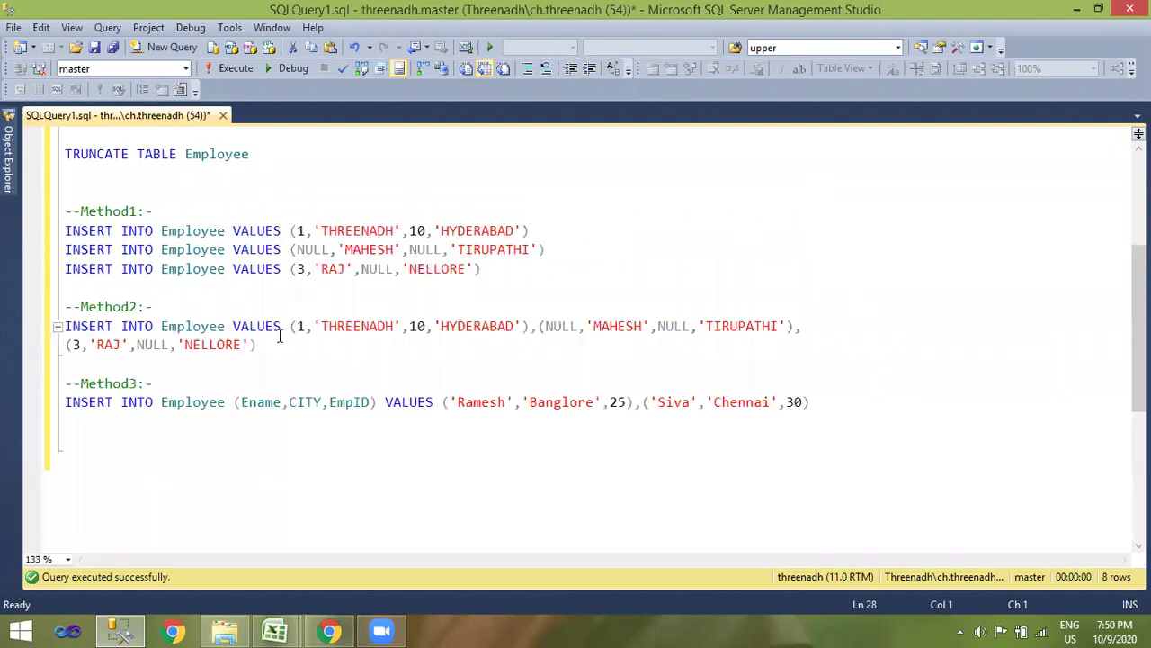
left_click(234, 402)
scroll(351, 336, "up", 3)
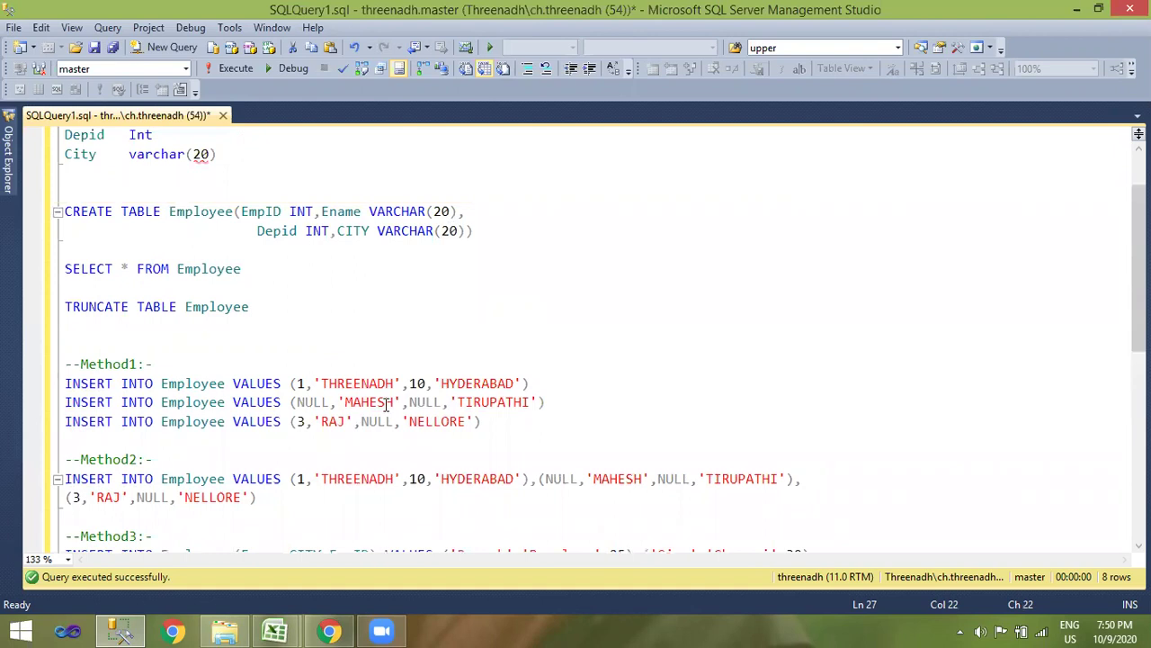
left_click_drag(298, 479, 518, 479)
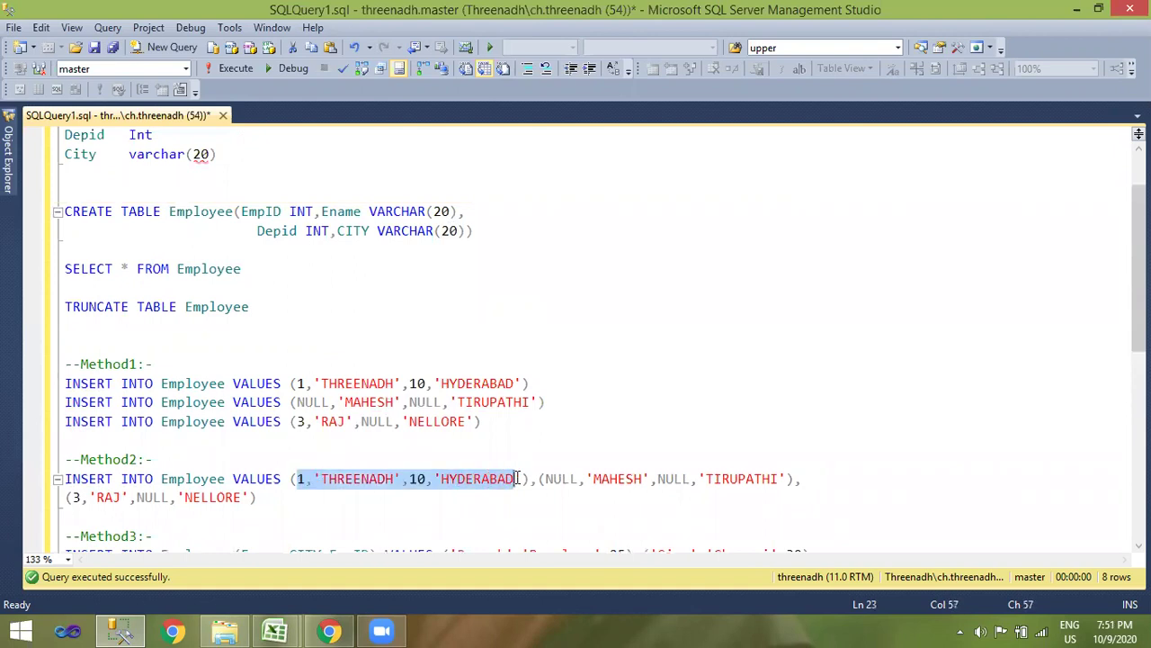
scroll(522, 359, "down", 3)
left_click_drag(239, 401, 374, 403)
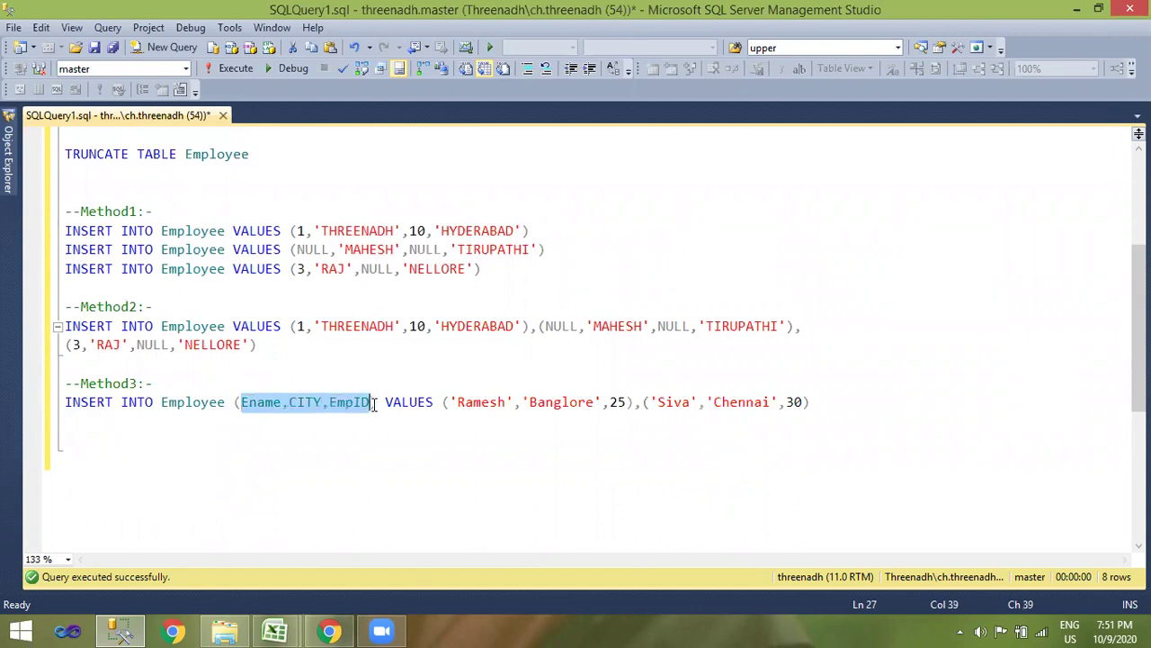
double_click(270, 402)
double_click(306, 402)
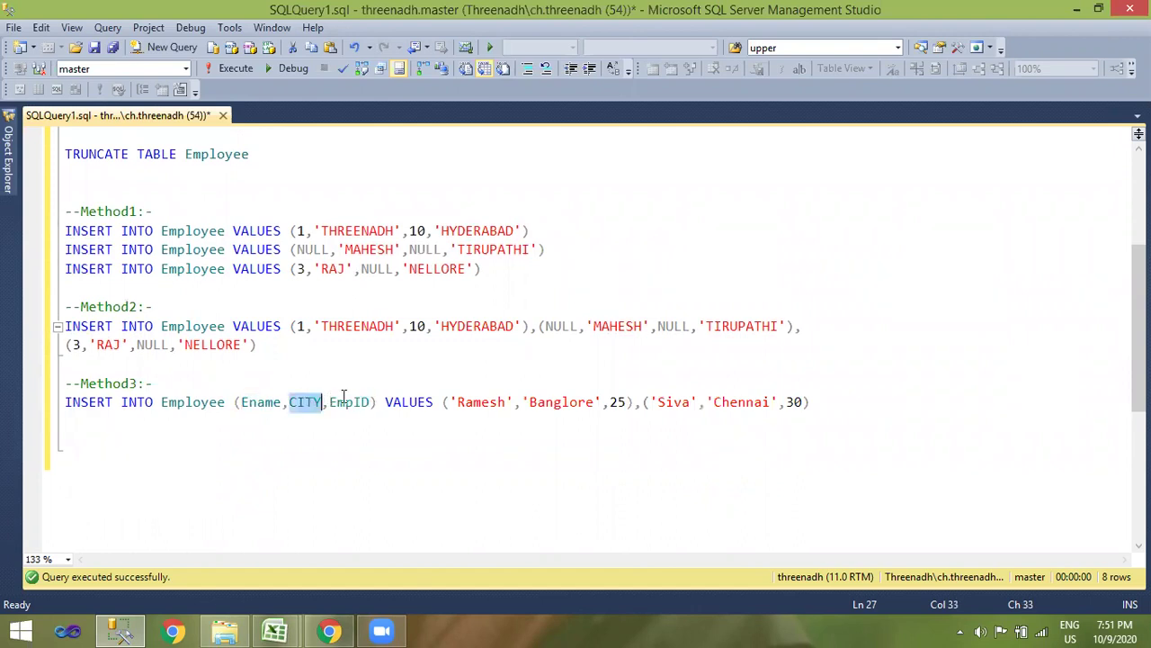
double_click(349, 402)
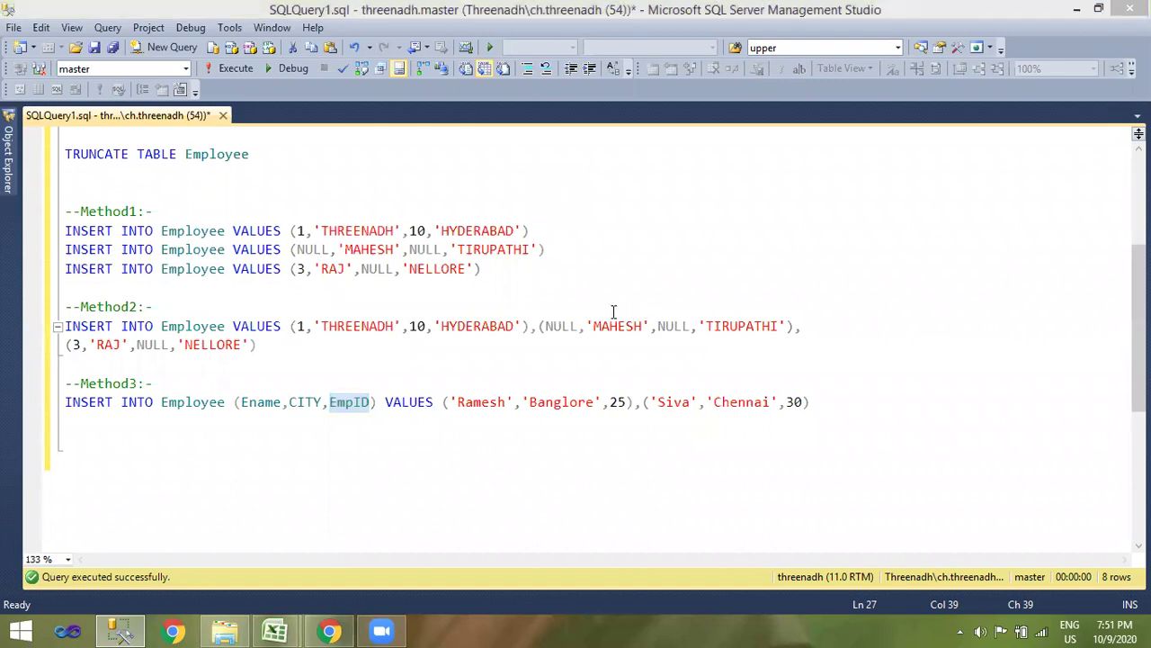
left_click(532, 430)
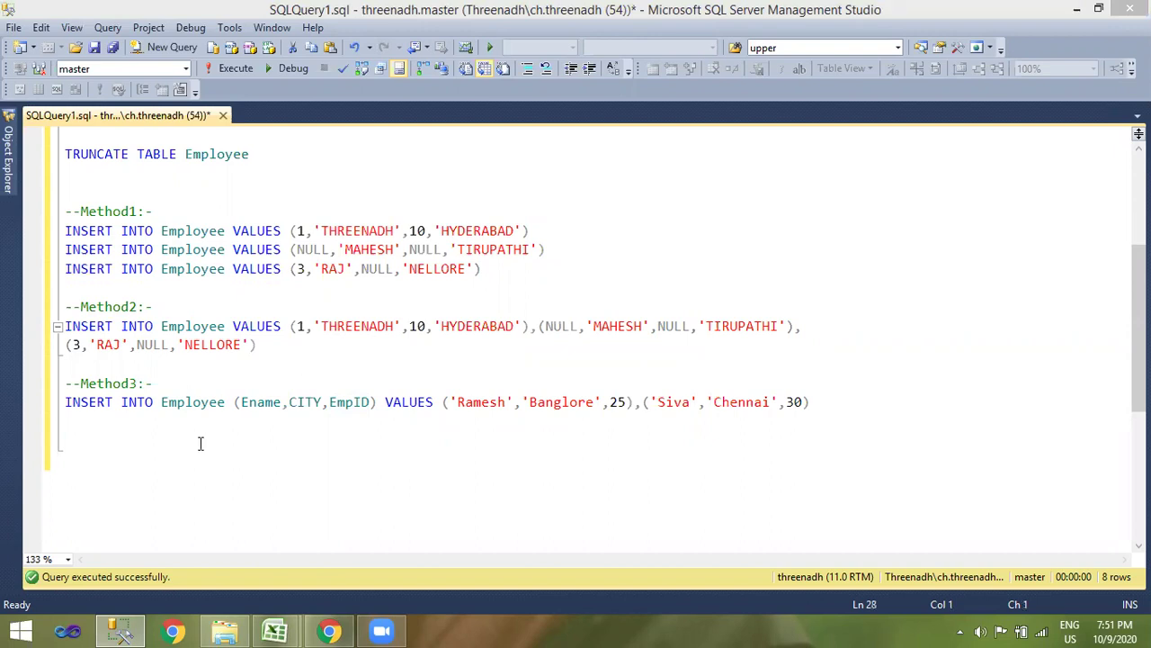
left_click(871, 403)
key("Return")
key("Return")
type("UPDATE")
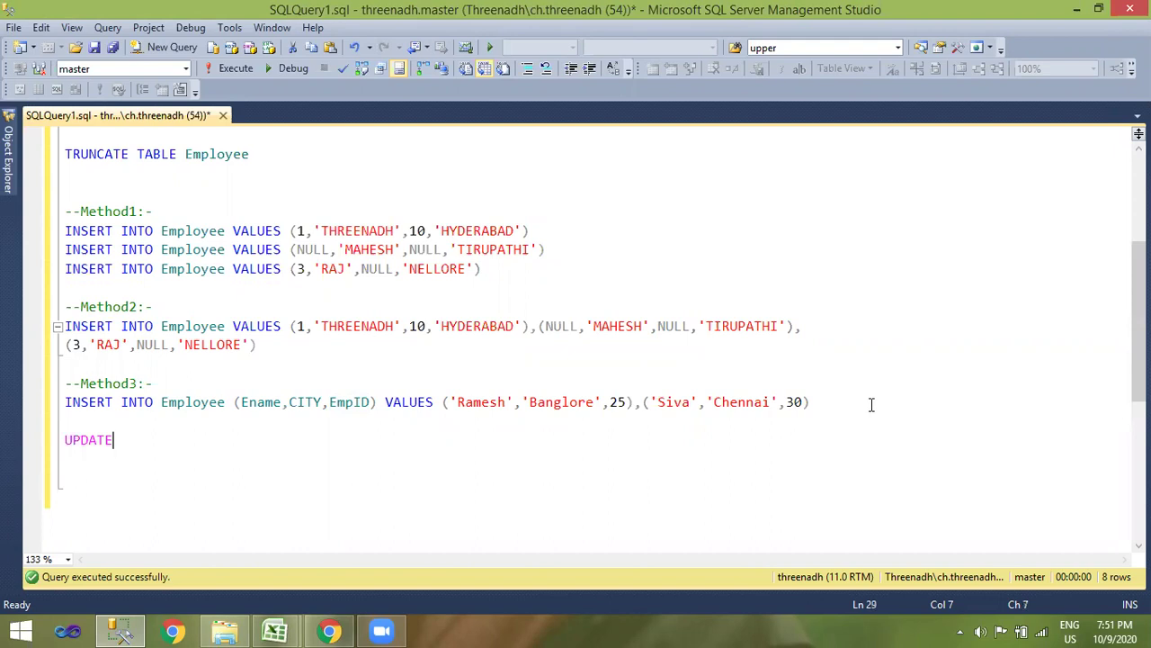
key("Return")
type("DELE")
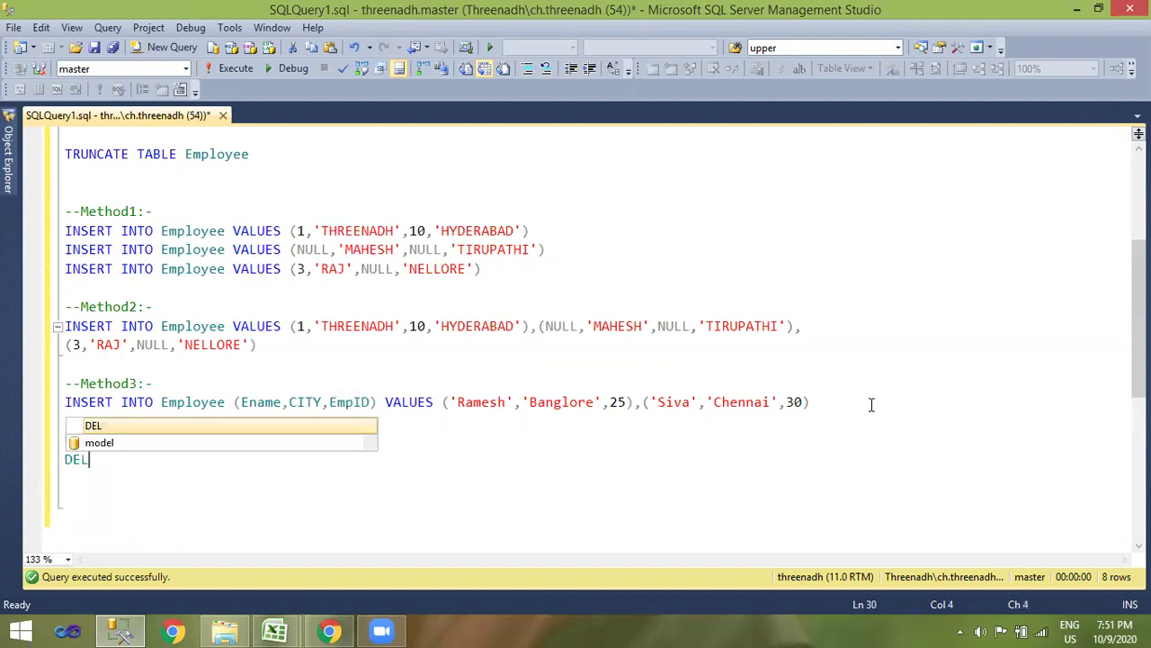
key("BackSpace")
key("BackSpace")
key("BackSpace")
key("BackSpace")
key("BackSpace")
key("BackSpace")
key("BackSpace")
key("BackSpace")
key("BackSpace")
key("BackSpace")
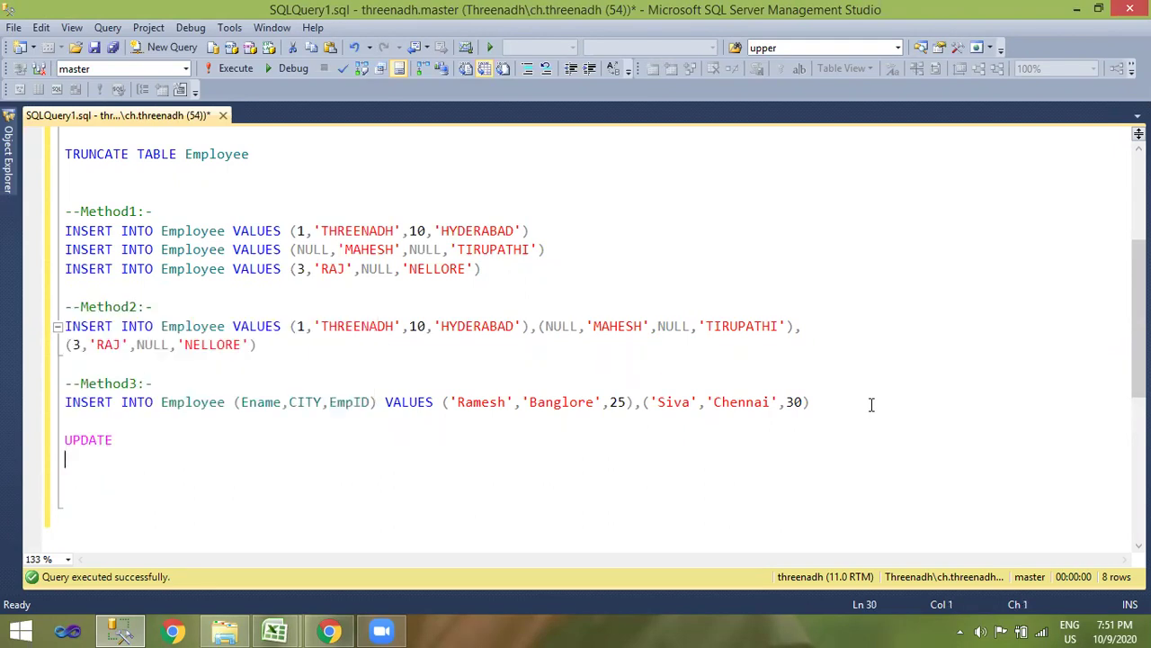
key("BackSpace")
scroll(534, 340, "down", 1)
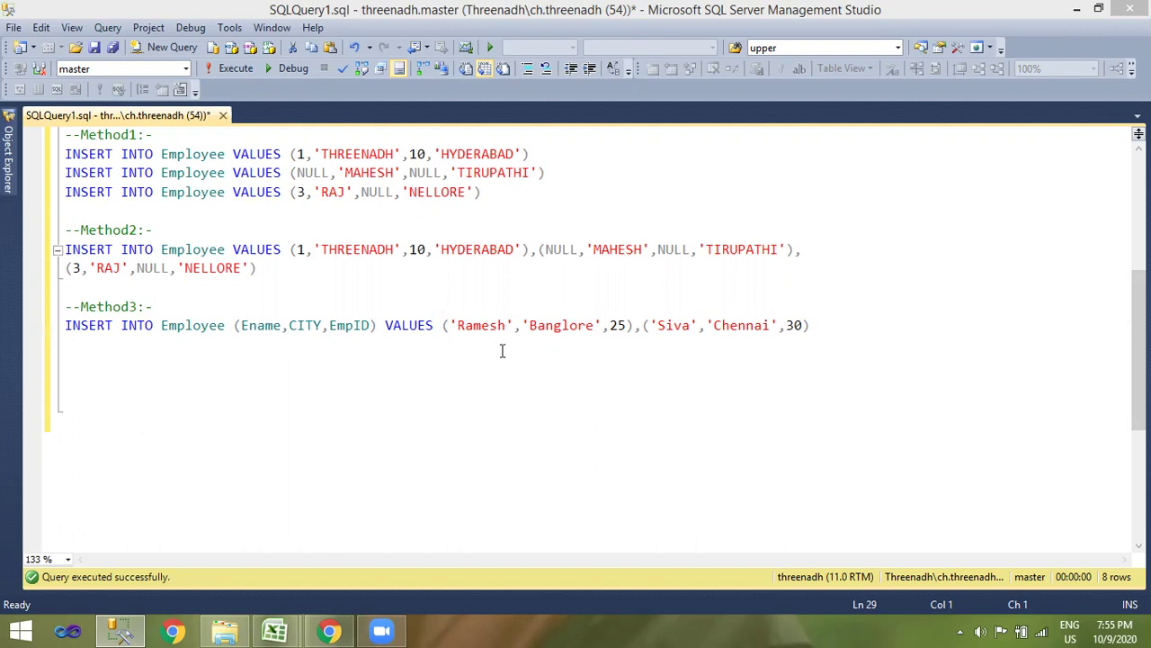
left_click(515, 327)
left_click(19, 629)
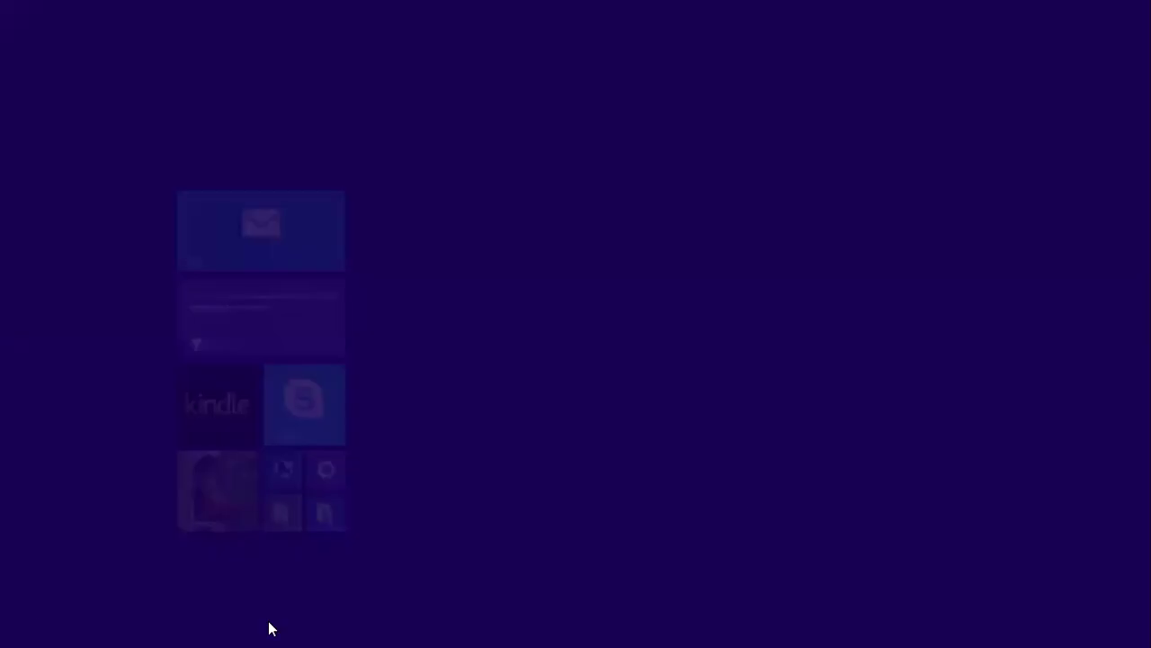
type("p")
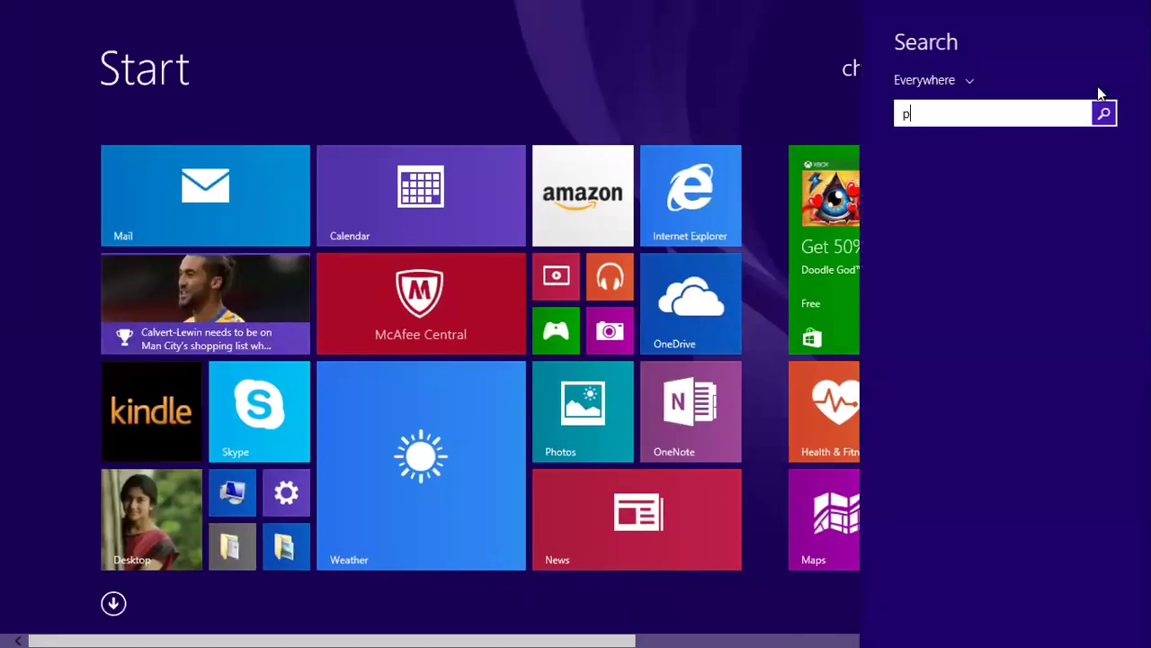
key("super")
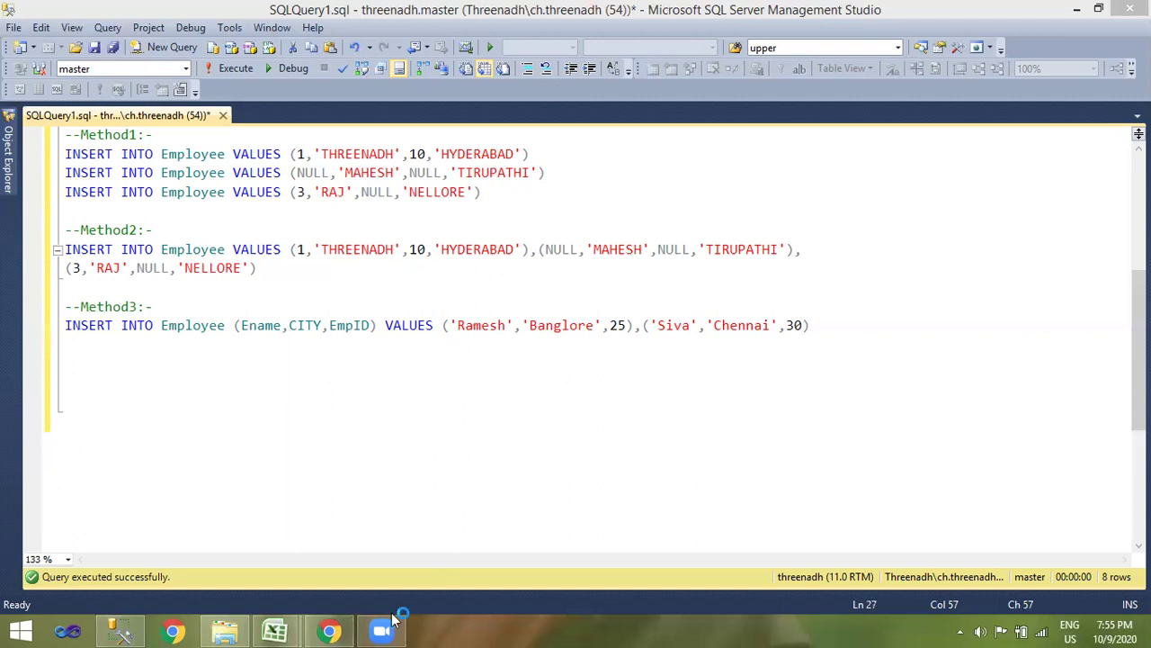
mouse_move(275, 632)
key("super+d")
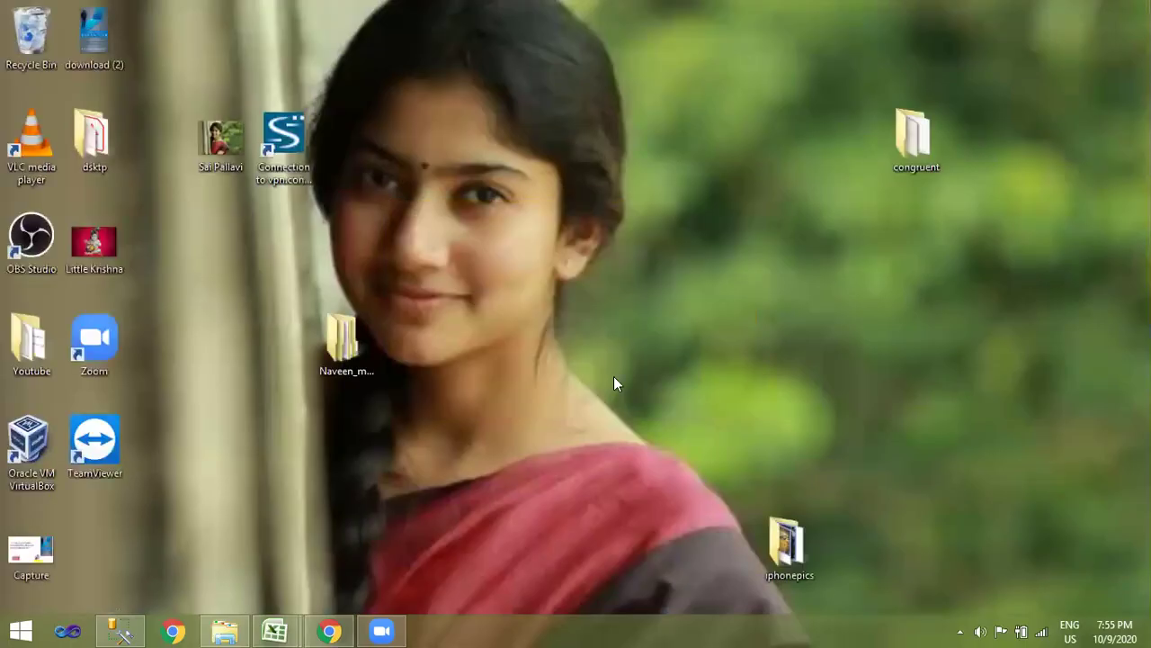
right_click(638, 253)
left_click(690, 305)
right_click(649, 205)
left_click(679, 256)
right_click(679, 206)
left_click(704, 252)
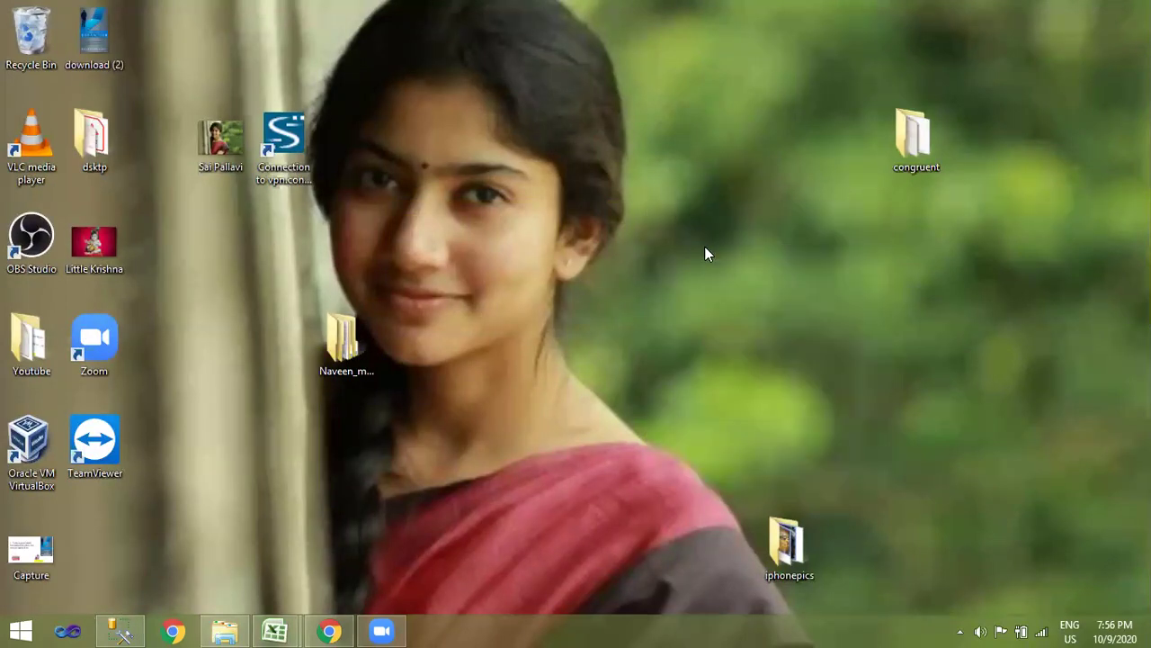
key("alt+Tab")
key("alt+Tab")
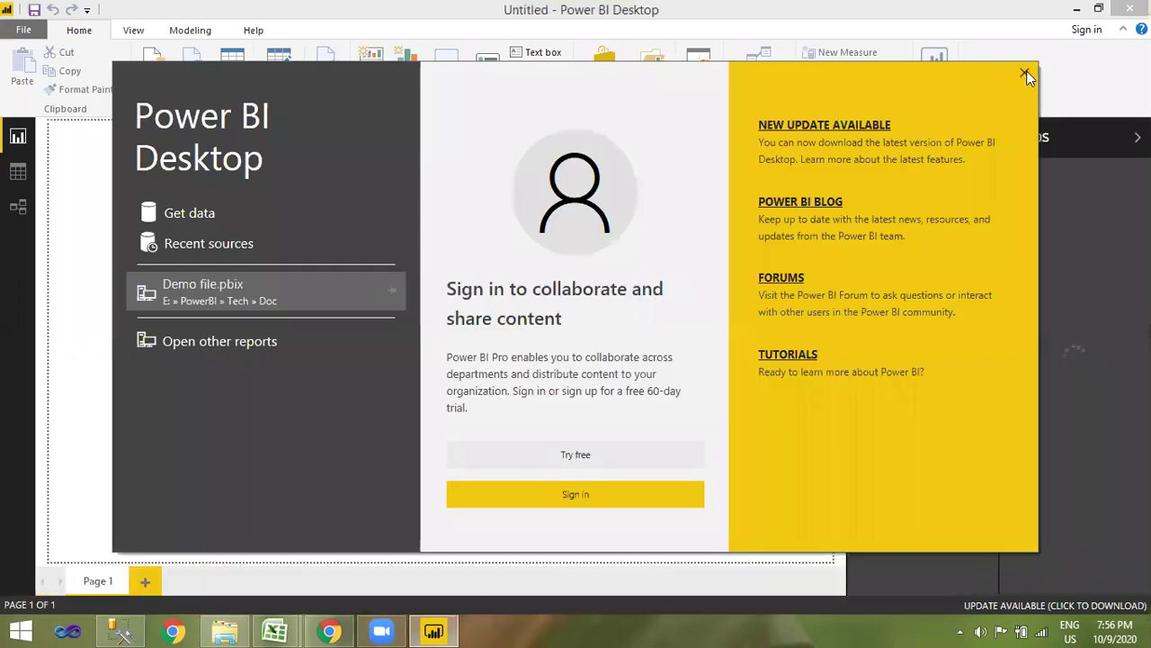
Step: Dismiss the Power BI Desktop start screen and check the program's version and release date in its About information
left_click(1025, 72)
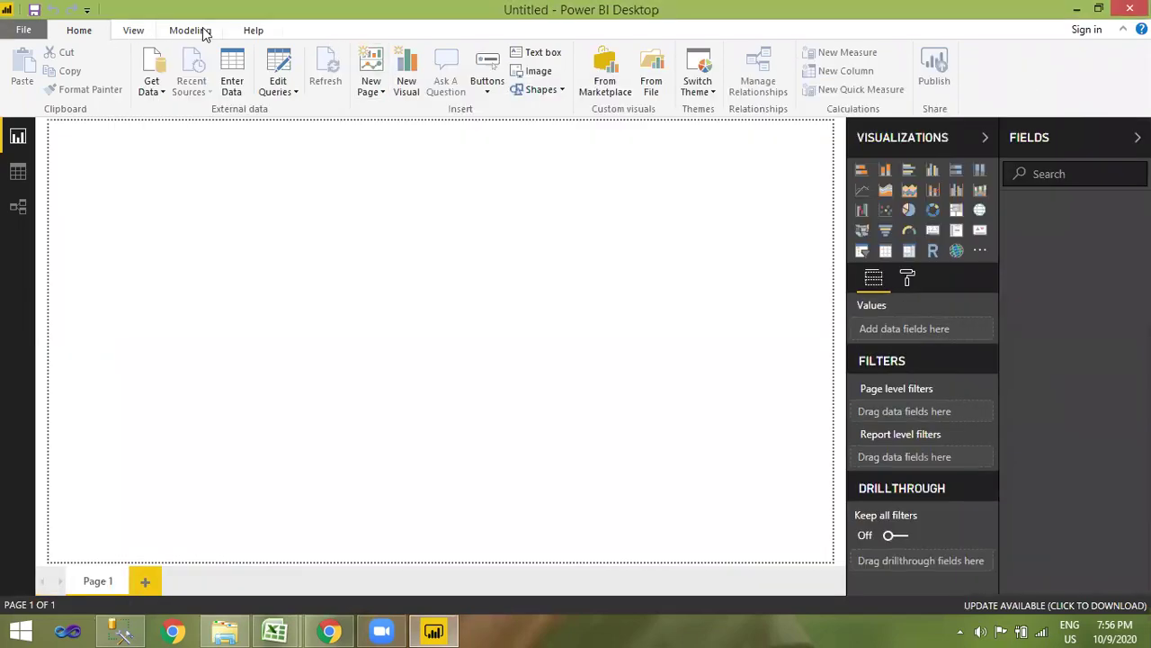
left_click(252, 31)
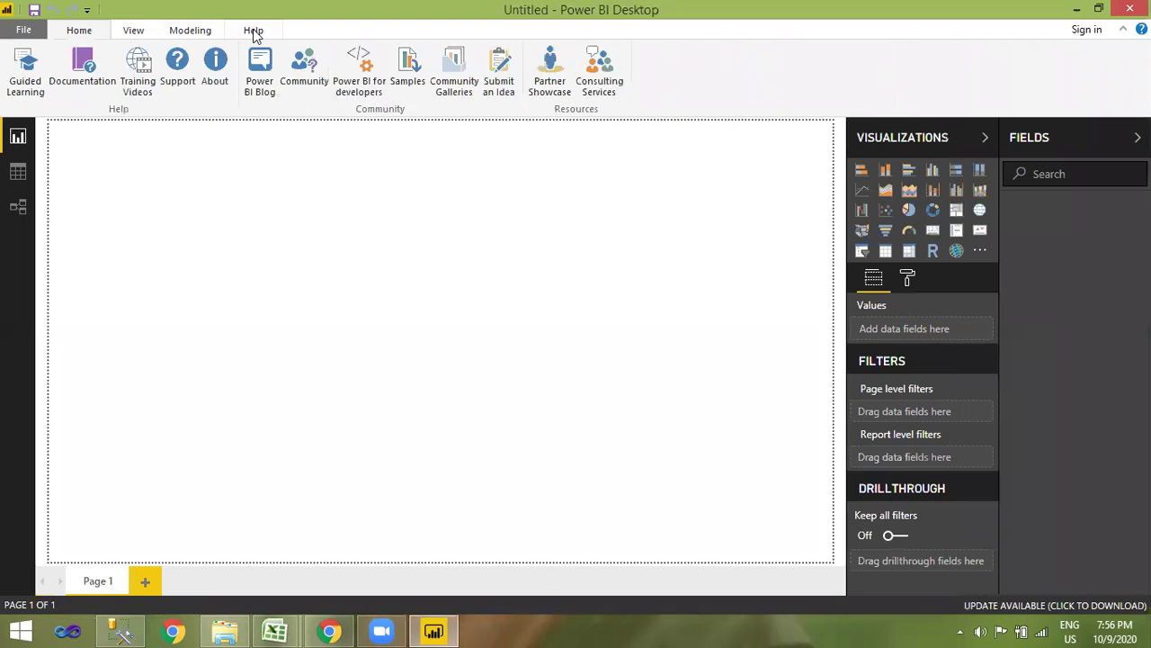
left_click(222, 75)
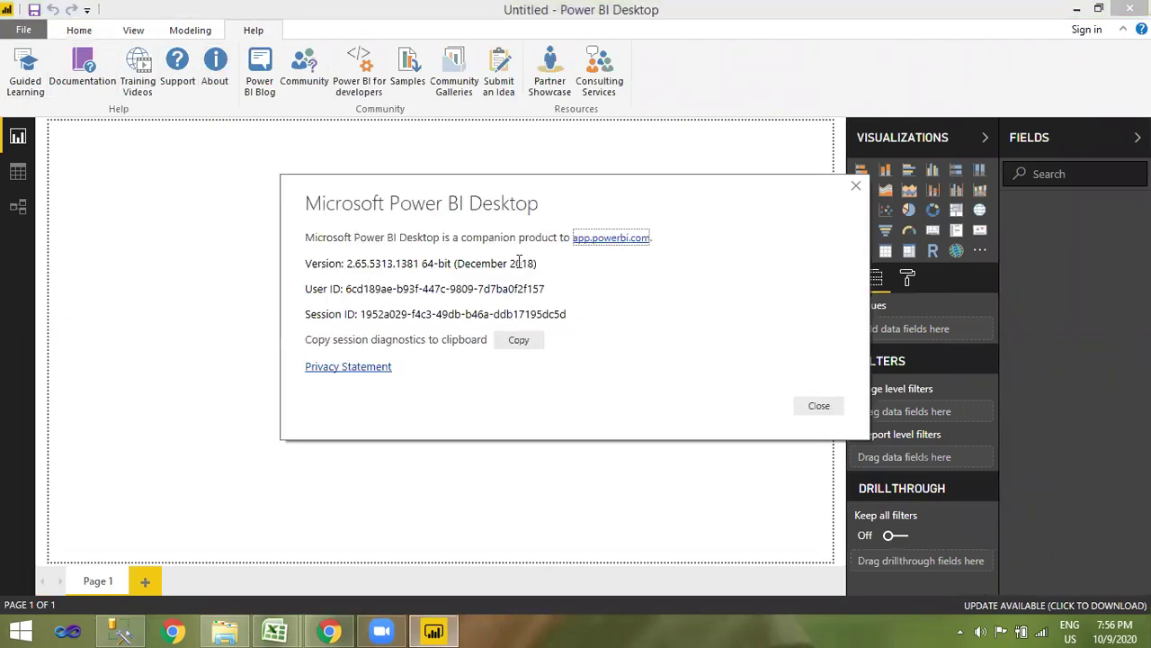
left_click_drag(537, 263, 472, 265)
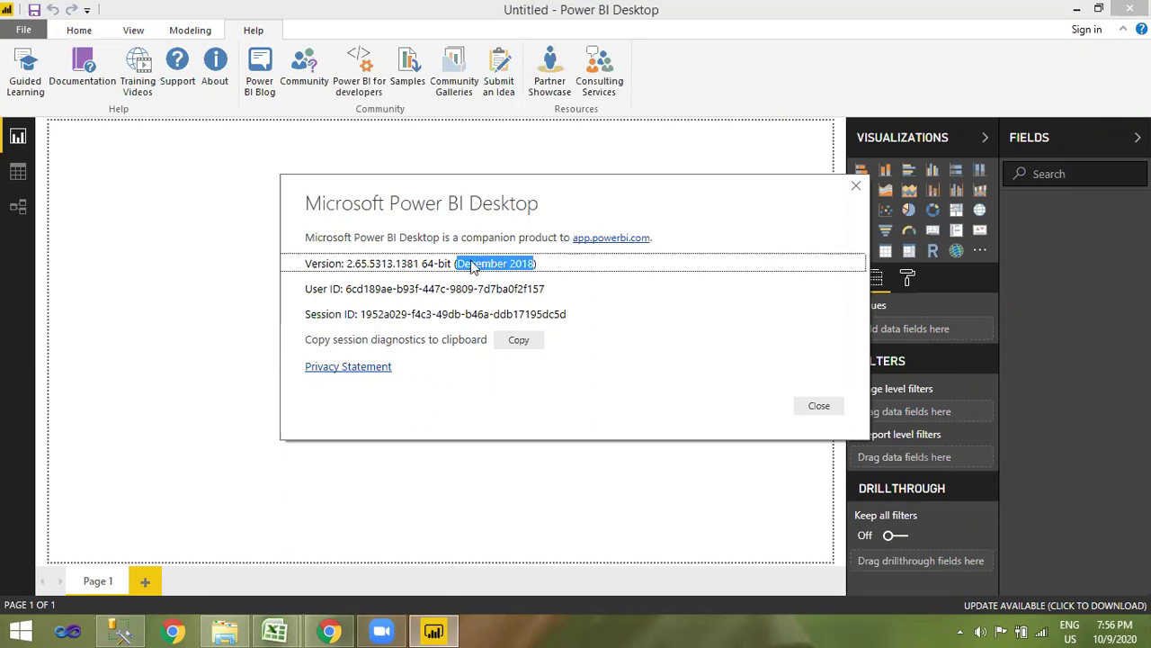
left_click(820, 407)
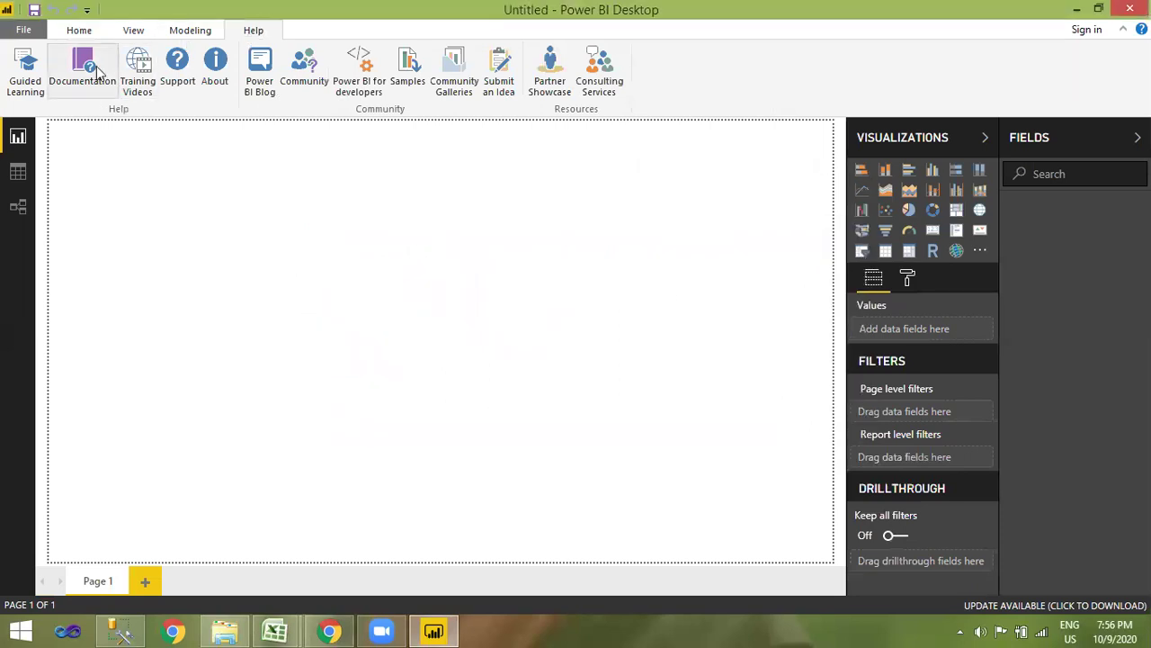
left_click(81, 29)
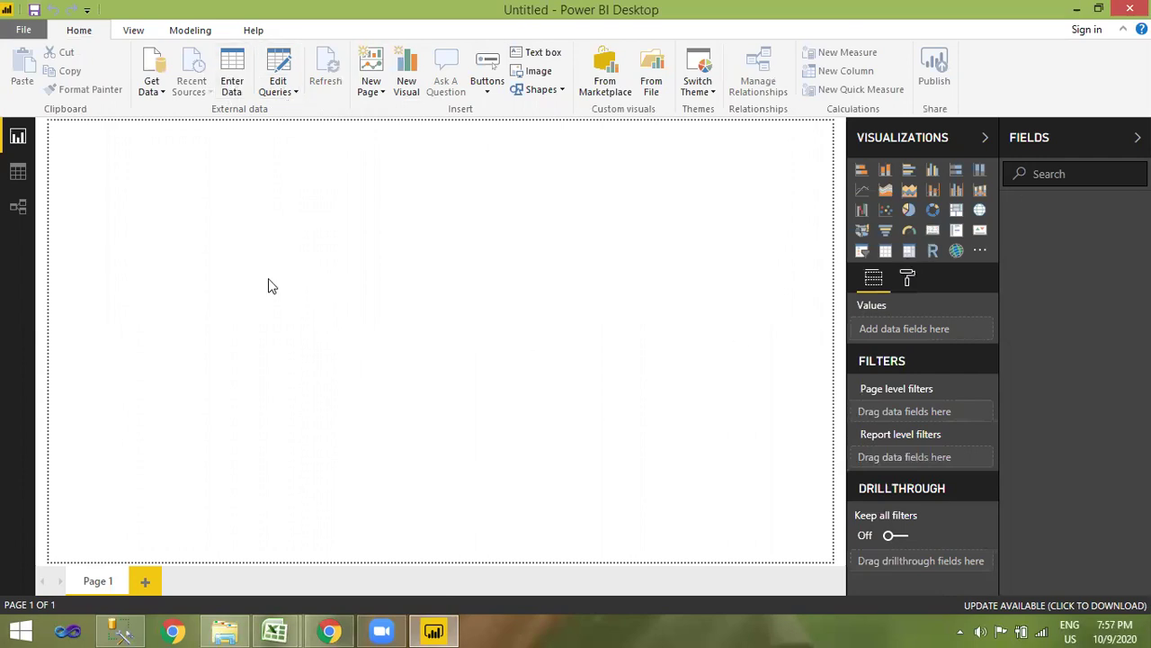
Step: Switch to SQL Server Management Studio and review the Employee column definitions and the three Method1 INSERT statements
left_click(150, 634)
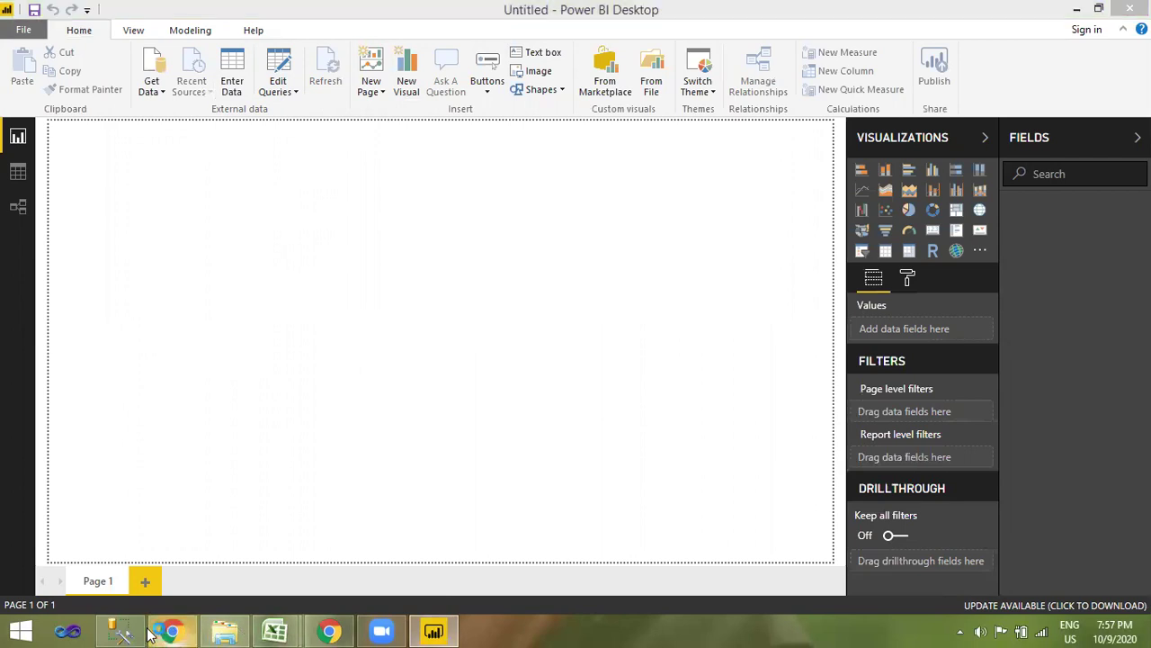
left_click(806, 41)
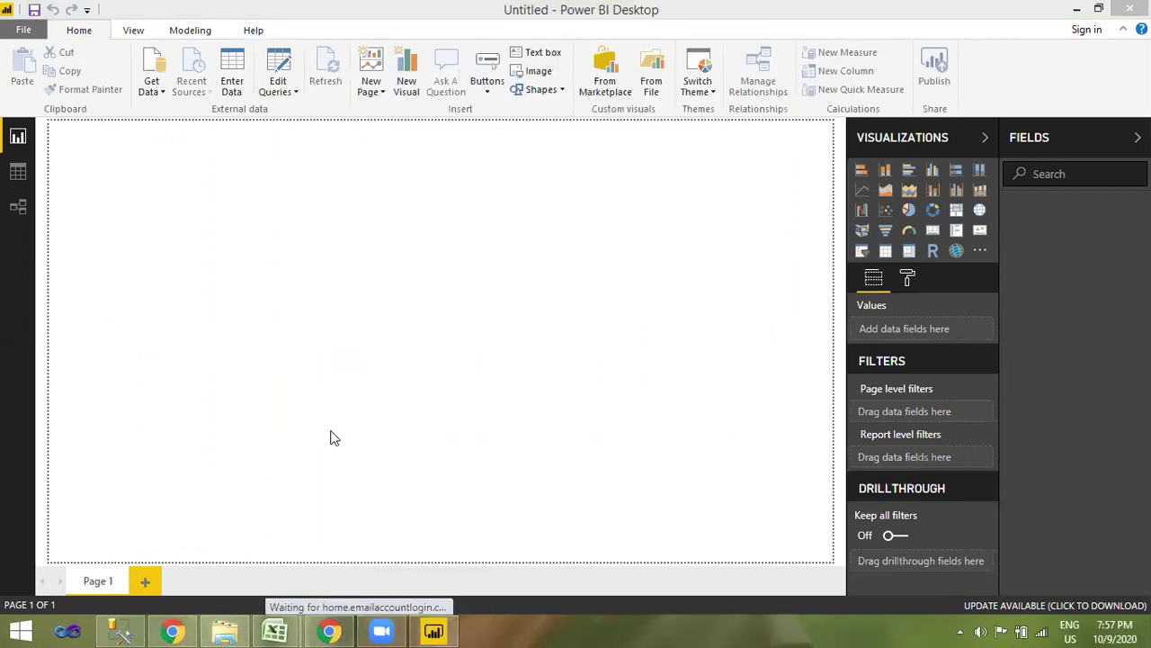
key("alt+Tab")
scroll(438, 435, "up", 5)
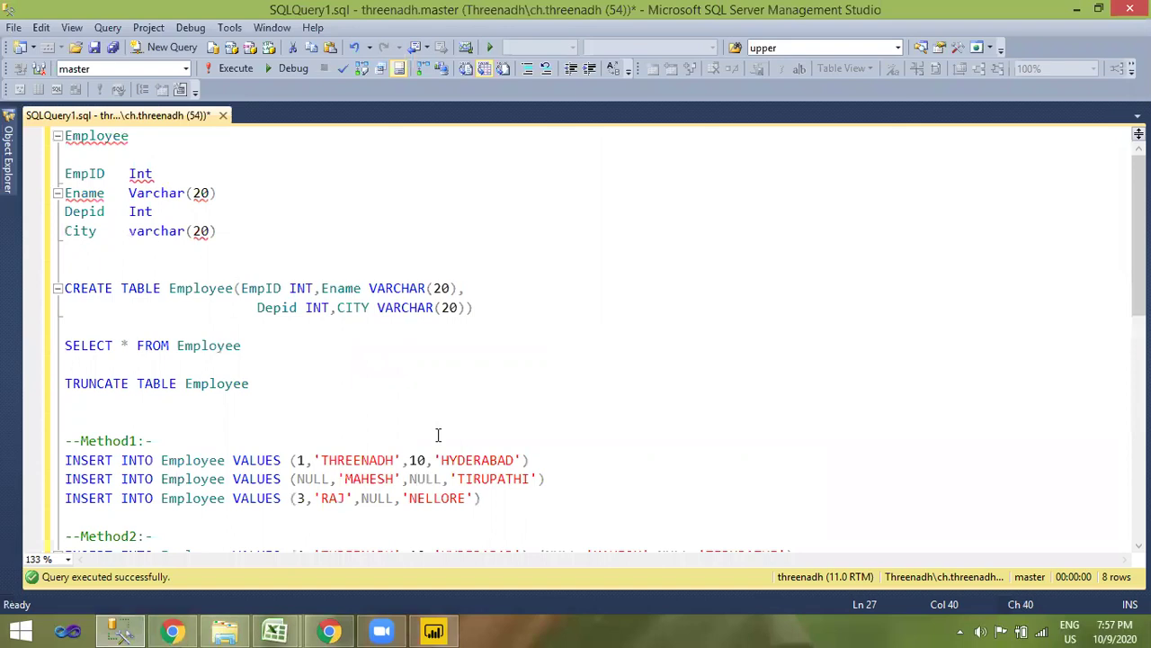
left_click_drag(225, 236, 47, 140)
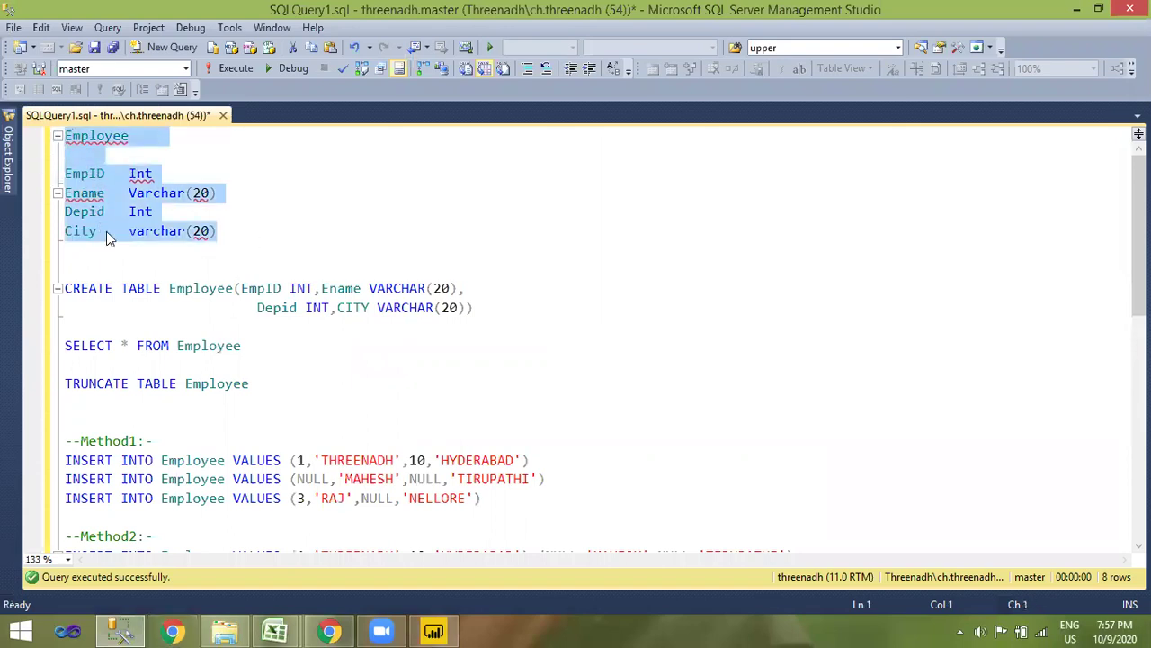
scroll(448, 414, "down", 1)
left_click_drag(516, 430, 60, 383)
scroll(360, 463, "up", 1)
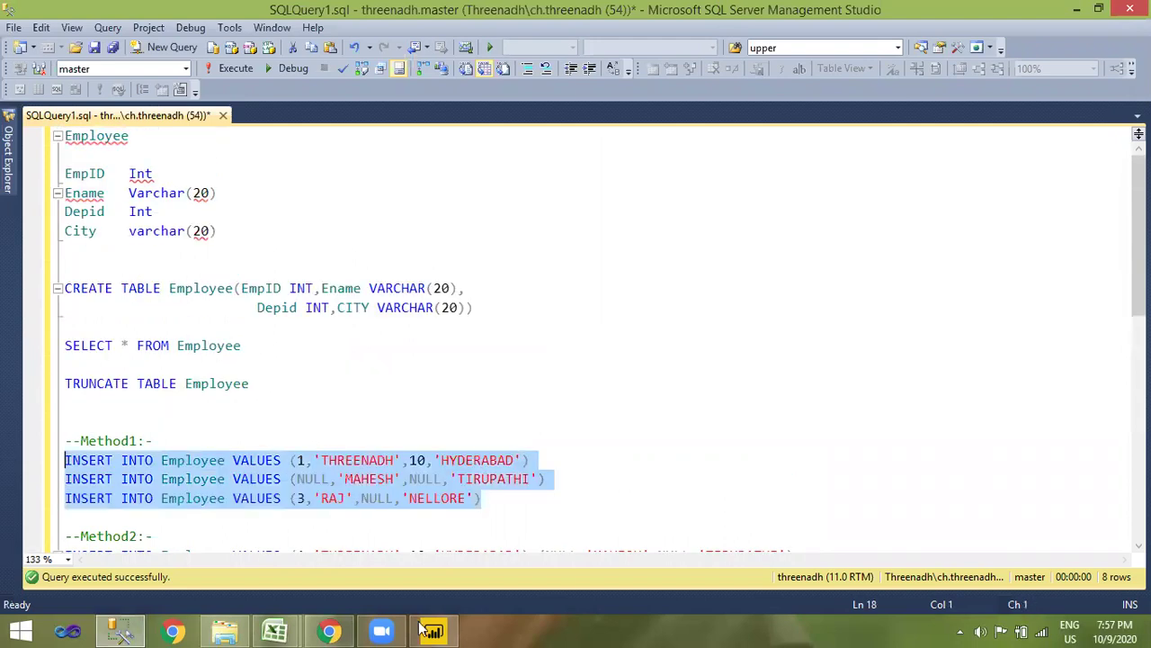
Step: Switch between Power BI Desktop and SQL Server Management Studio, and review the CREATE TABLE Employee statement
left_click(425, 627)
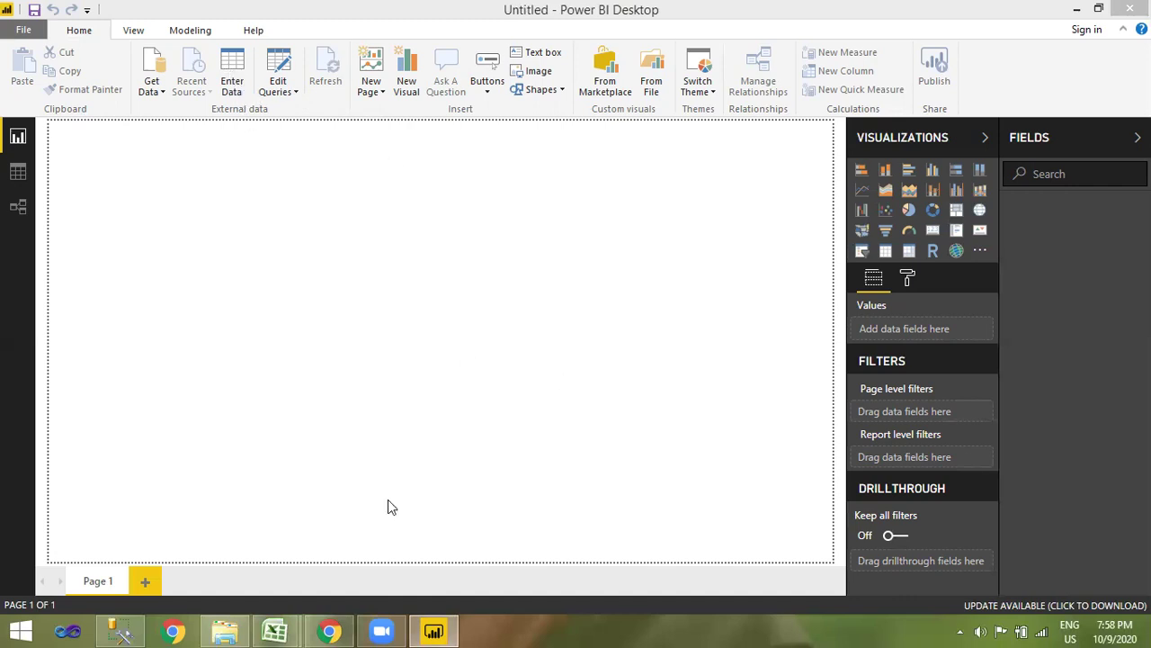
left_click(129, 628)
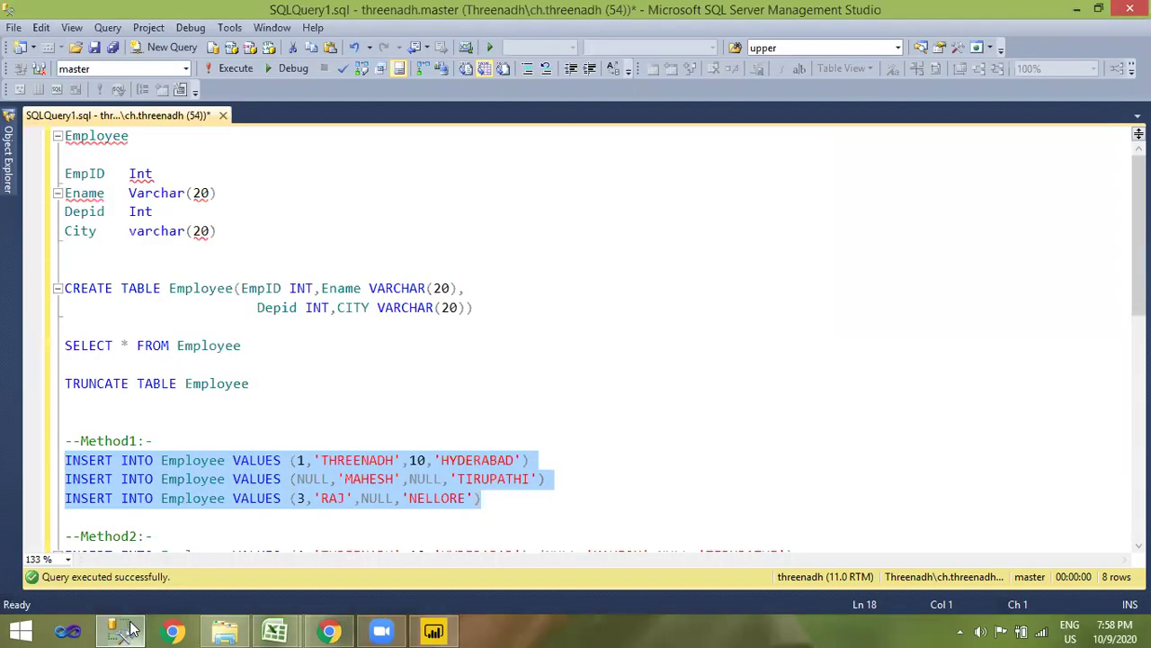
left_click(129, 627)
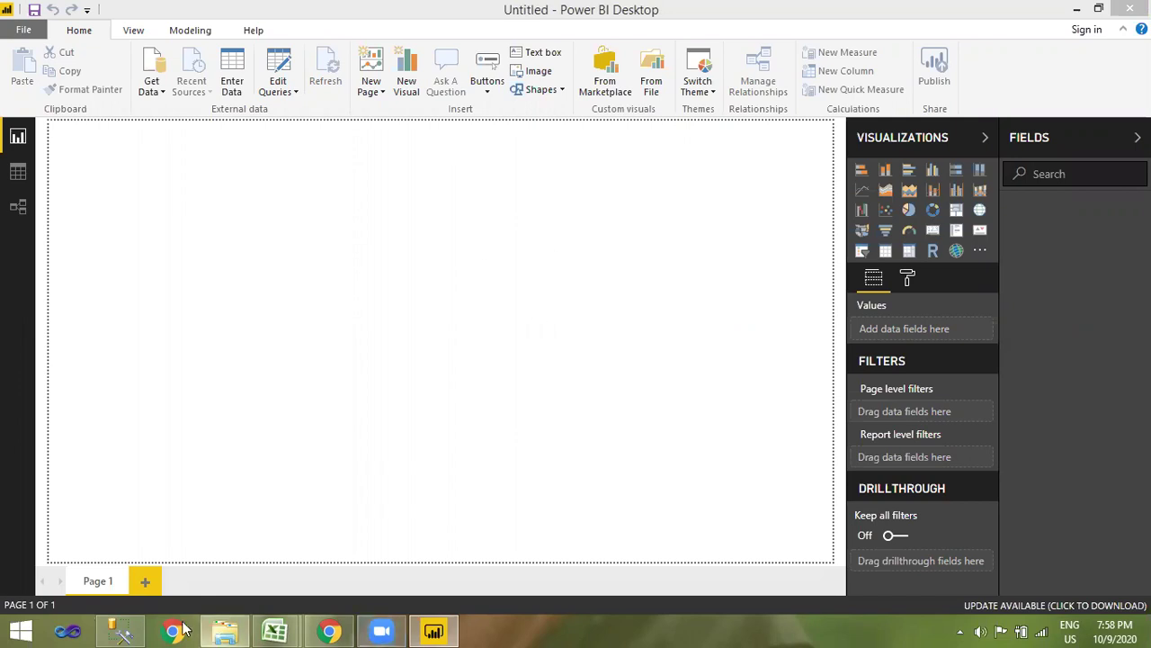
left_click(124, 629)
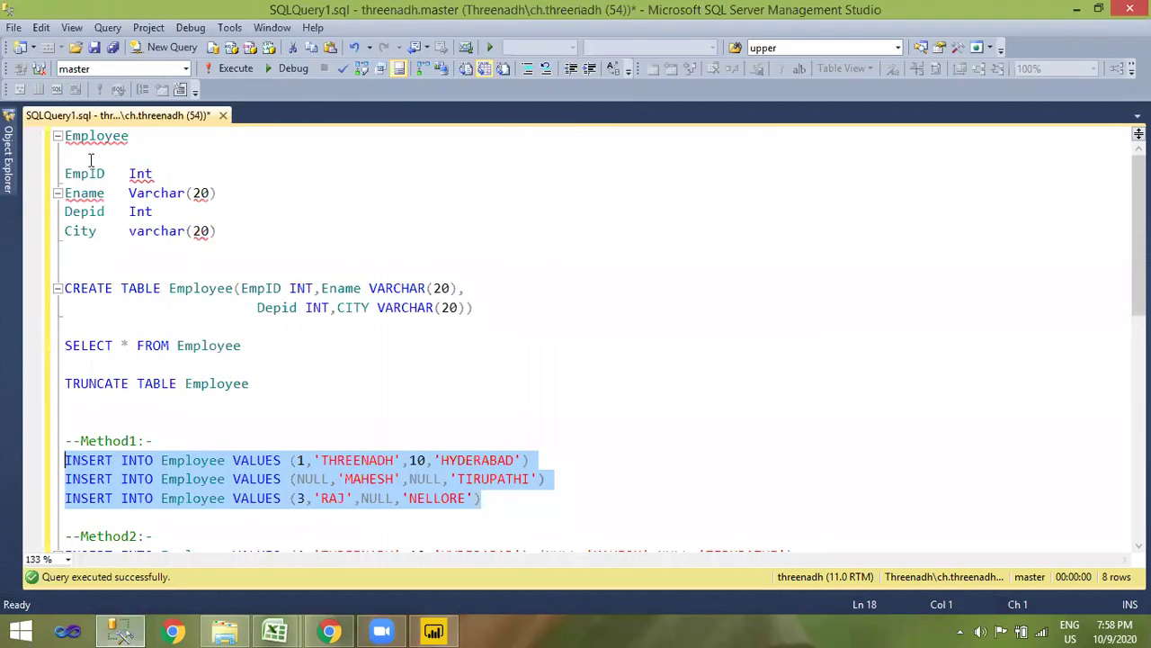
left_click_drag(499, 313, 36, 292)
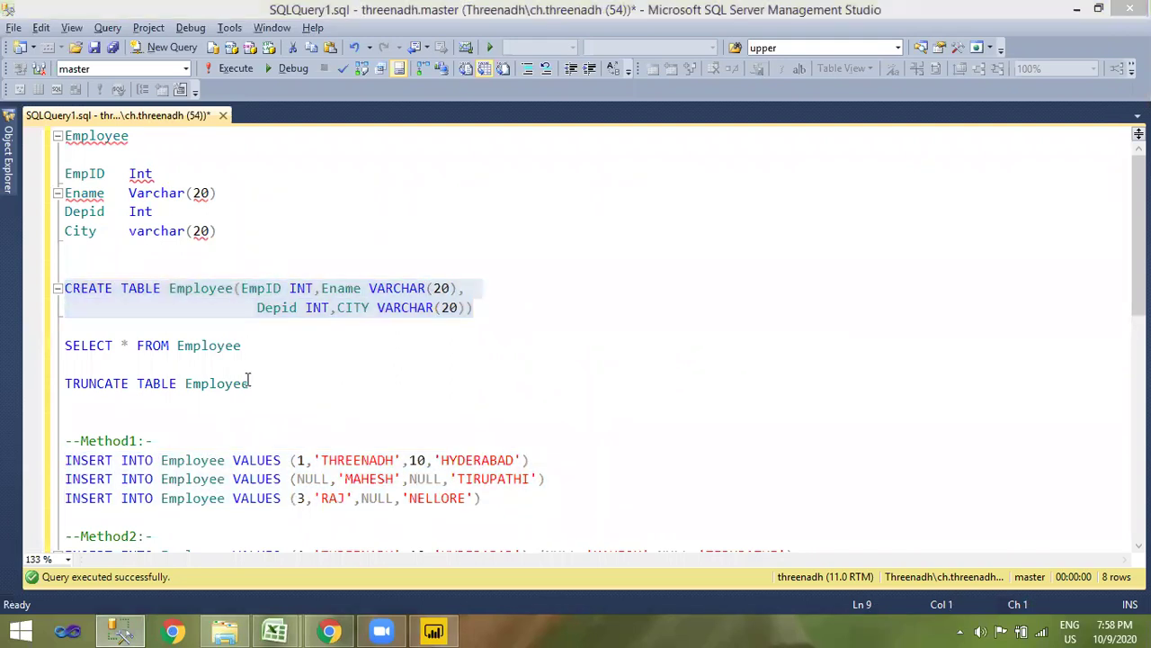
Step: Return to Power BI Desktop and start a manually entered table with the columns Eid, Ename and City
key("alt+Tab")
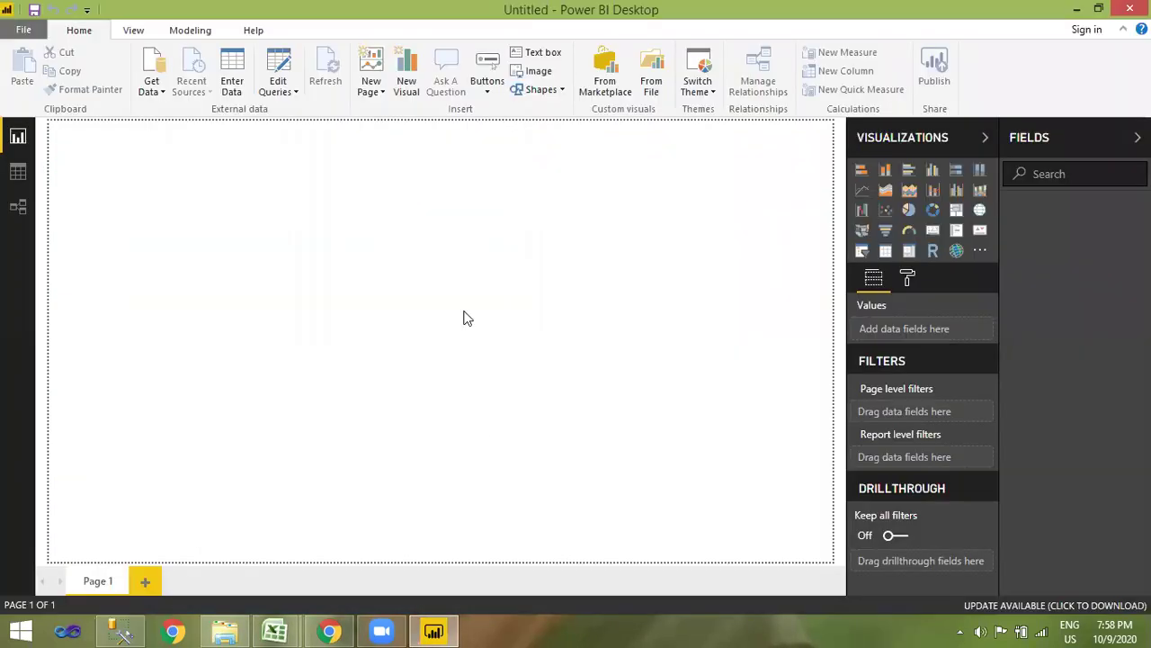
left_click(222, 85)
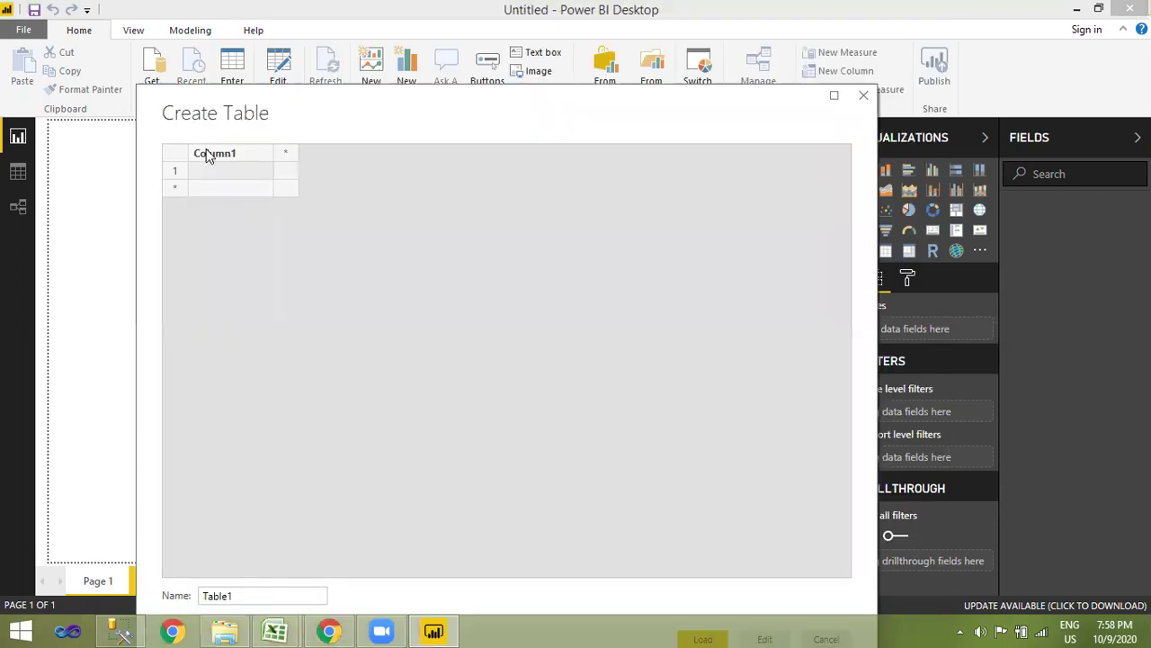
double_click(216, 100)
type("Eid")
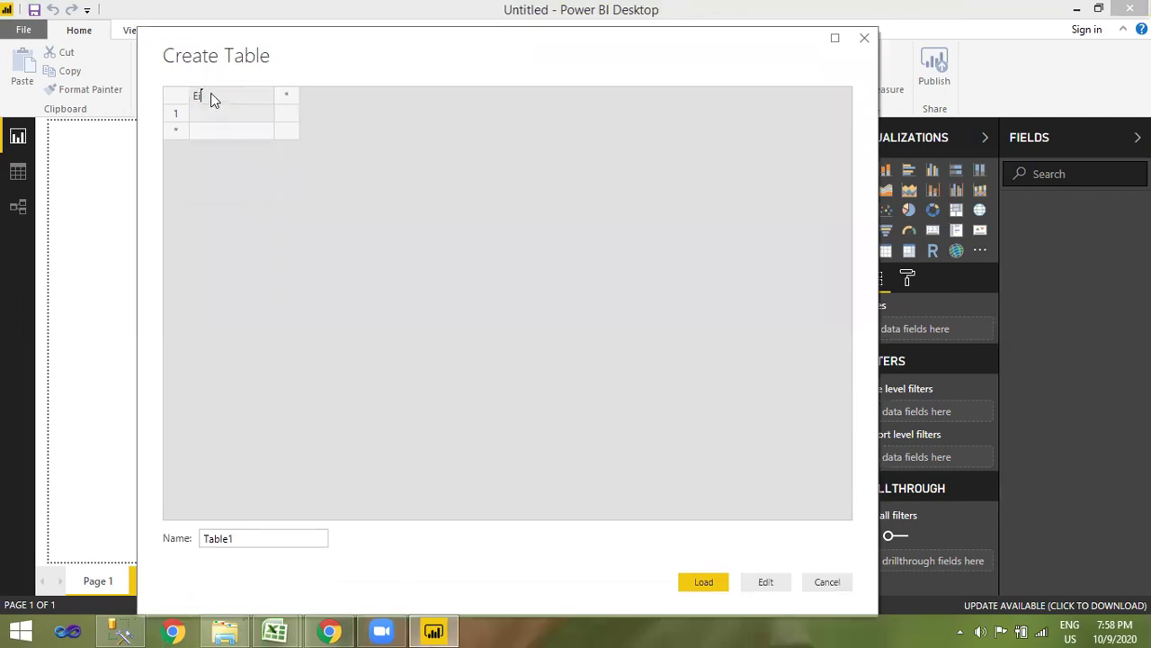
key("Tab")
type("Ename")
key("Tab")
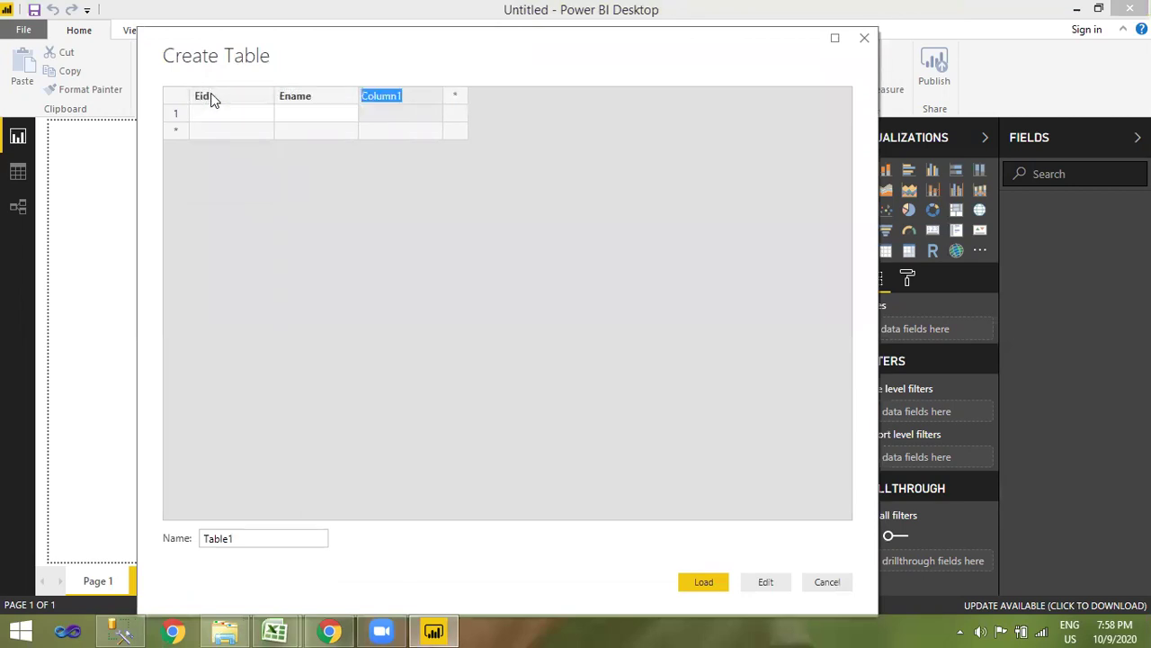
type("City")
key("Tab")
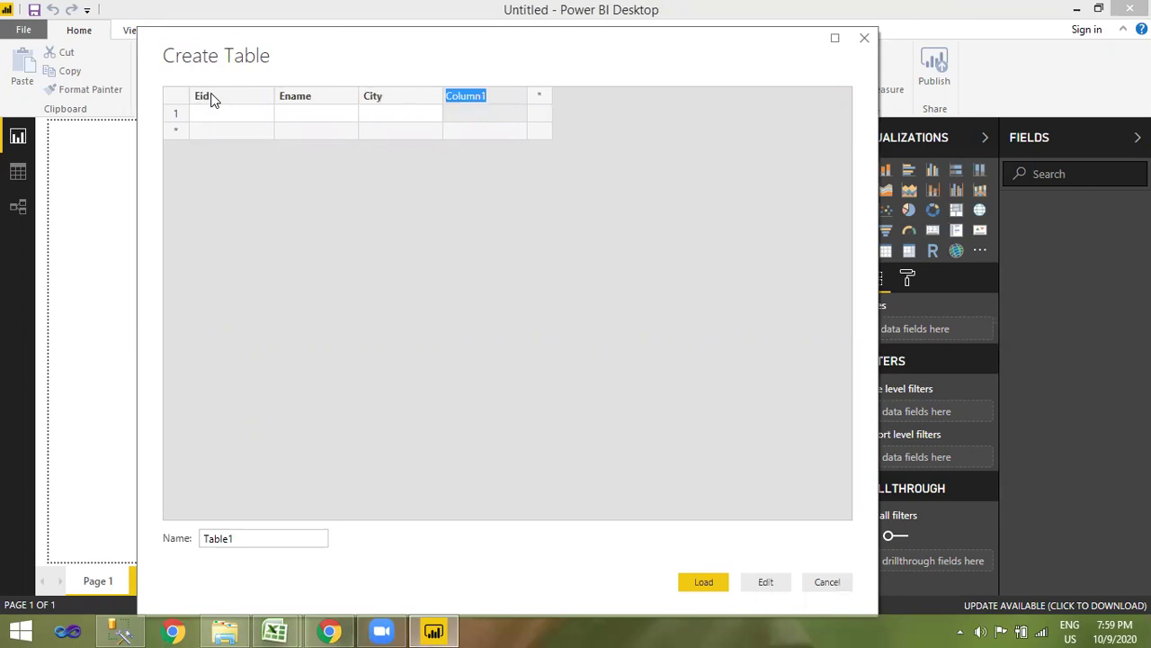
Step: Name the table's fourth column DeptID
type("Loca")
key("BackSpace")
key("BackSpace")
key("BackSpace")
key("BackSpace")
type("Dept")
type("O")
key("BackSpace")
type("ID")
Step: Fill the first row with Eid 1, the employee's name, City Chennai and DeptID 10
left_click(235, 120)
left_click(242, 108)
type("1")
left_click(304, 119)
type("Threenadh")
key("Tab")
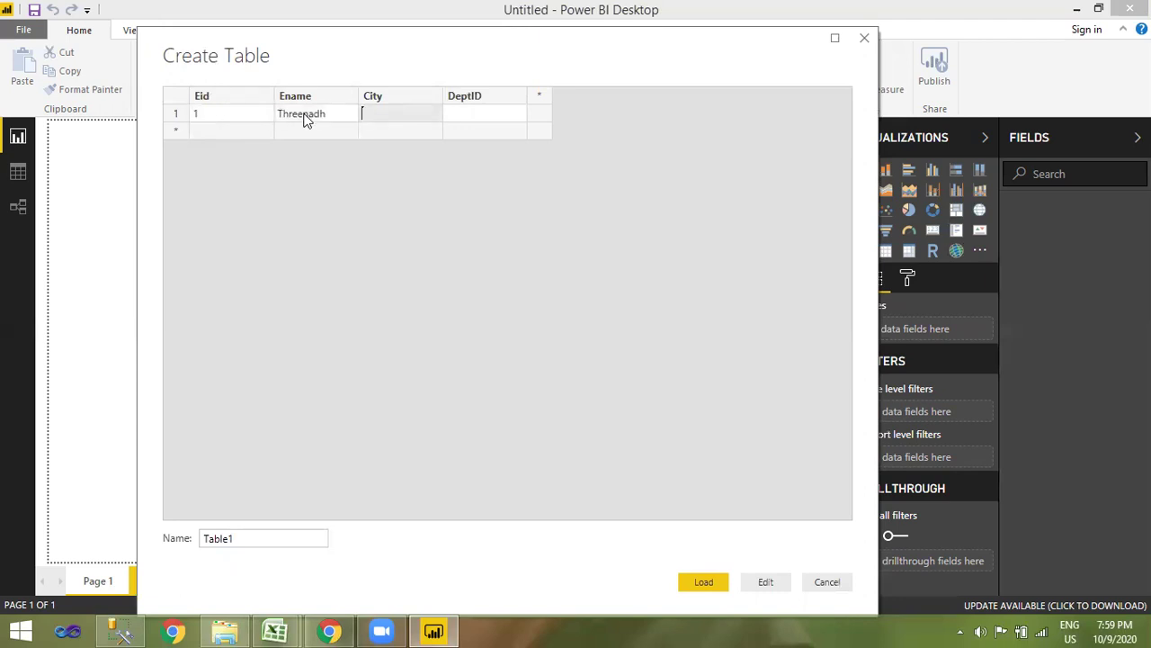
type("Chennai")
key("Tab")
type("10")
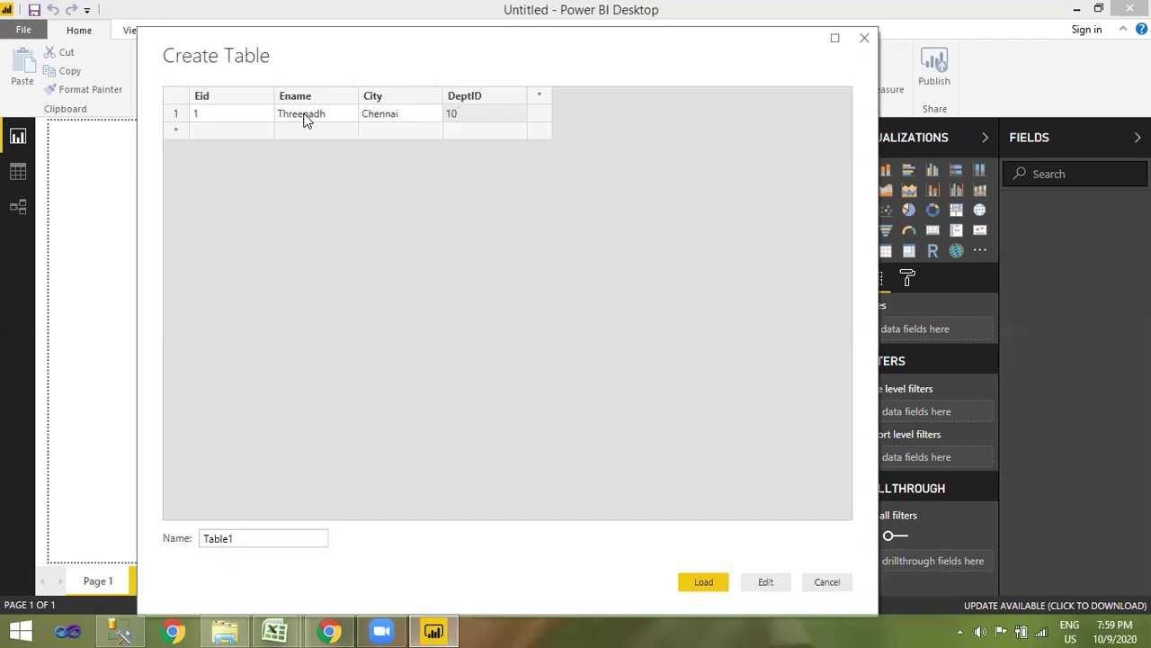
Step: Add a second row with Eid 2 and an employee name, leaving City and DeptID blank
left_click(227, 131)
left_click(227, 131)
type("2")
key("Tab")
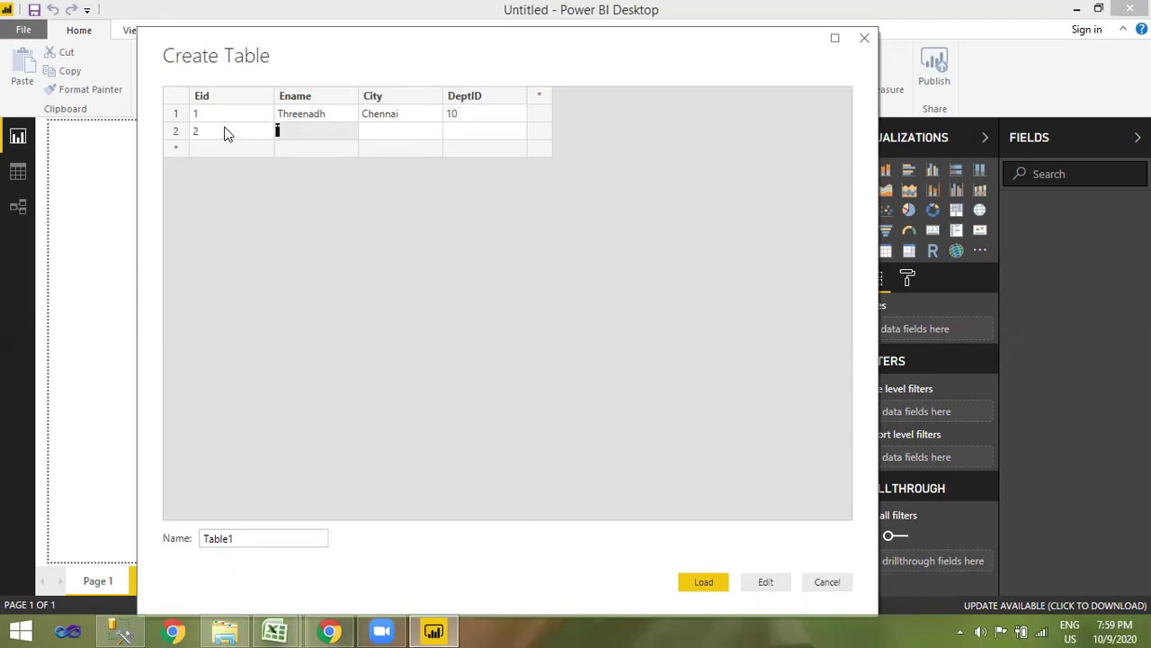
type("Keav")
key("Tab")
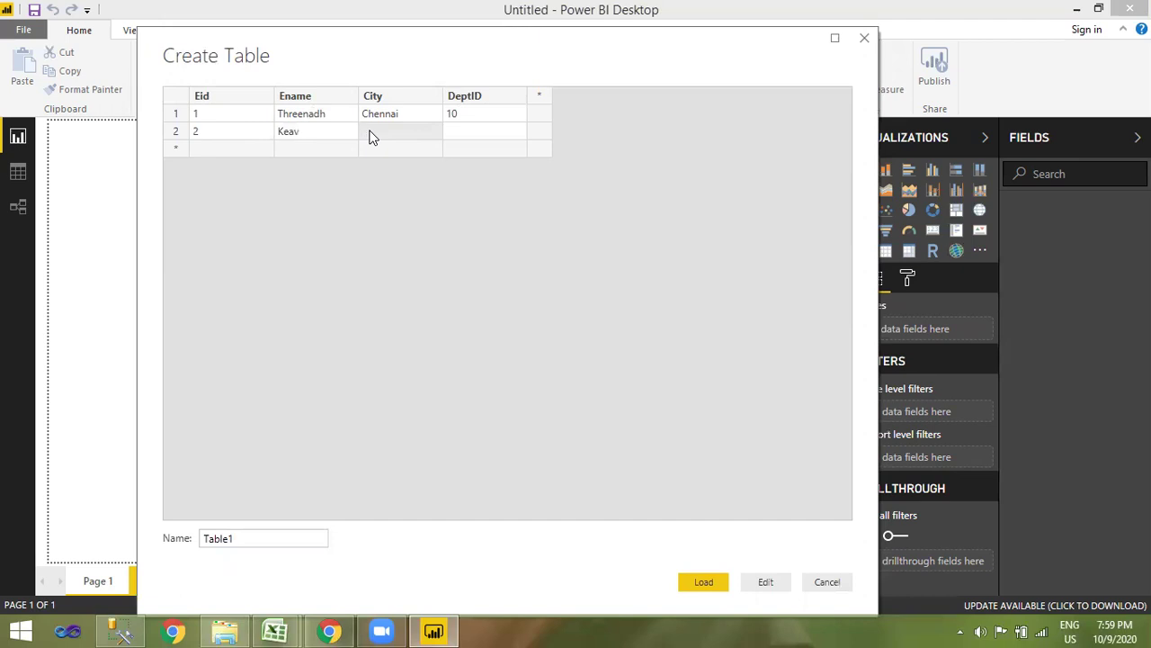
key("Tab")
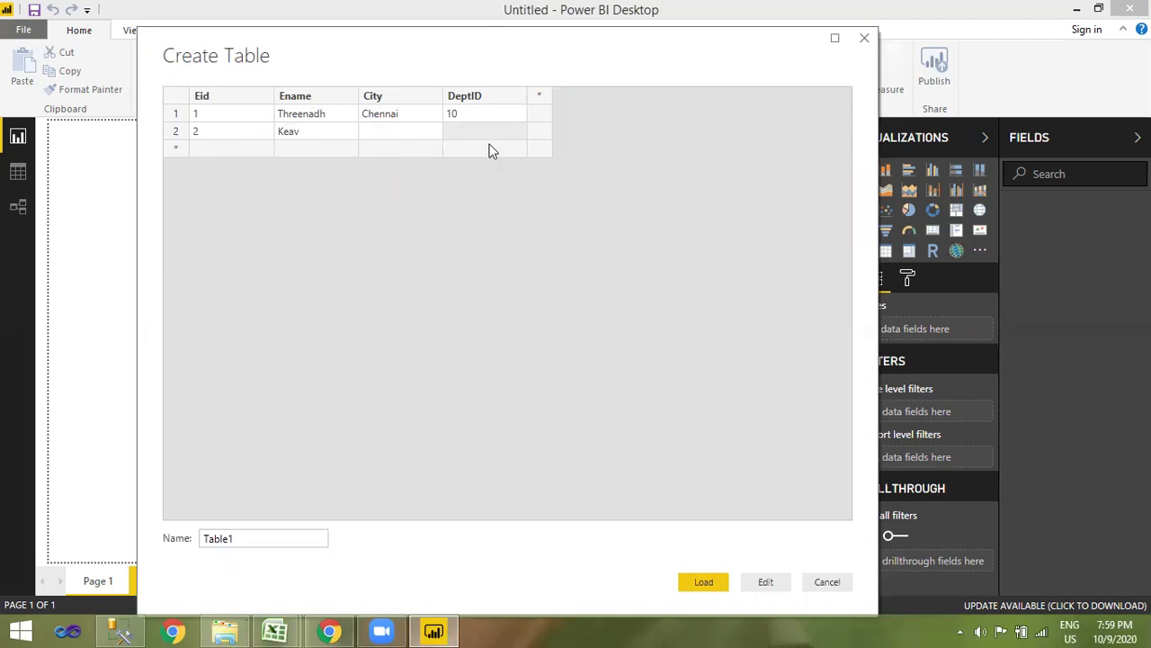
Step: Name the new table Employee and load it into the report
left_click(236, 538)
left_click_drag(236, 538, 204, 538)
type("Employee")
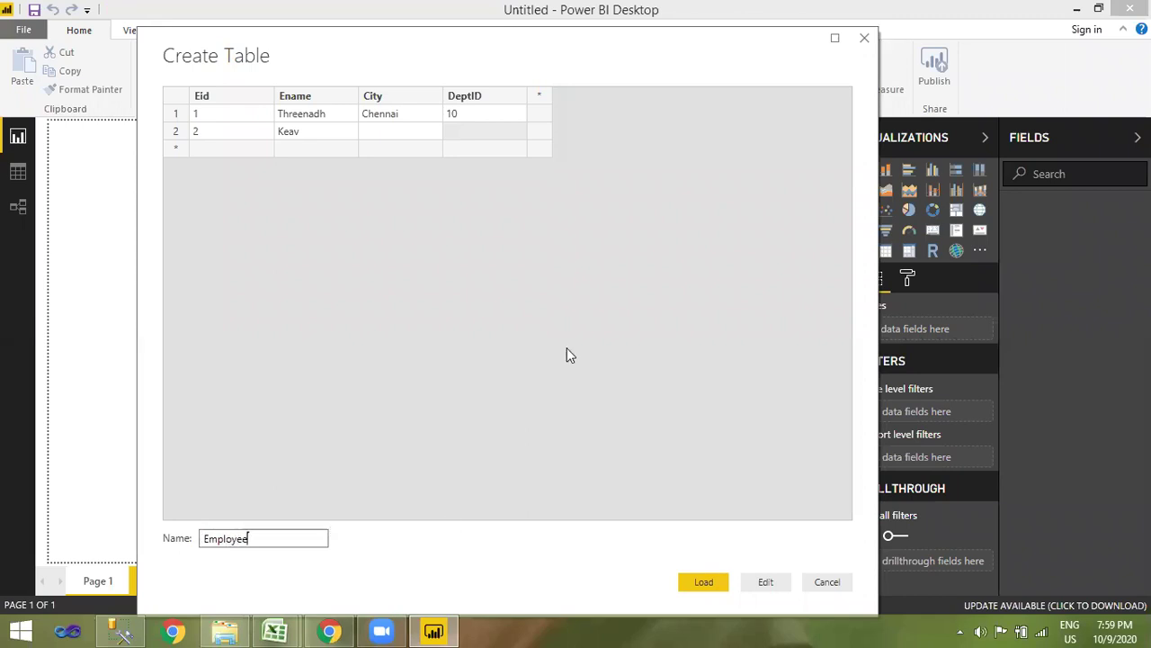
left_click(704, 582)
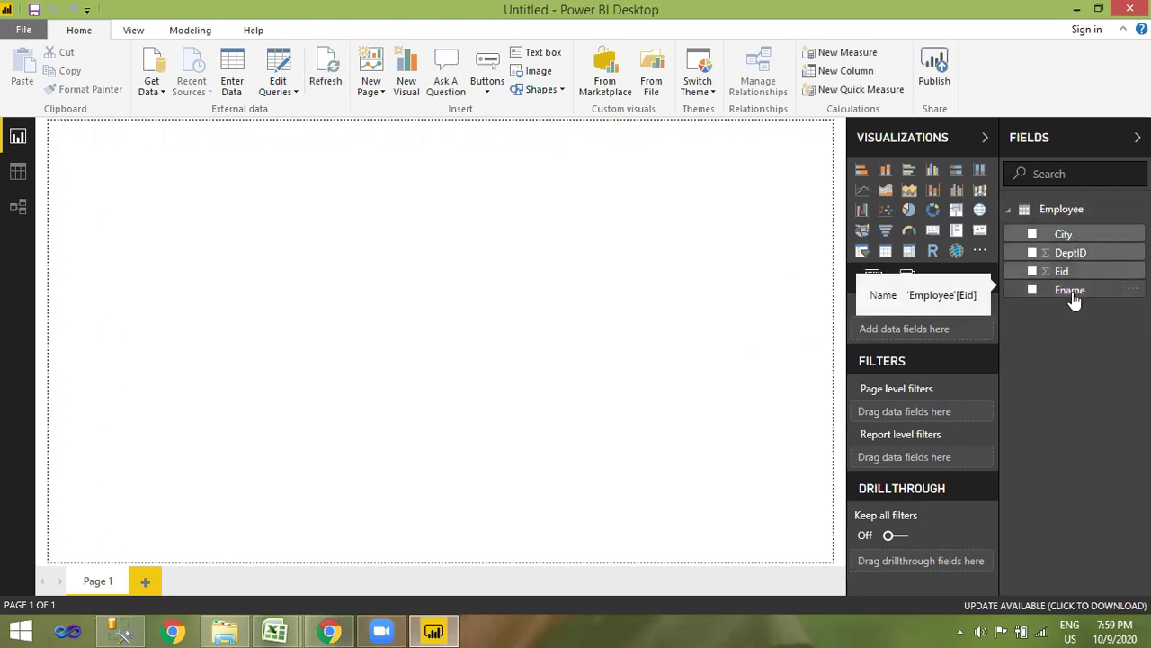
Step: Inspect the loaded Employee rows in the data view, and look over the modeling commands from the report view
left_click(18, 171)
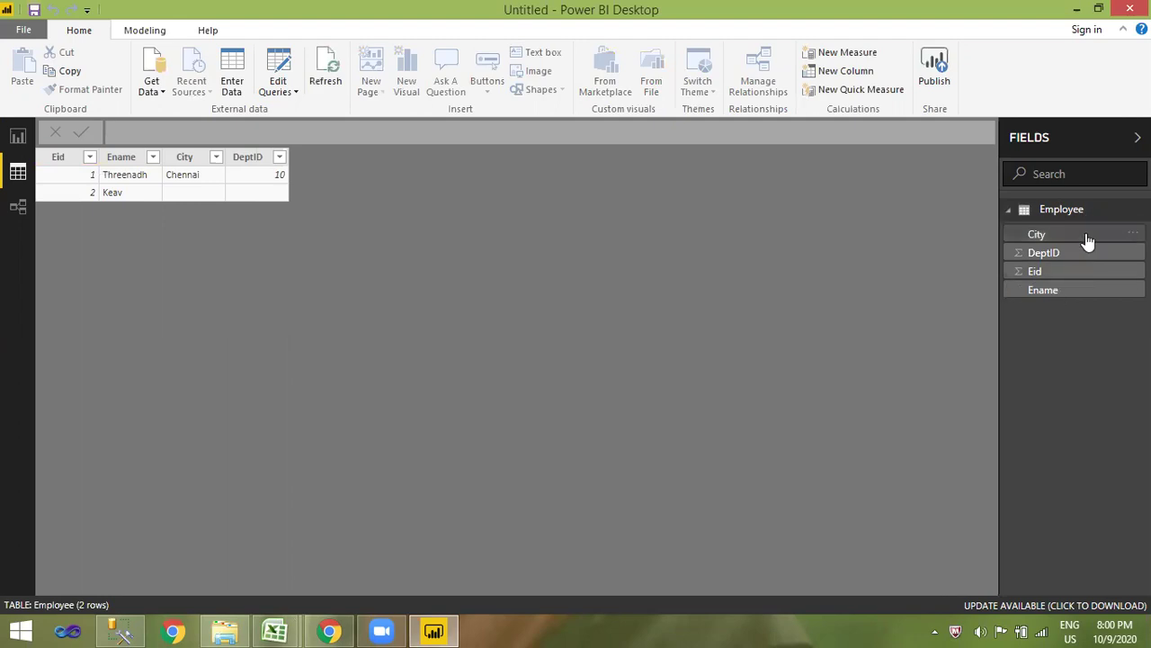
left_click(16, 141)
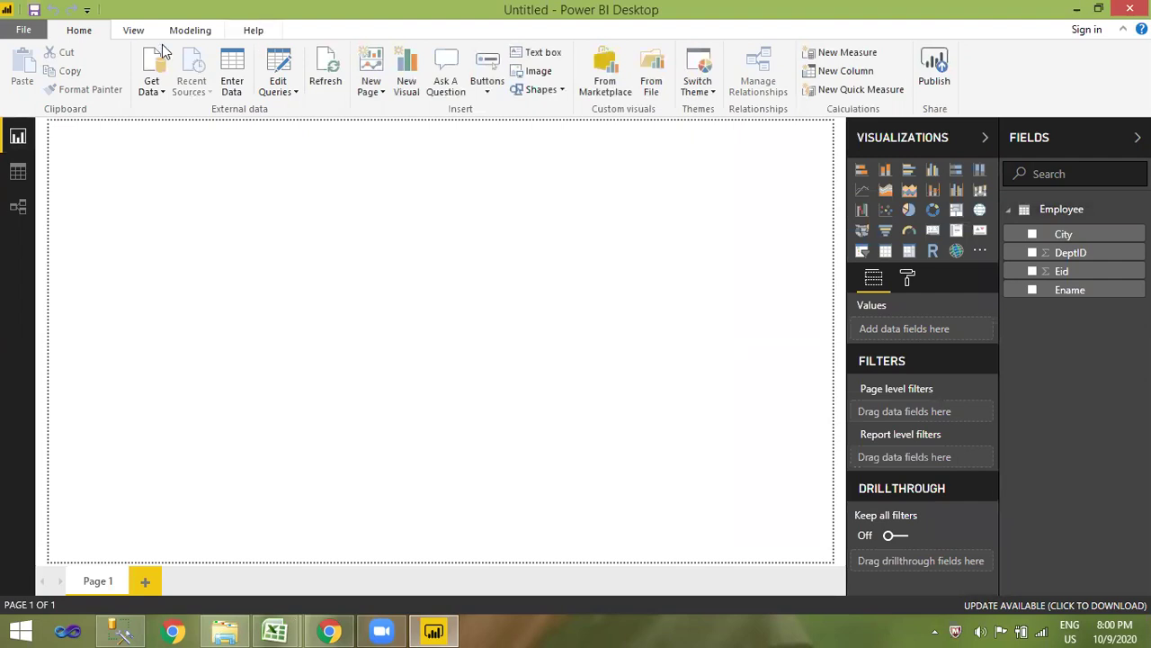
left_click(190, 30)
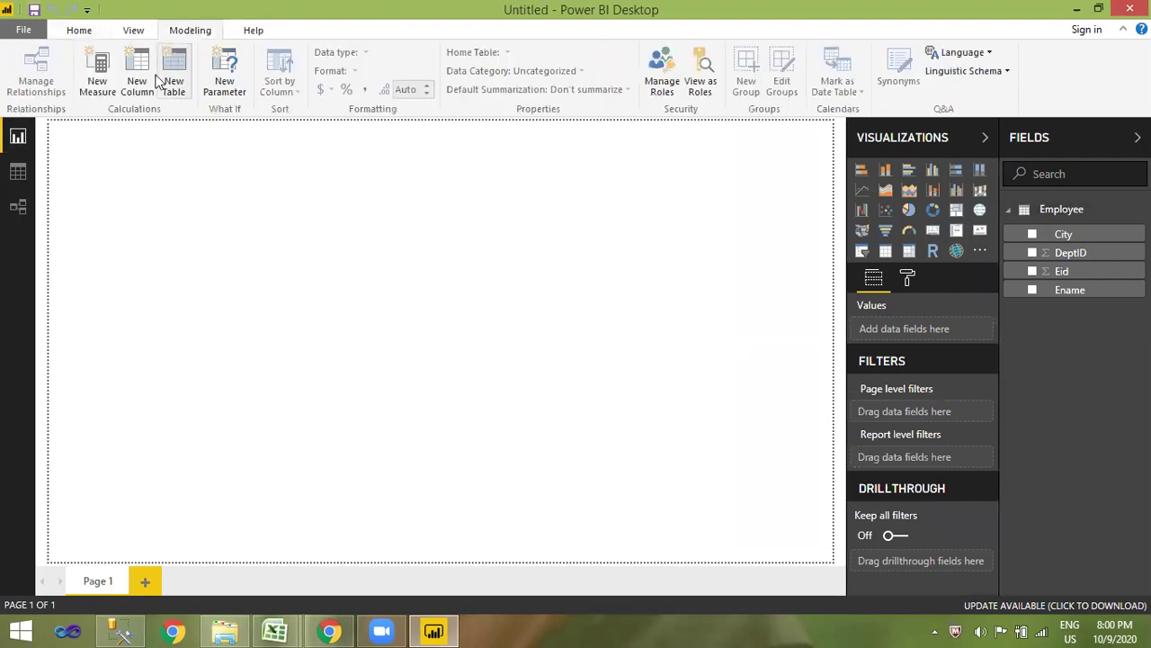
left_click(78, 31)
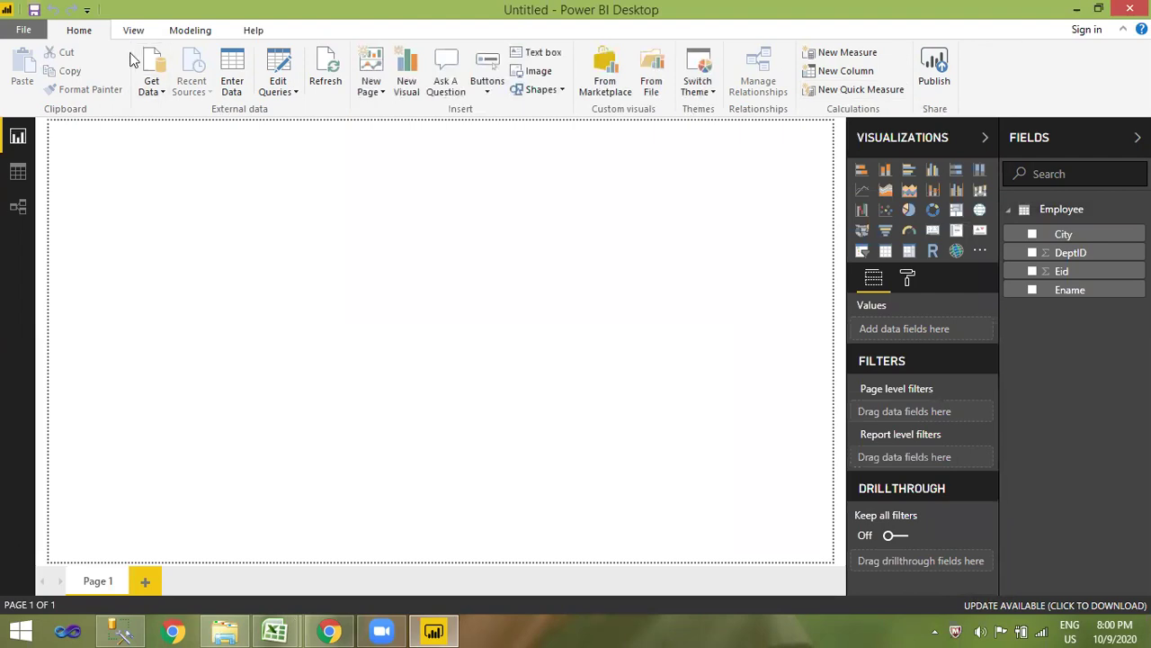
Step: Create a calculated table named Department and start its formula with the DATATABLE function
left_click(192, 31)
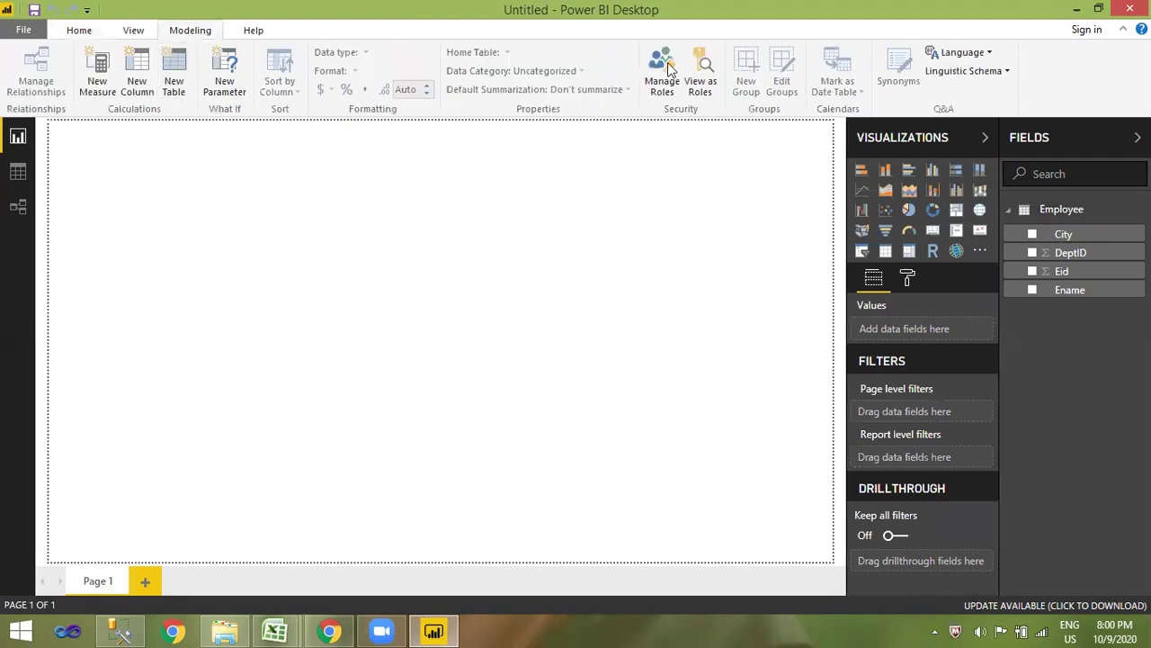
left_click(173, 79)
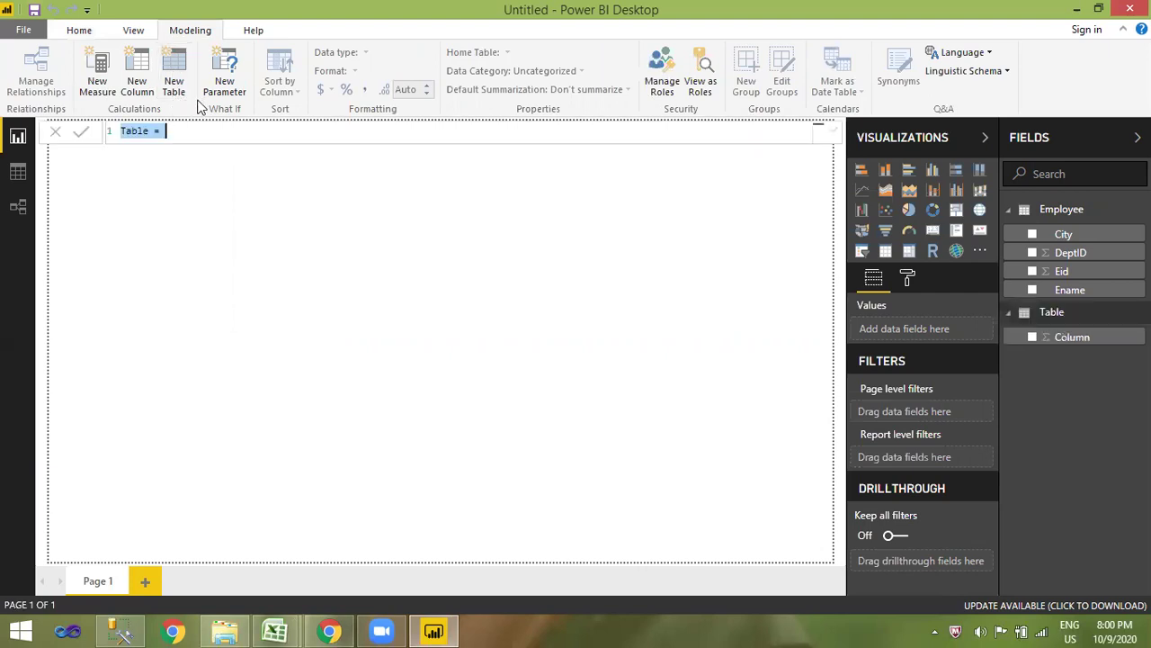
left_click_drag(149, 133, 121, 132)
type("Department")
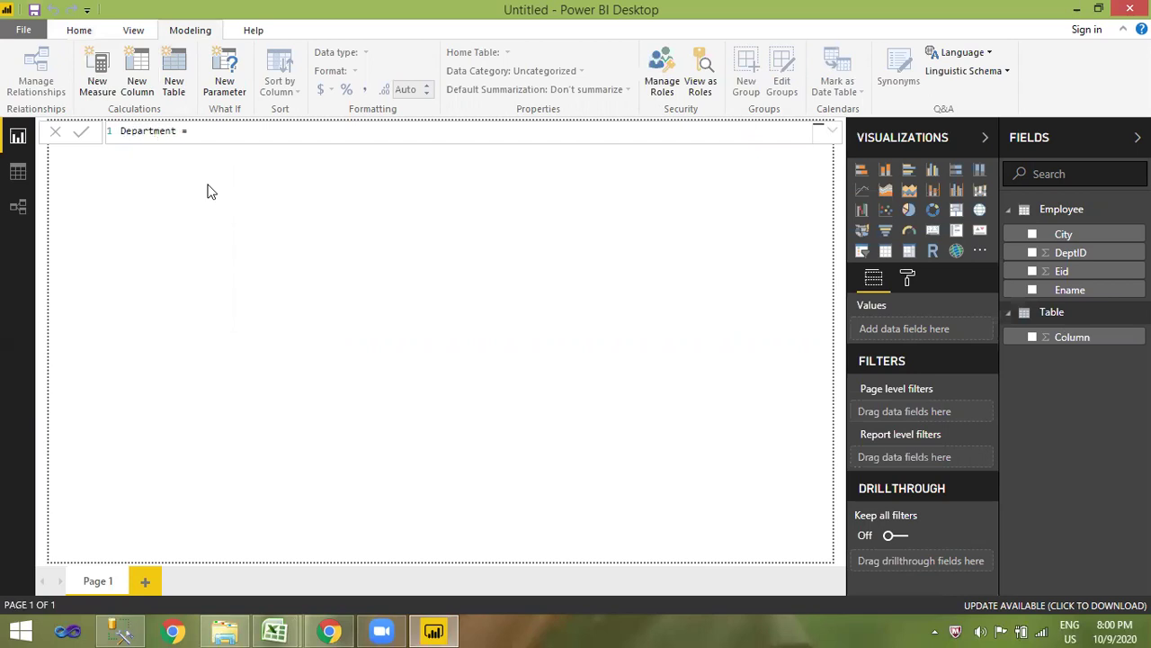
key("End")
type("(ata")
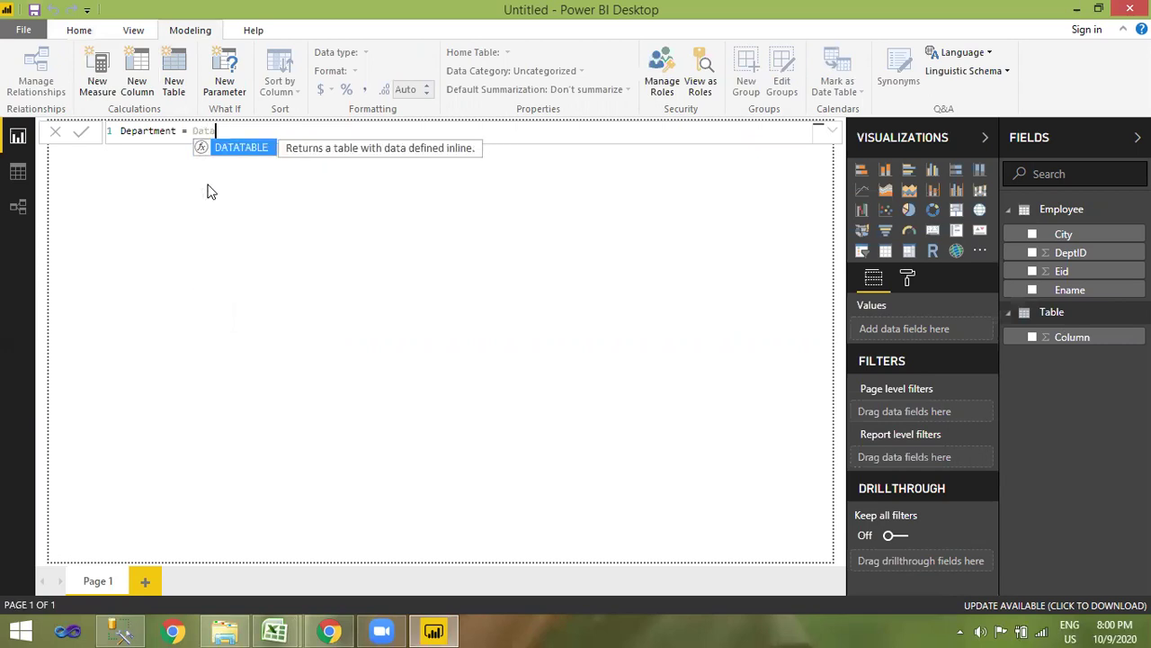
left_click(251, 149)
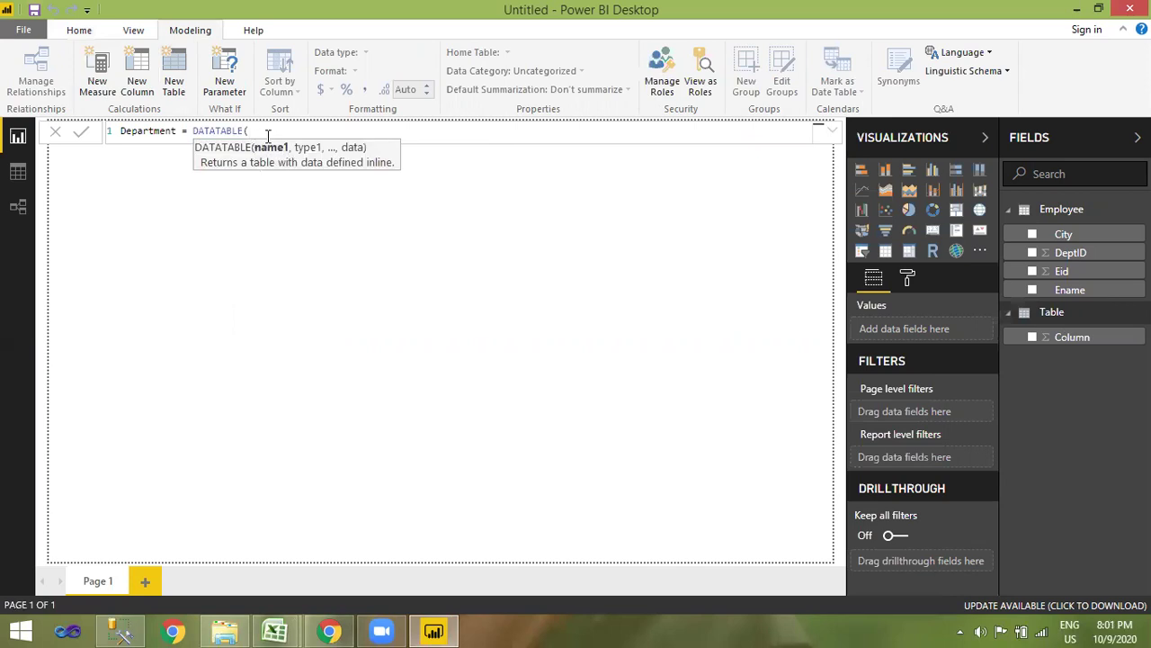
Step: Define the first DATATABLE column as "Deptname" with the INTEGER data type
type("\"")
key("BackSpace")
type("\"Deptname\",")
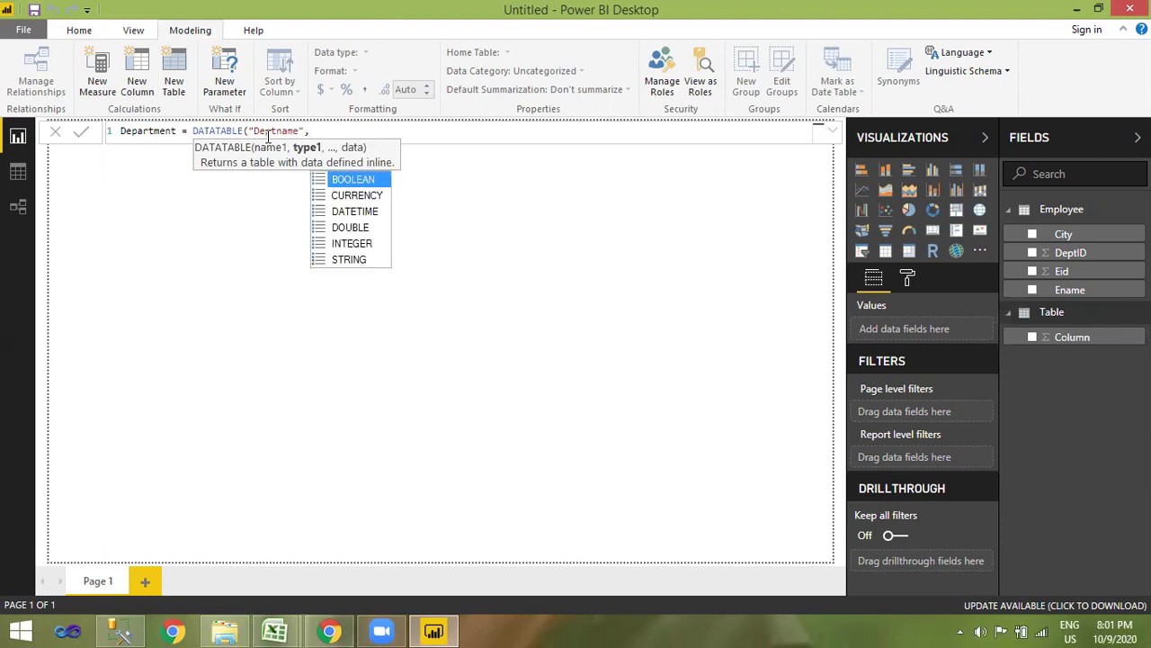
key("Down")
key("Down")
key("Down")
key("Down")
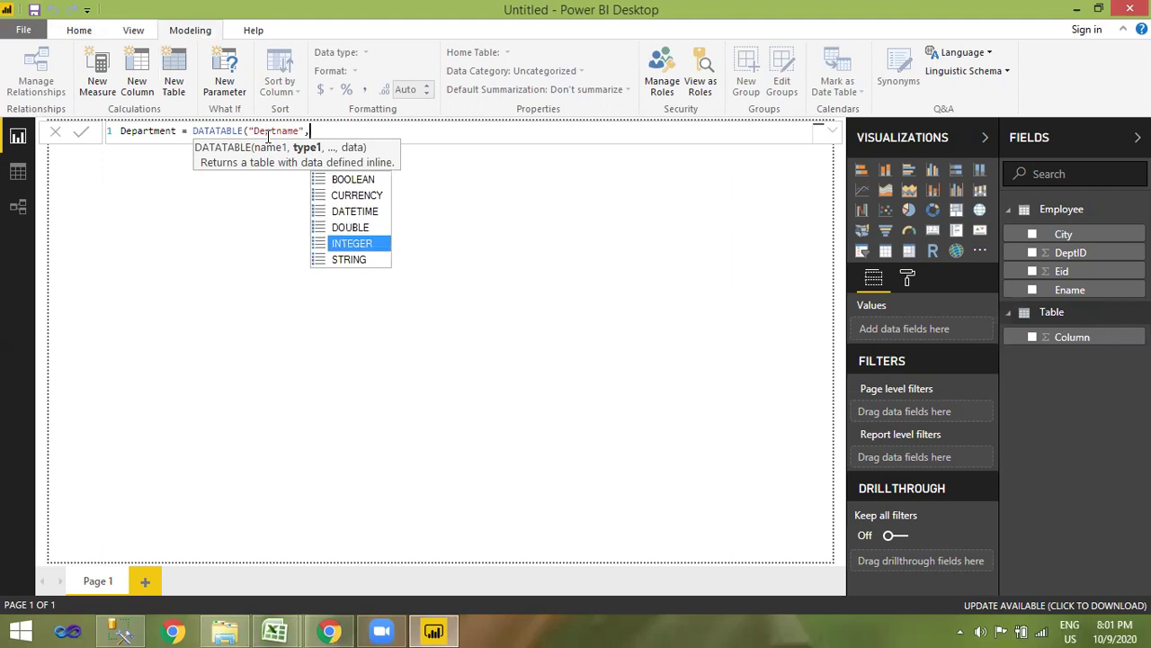
key("Tab")
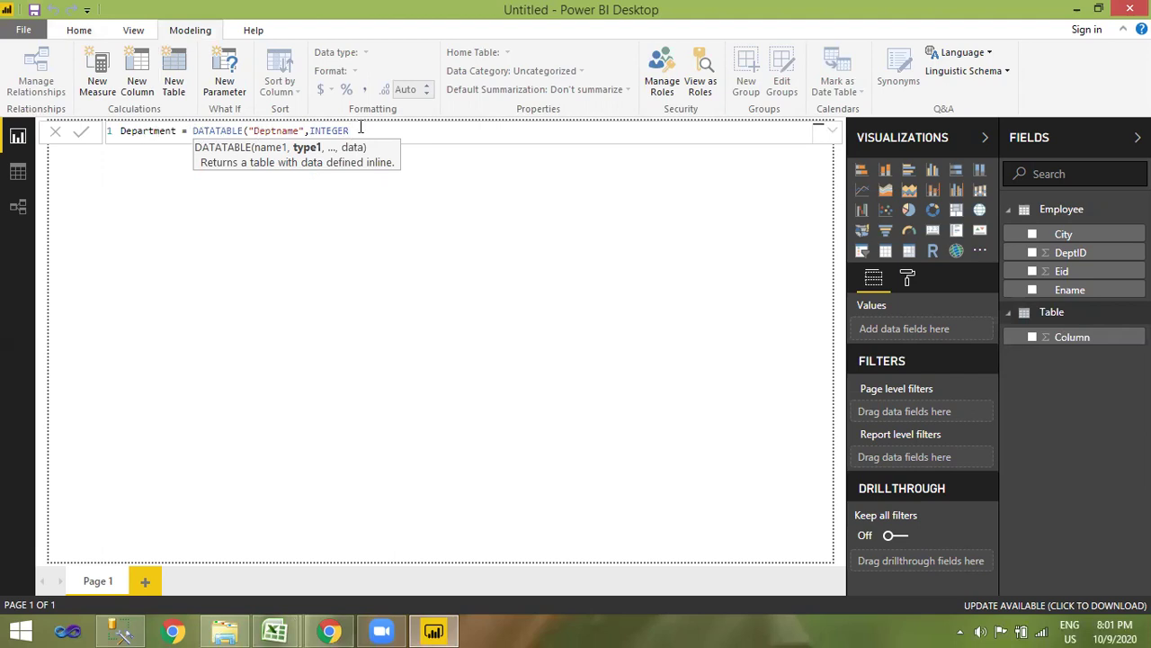
Step: Add a second column named "DeptNO" to the DATATABLE definition, enclosed in quotation marks
type(",")
type("\"Dept")
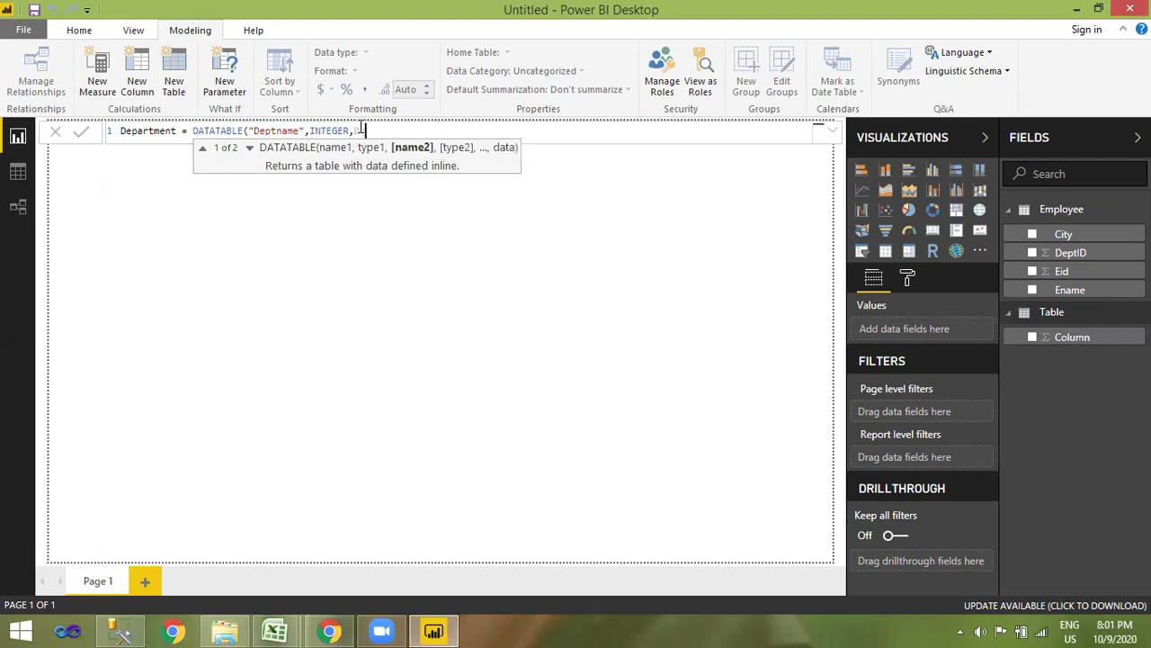
type("ID\",")
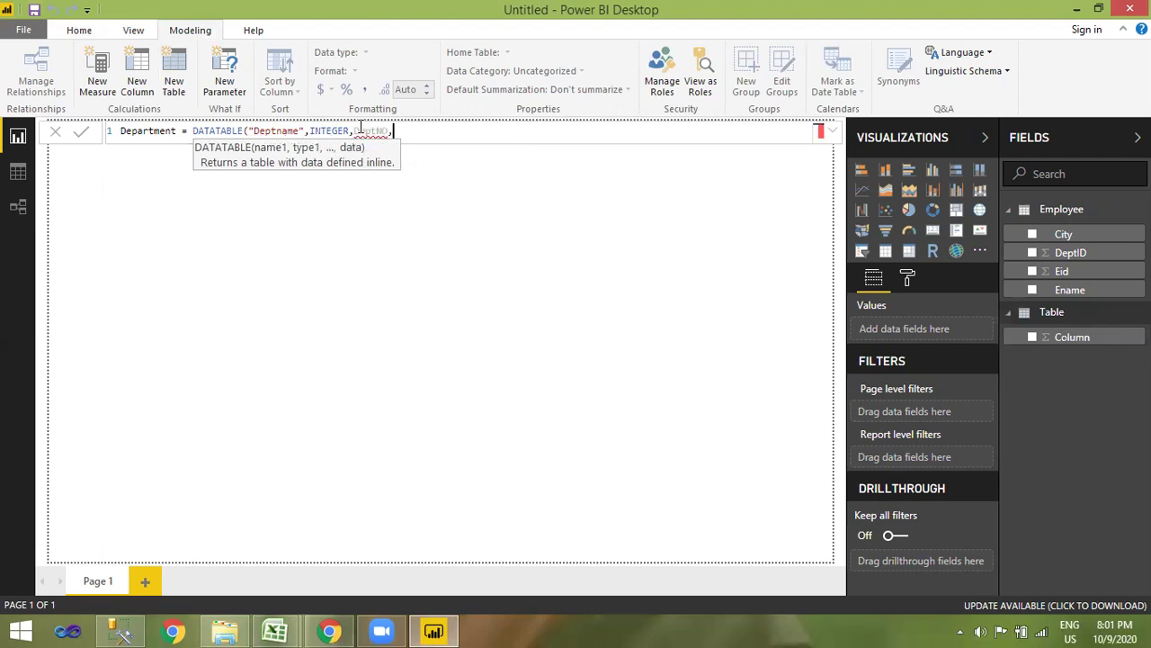
key("Left")
key("Left")
key("Left")
key("Left")
key("Left")
key("Left")
key("Left")
key("Left")
key("Left")
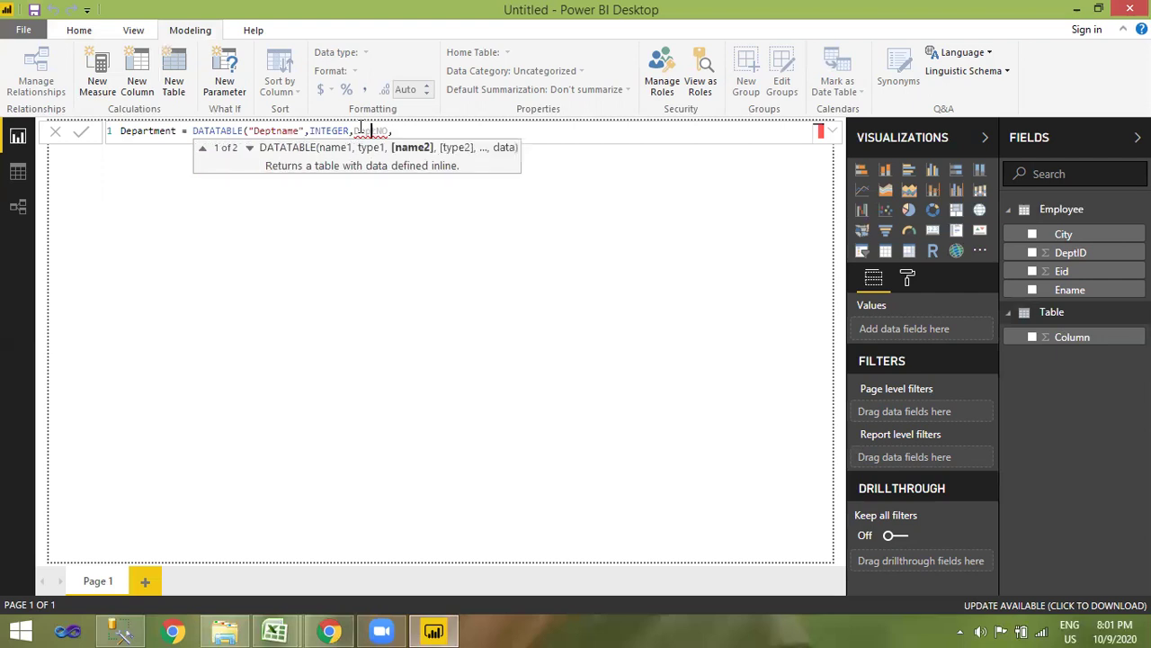
type("\"DeptNO")
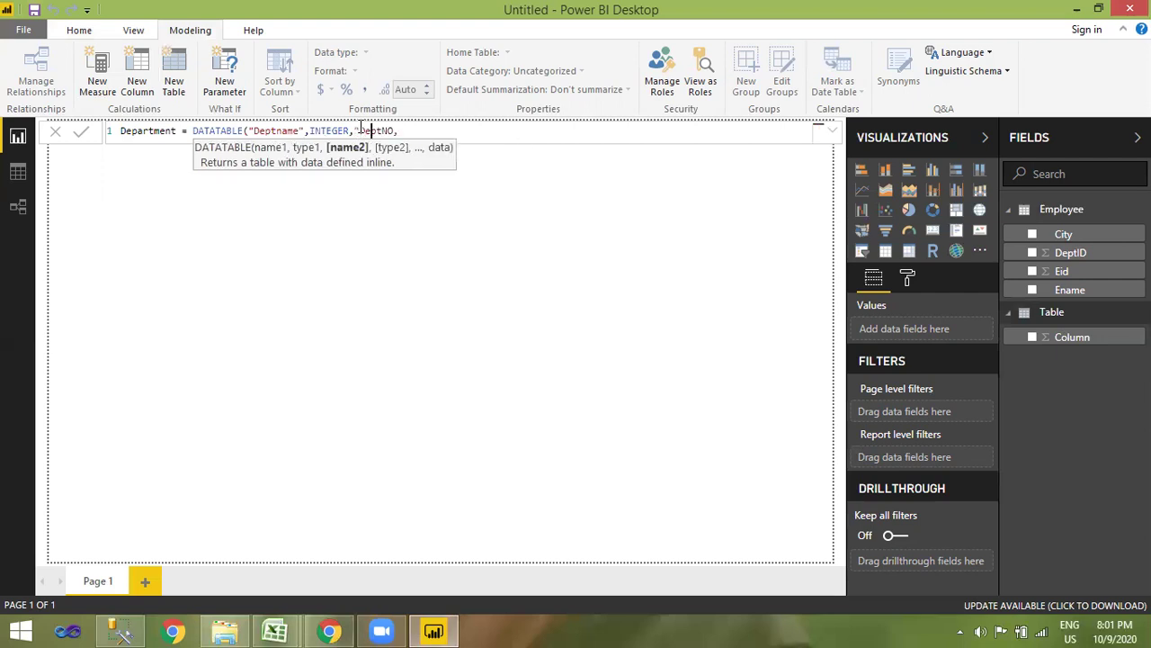
type("\",")
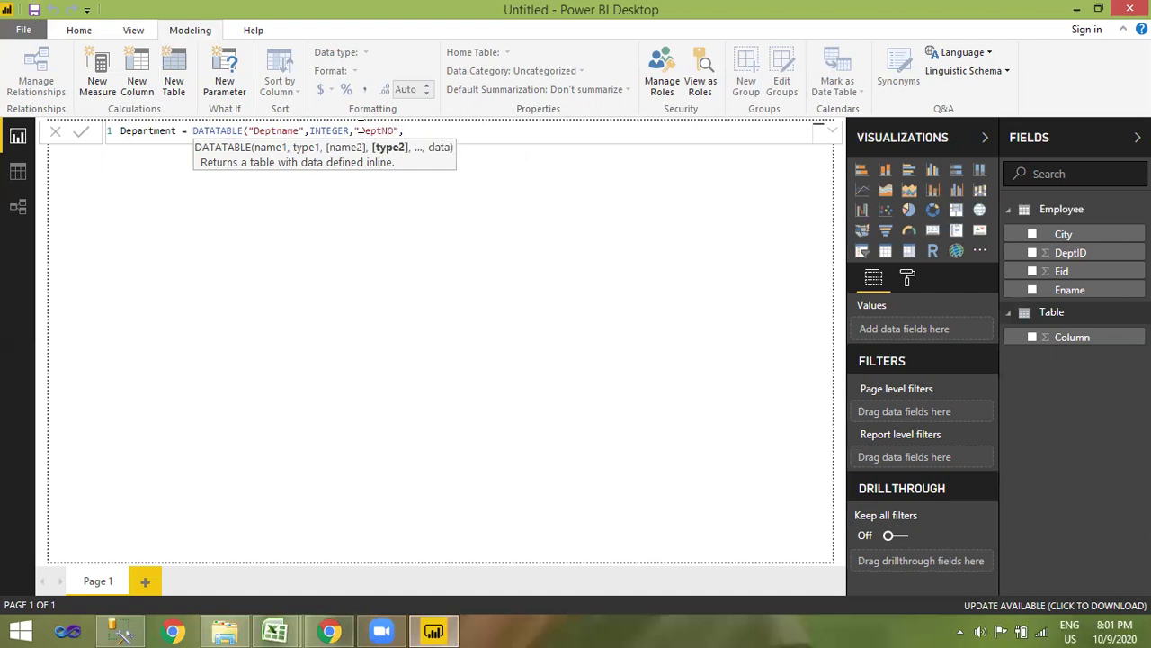
Step: Set the data type of the DeptNO column to STRING
type("te")
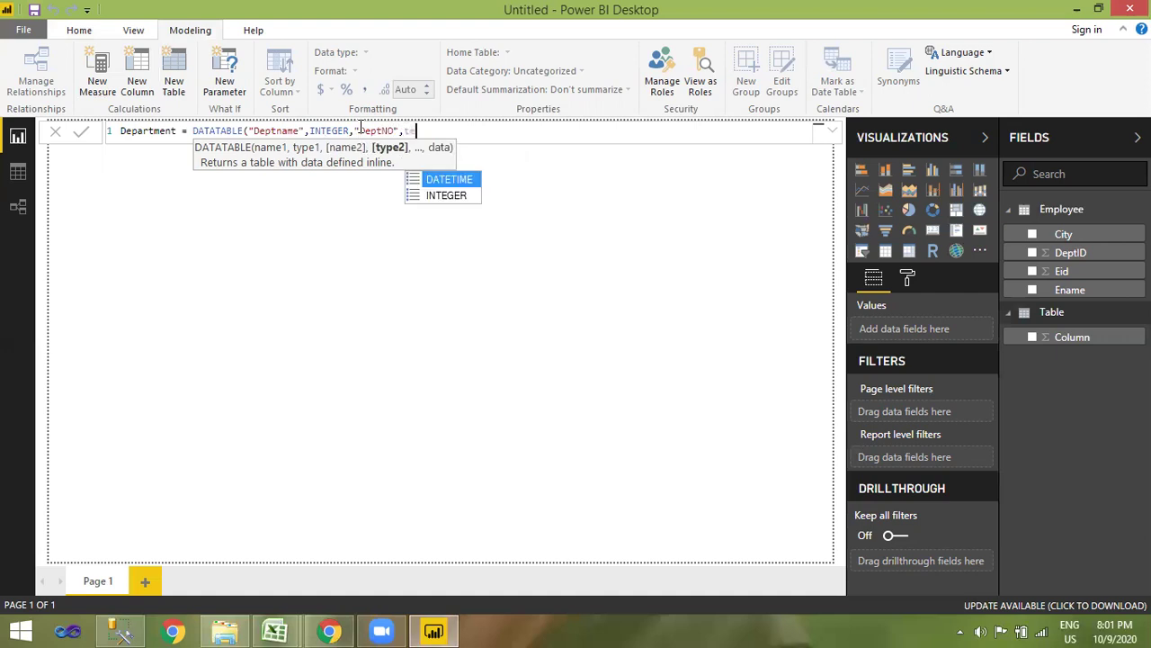
key("BackSpace")
key("BackSpace")
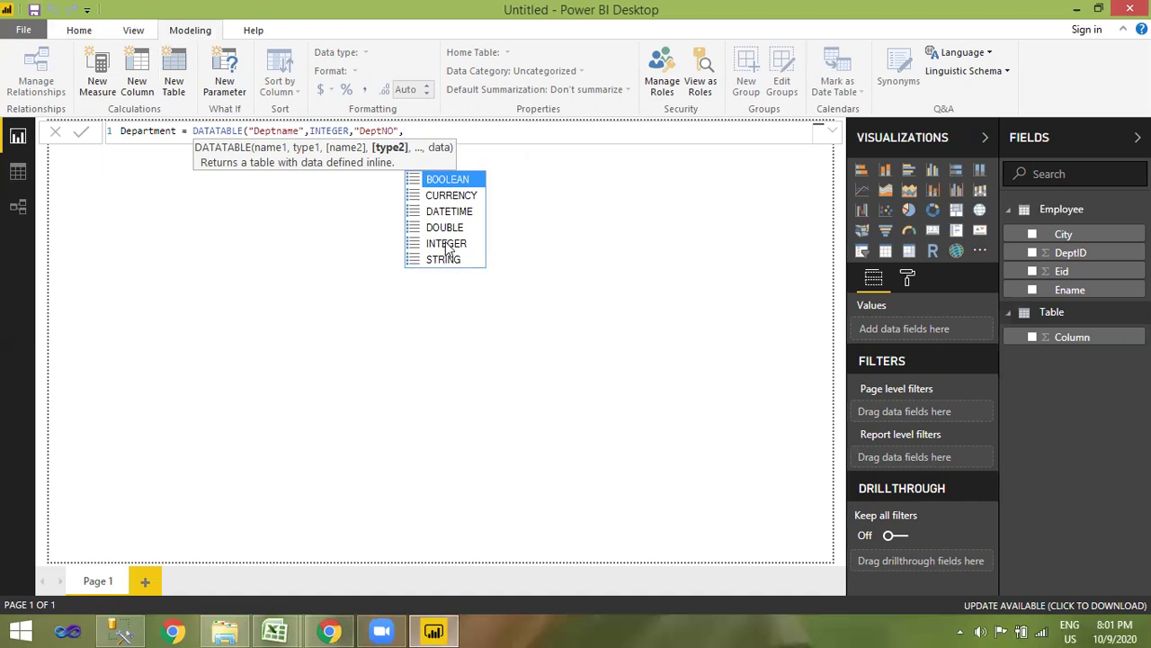
left_click(453, 262)
left_click(453, 260)
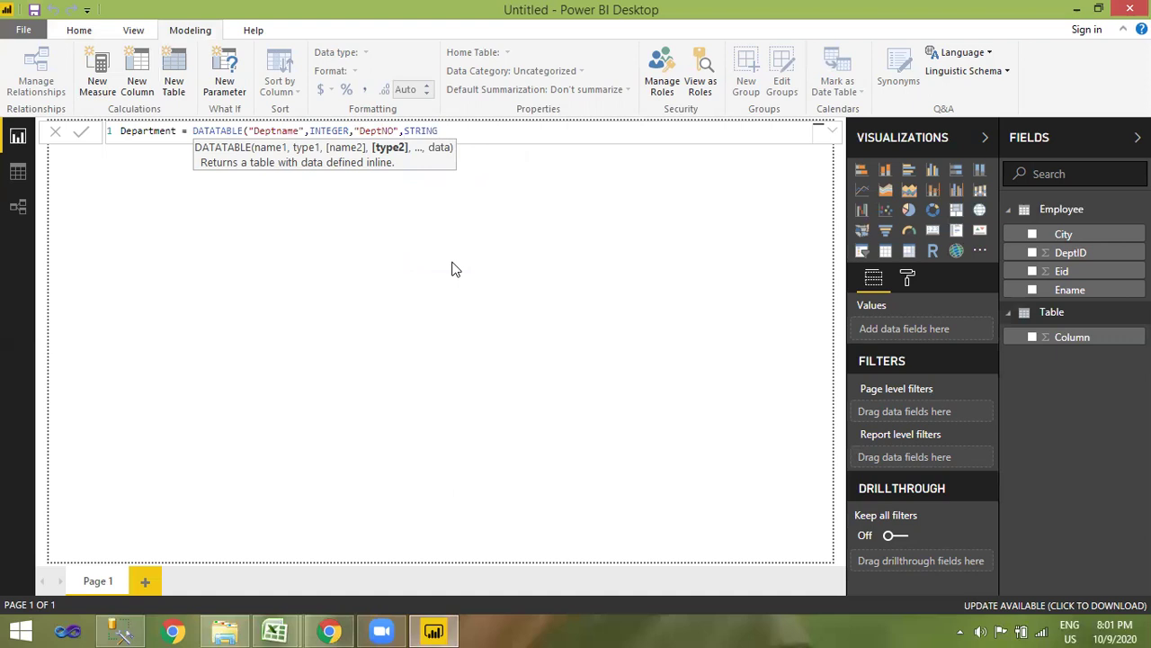
type(")")
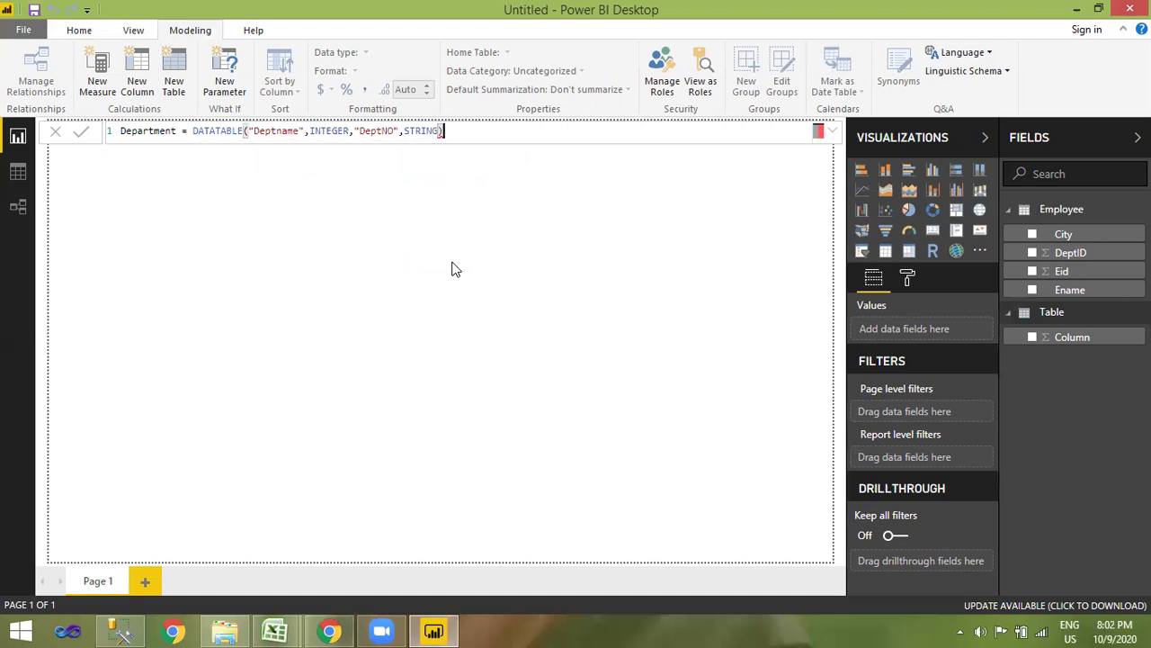
key("BackSpace")
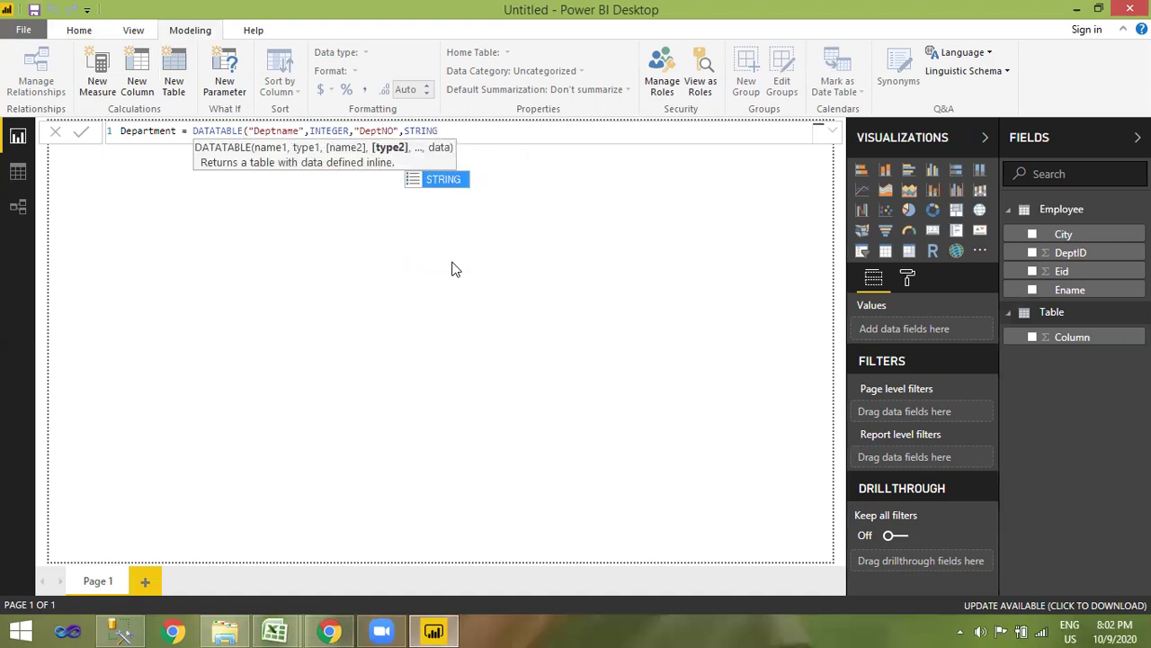
Step: Try to add a data row with "MECH" and 10 in parentheses inside curly braces, and close the formula
type(",")
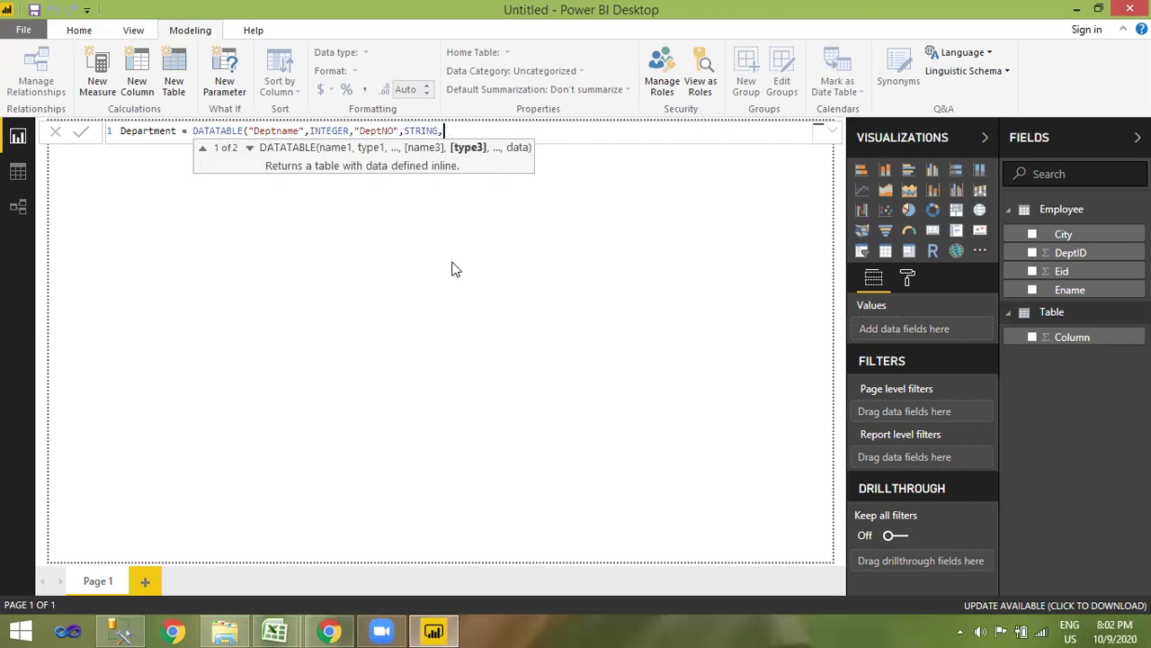
type("{")
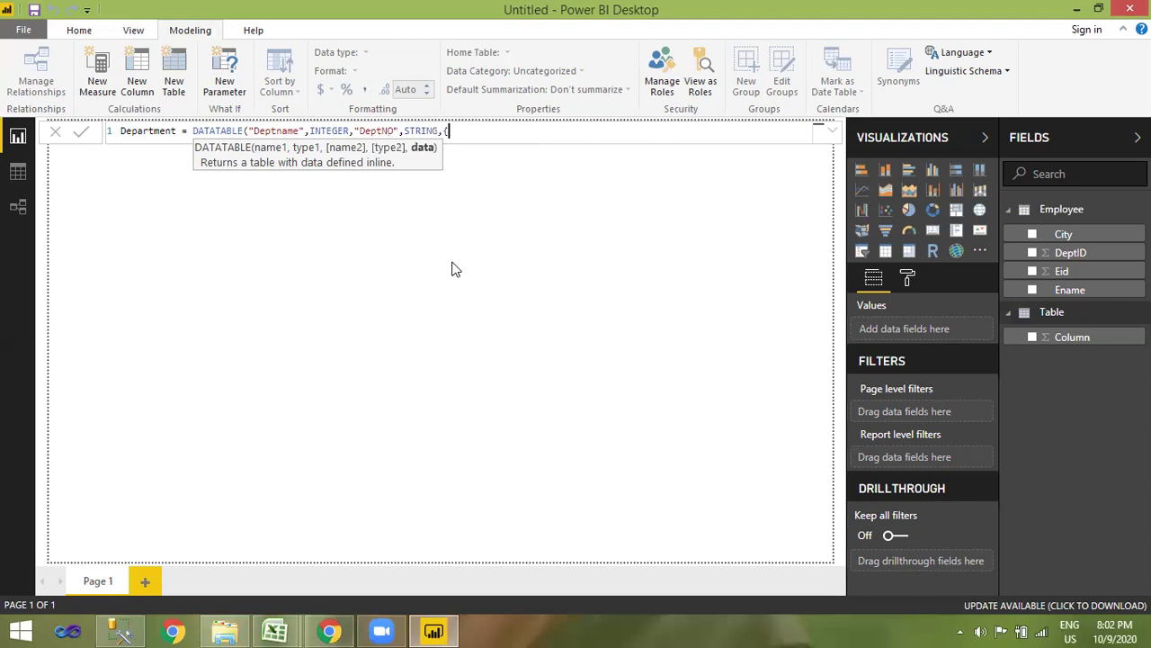
type("}")
key("Left")
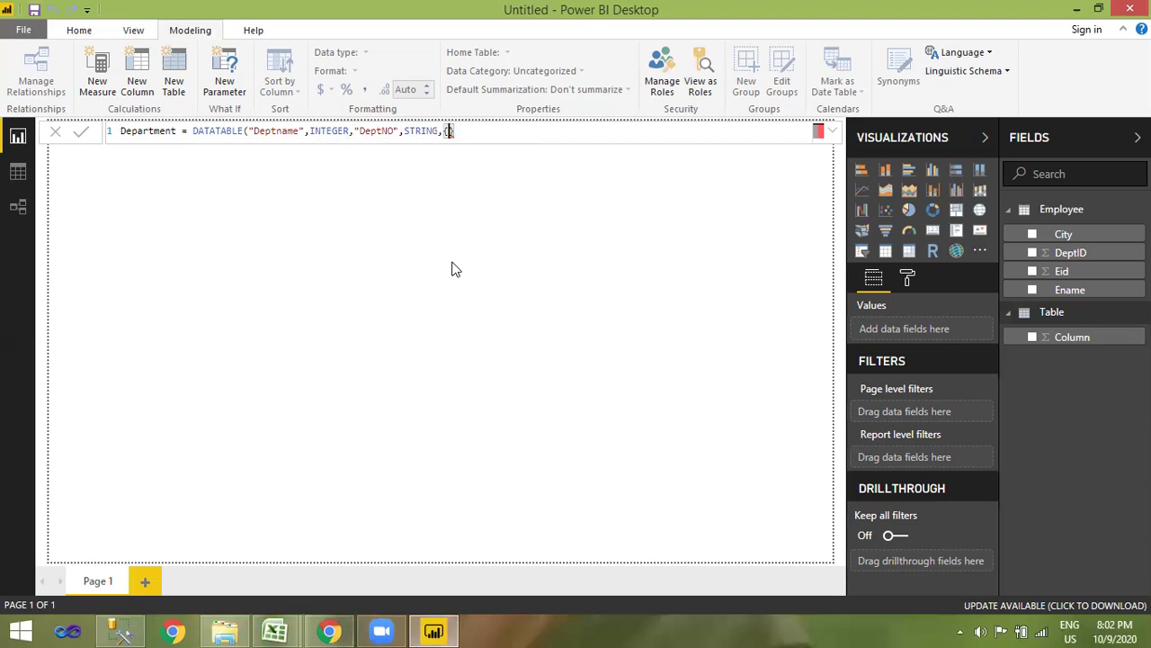
type("\"")
type("\"")
type("MECH")
key("Right")
type(",10")
key("Left")
key("Left")
key("Left")
key("Left")
key("Left")
key("Left")
key("Left")
key("Left")
key("Left")
key("Left")
type("{")
key("BackSpace")
type("{")
key("End")
key("BackSpace")
type(")")
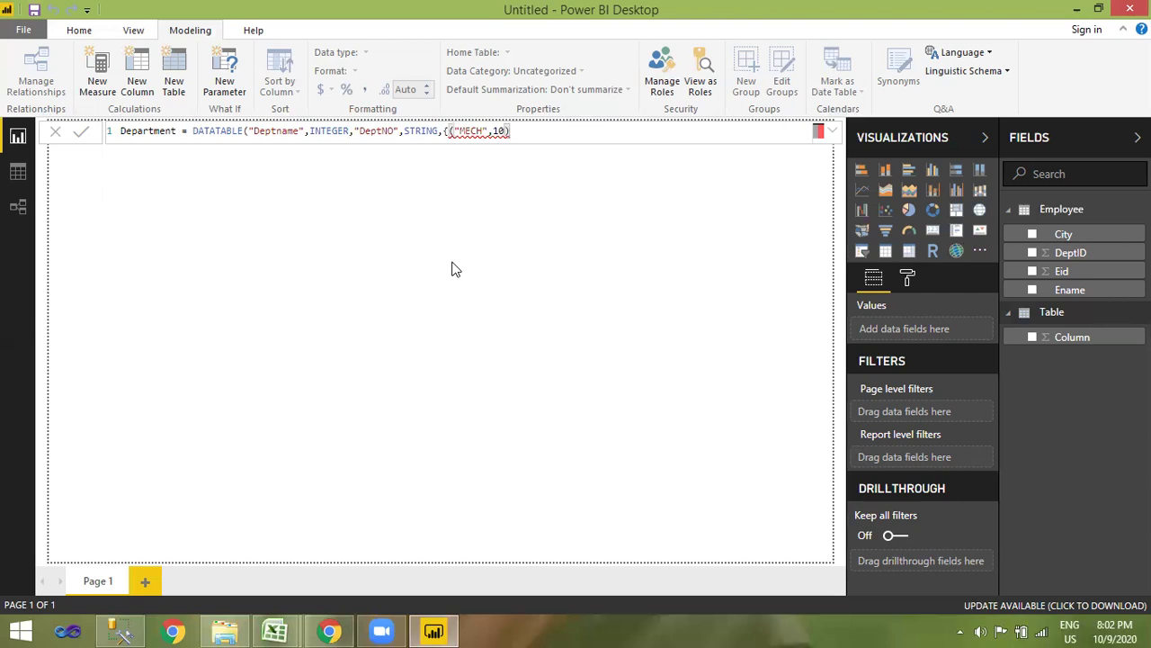
type("})")
Step: Delete the MECH data row and everything else after the STRING type in the formula
key("shift+Left")
key("shift+Left")
key("shift+Left")
key("shift+Left")
key("shift+Left")
key("shift+Left")
key("shift+Left")
key("shift+Left")
key("shift+Left")
key("shift+Left")
key("shift+Left")
key("shift+Left")
key("shift+Left")
key("shift+Left")
key("shift+Left")
key("shift+Left")
key("shift+Left")
key("shift+Right")
key("shift+Right")
key("shift+Right")
key("shift+Right")
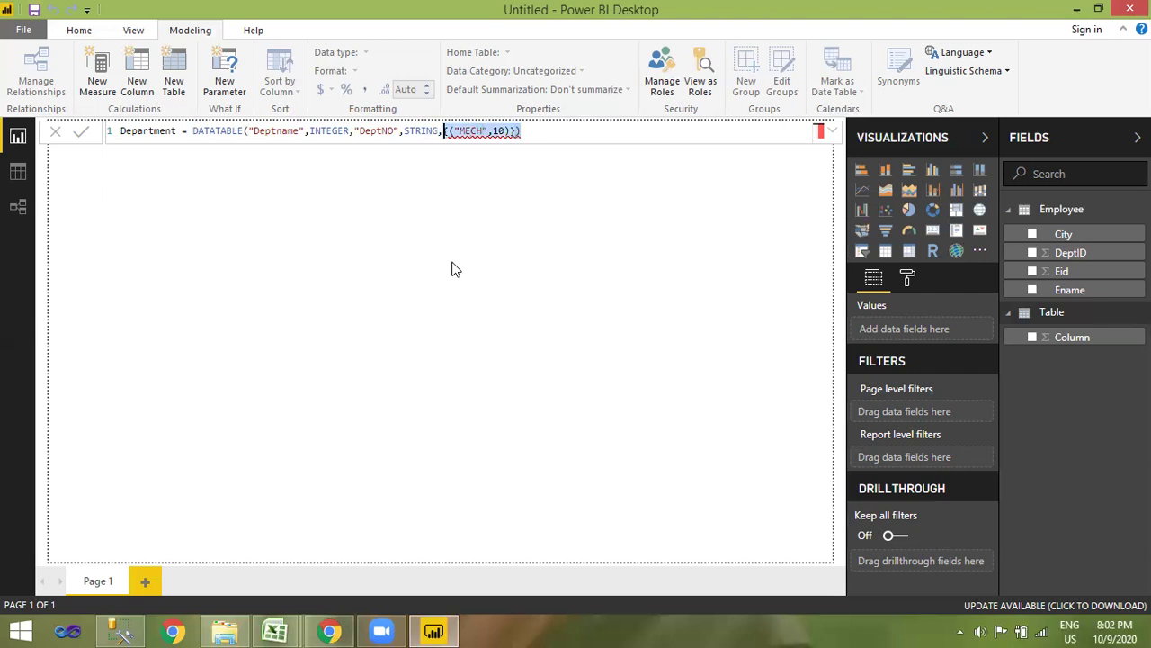
key("BackSpace")
key("BackSpace")
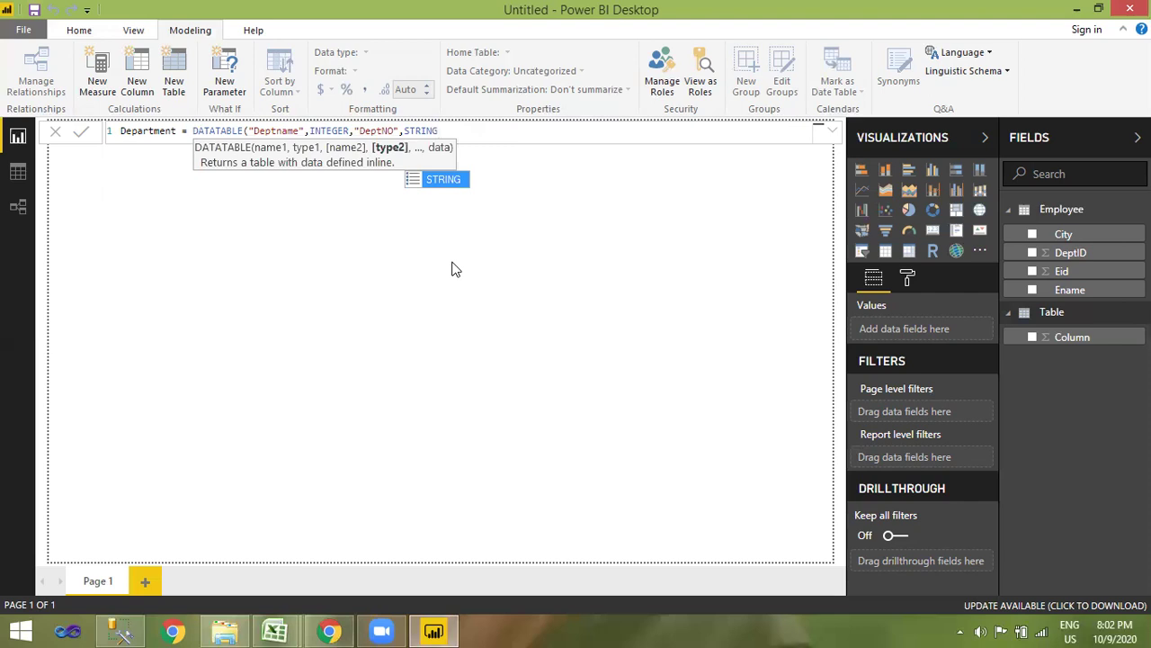
Step: Add the data values "Mech" and 10 in curly braces after the STRING type, and close the DATATABLE formula
type(",")
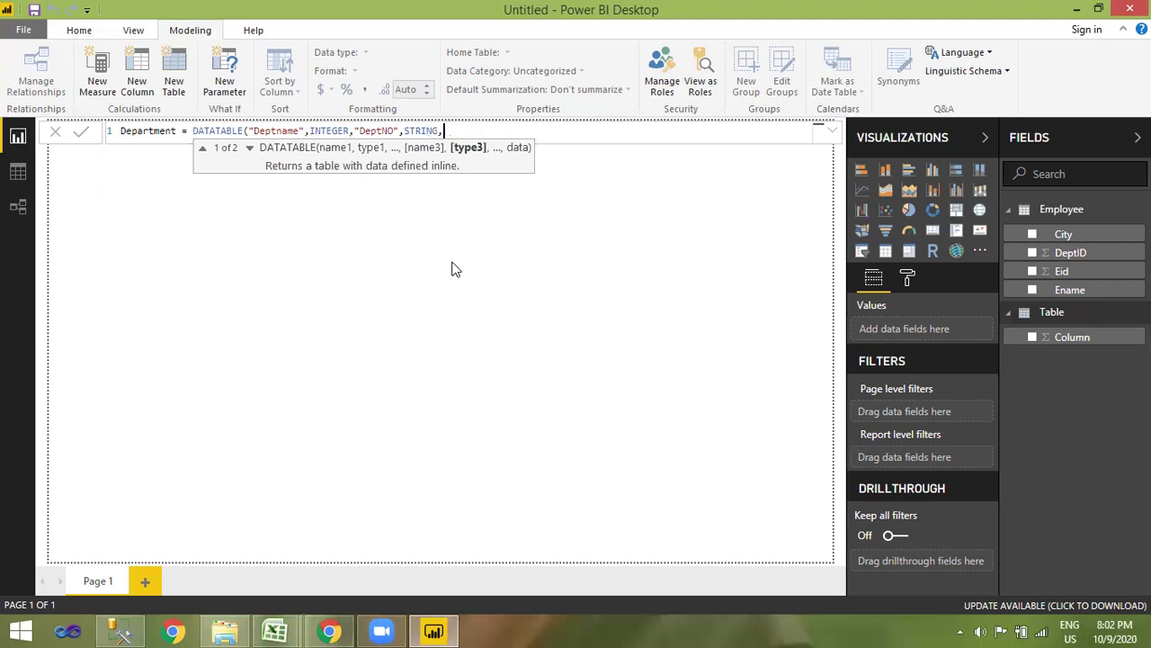
type("{")
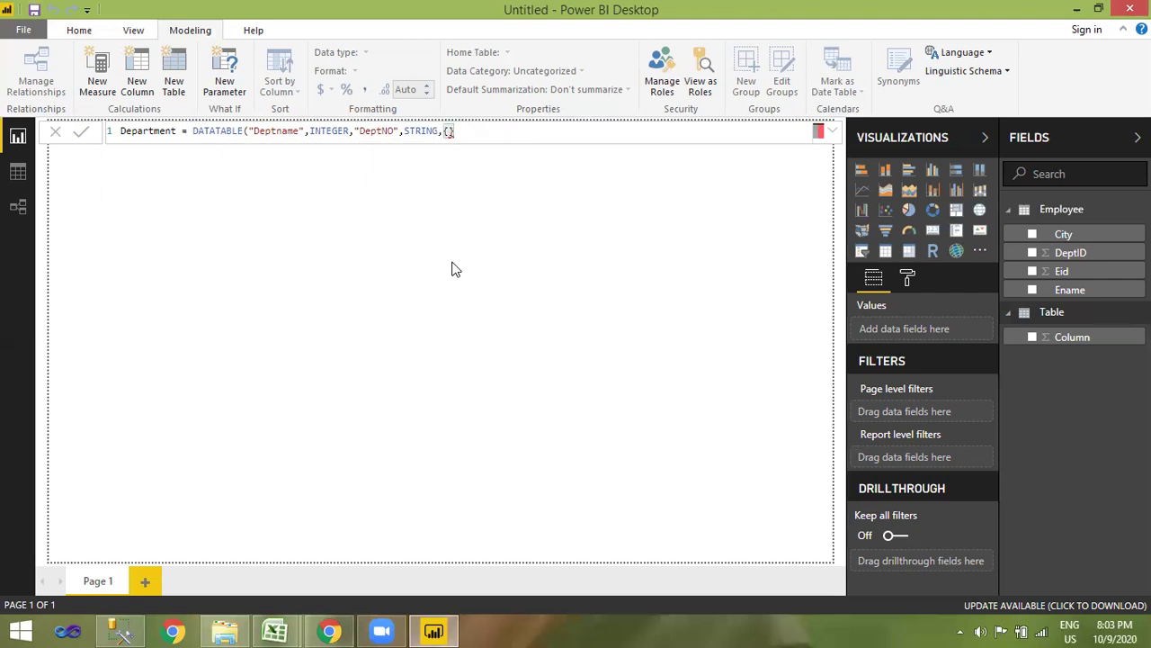
type("\"Mech\",10})")
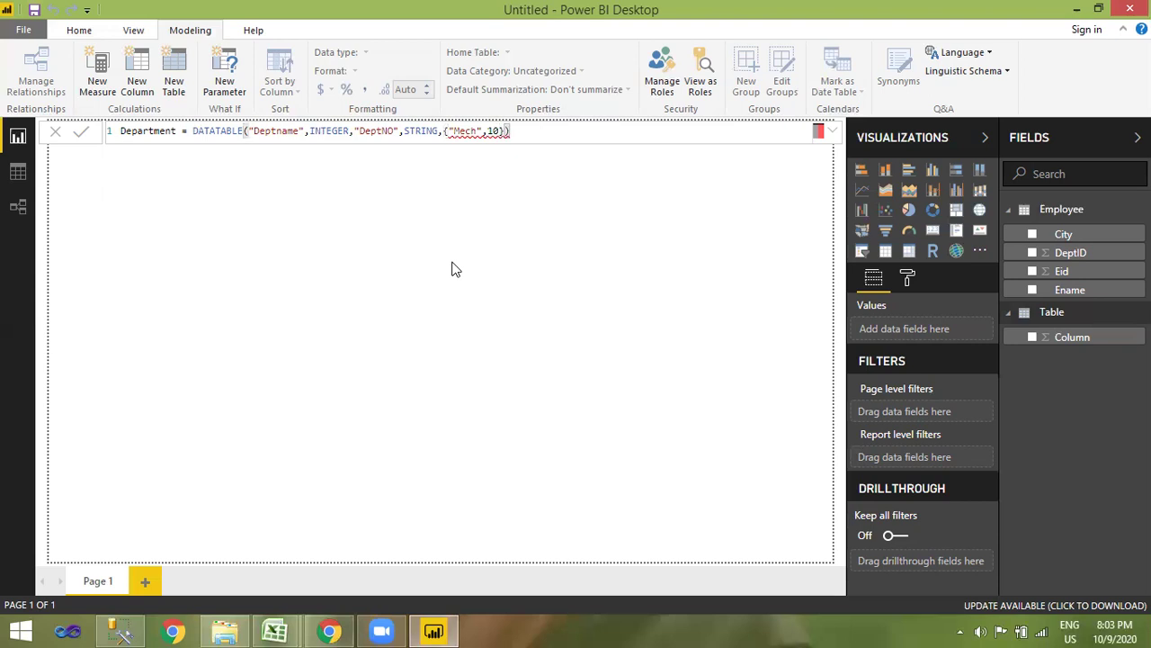
Step: Wrap the "Mech",10 row in a second pair of curly braces
key("Left")
type("}")
key("Left")
key("Left")
key("Left")
key("Left")
key("Left")
key("Left")
key("Left")
key("Left")
key("Left")
key("Left")
key("Left")
key("Left")
type("{")
Step: Add a second data row {"IT",15} after the Mech row, inside the outer braces
key("Right")
key("Right")
key("Right")
key("Right")
key("Right")
key("Right")
key("Right")
key("Right")
key("Right")
key("Right")
key("Right")
key("Right")
key("Left")
key("Left")
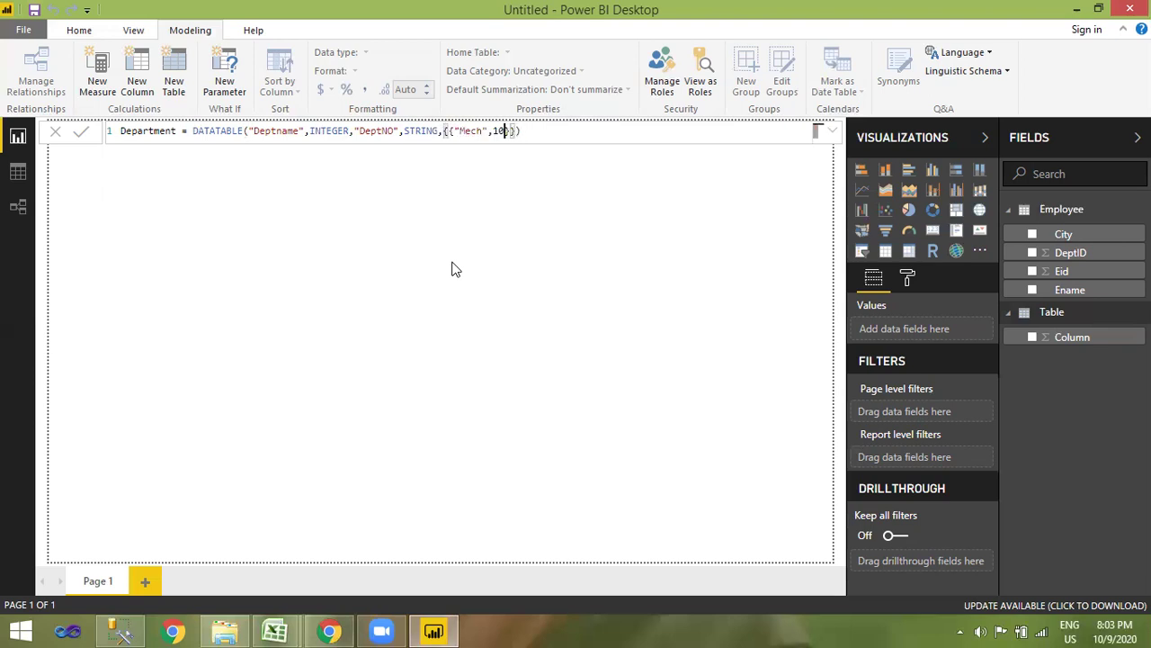
type(",{}")
key("Left")
type("\"IT\",15")
Step: Move the DATATABLE expression to an indented second line and expand the formula editor
left_click(191, 130)
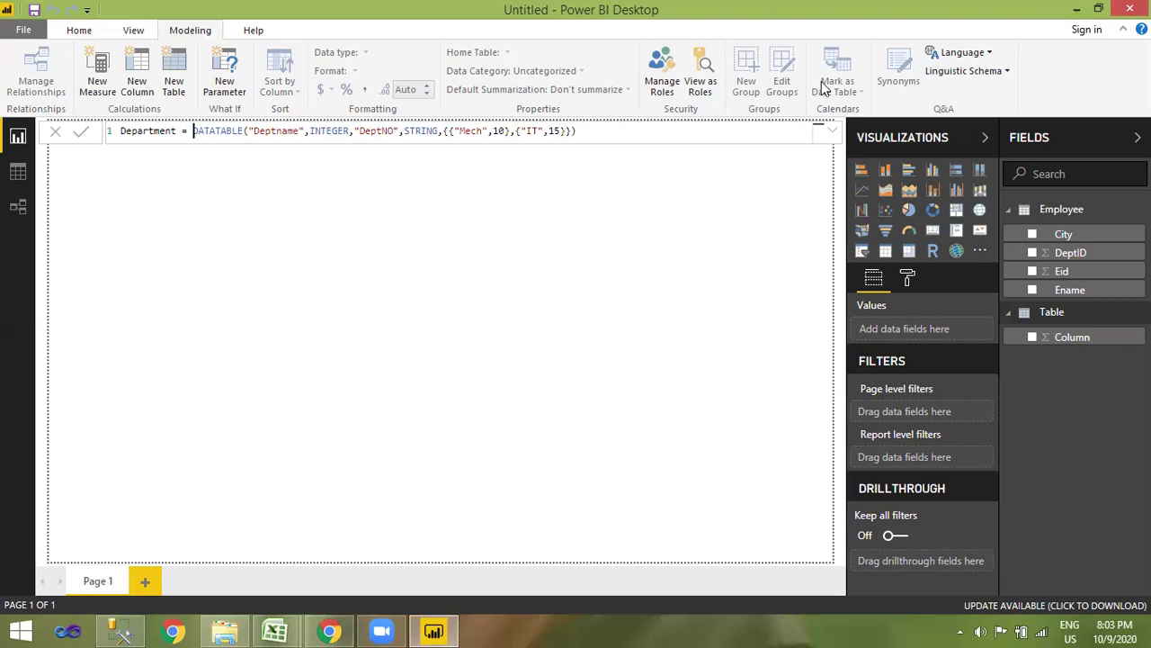
left_click(188, 131)
key("Right")
key("shift+Return")
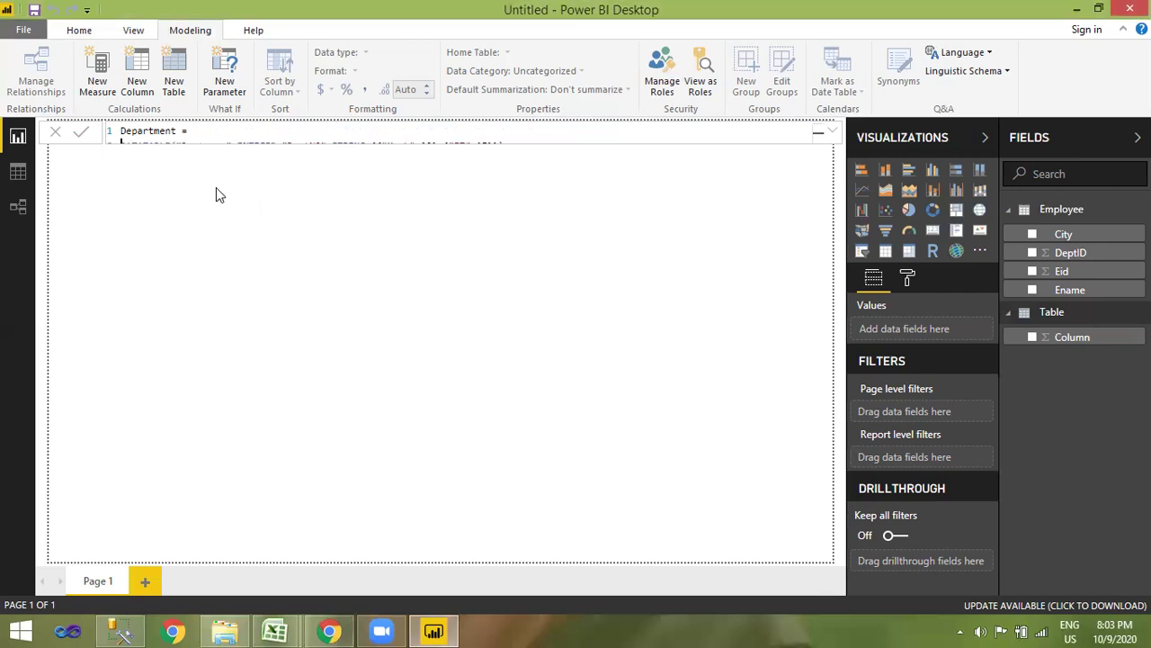
left_click(833, 131)
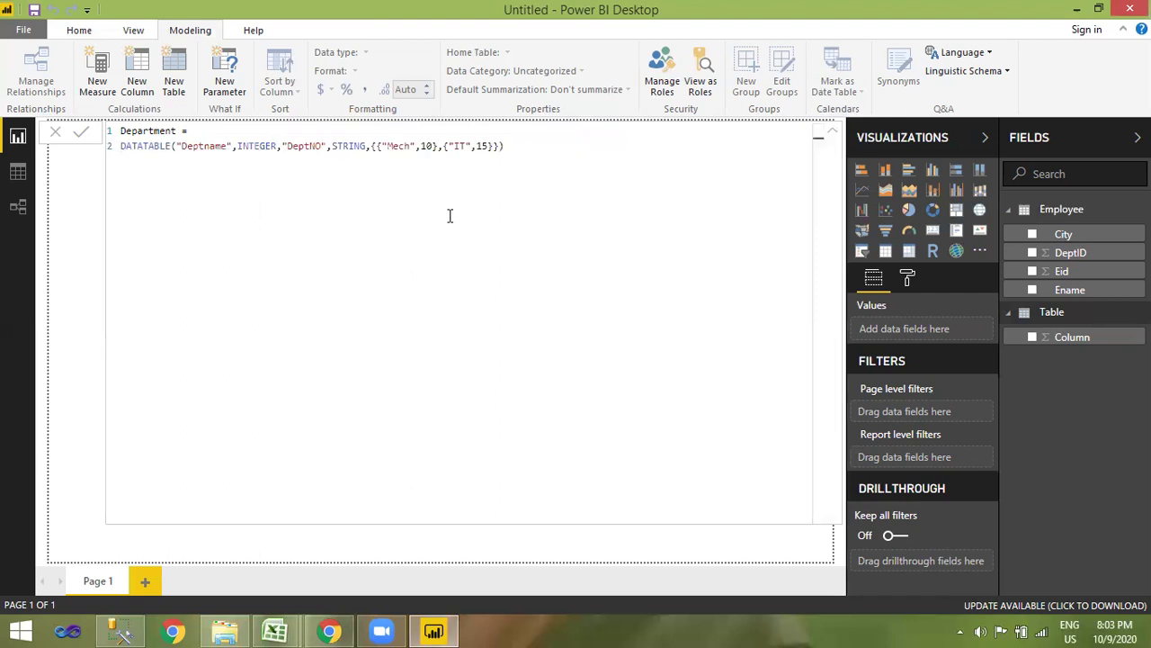
double_click(217, 150)
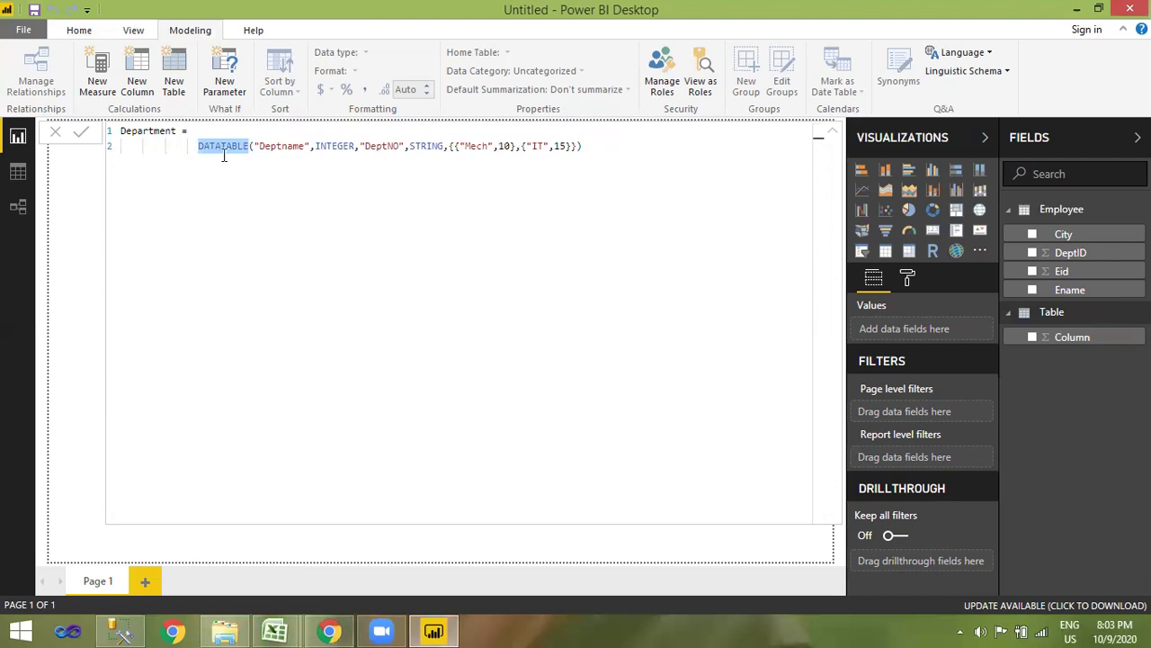
double_click(153, 131)
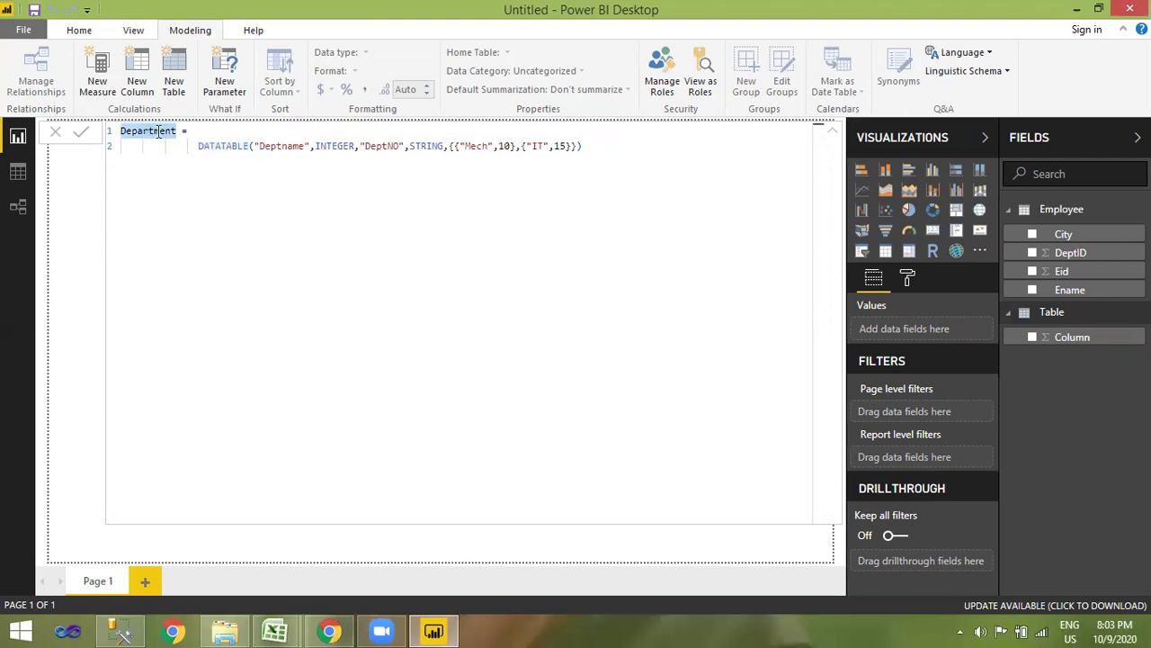
Step: Move the column definitions and data after DATATABLE( to their own indented third line
left_click(254, 146)
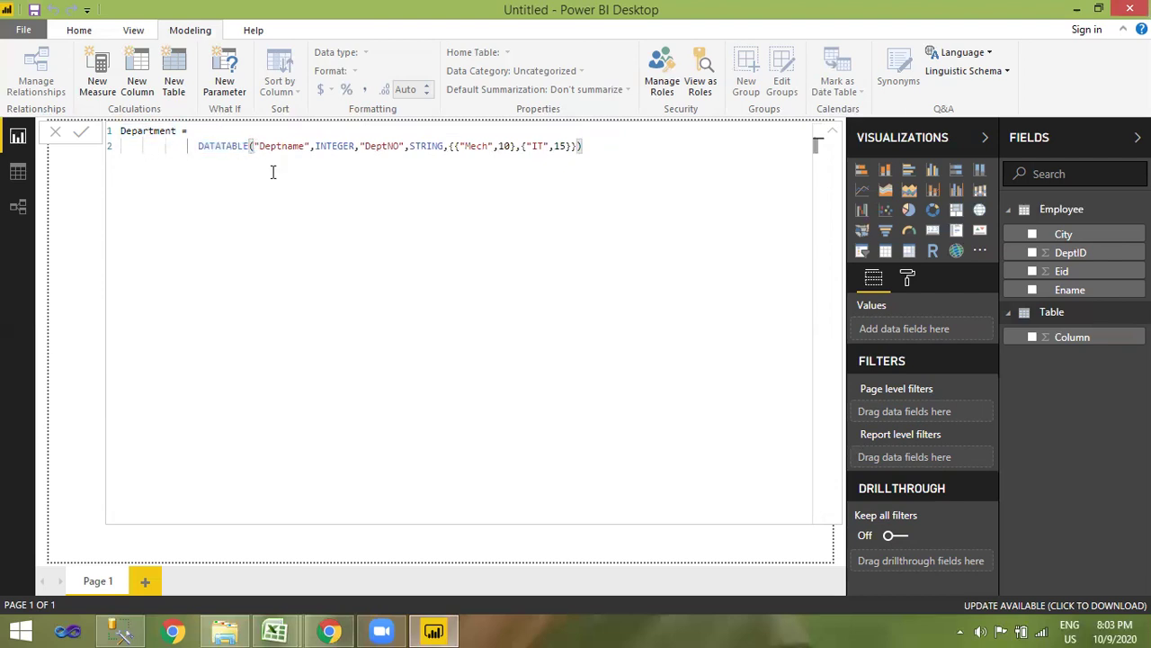
key("Return")
key("Tab")
key("Tab")
key("Tab")
key("Tab")
key("Tab")
key("Tab")
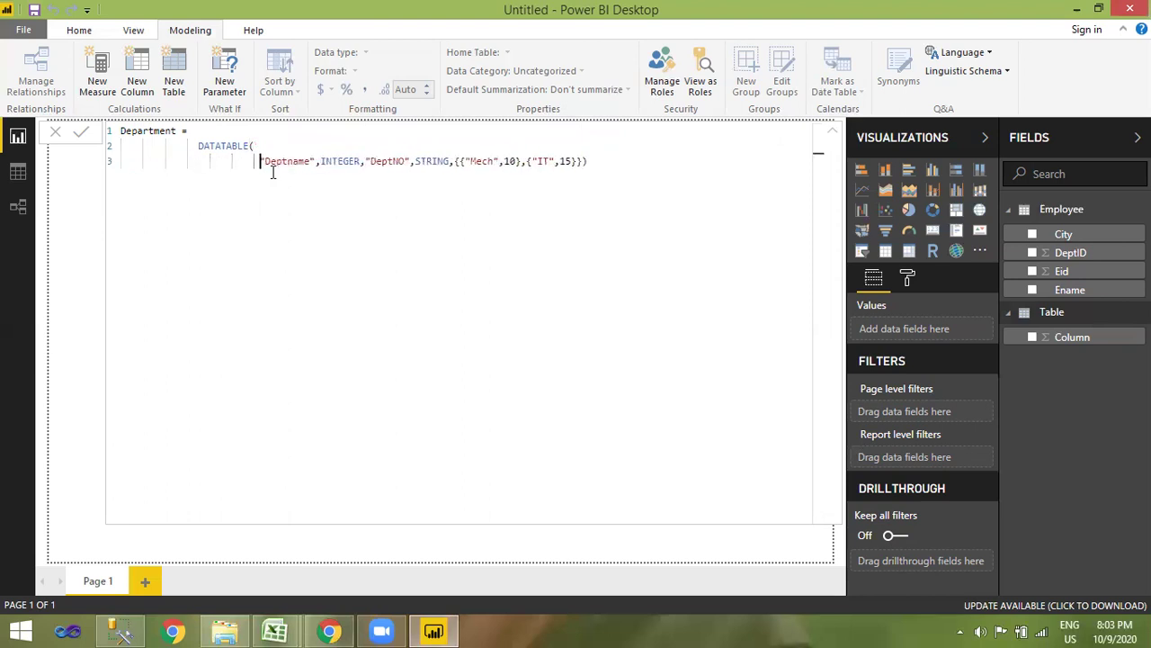
Step: Move the "DeptNO" column definition and the data after it to an indented fourth line below "Deptname"
left_click(366, 161)
key("shift+Return")
key("Tab")
key("Tab")
key("Tab")
key("Tab")
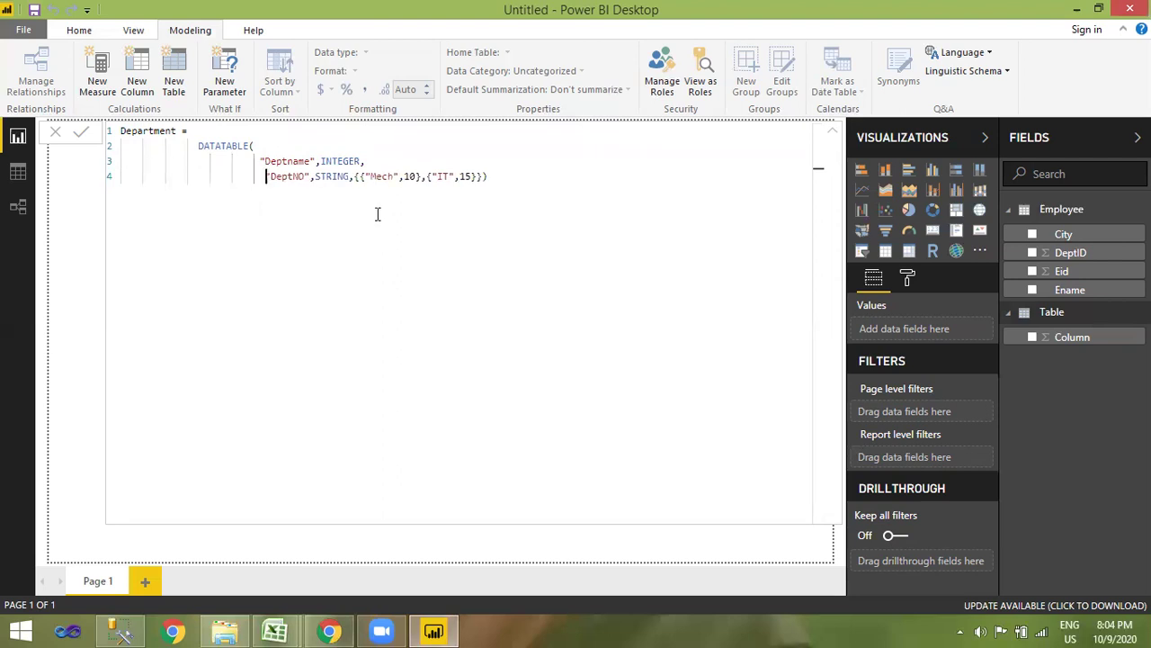
Step: Put the outer opening brace of the data block on its own line, with the {"Mech",10} row on the line below
left_click(359, 176)
key("shift+Return")
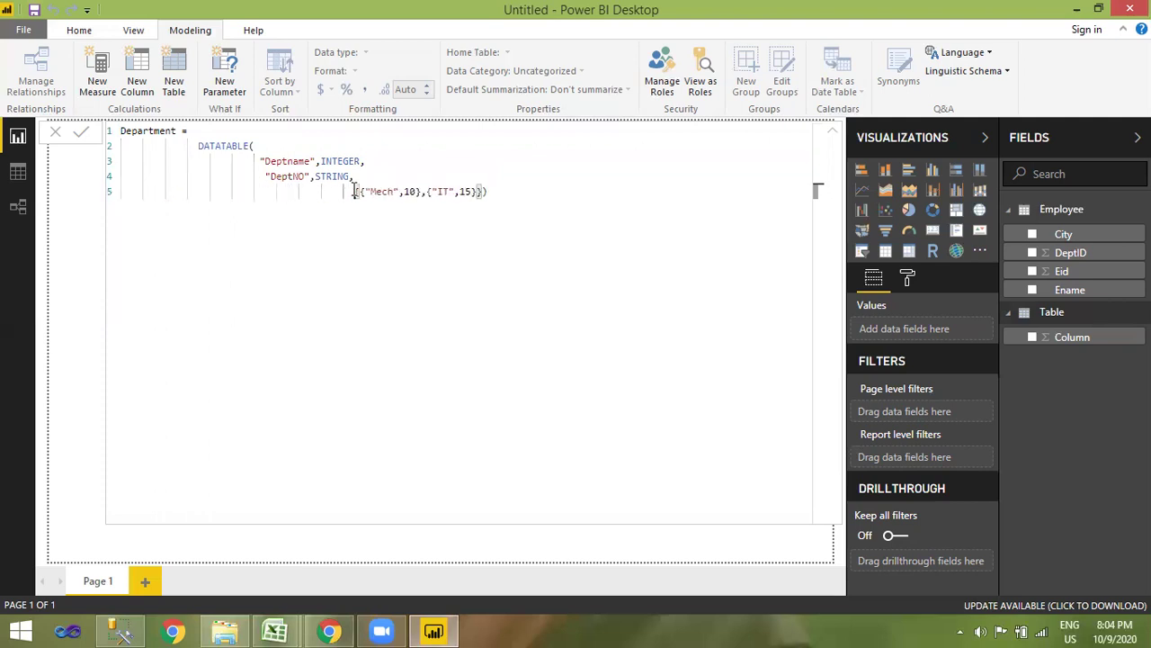
left_click(372, 192)
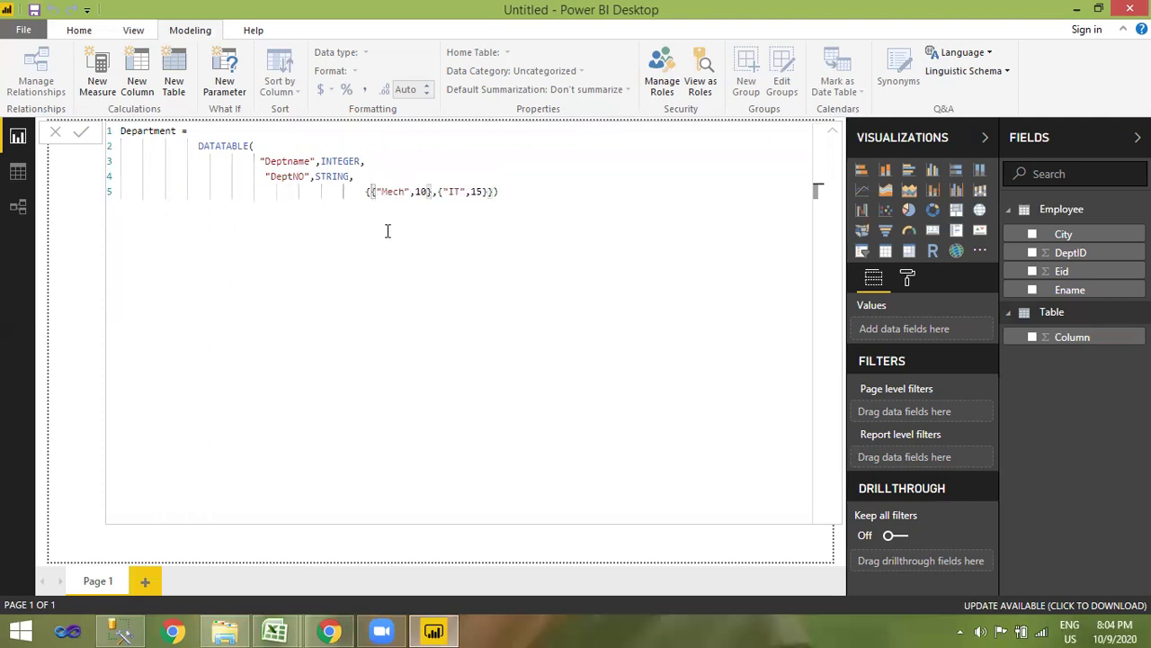
key("Return")
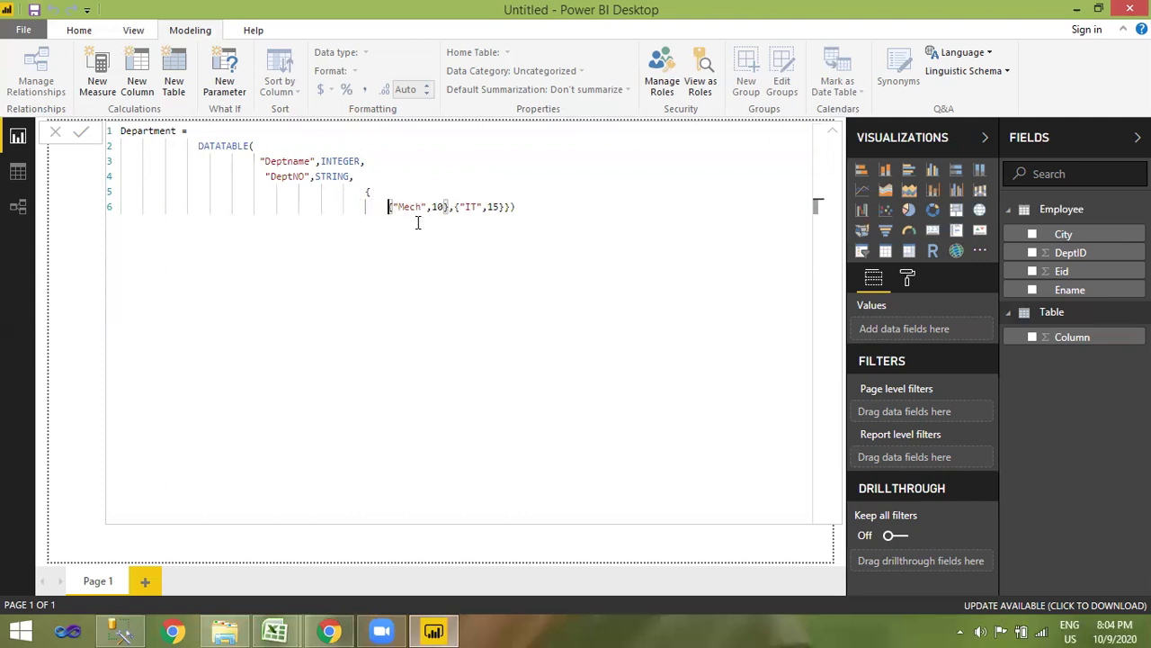
Step: Move the {"IT",15} row to its own indented line below the Mech row
left_click(457, 209)
key("Return")
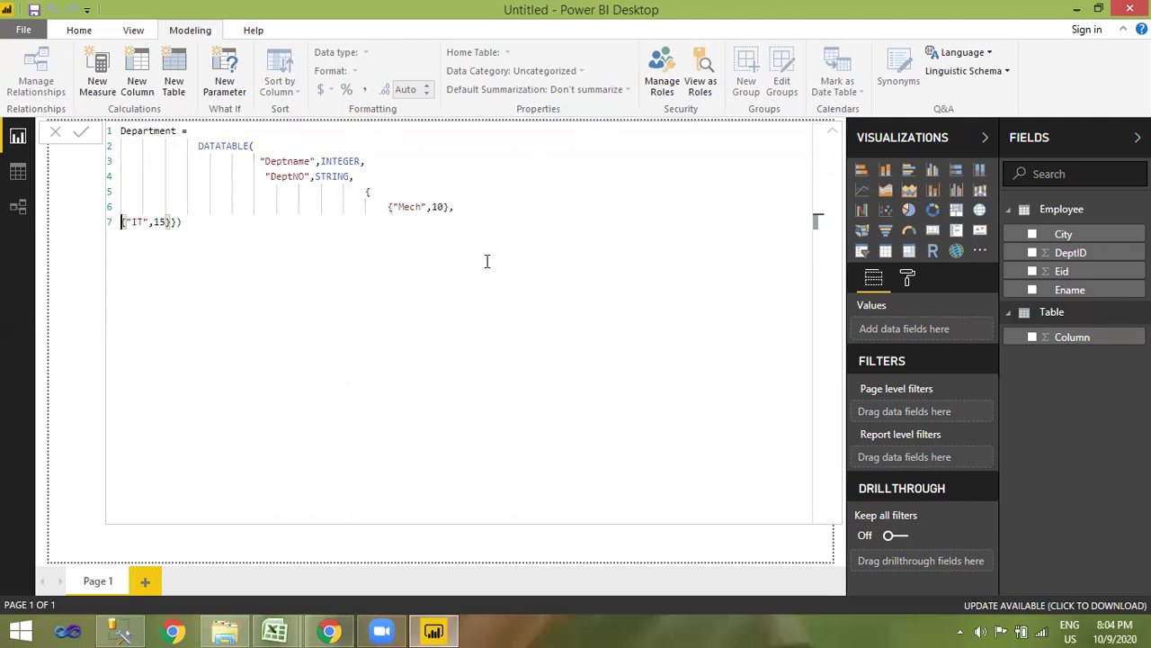
key("Tab")
key("Tab")
key("Tab")
key("Tab")
key("Tab")
key("Tab")
key("Tab")
key("Tab")
key("Tab")
key("Tab")
key("Tab")
key("Tab")
key("Tab")
key("Tab")
key("Tab")
key("Tab")
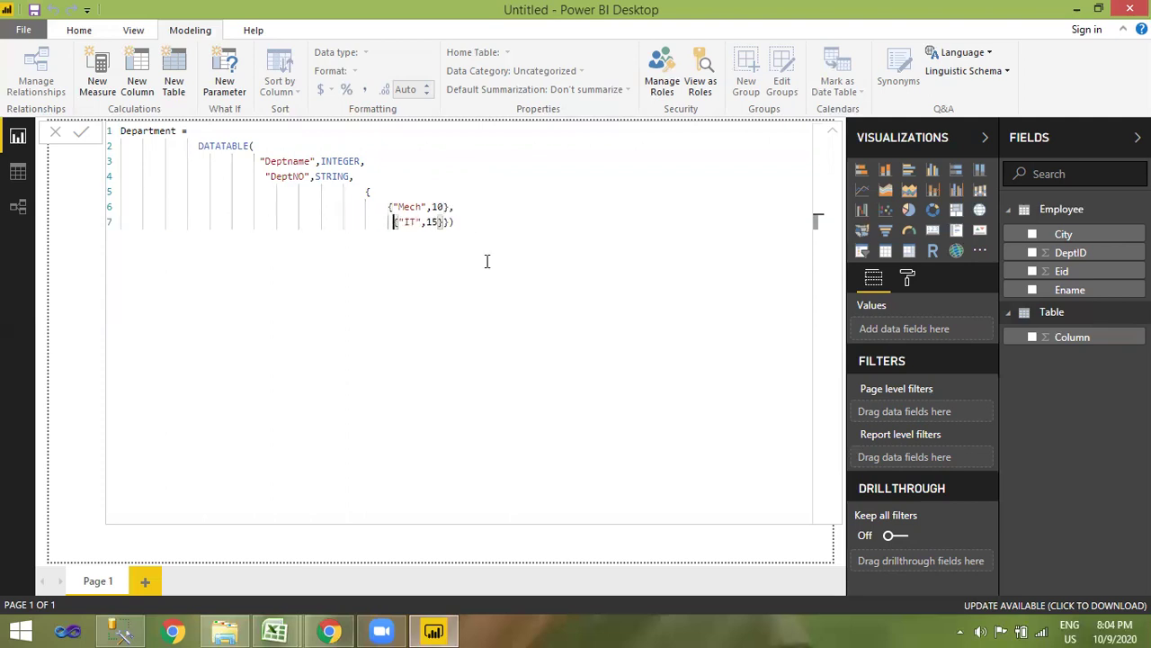
key("BackSpace")
Step: Move the outer closing brace to its own indented line below the IT row
key("Right")
key("Right")
key("Right")
key("Right")
key("Right")
key("Right")
key("Right")
key("Right")
key("Right")
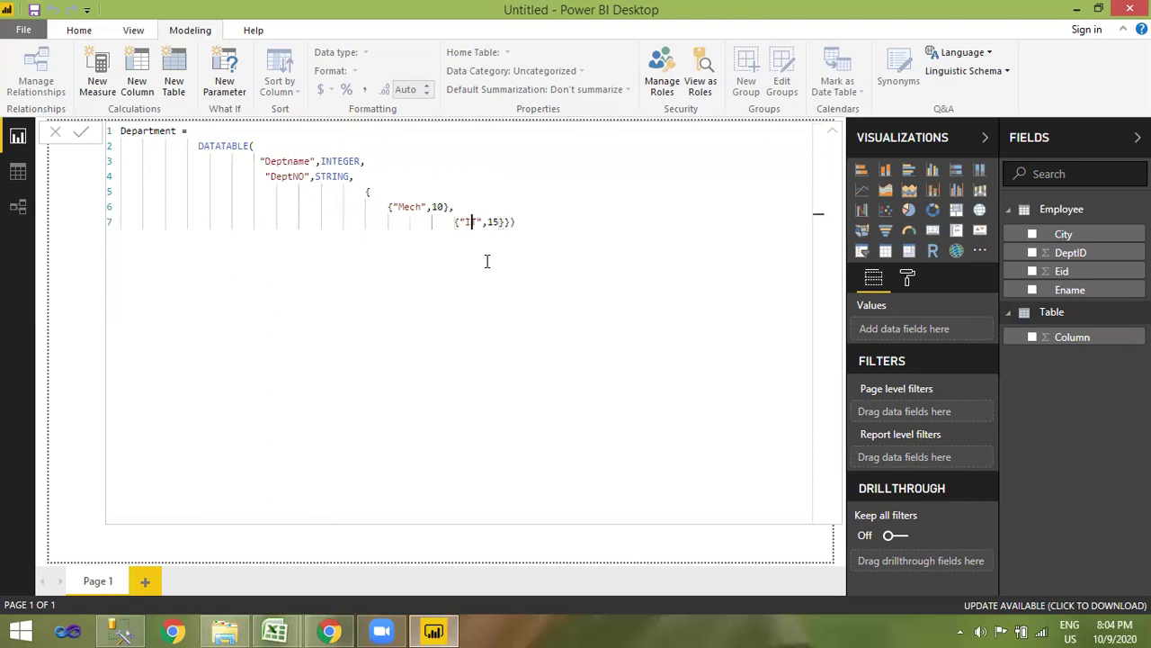
key("Return")
key("Tab")
key("Tab")
key("Tab")
key("Tab")
key("Tab")
key("Tab")
key("Tab")
key("Tab")
key("Tab")
key("Tab")
key("Tab")
key("Tab")
key("Tab")
key("Tab")
key("Tab")
key("Tab")
key("Tab")
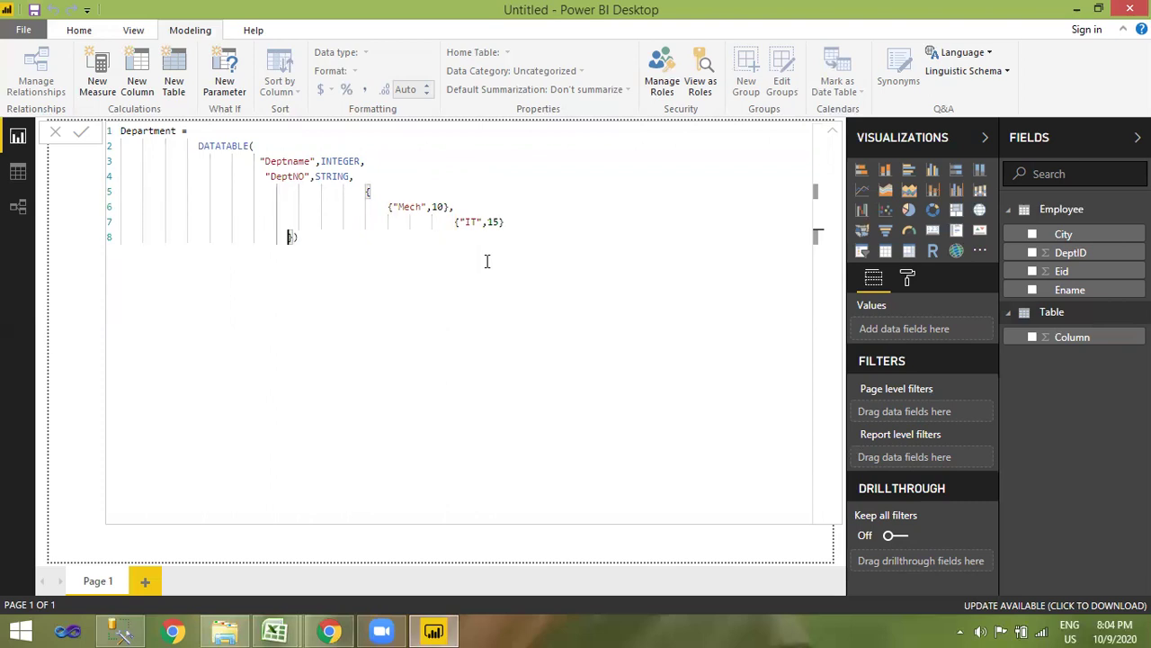
key("Tab")
Step: Move the closing parenthesis to its own indented last line and commit the Department formula
key("Right")
key("Return")
key("Tab")
key("Tab")
key("Tab")
key("Tab")
key("Tab")
key("Tab")
key("Tab")
key("Tab")
key("Tab")
key("Tab")
key("Tab")
key("Tab")
key("Tab")
key("Tab")
key("Tab")
key("Tab")
key("Tab")
key("Tab")
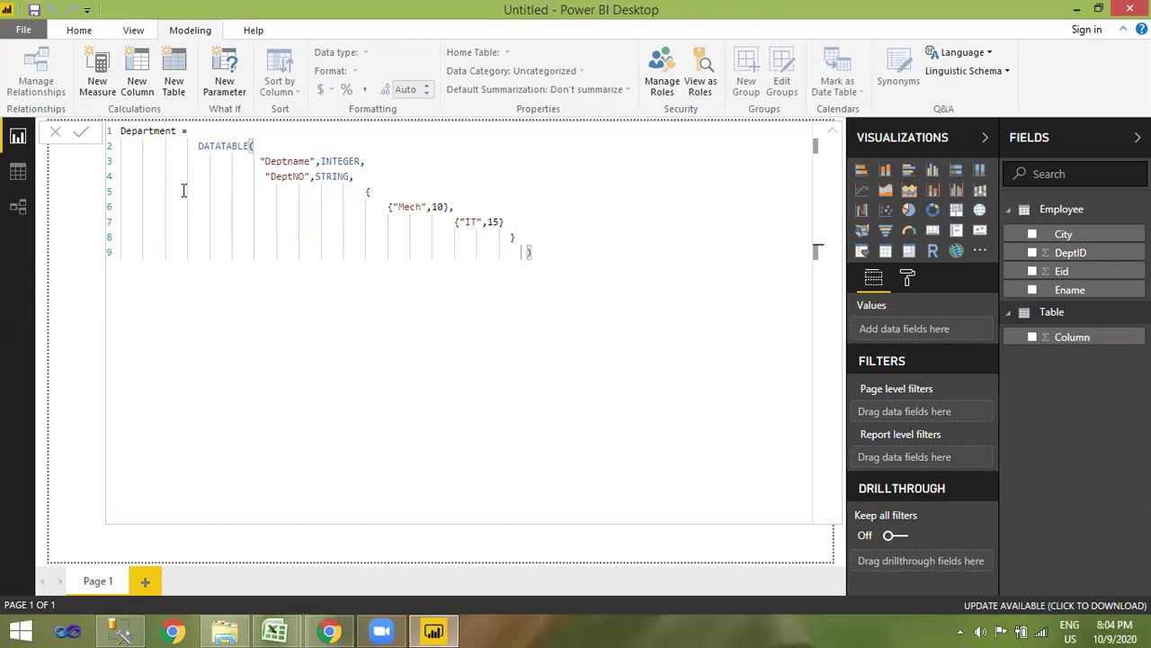
left_click(86, 139)
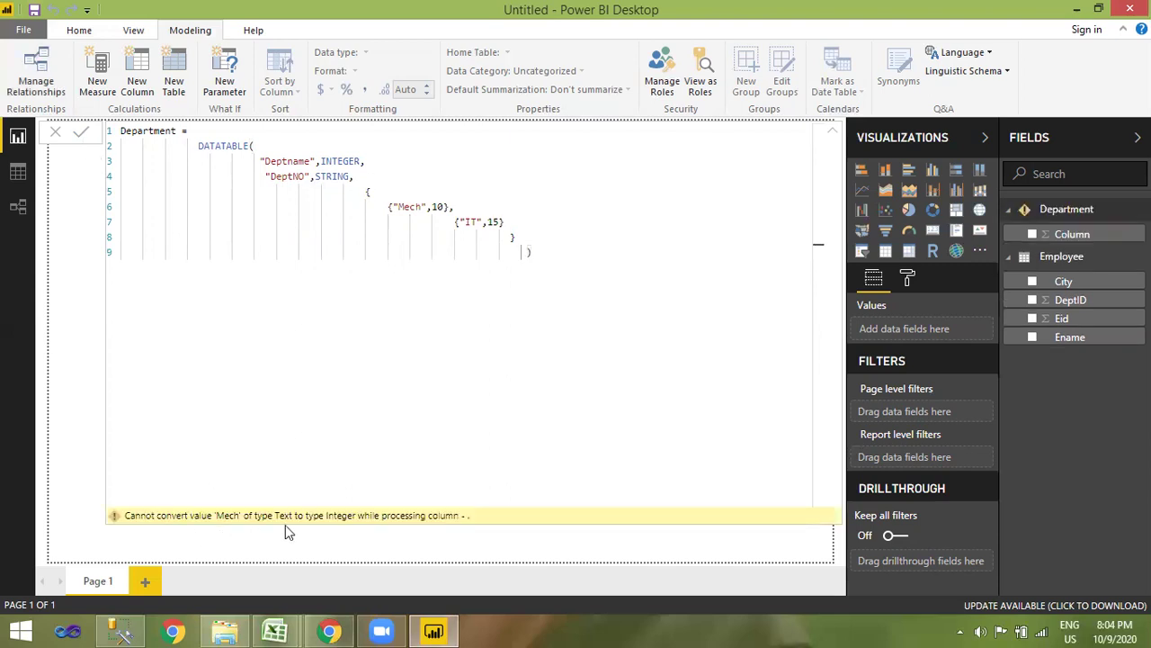
Step: Change the Deptname type to STRING and the DeptNO type to INTEGER, and commit the Department formula
double_click(345, 162)
type("S")
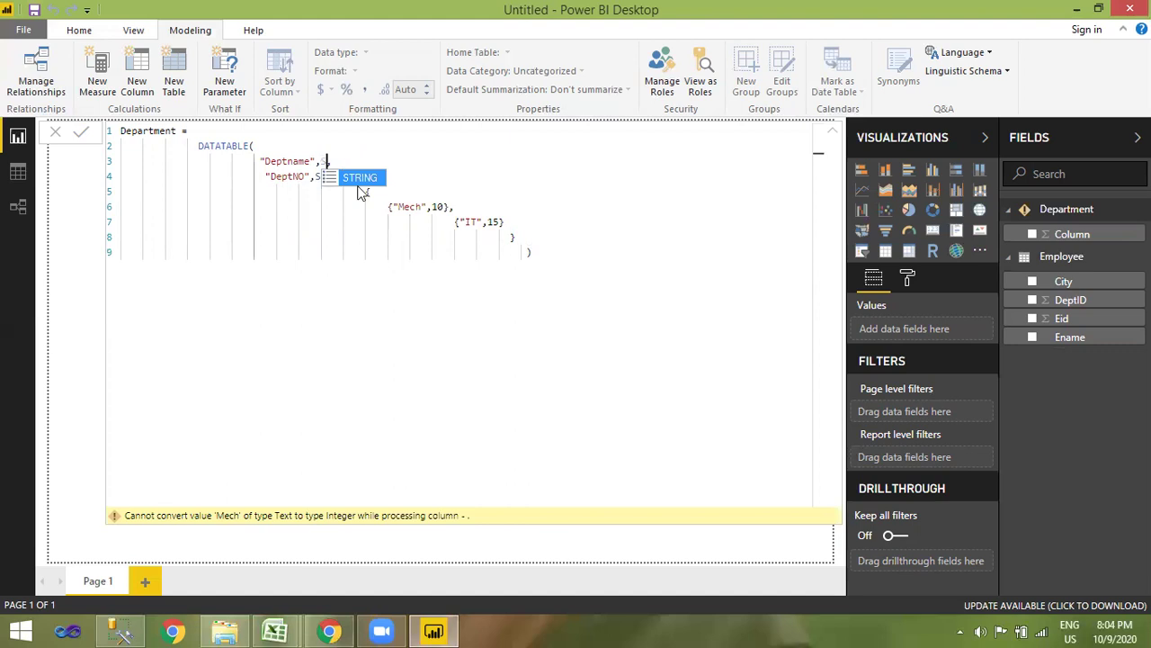
left_click(360, 178)
double_click(332, 176)
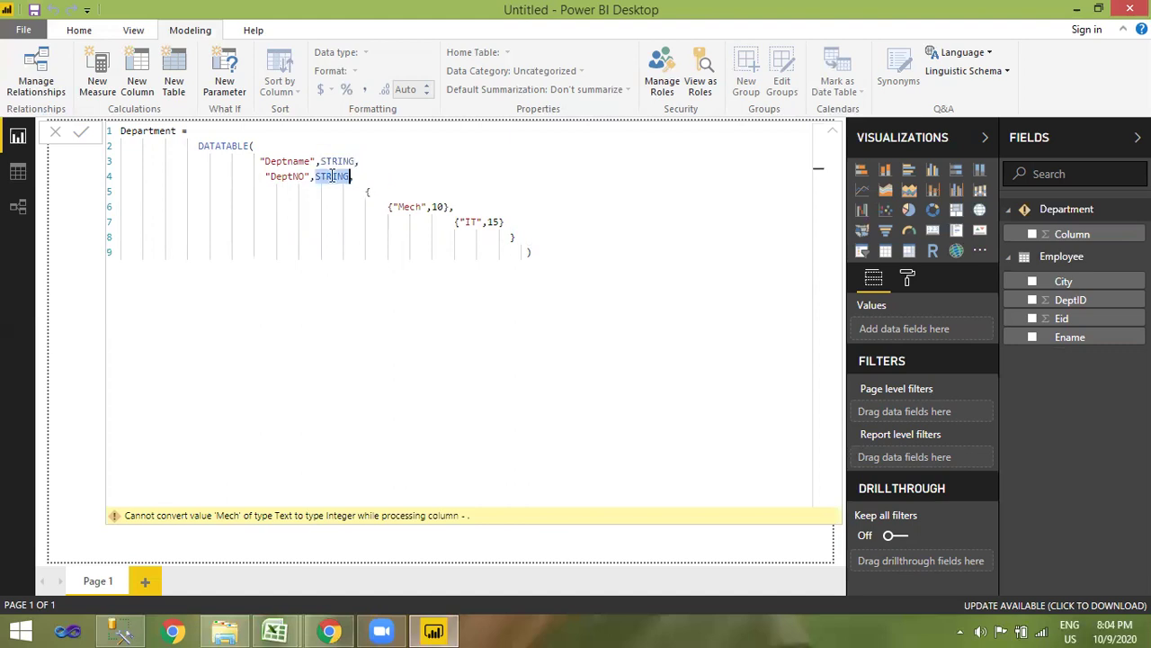
type("IN")
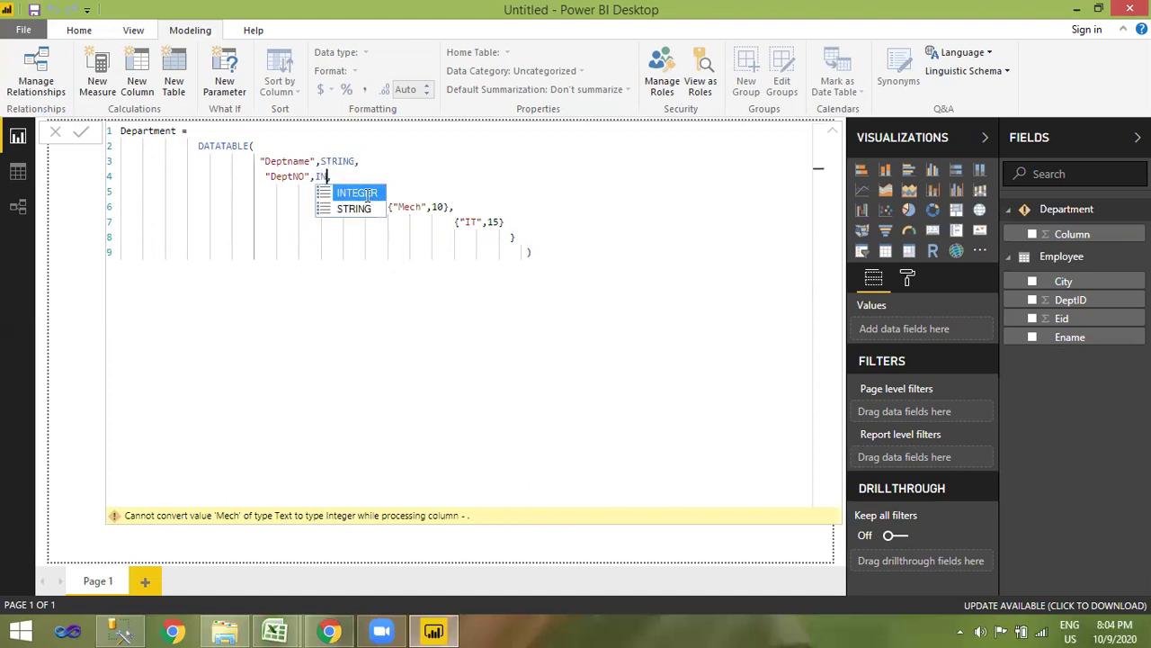
left_click(365, 192)
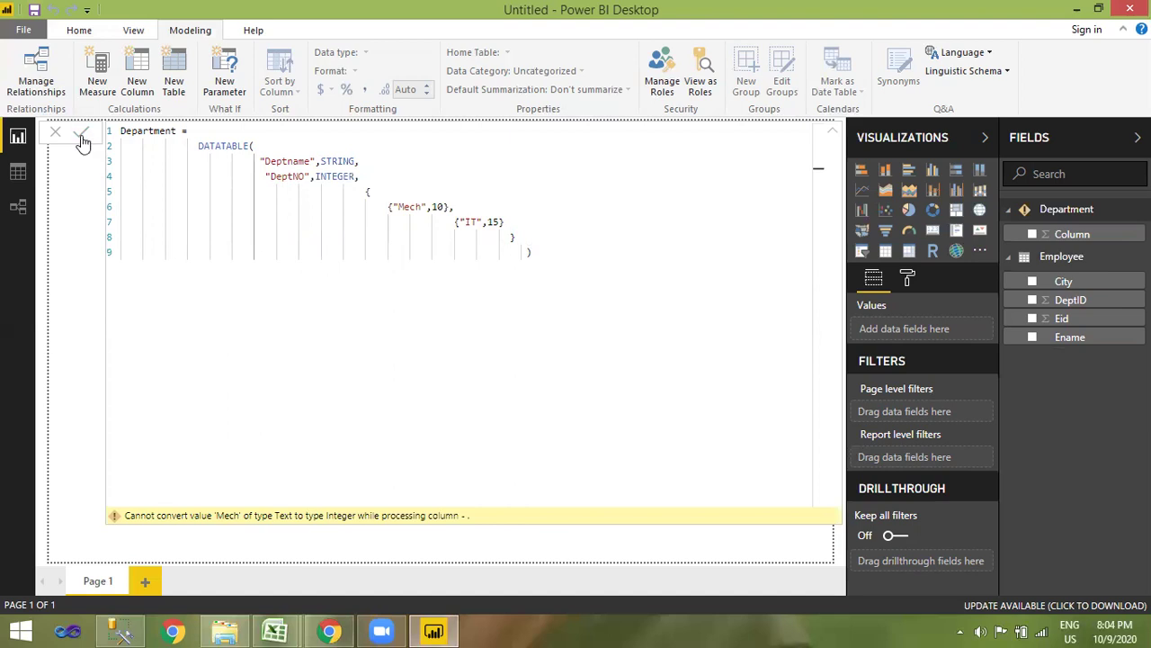
left_click(80, 139)
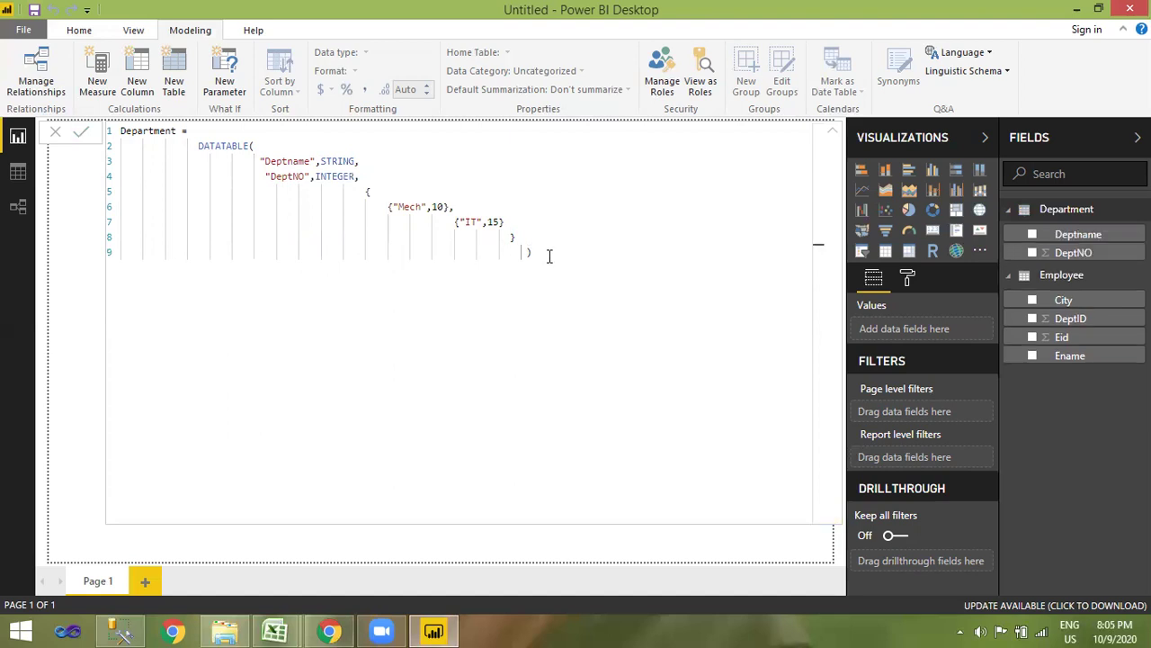
Step: Copy the whole Department formula and display the Department table in the Data view
left_click_drag(531, 256, 121, 131)
key("ctrl+c")
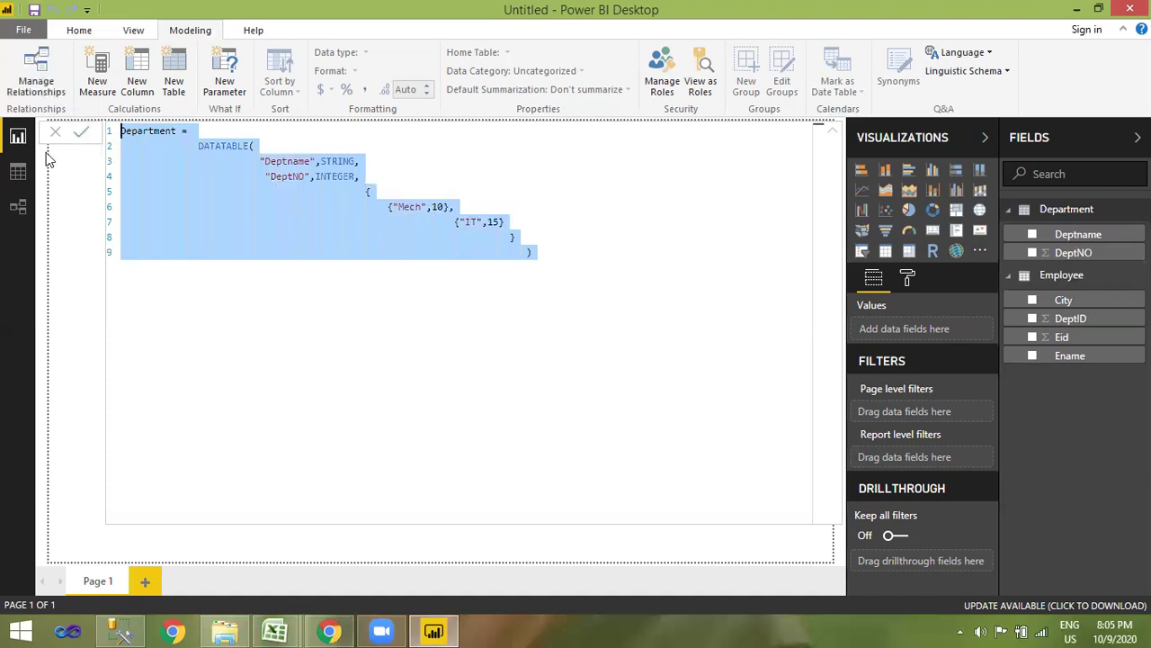
left_click(18, 171)
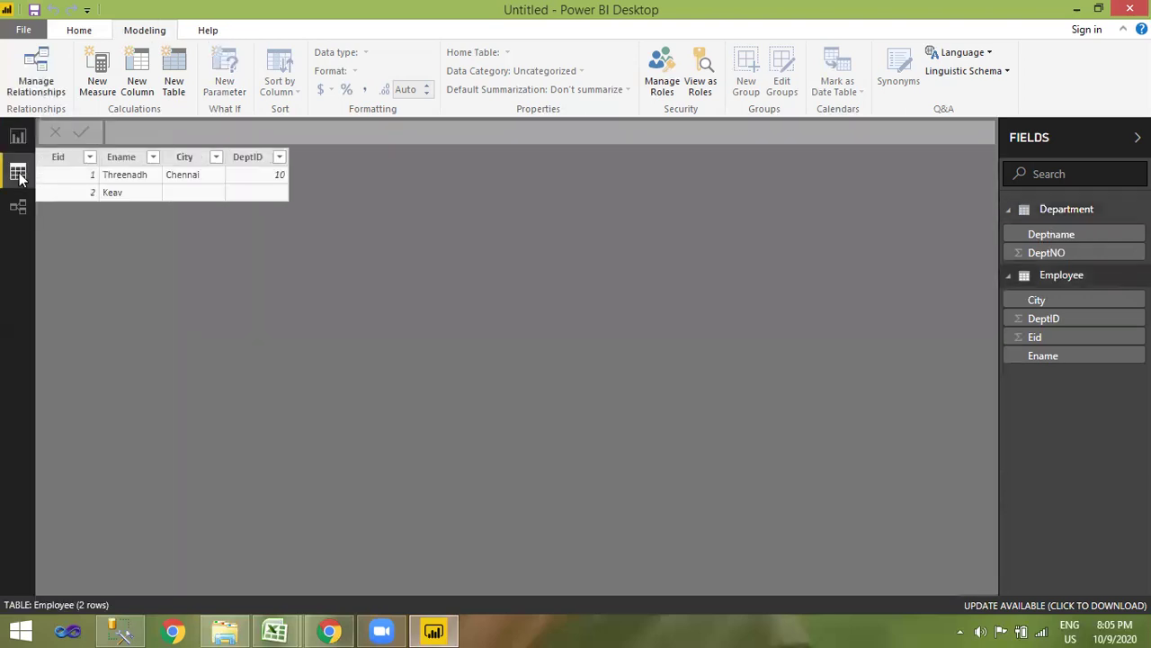
left_click(1057, 209)
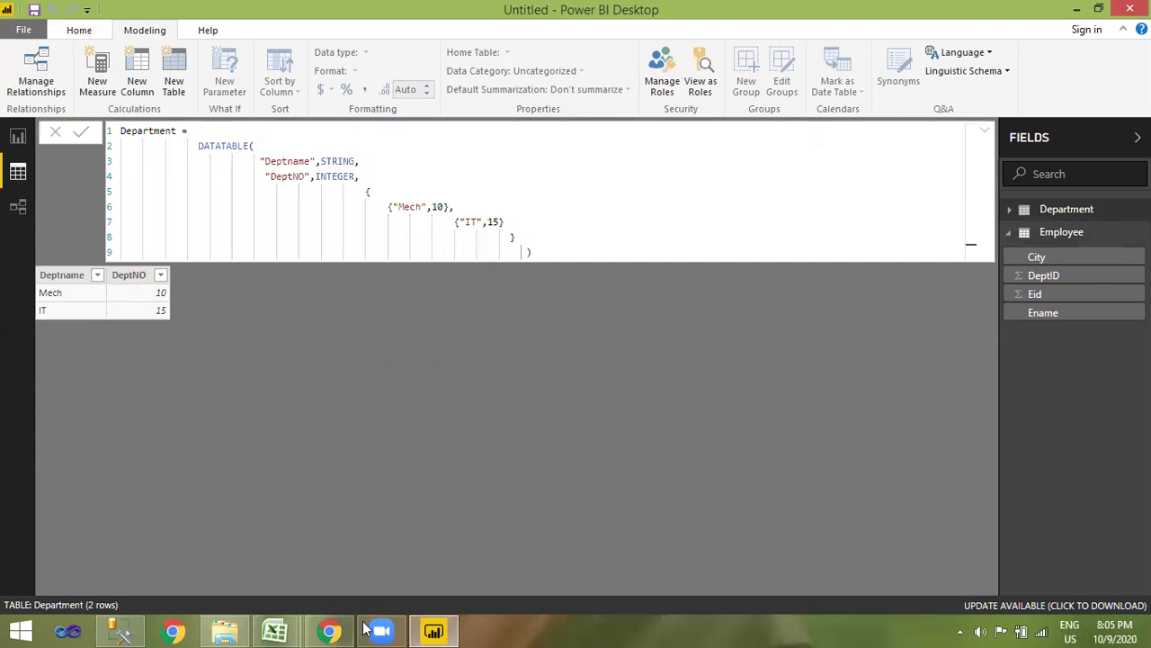
Step: Switch to SQL Server Management Studio and paste the Department formula above the CREATE TABLE Employee statement
left_click(119, 631)
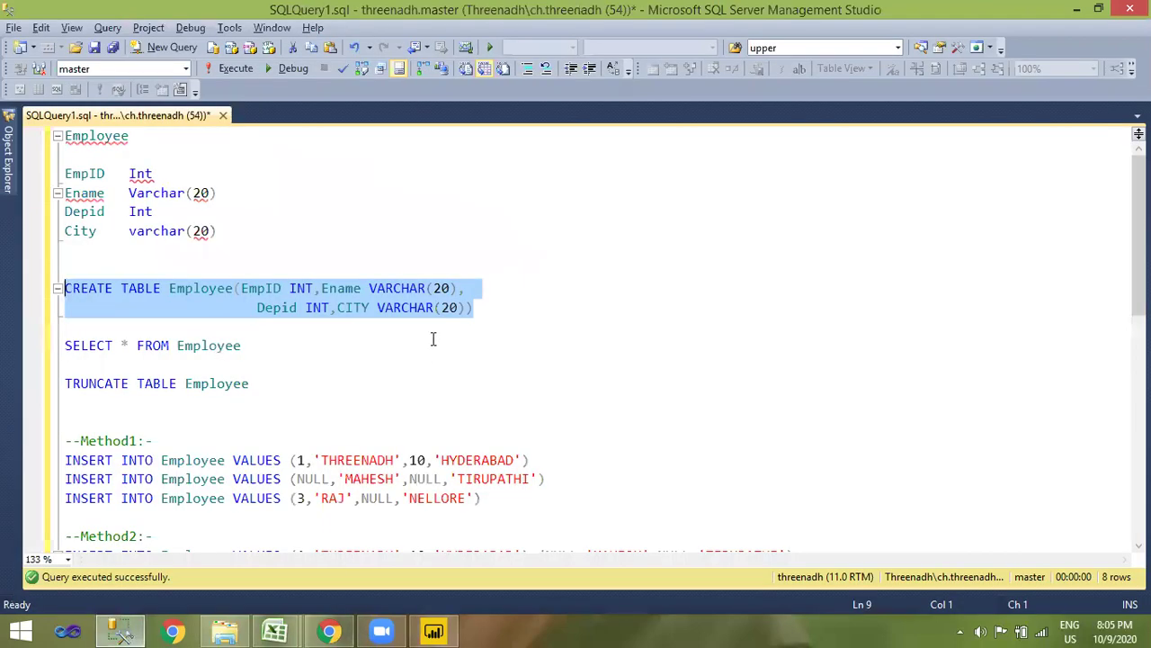
left_click(517, 304)
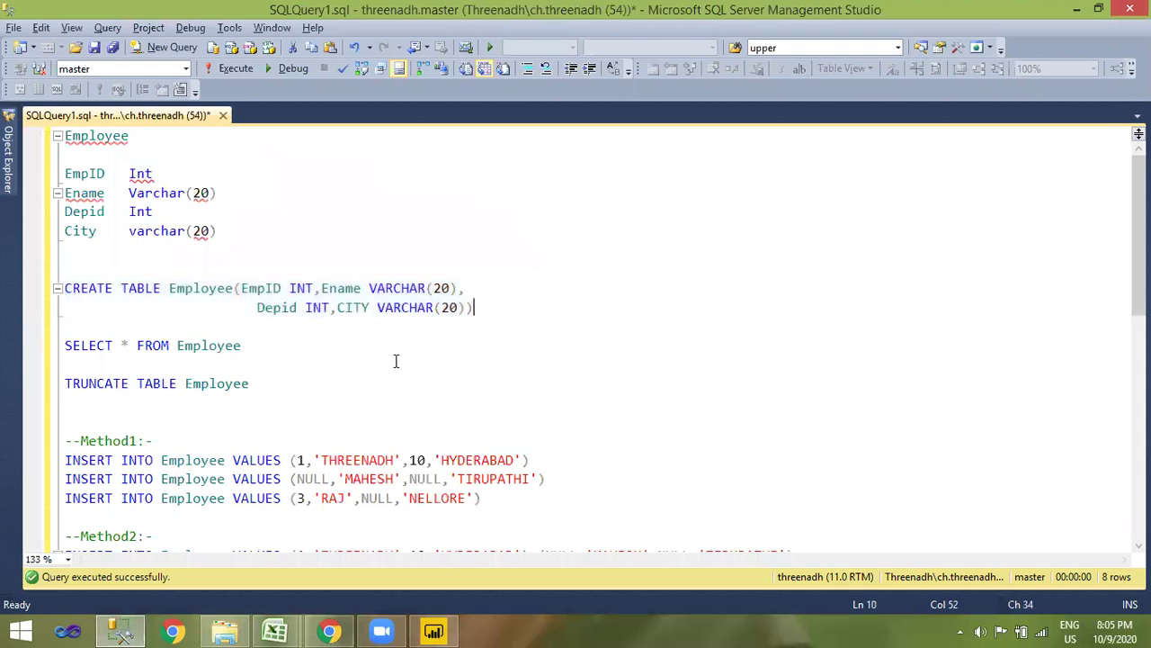
scroll(644, 370, "down", 1)
scroll(272, 314, "up", 1)
left_click(136, 256)
key("Return")
key("Return")
key("ctrl+v")
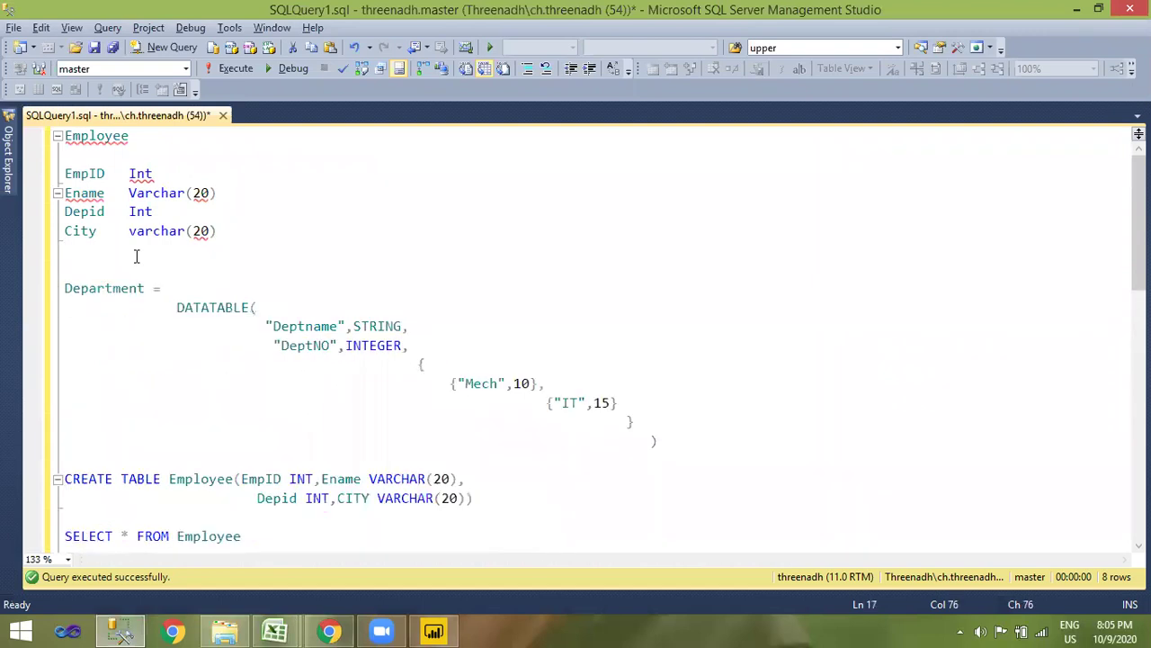
scroll(588, 329, "down", 2)
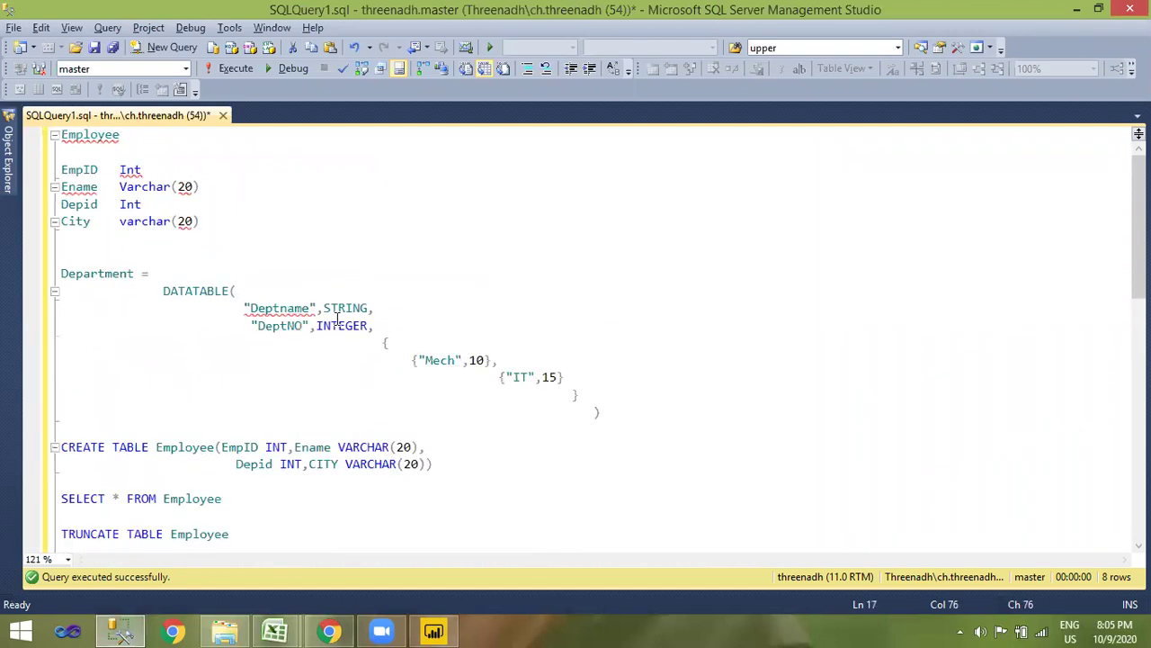
scroll(477, 253, "down", 1)
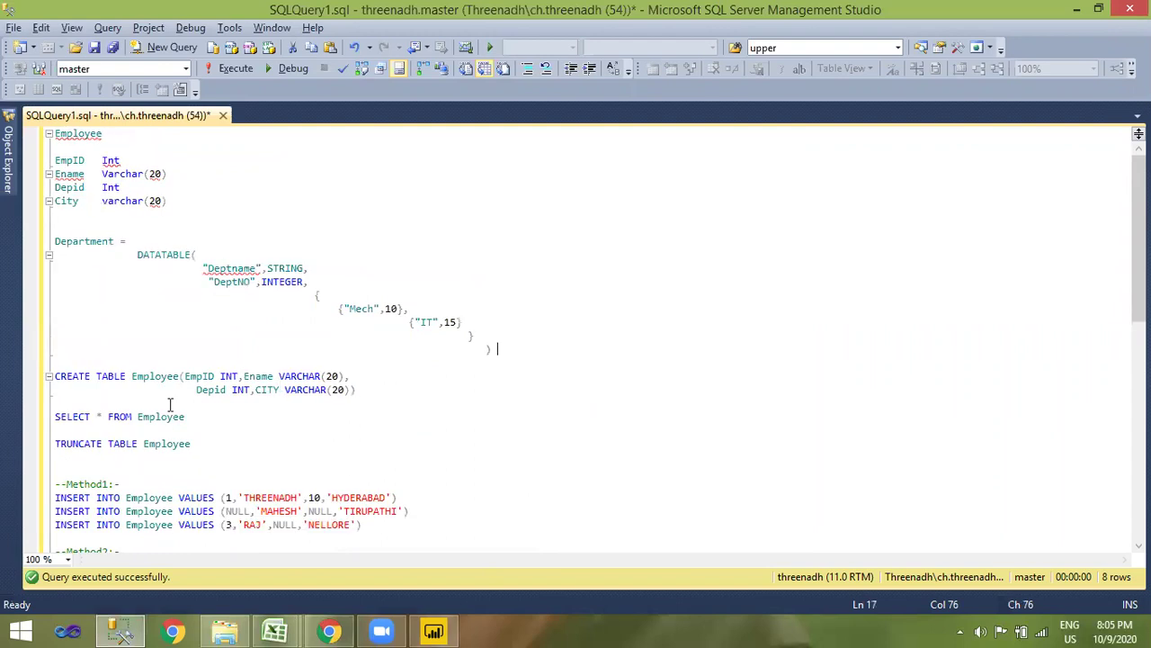
Step: Switch to Power BI Desktop and return to the Report view with the Home commands shown
left_click(434, 630)
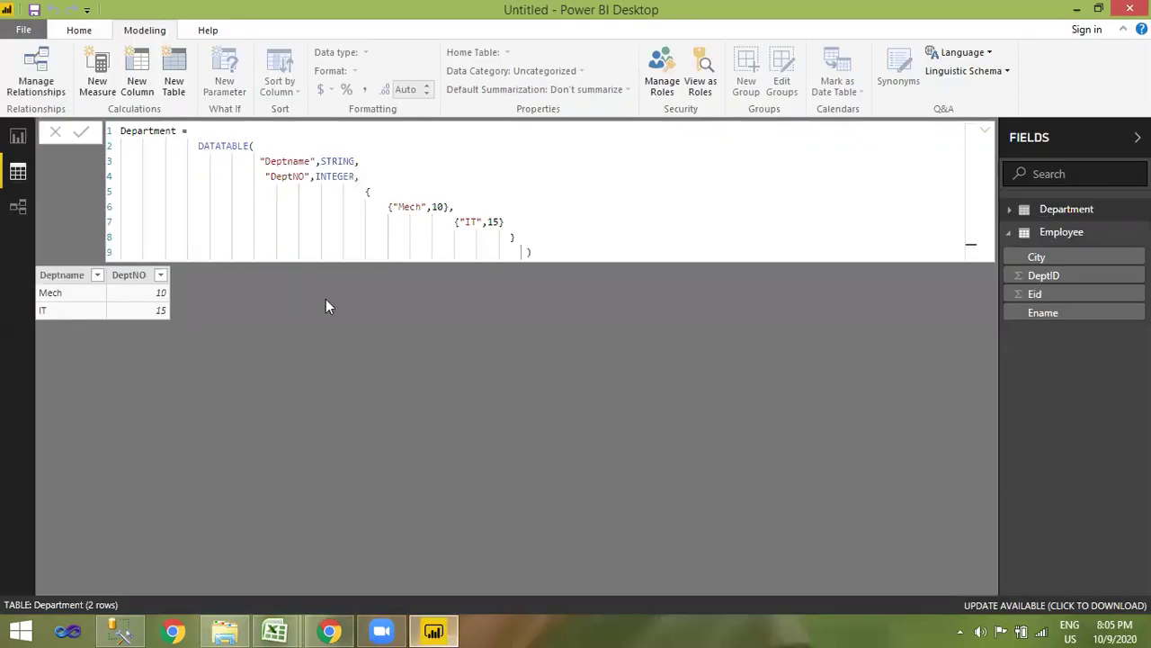
left_click(18, 137)
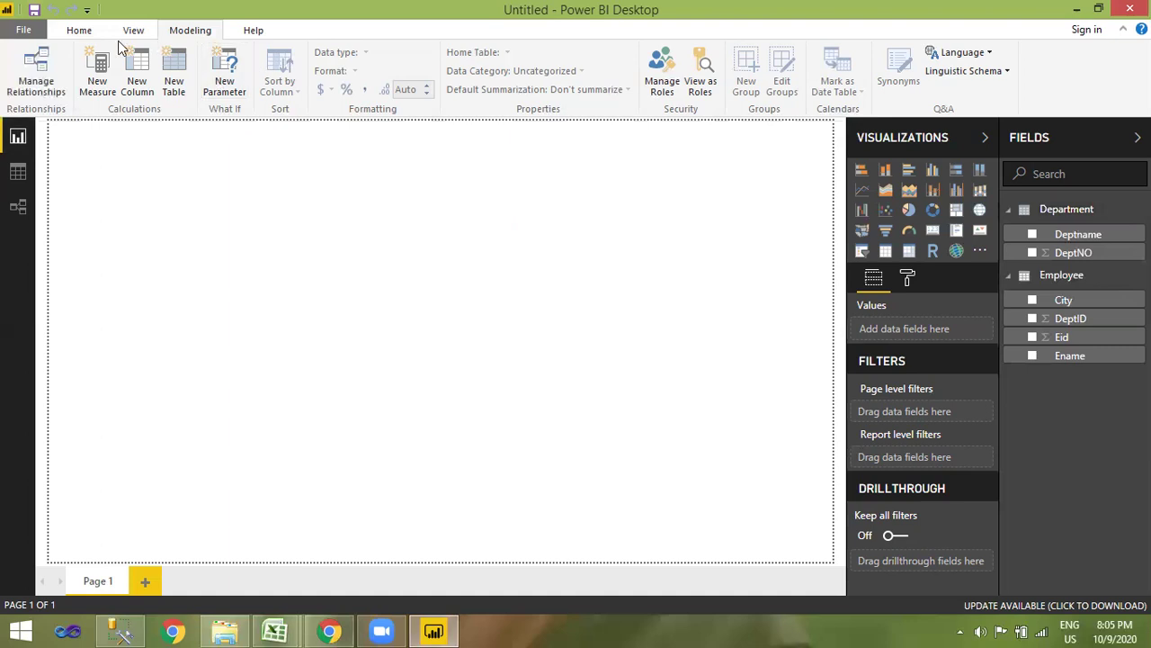
left_click(78, 30)
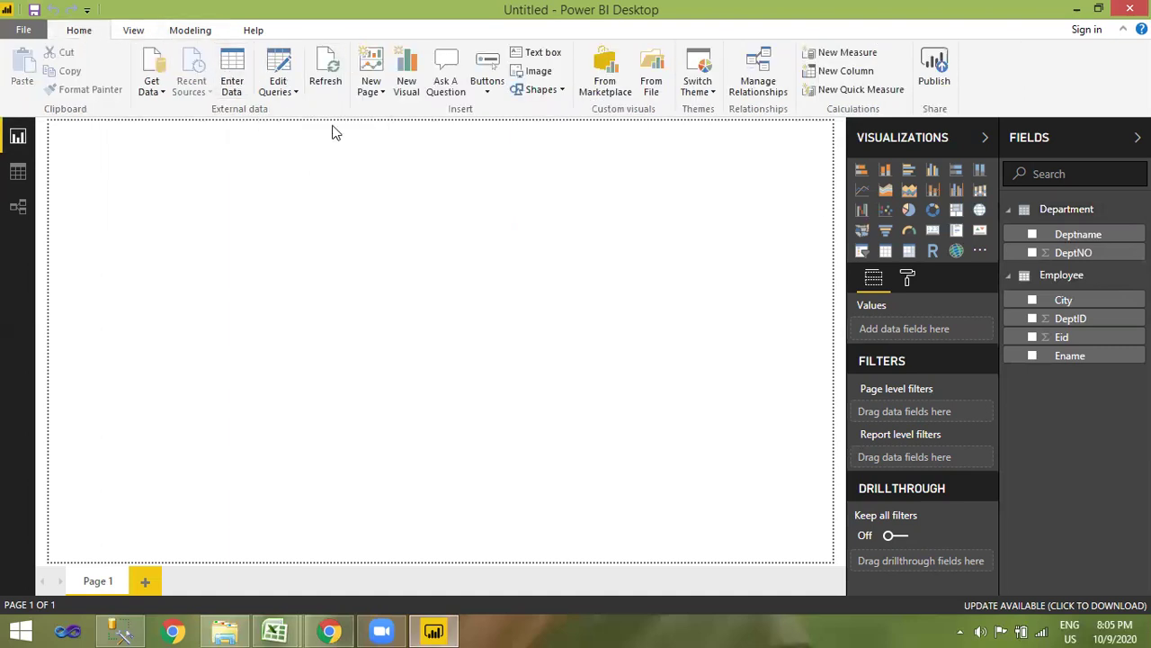
Step: Switch to SQL Server Management Studio and highlight the pasted Department DATATABLE formula for review
key("alt+Tab")
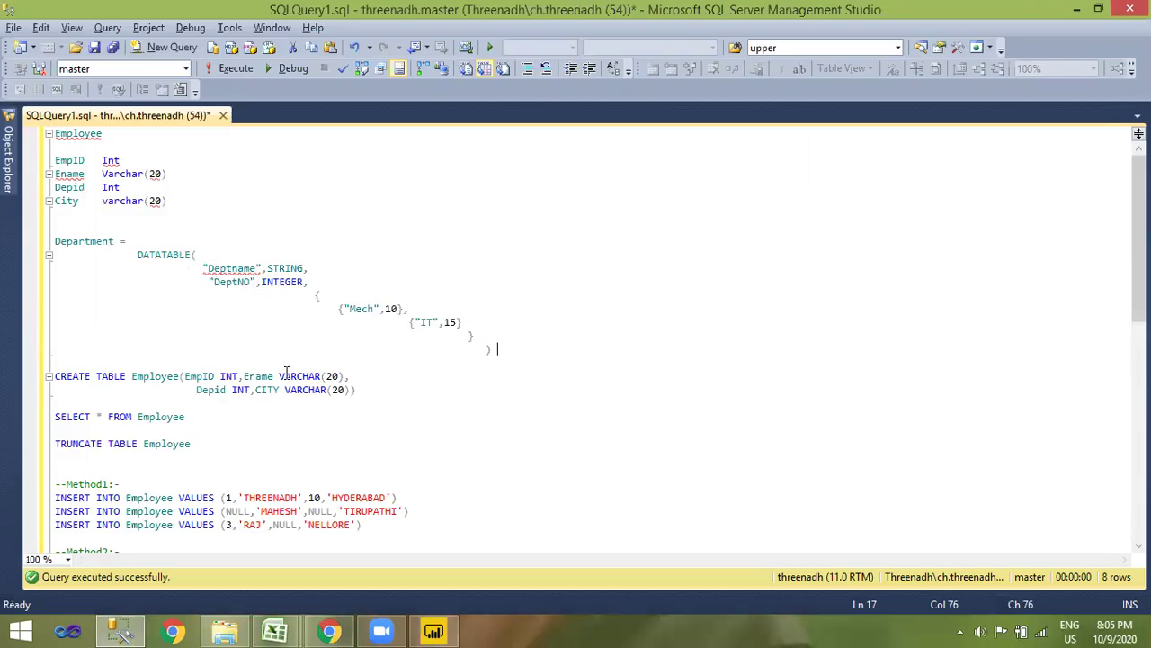
scroll(286, 373, "down", 2)
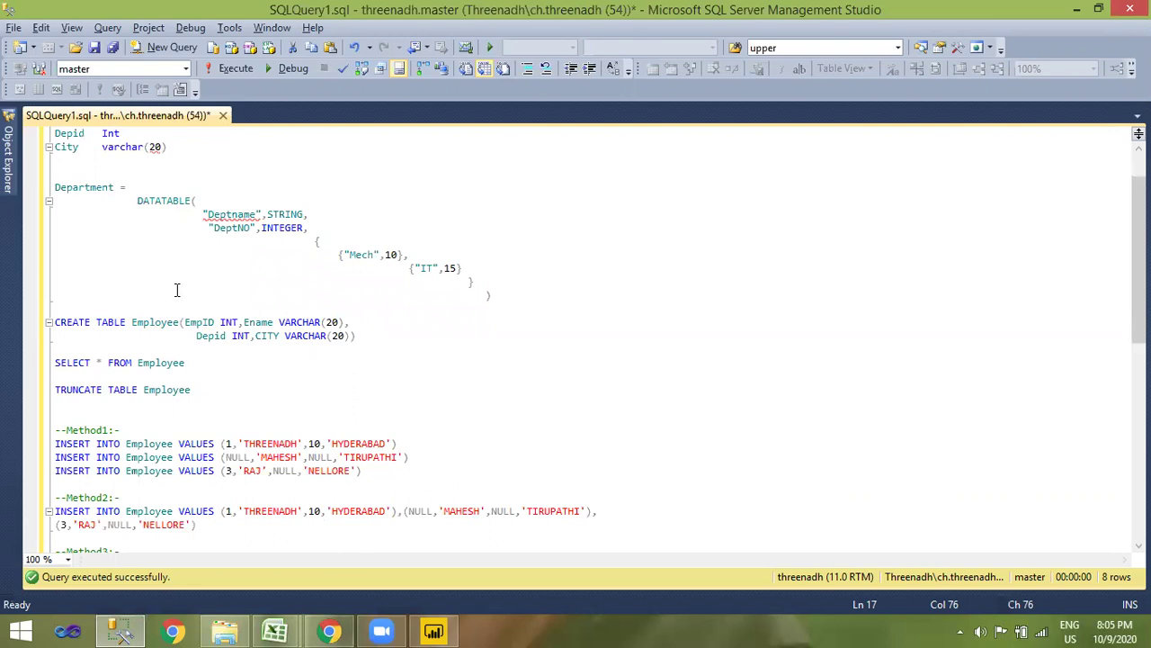
left_click(139, 199)
left_click_drag(144, 199, 508, 295)
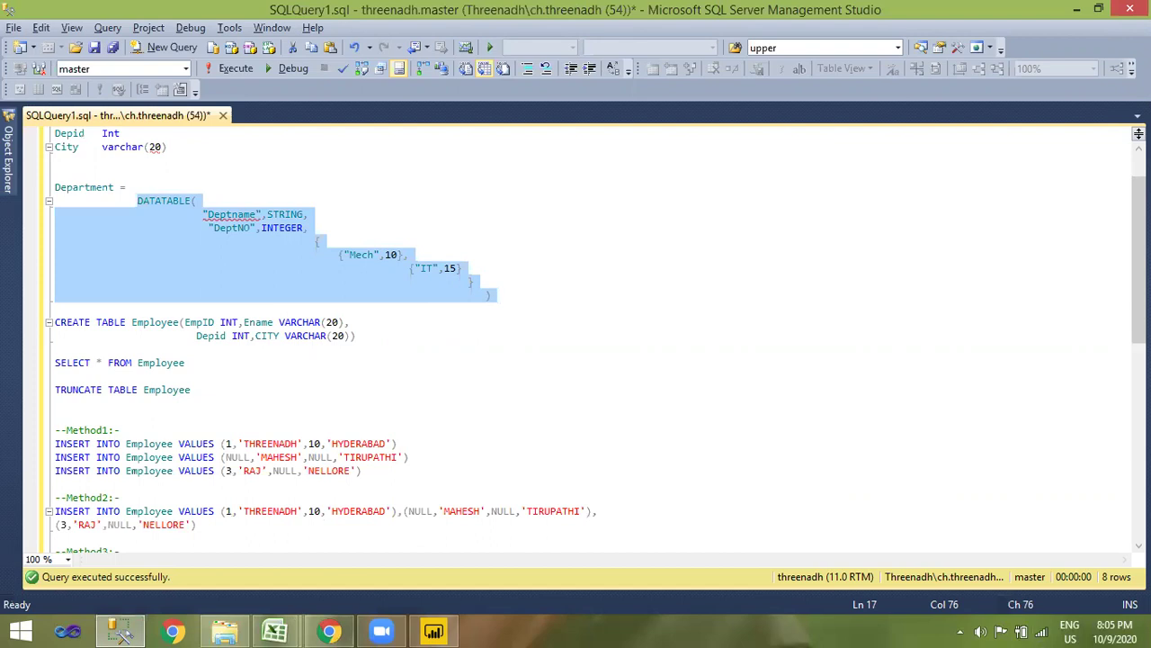
mouse_move(1138, 132)
left_click(362, 409)
left_click_drag(500, 294, 43, 189)
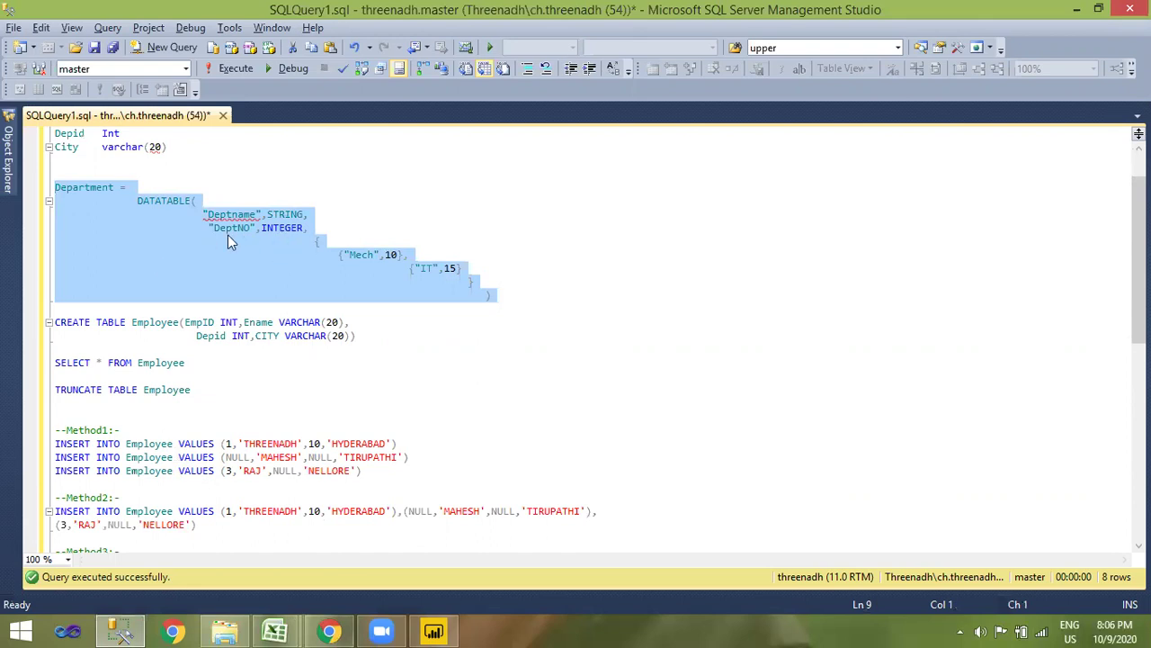
Step: Compare the DATATABLE keyword, table name and column names with those in the CREATE TABLE Employee statement
left_click(292, 282)
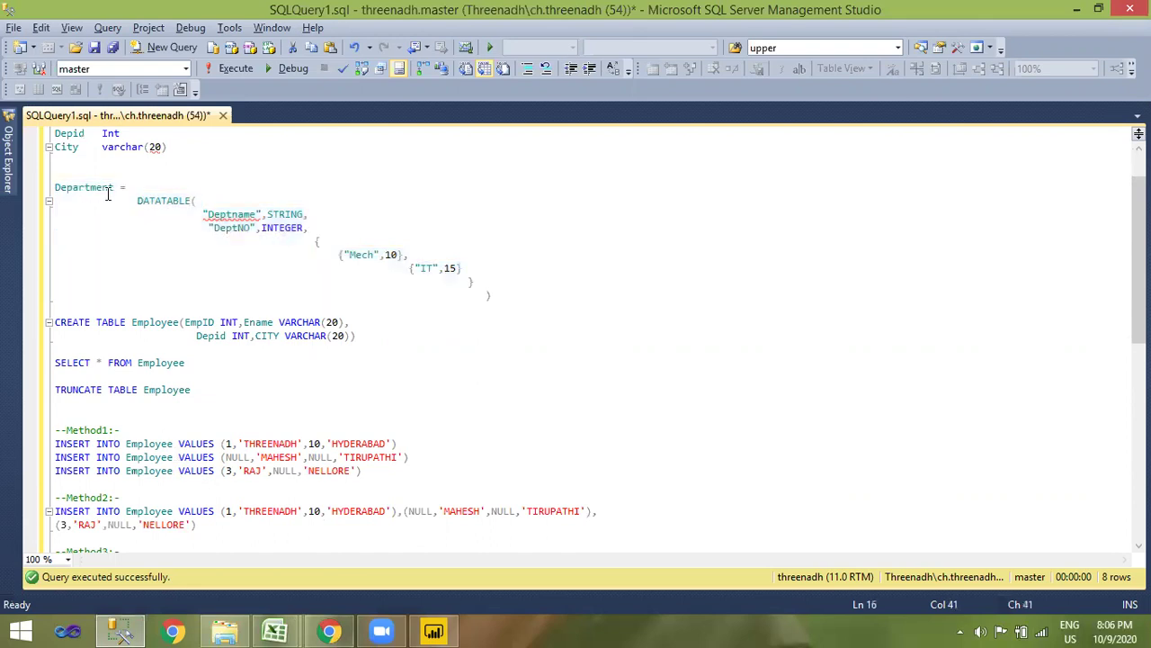
double_click(157, 200)
left_click(157, 201)
double_click(157, 201)
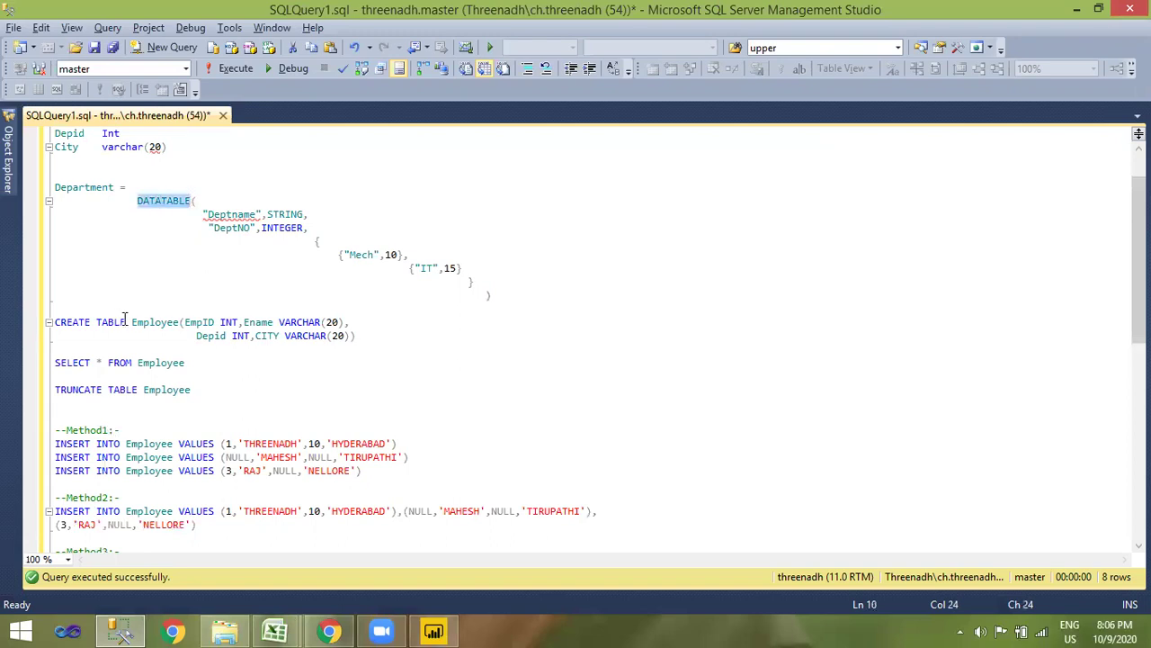
left_click(124, 321)
key("shift+Home")
double_click(97, 189)
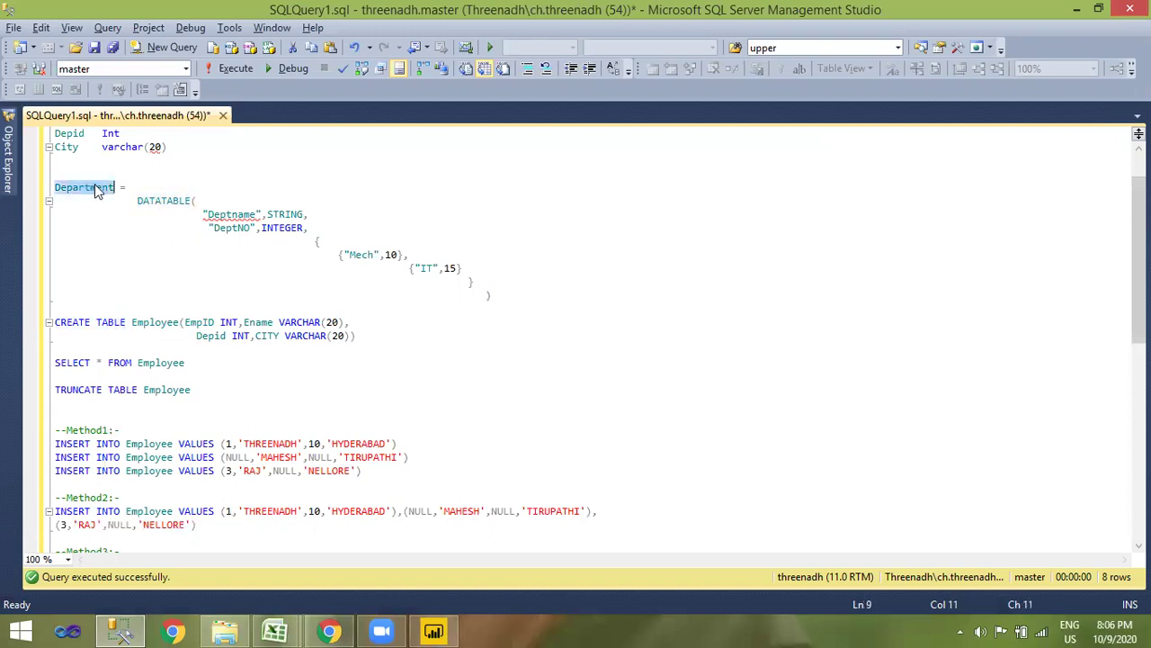
double_click(219, 214)
double_click(196, 324)
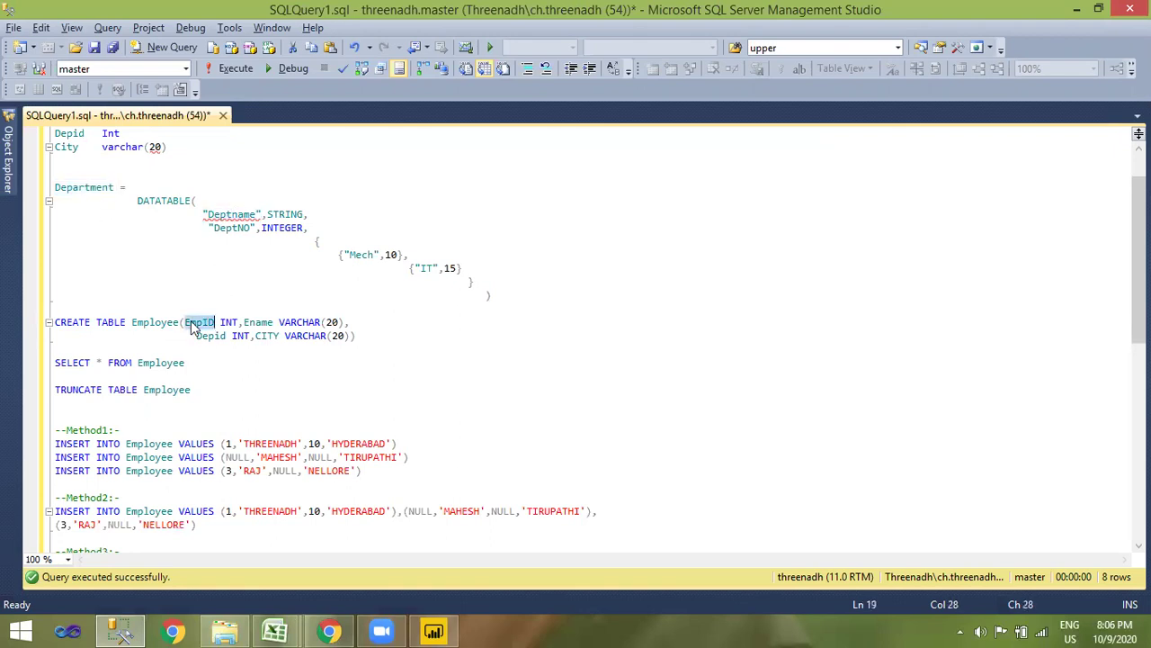
Step: Examine the column data types and the braced data rows against the Method2 INSERT INTO statement
left_click(286, 216)
left_click(285, 222)
left_click_drag(597, 511, 54, 513)
left_click(324, 241)
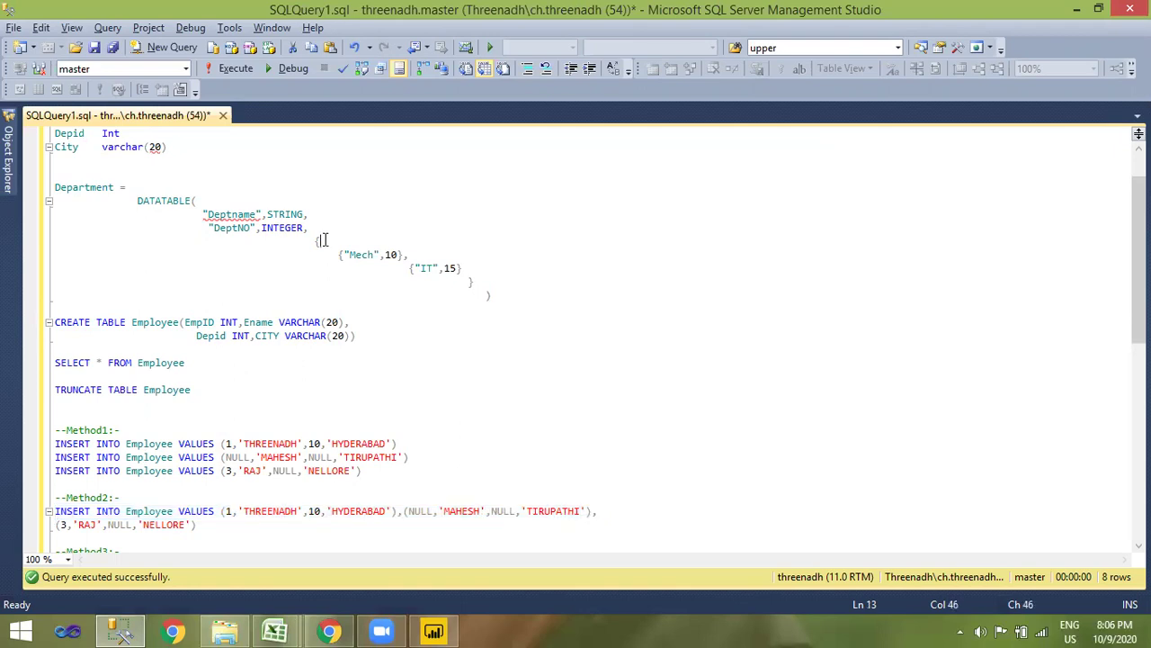
Step: Highlight the Department DATATABLE formula, switch to Power BI Desktop and review the Department table's rows before returning to the Report view
left_click_drag(334, 258, 13, 189)
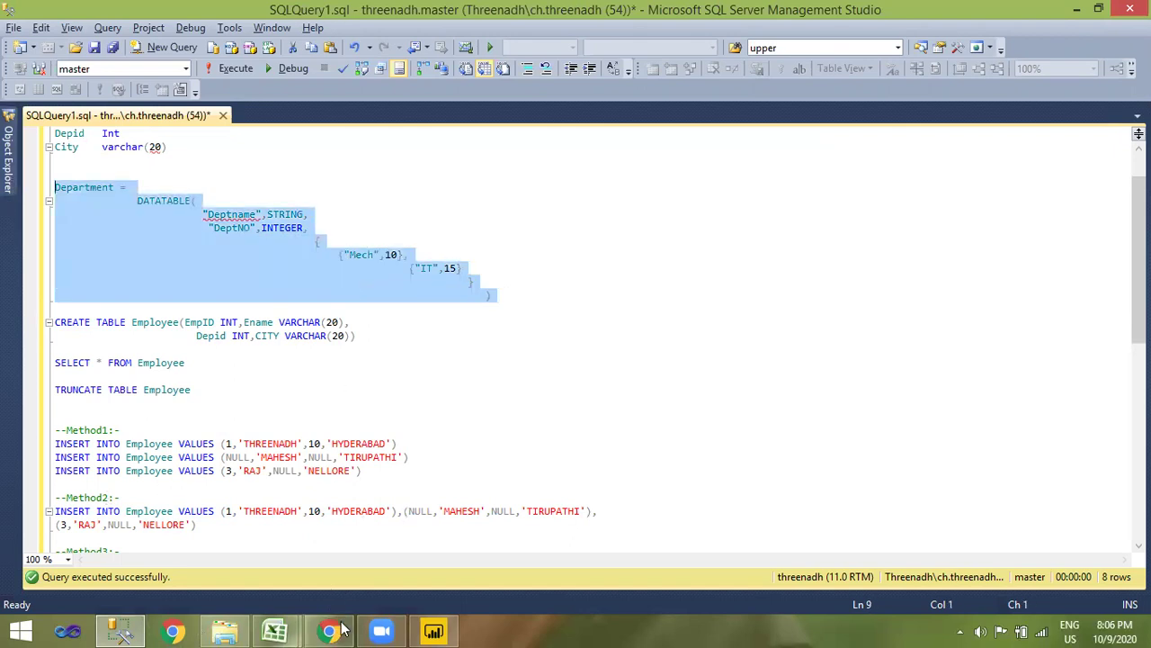
left_click(433, 631)
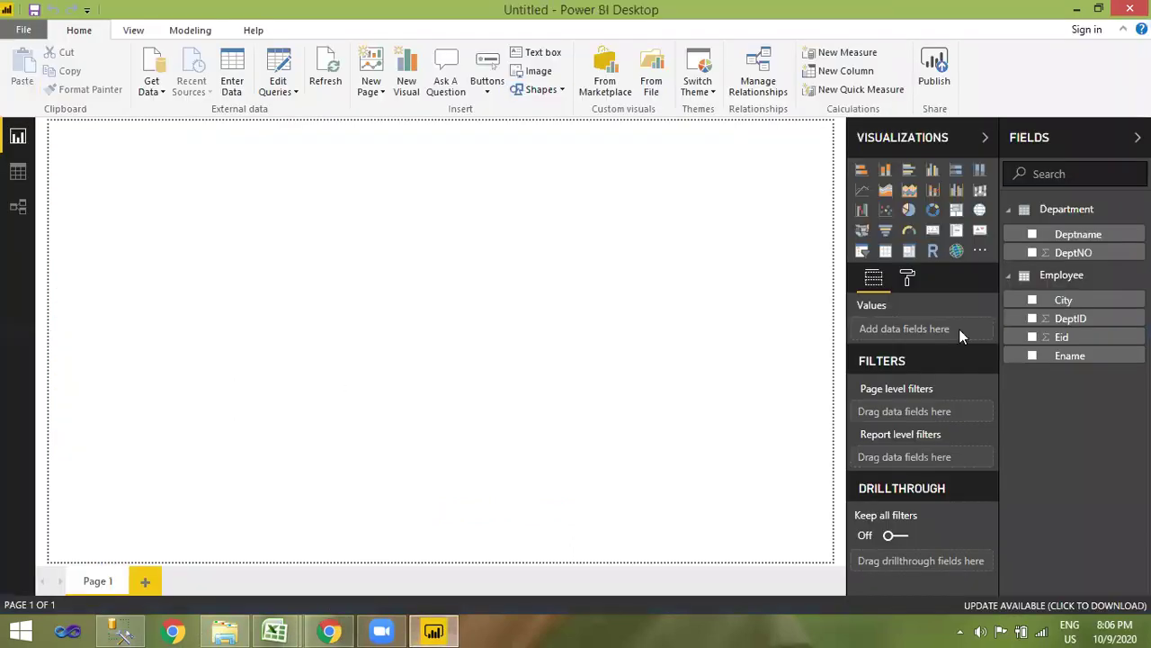
left_click(18, 171)
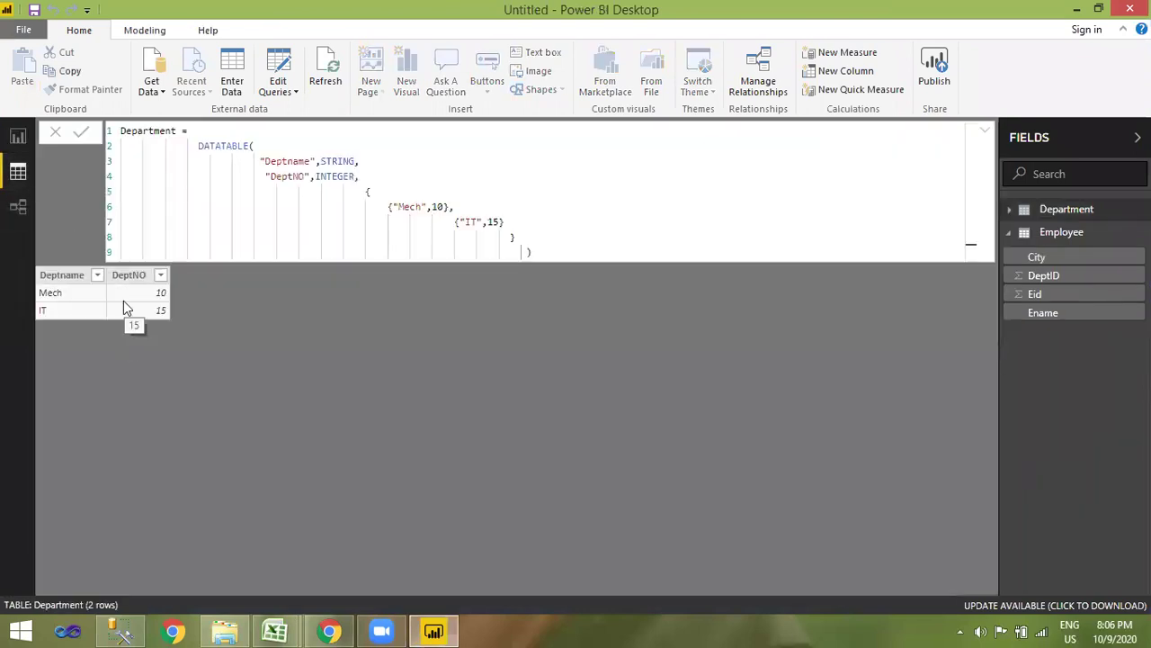
left_click(18, 136)
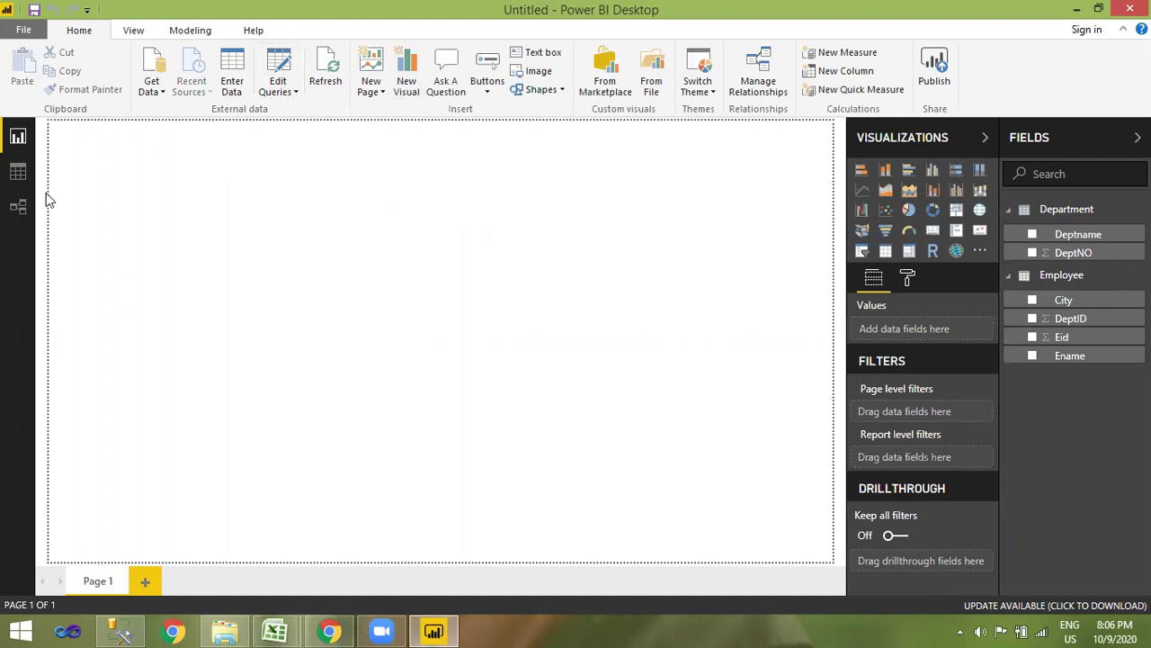
Step: Append the row {"CSE",25} after the IT row in the Department table's DATATABLE formula and commit it
left_click(19, 184)
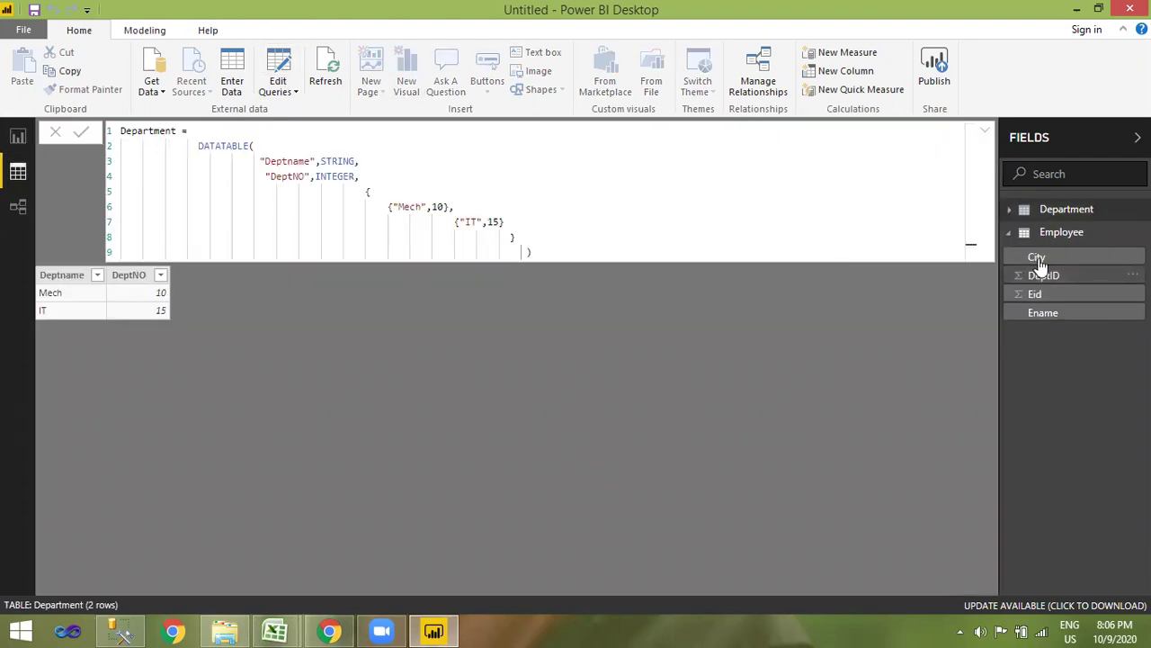
left_click(1061, 214)
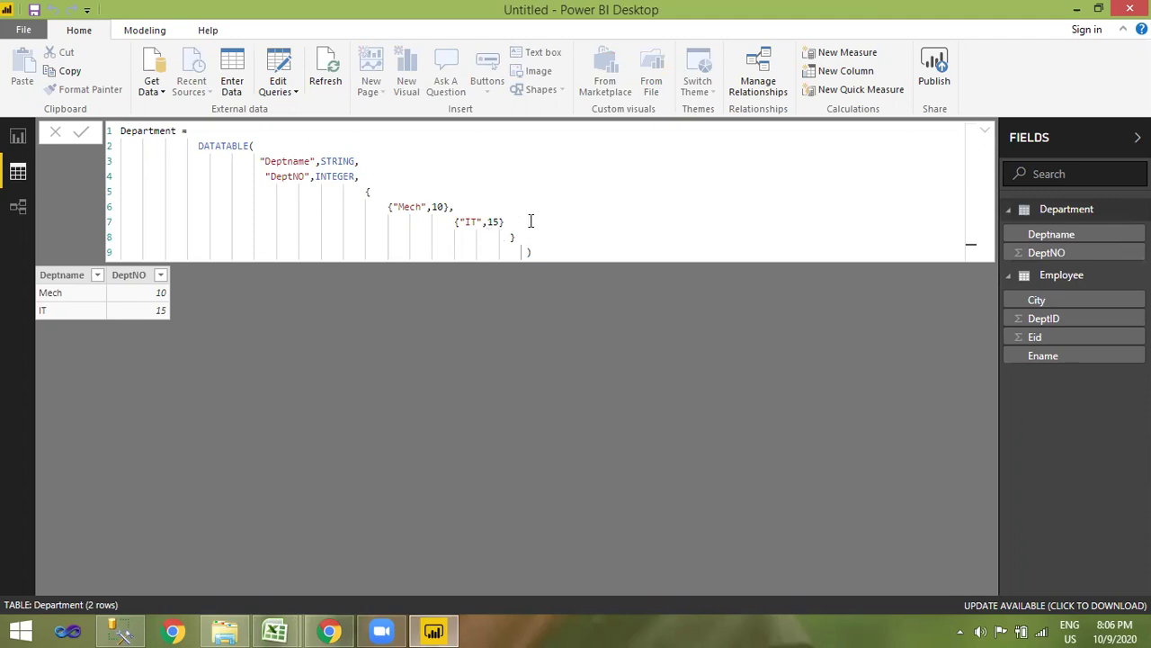
left_click(506, 221)
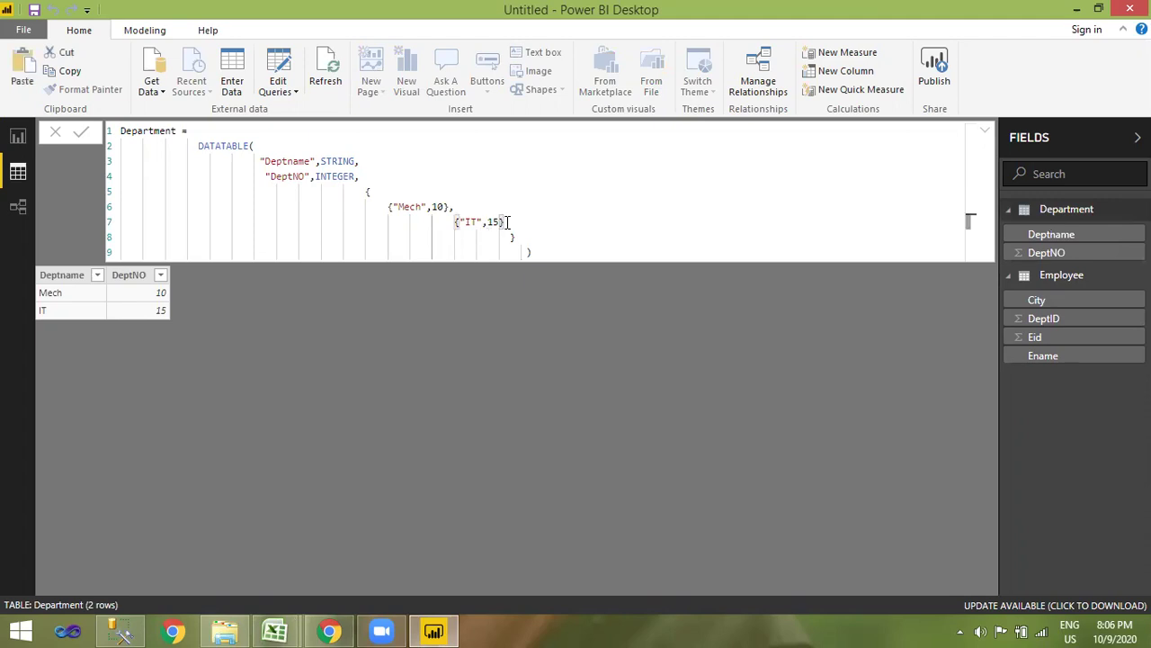
type(", ")
type("{}")
type("\"")
type("\"")
key("Left")
type("CSE")
key("Right")
type(",25")
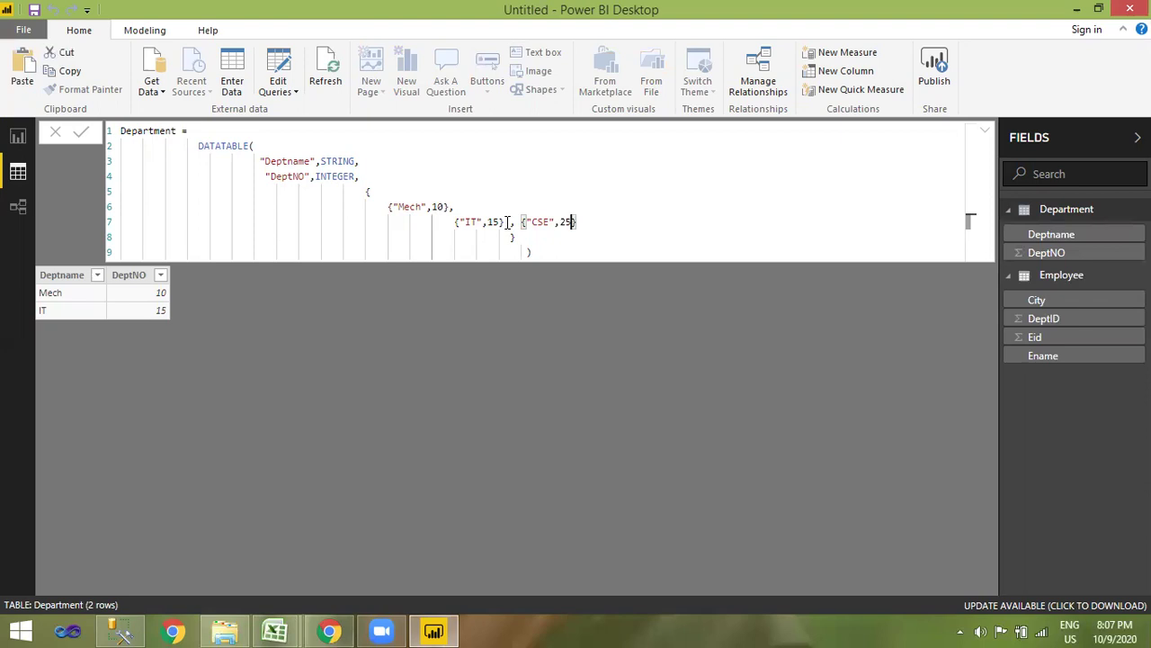
left_click(81, 133)
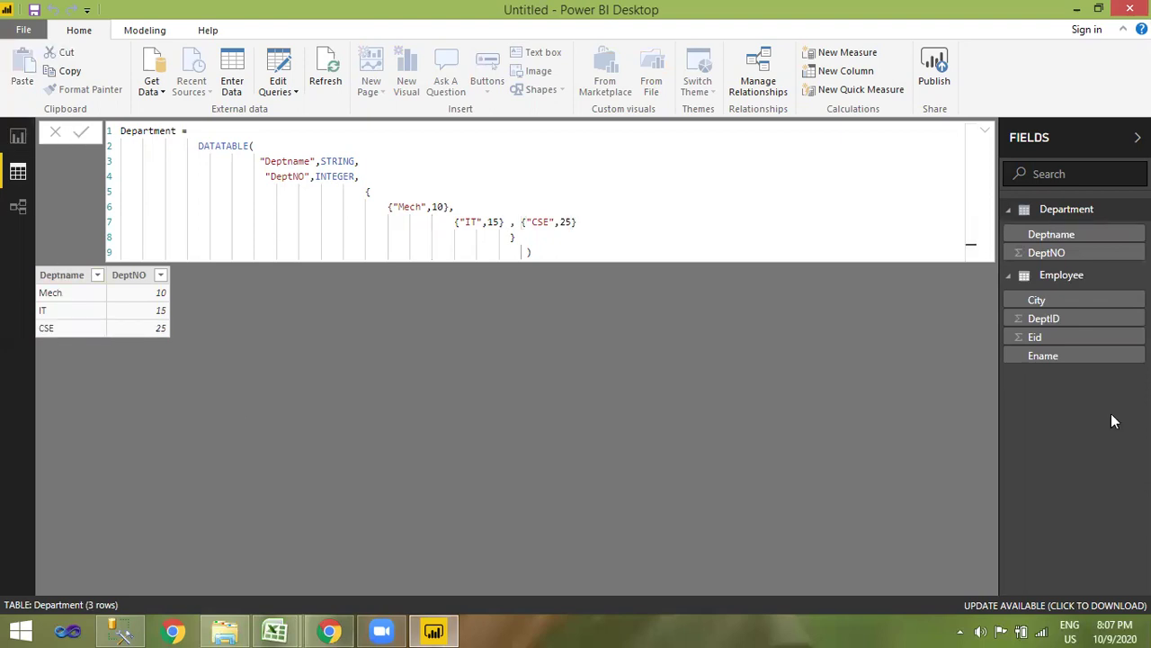
Step: View the Employee table's data, return to the Report view and open the Power Query Editor
left_click(1066, 275)
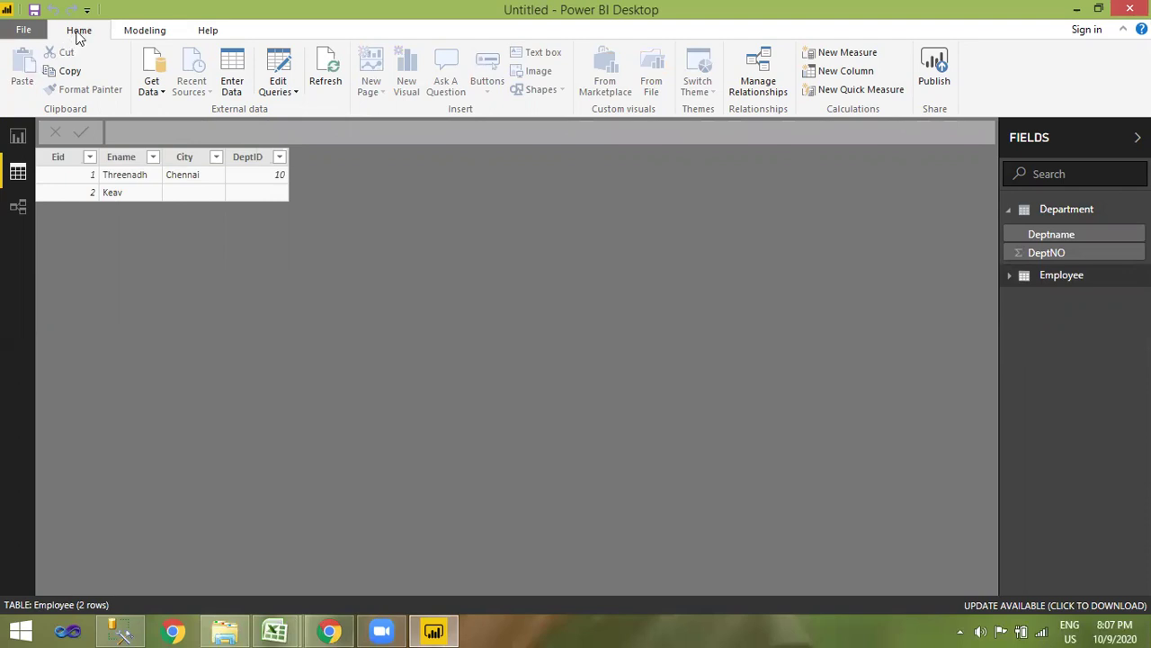
left_click(18, 138)
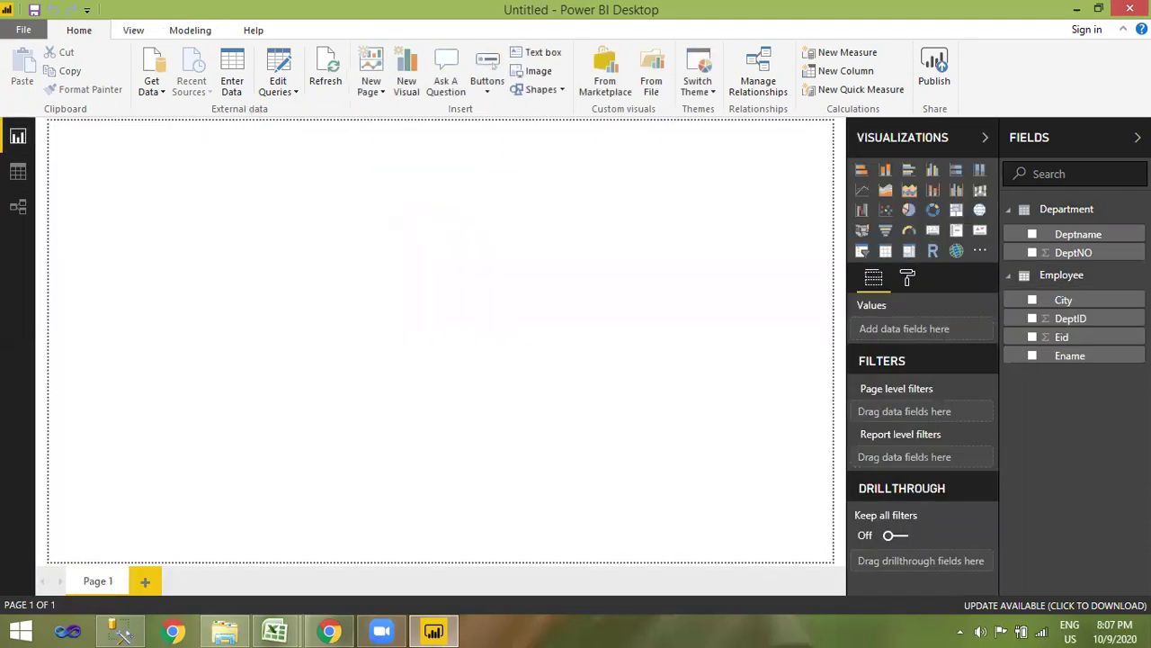
left_click(1065, 280)
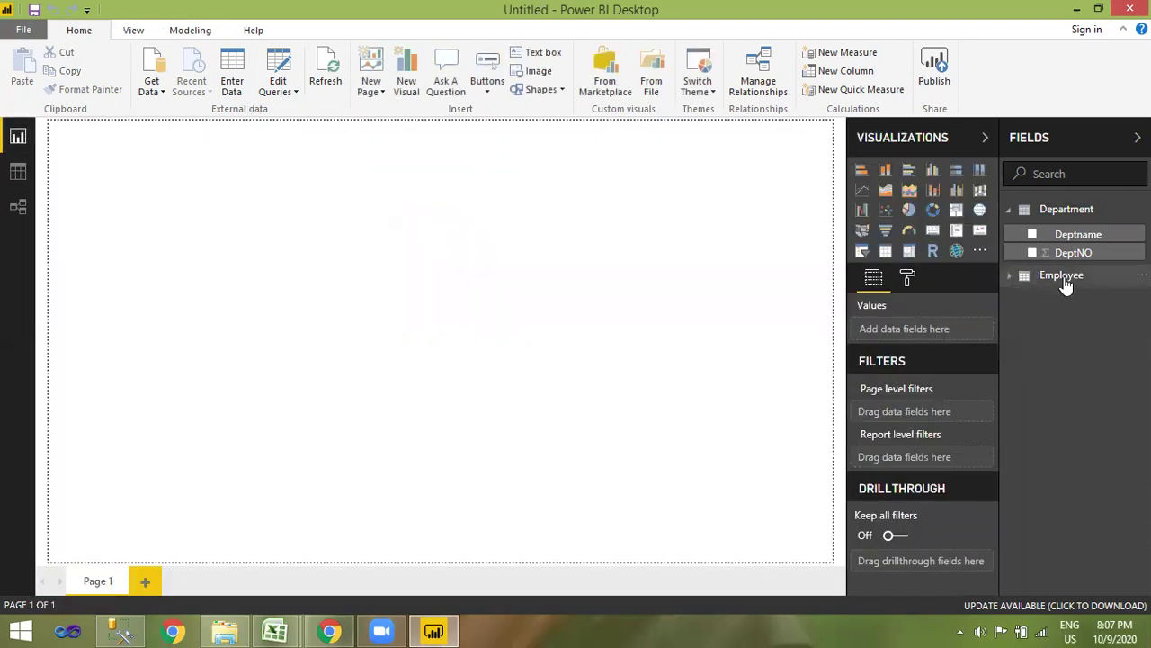
left_click(289, 90)
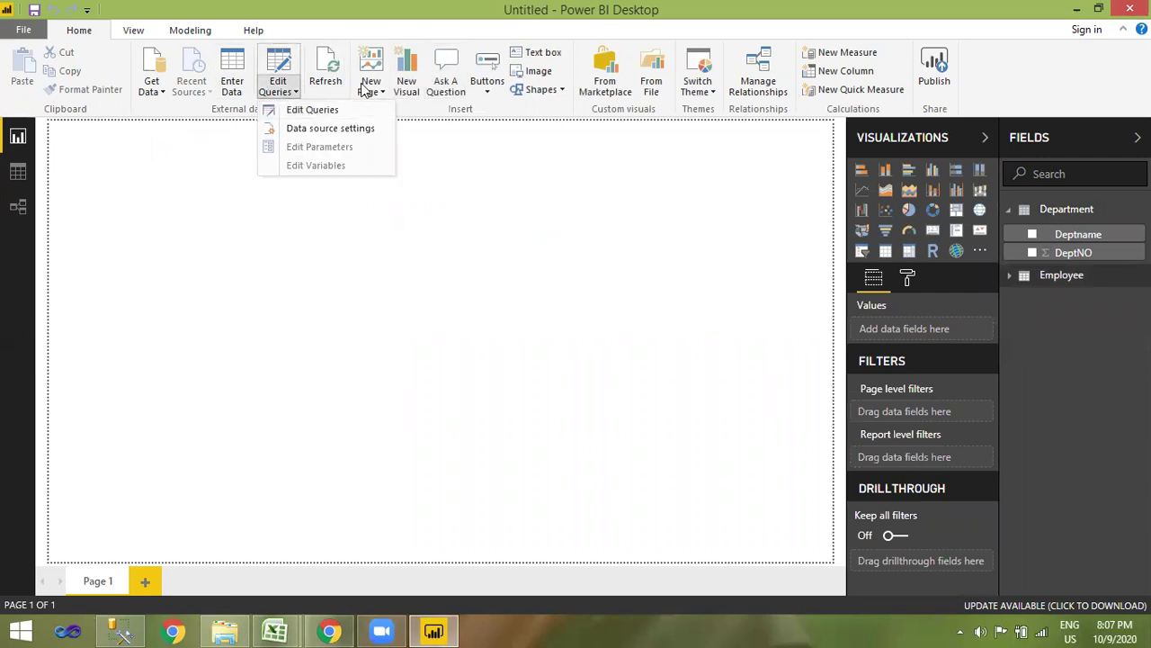
left_click(319, 111)
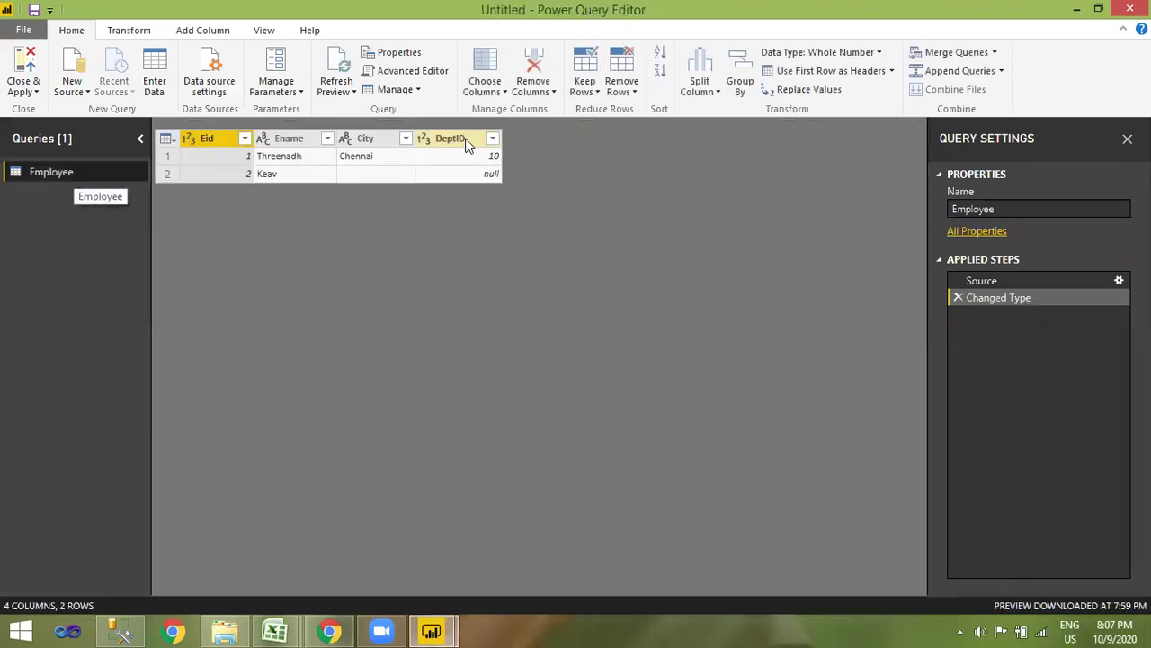
Step: Edit the Employee query's Source step to add a row with Eid 3 and the employee's name in Ename
left_click(994, 280)
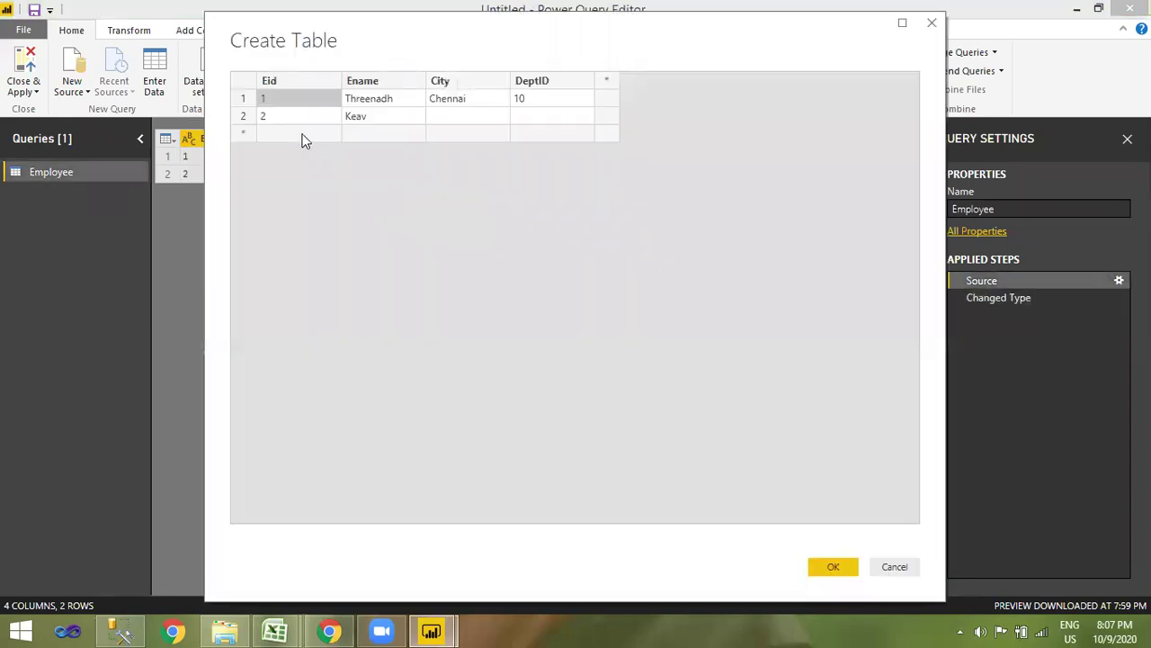
left_click(302, 135)
left_click(302, 135)
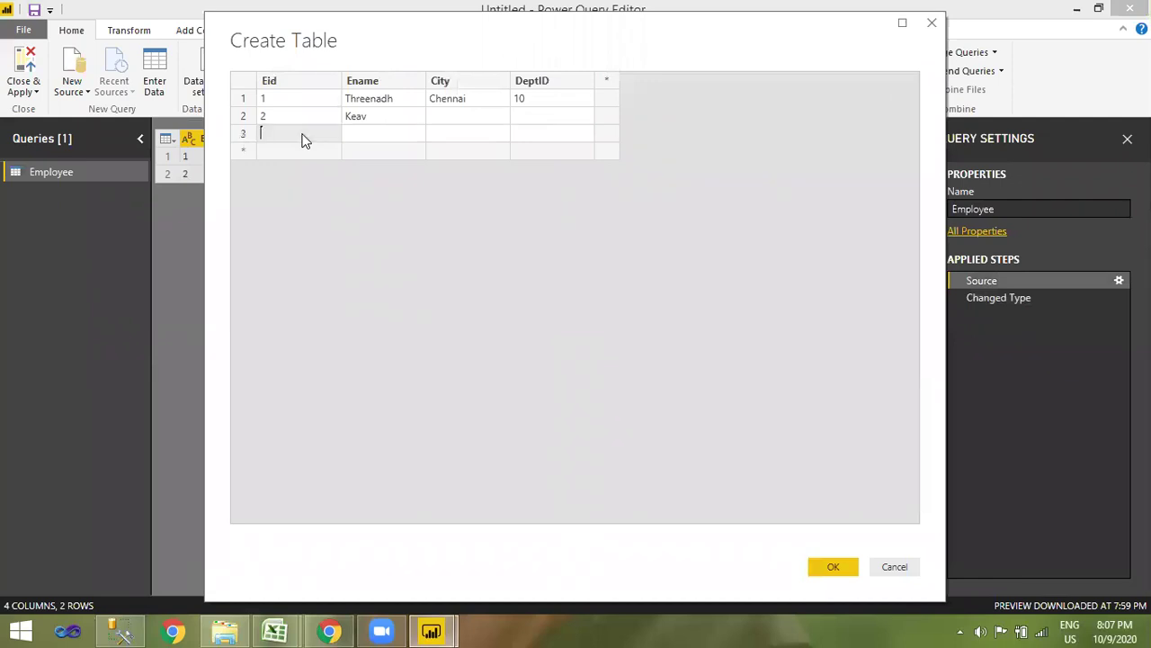
type("3")
key("Tab")
type("RAm")
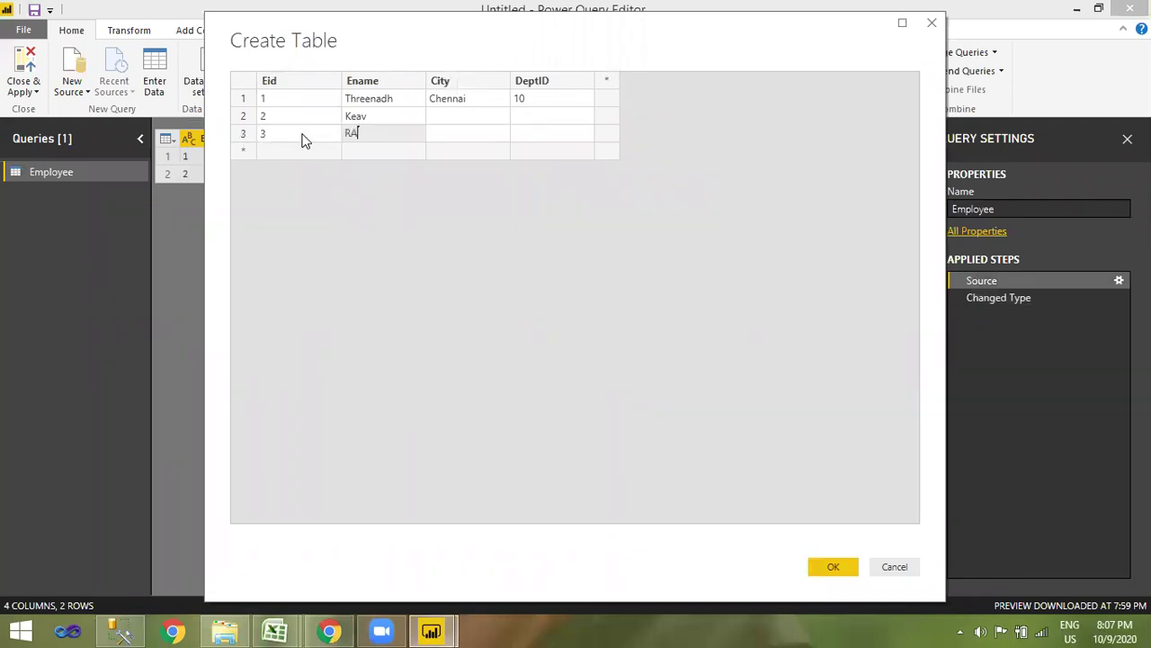
left_click(846, 564)
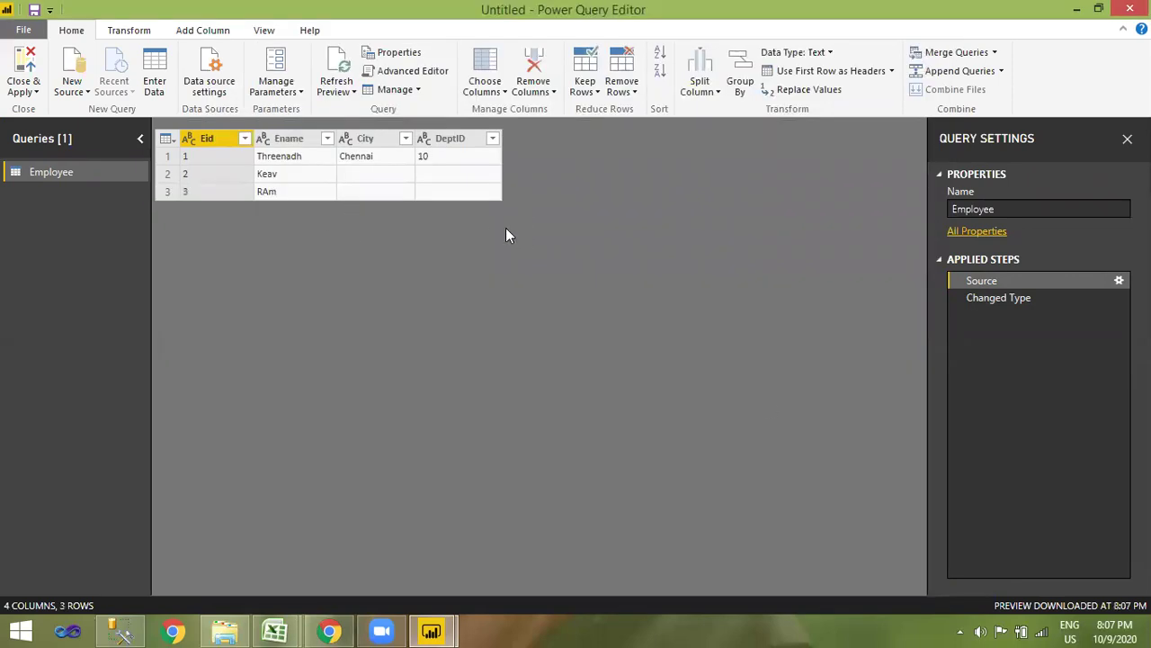
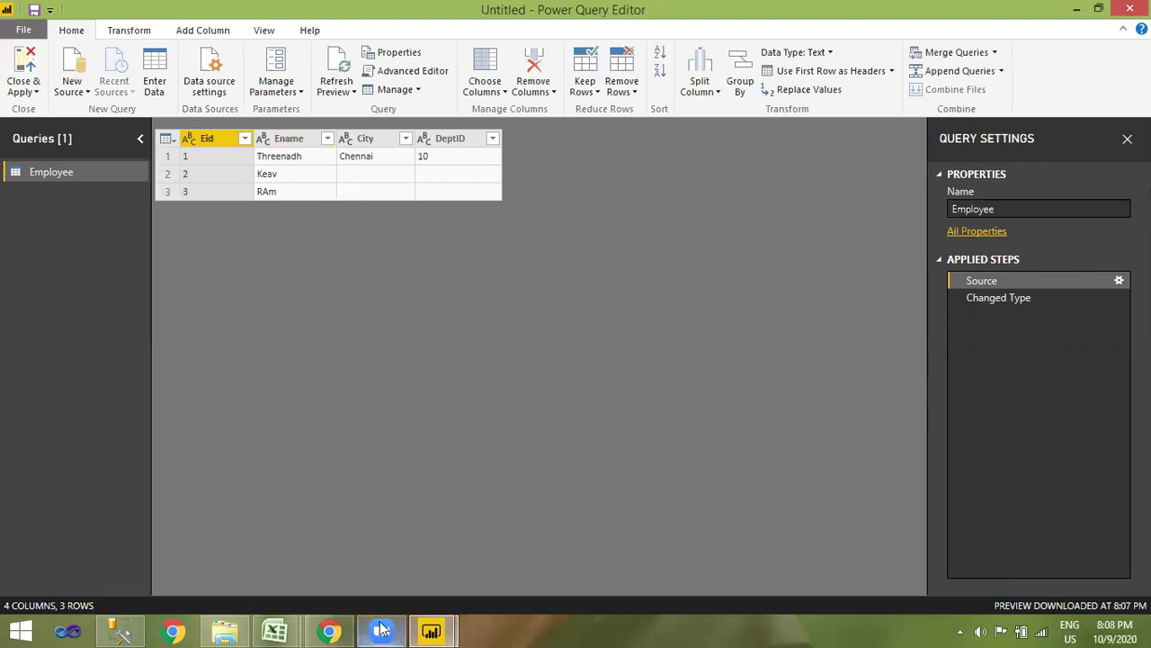
Step: Switch to SQL Server Management Studio and prefix the table name in the CREATE TABLE Employee statement with #
left_click(119, 631)
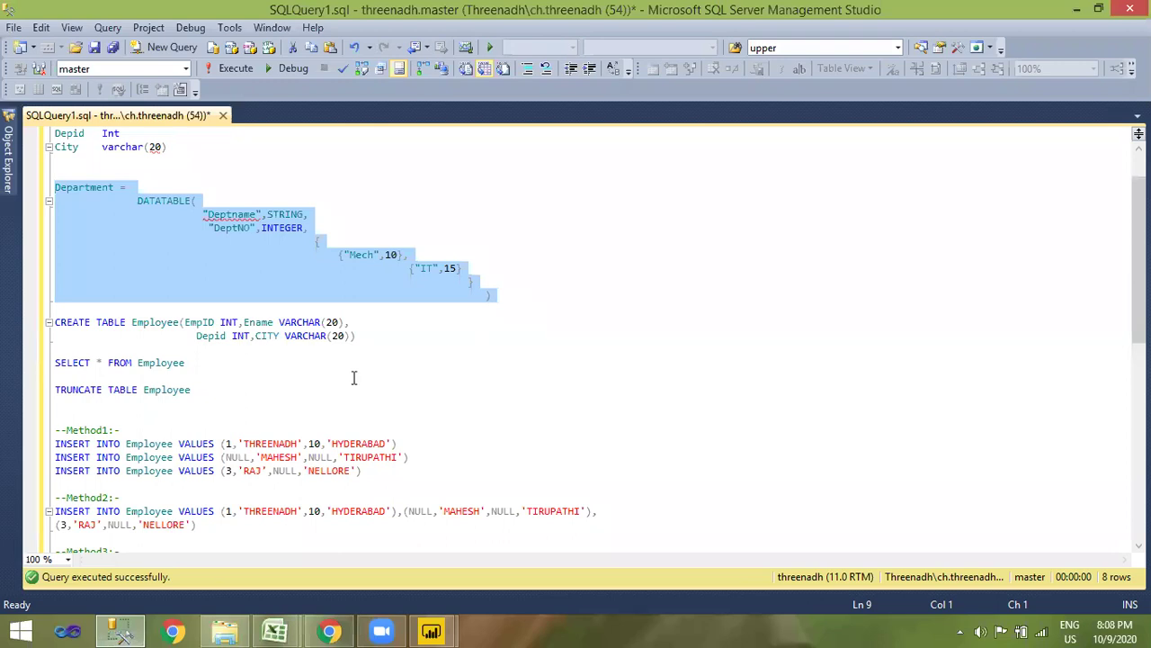
left_click_drag(381, 336, 142, 325)
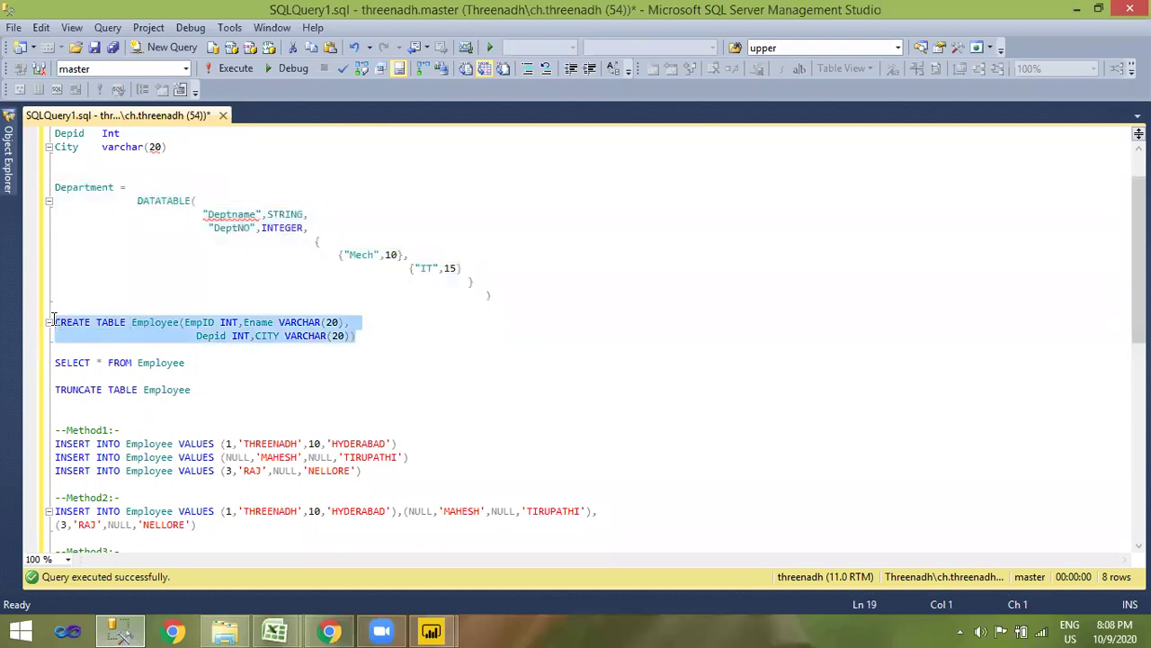
double_click(157, 325)
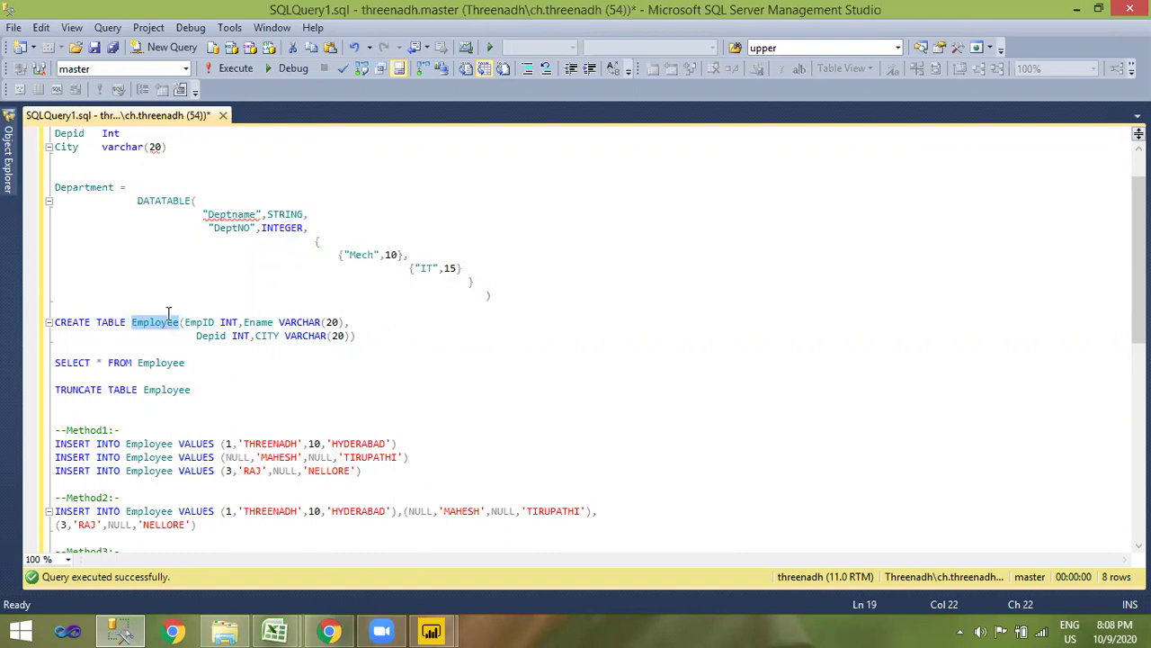
left_click(168, 295)
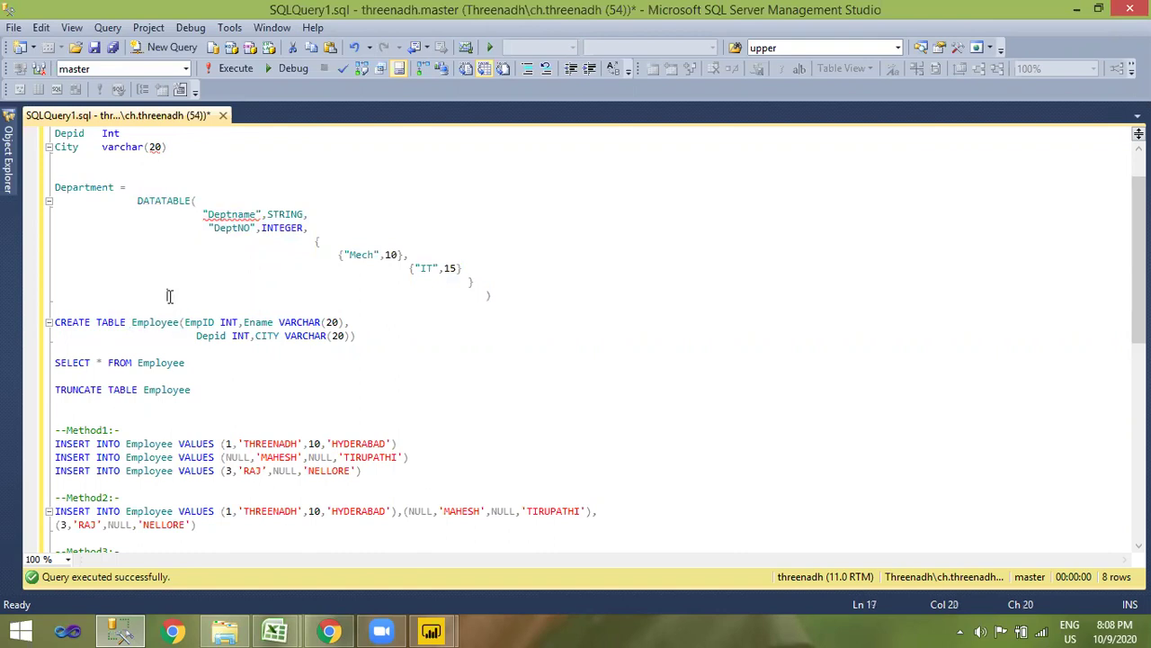
left_click(131, 324)
type("#")
Step: Switch to Power BI Desktop's report window and highlight the whole Department DATATABLE formula for review
mouse_move(456, 621)
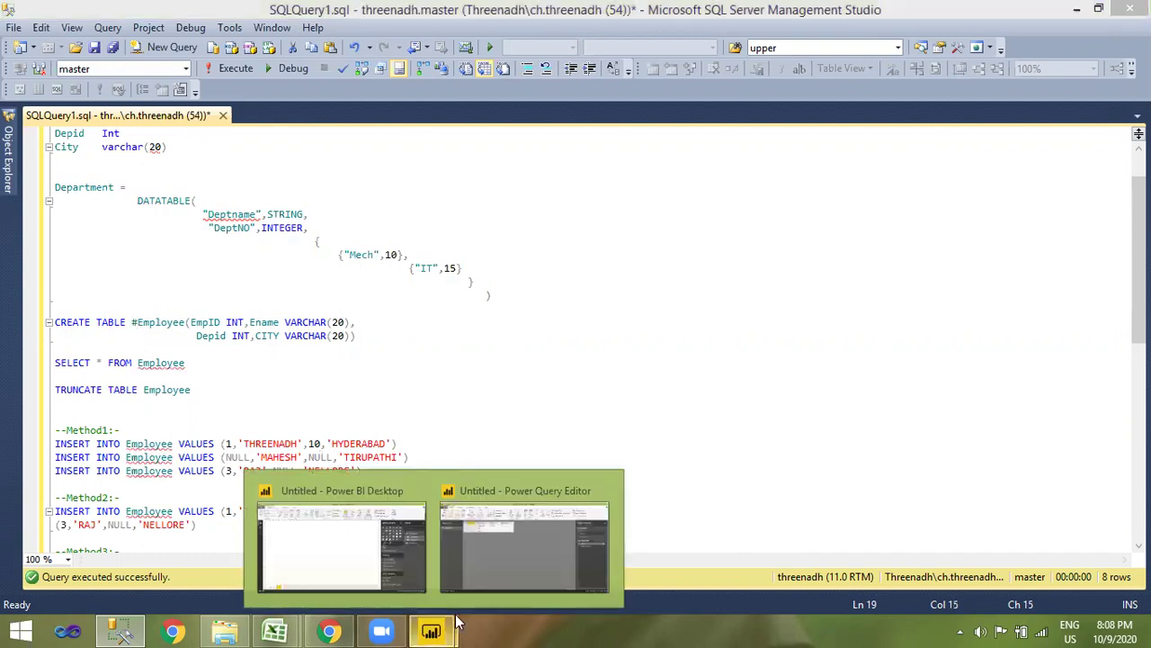
left_click(501, 576)
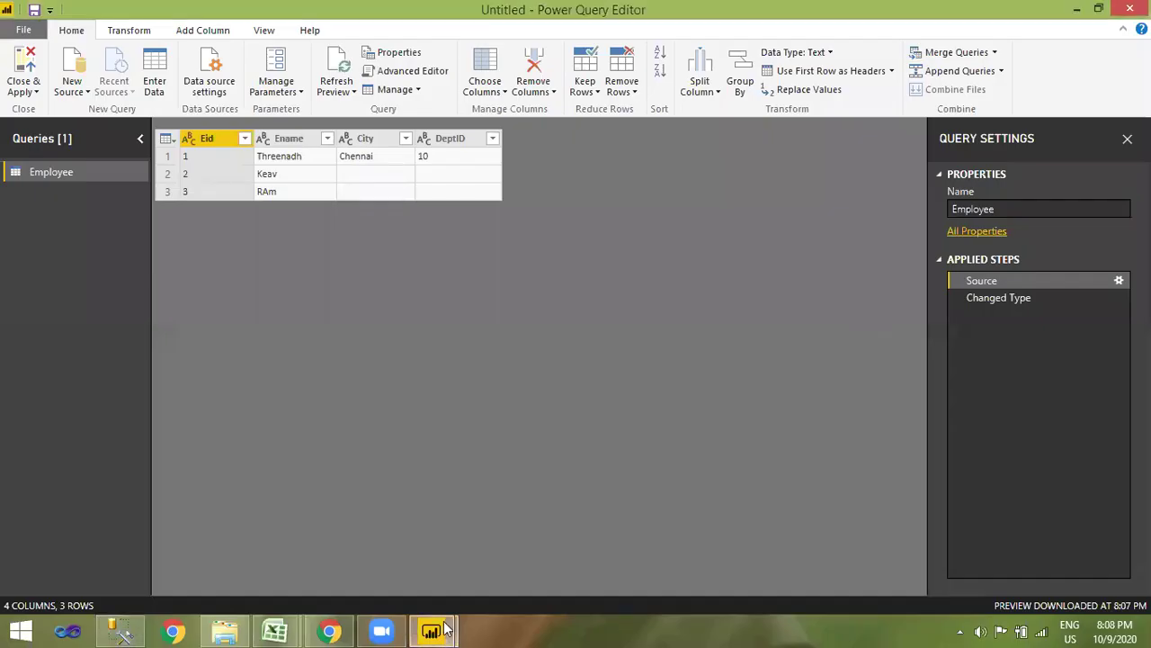
left_click(327, 570)
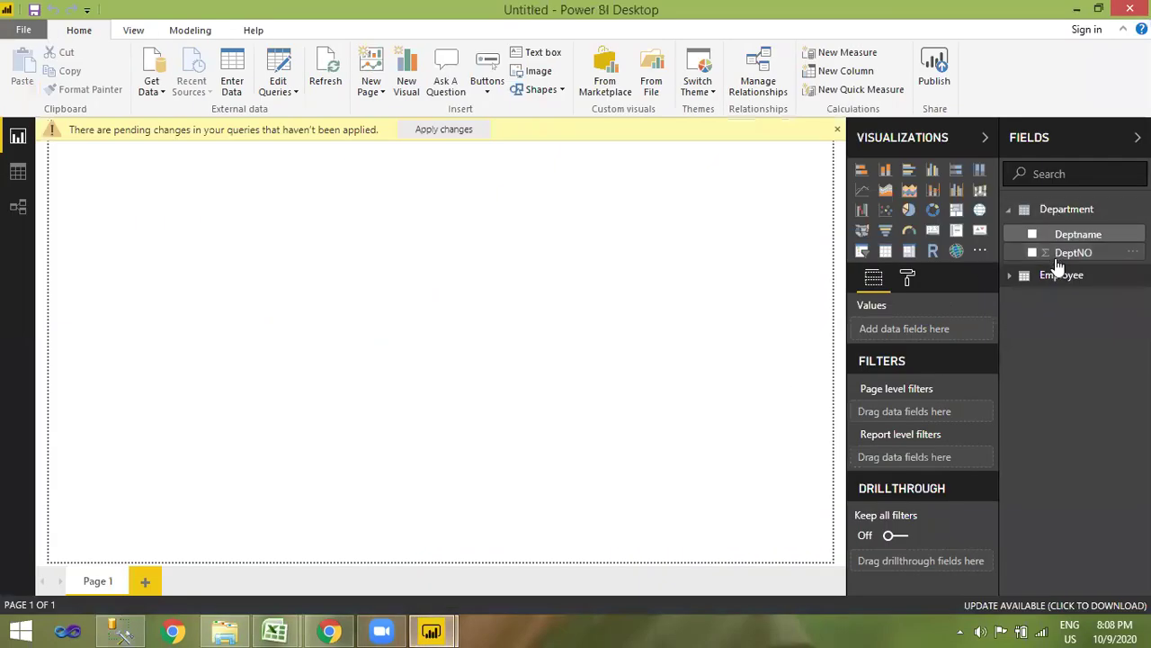
left_click(1059, 209)
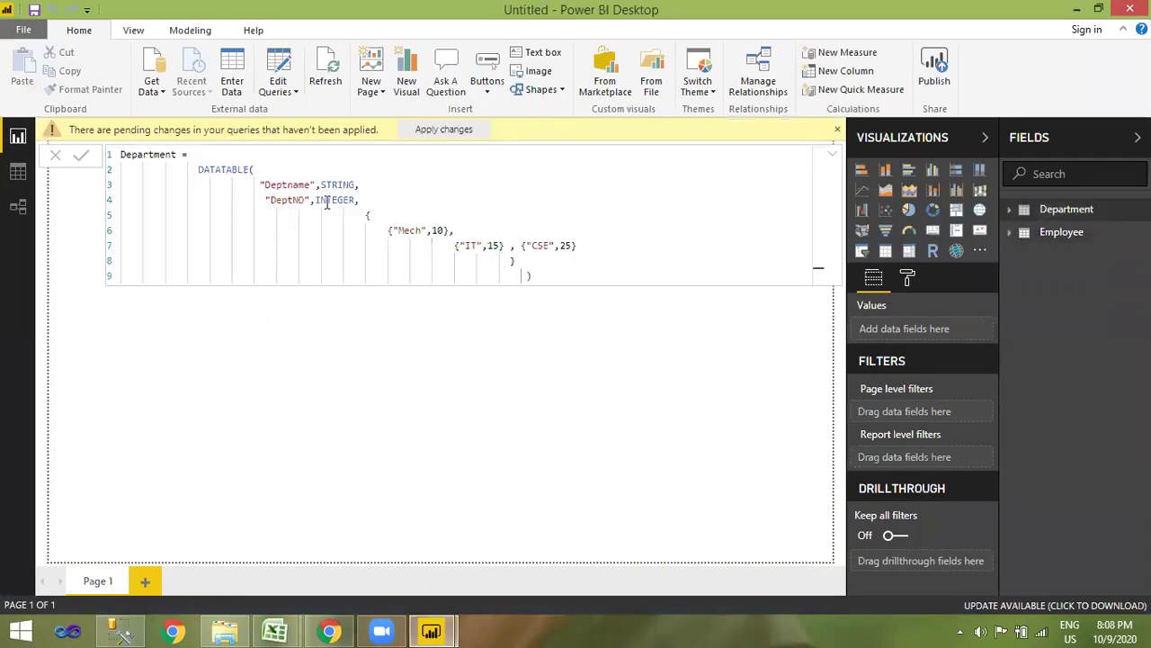
left_click_drag(536, 275, 93, 154)
Step: Compare the #Employee temporary table name in SQL Server Management Studio with the Department DATATABLE formula in Power BI Desktop
left_click(124, 629)
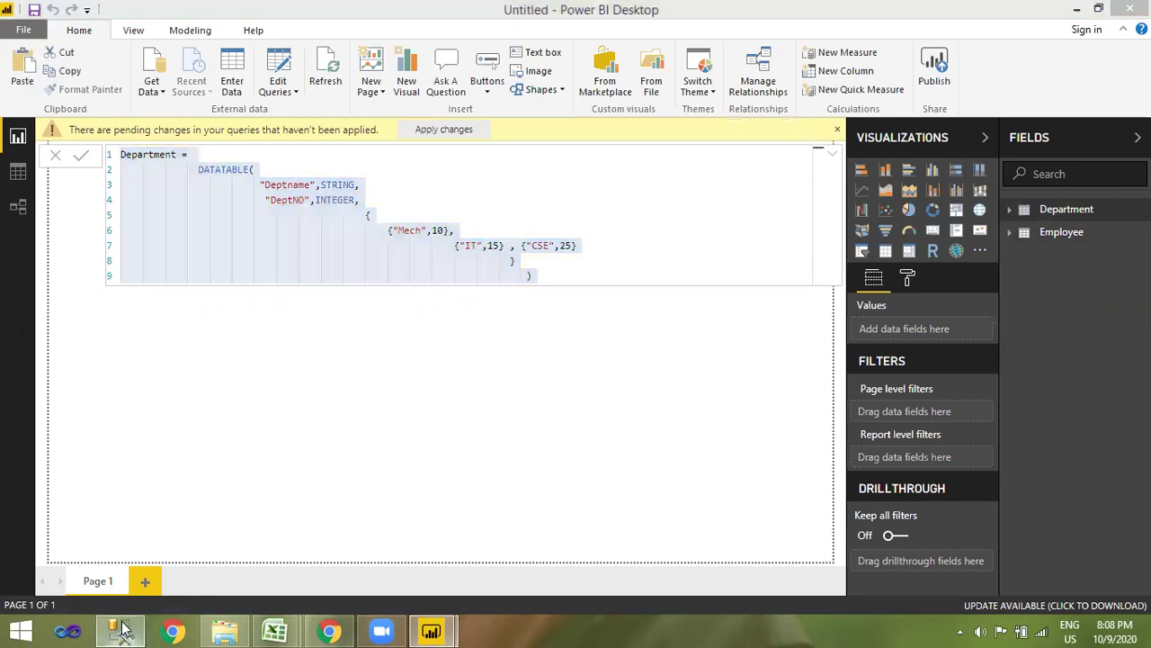
double_click(157, 322)
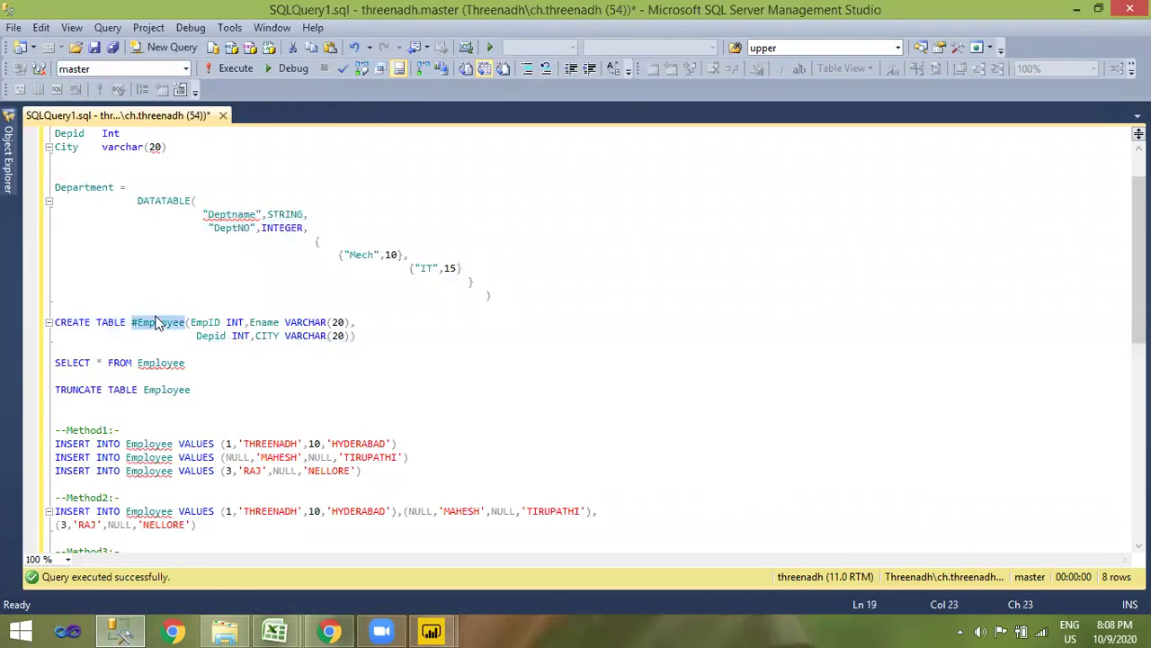
key("alt+Tab")
left_click(540, 276)
left_click_drag(554, 278, 117, 154)
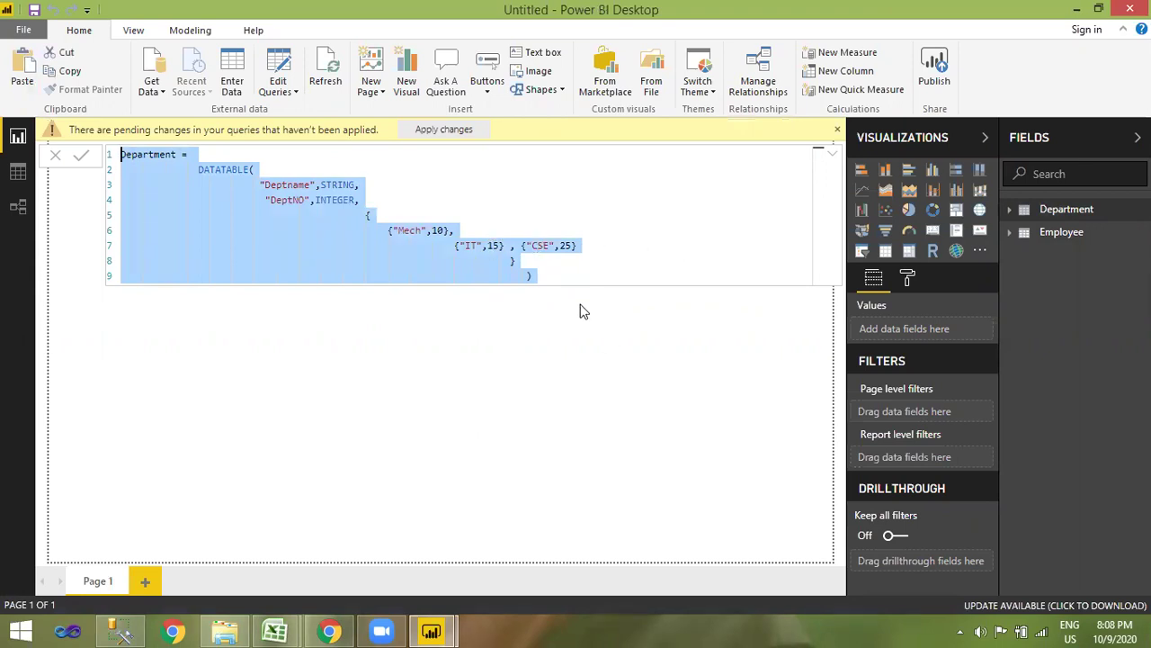
Step: Add a table visual showing the Department table's Deptname field to Page 1, and collapse the formula bar
left_click(645, 441)
left_click(885, 253)
left_click_drag(231, 299, 362, 479)
left_click(1070, 210)
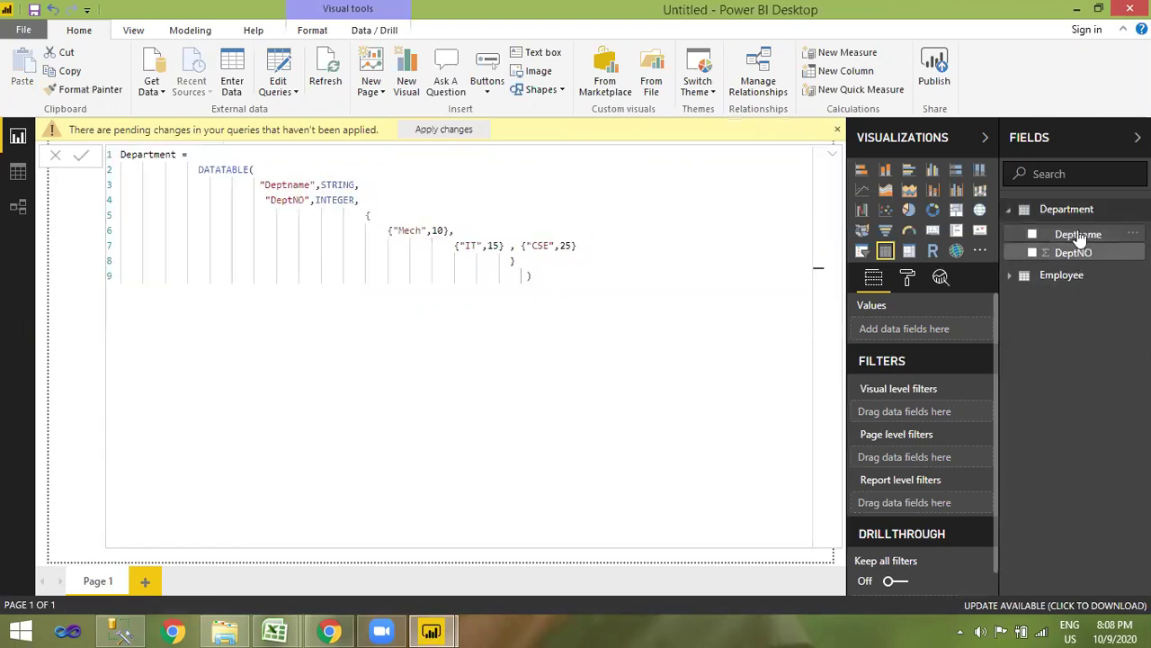
left_click(1032, 235)
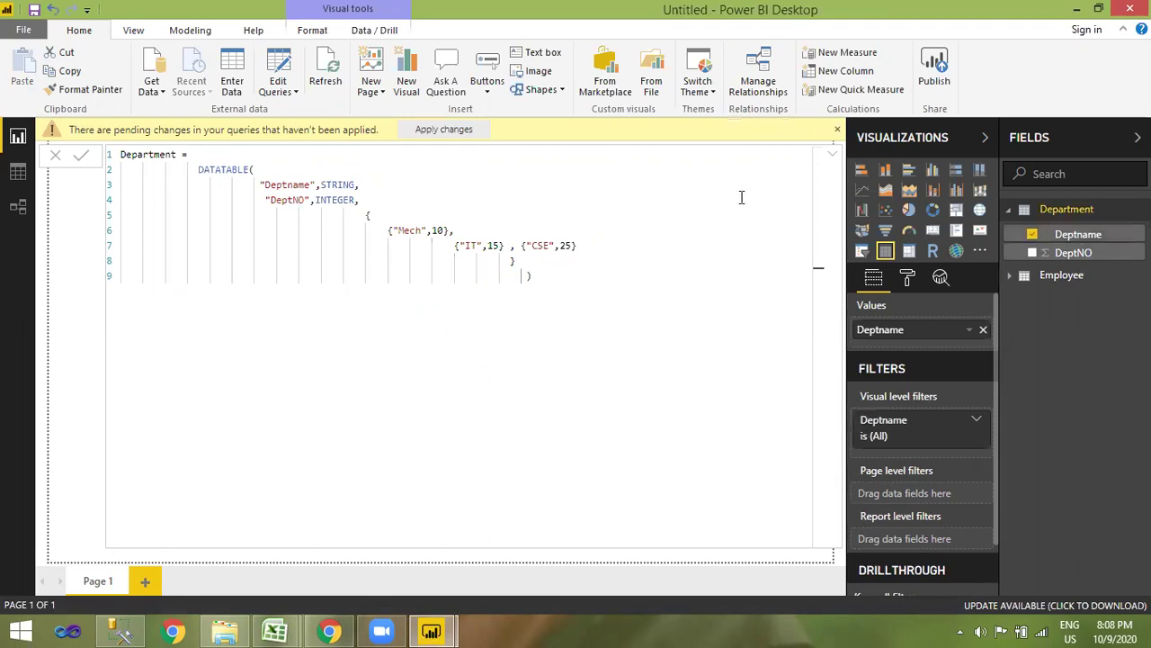
left_click(835, 157)
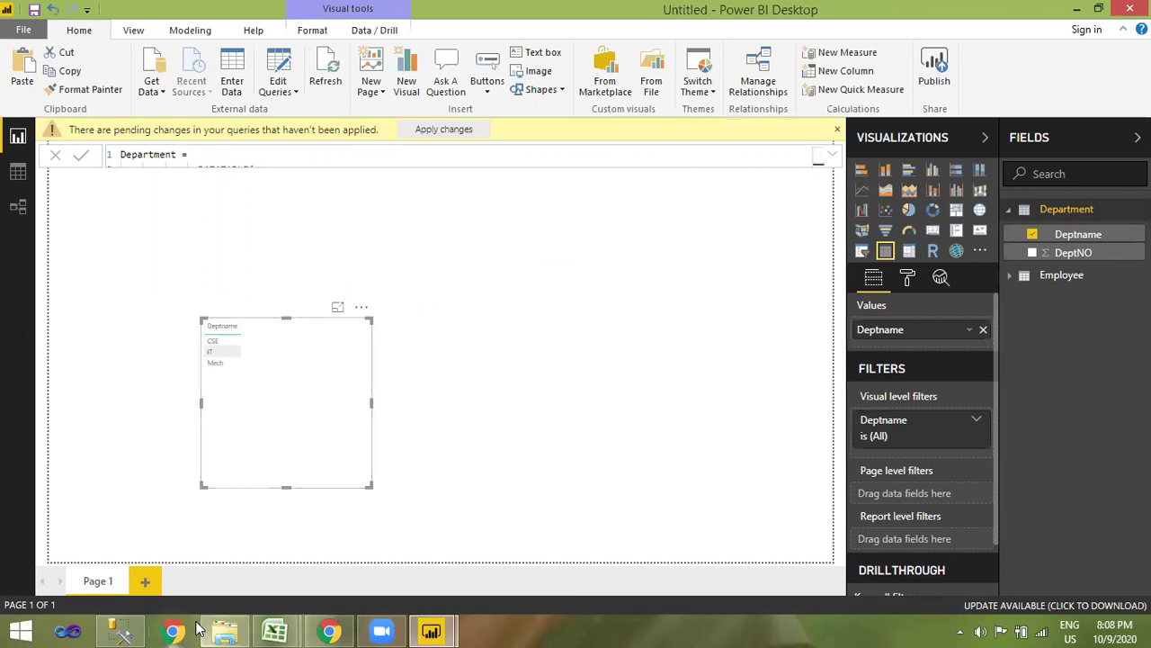
Step: Switch to SQL Server Management Studio to review the #Employee statement, then minimize it to return to the Power BI report
left_click(135, 627)
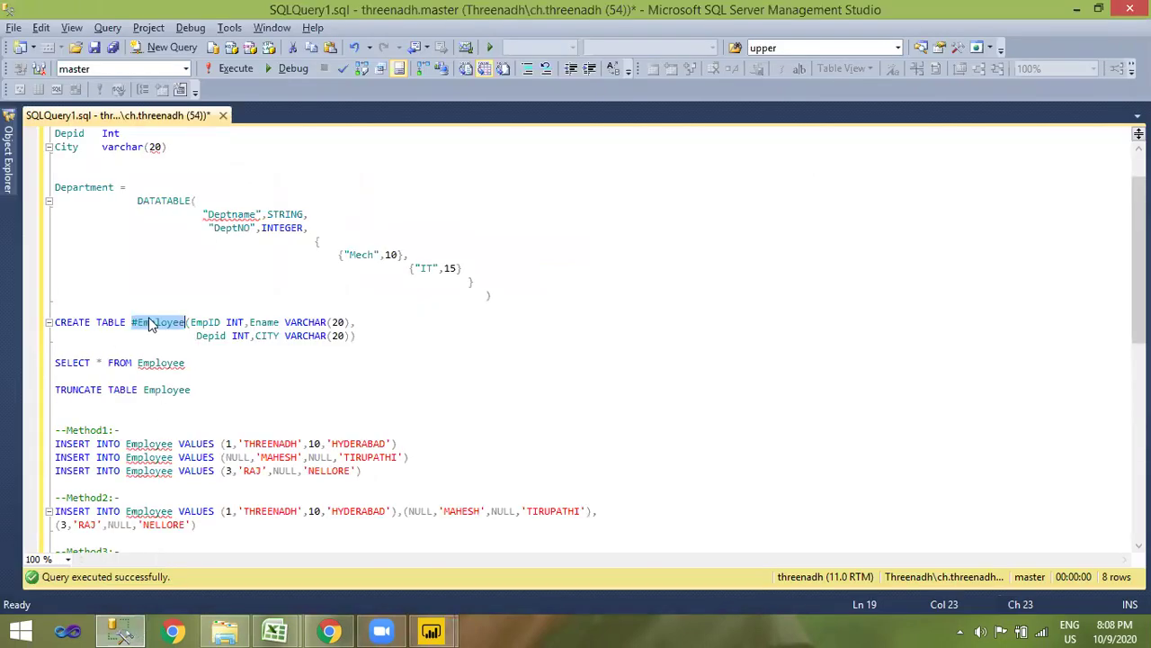
left_click(1077, 9)
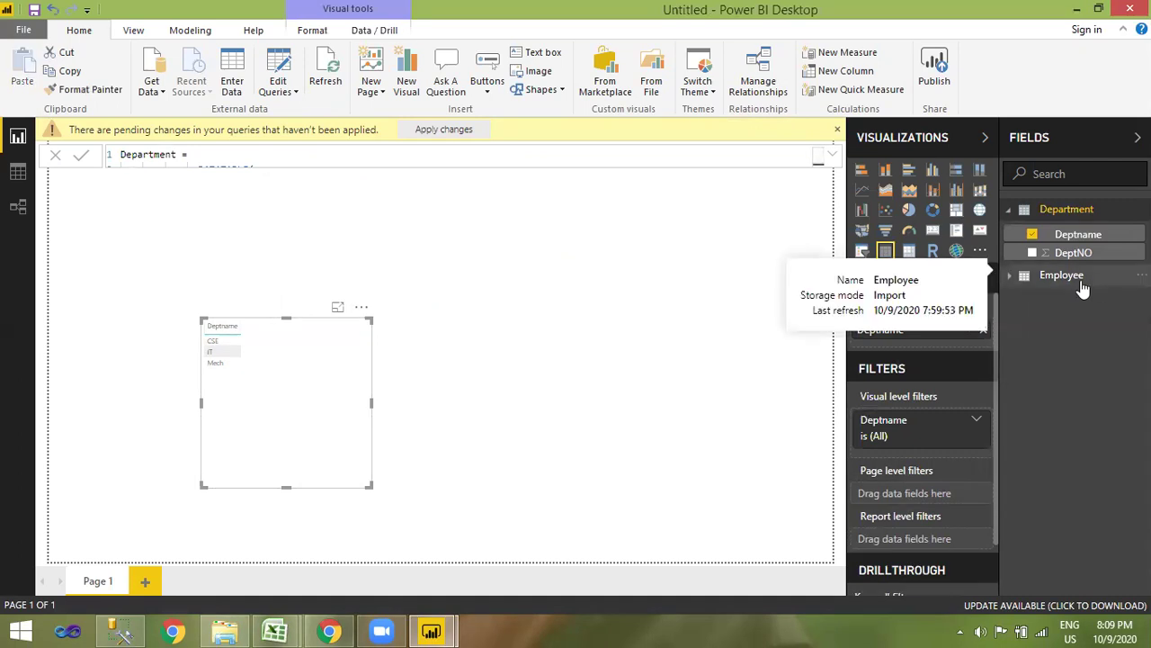
Step: Review the Employee query's table in the Power Query Editor window and return to Power BI Desktop's report window
mouse_move(431, 630)
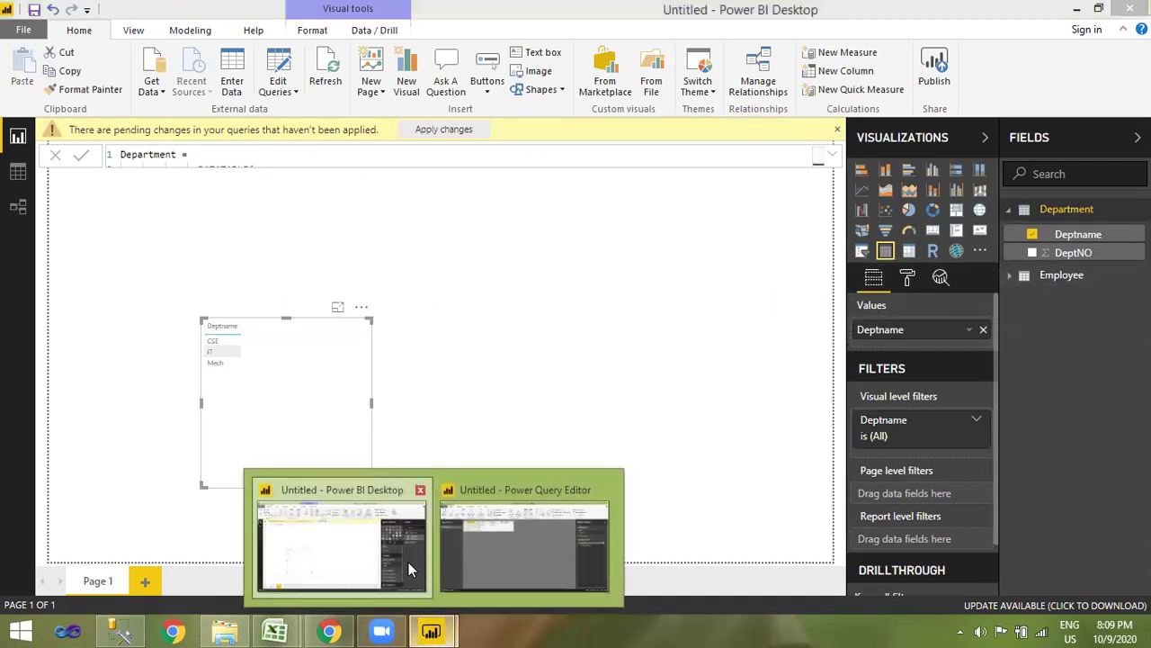
left_click(514, 563)
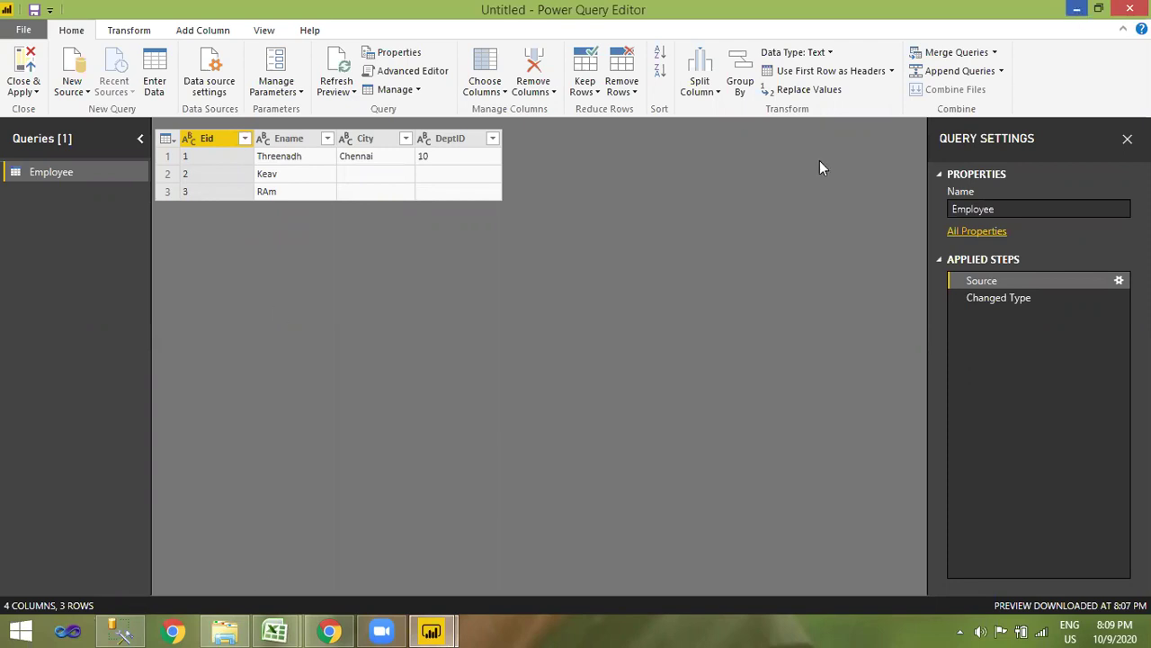
mouse_move(455, 627)
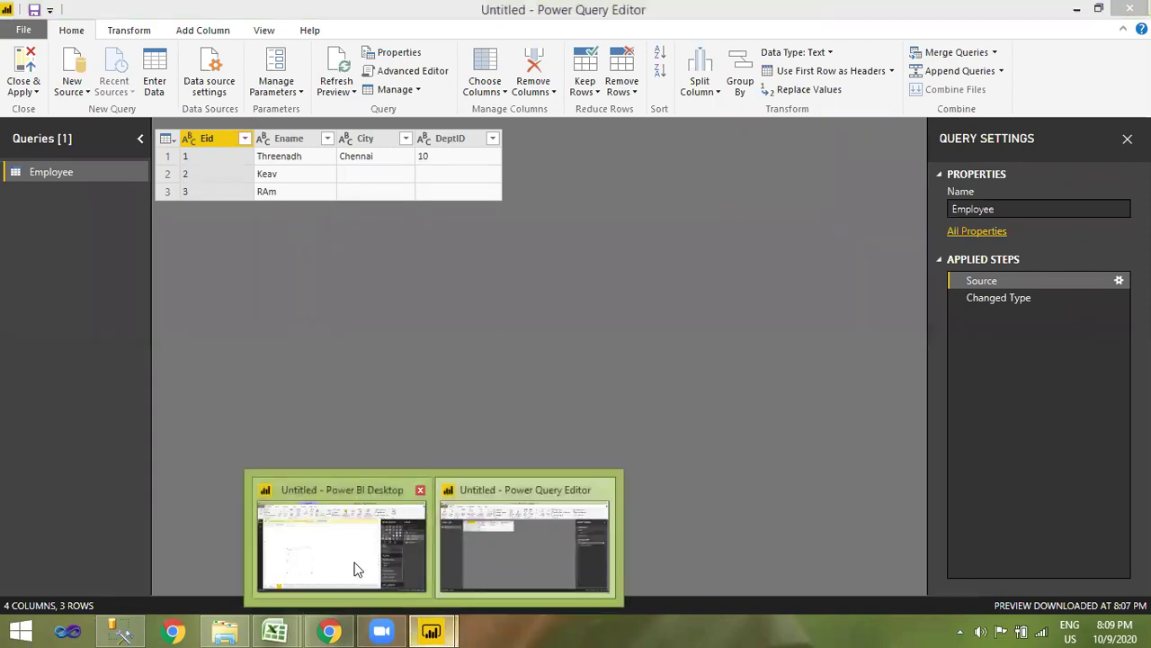
left_click(354, 569)
Step: Switch to SQL Server Management Studio and look through the Employee table's create, select, truncate and insert statements
mouse_move(121, 629)
left_click(190, 566)
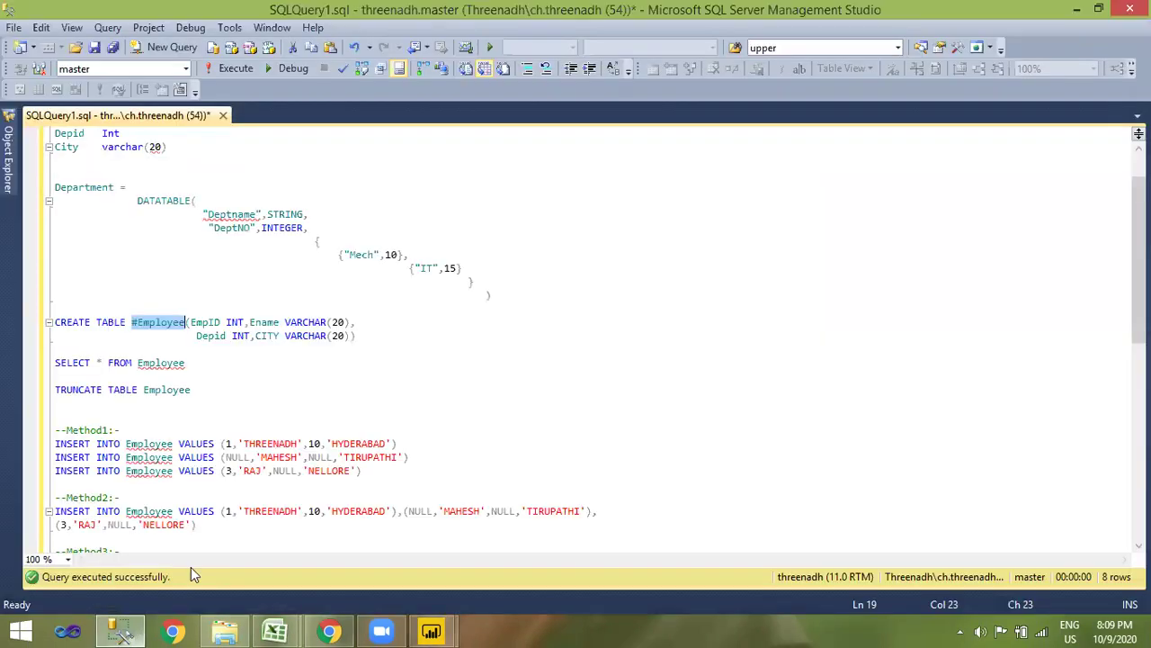
left_click(501, 442)
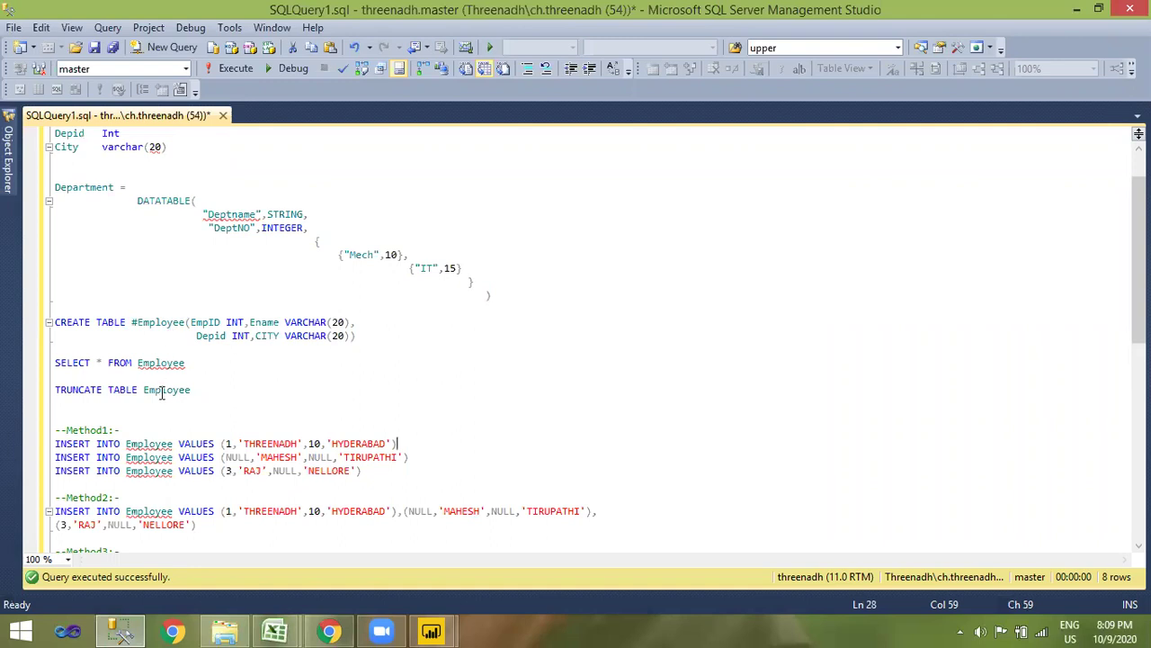
scroll(162, 393, "down", 5)
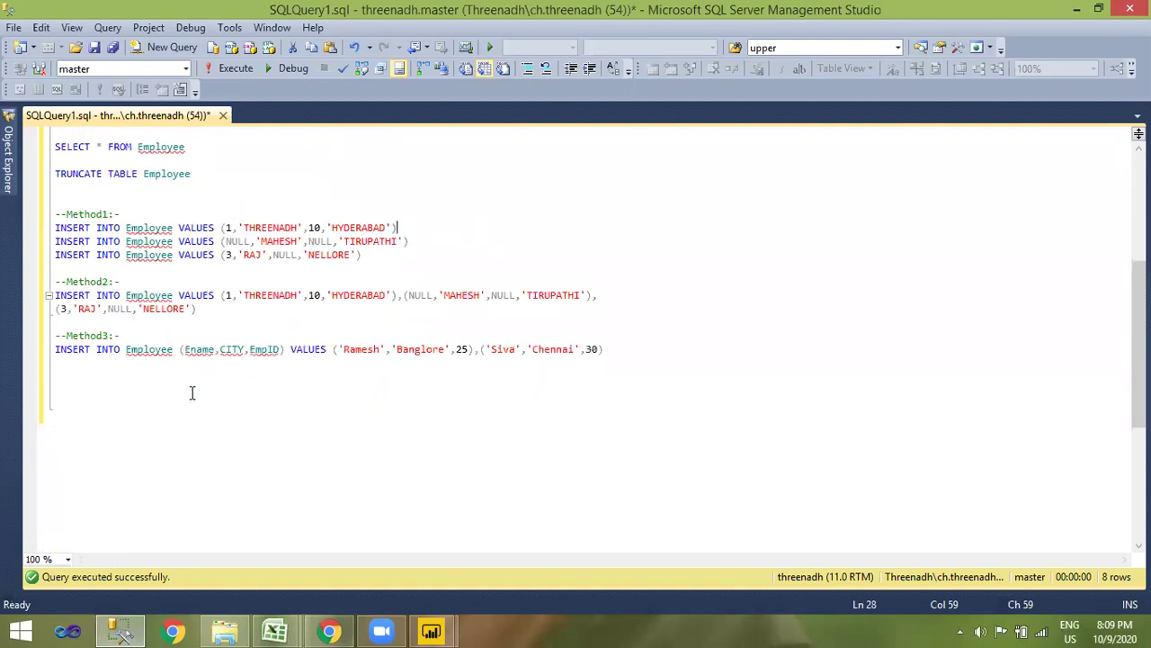
scroll(419, 480, "up", 7)
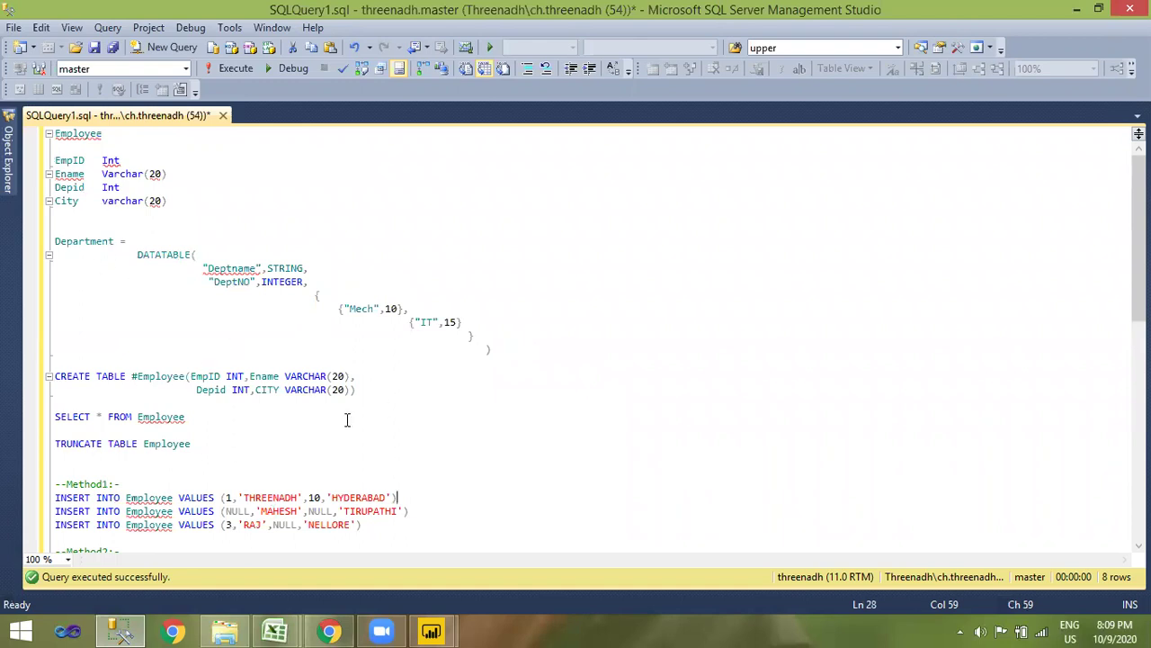
scroll(348, 420, "down", 1)
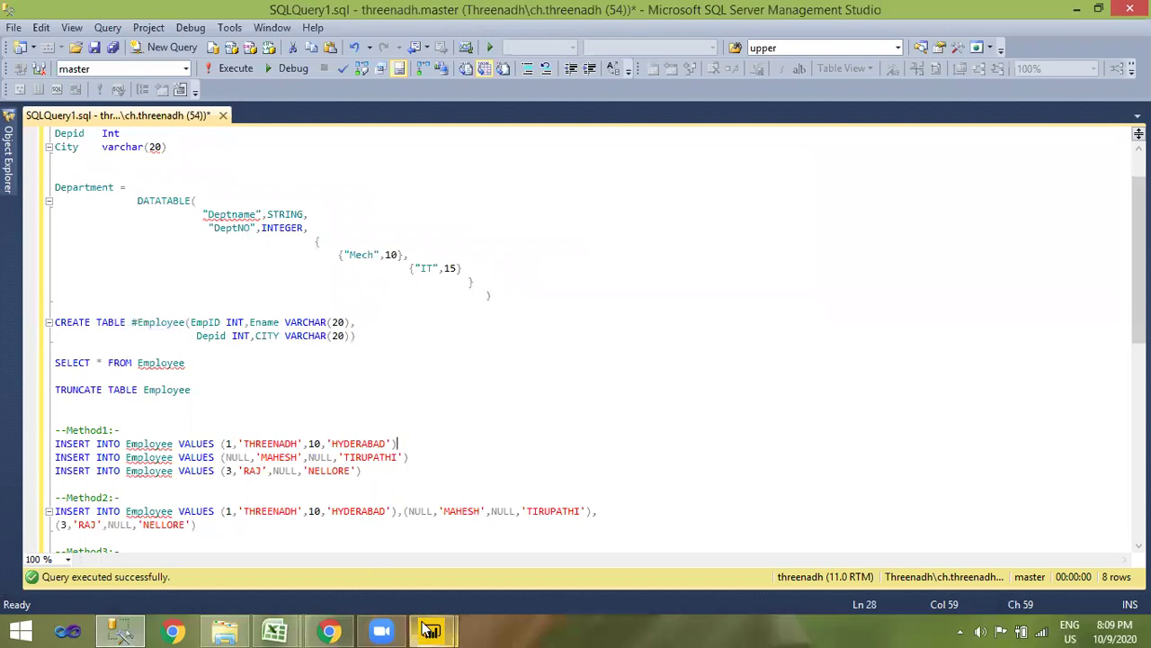
Step: In Power BI Desktop's report window, collapse the Department field list and highlight the whole Department DATATABLE formula in the expanded formula bar
mouse_move(431, 631)
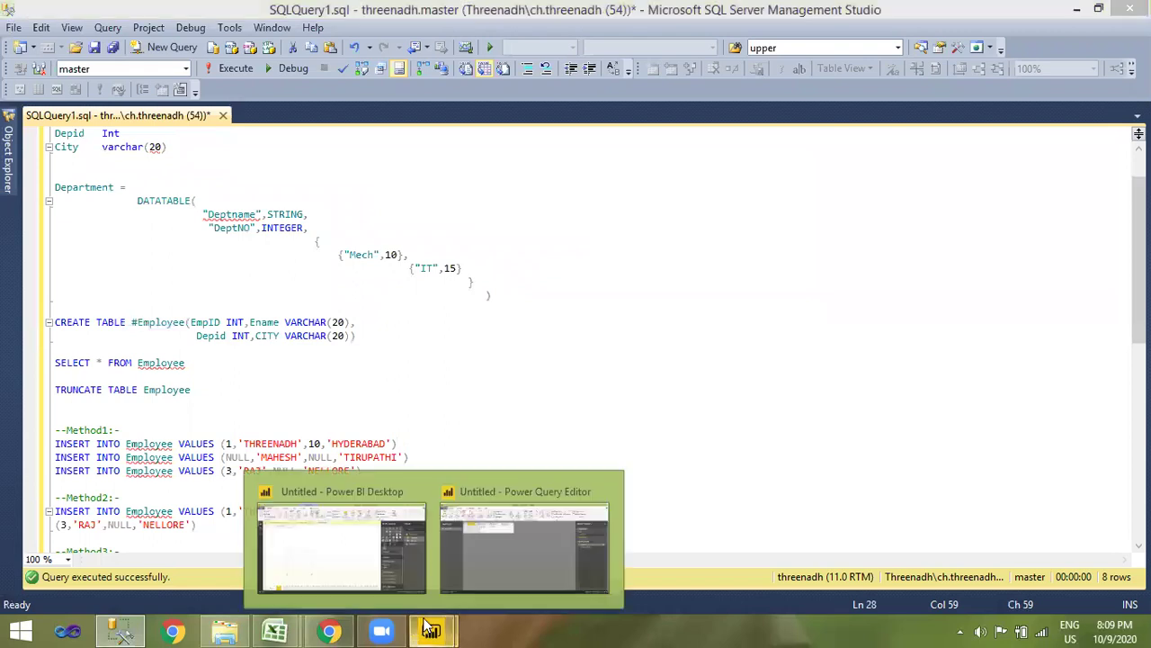
left_click(369, 575)
left_click(126, 630)
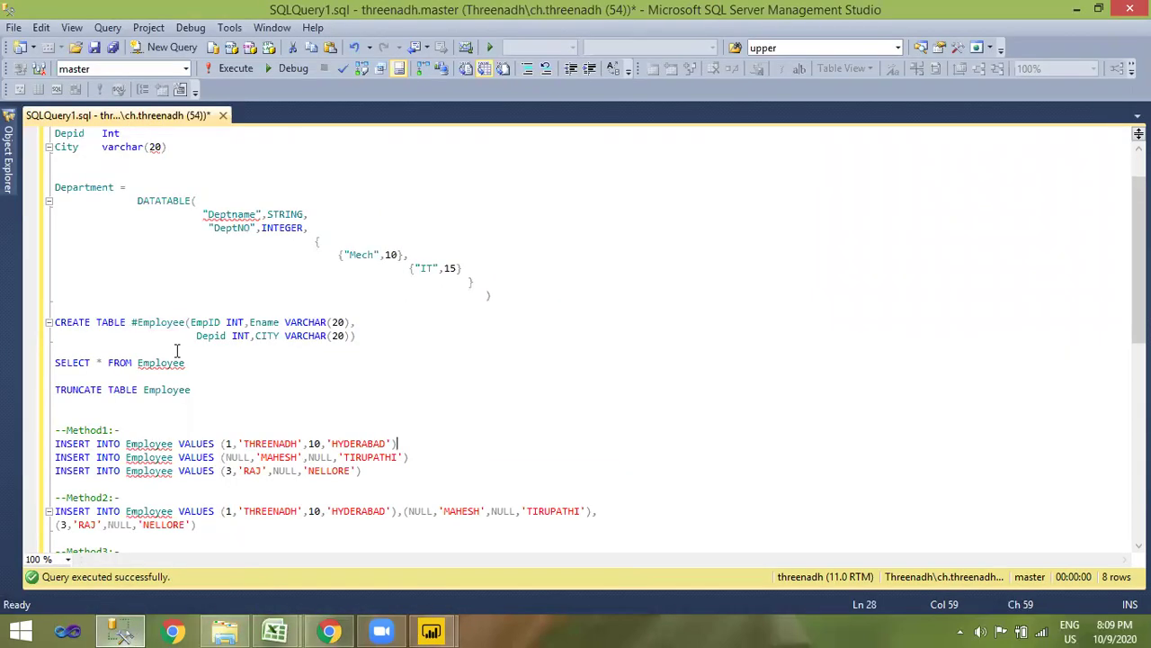
mouse_move(441, 630)
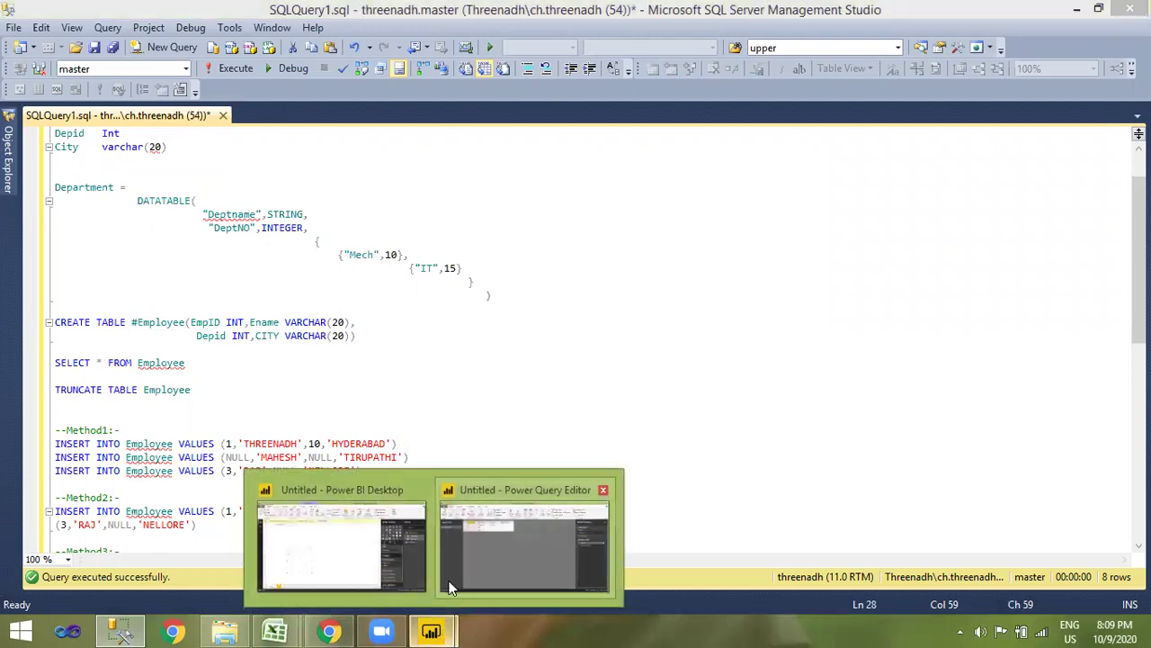
left_click(360, 558)
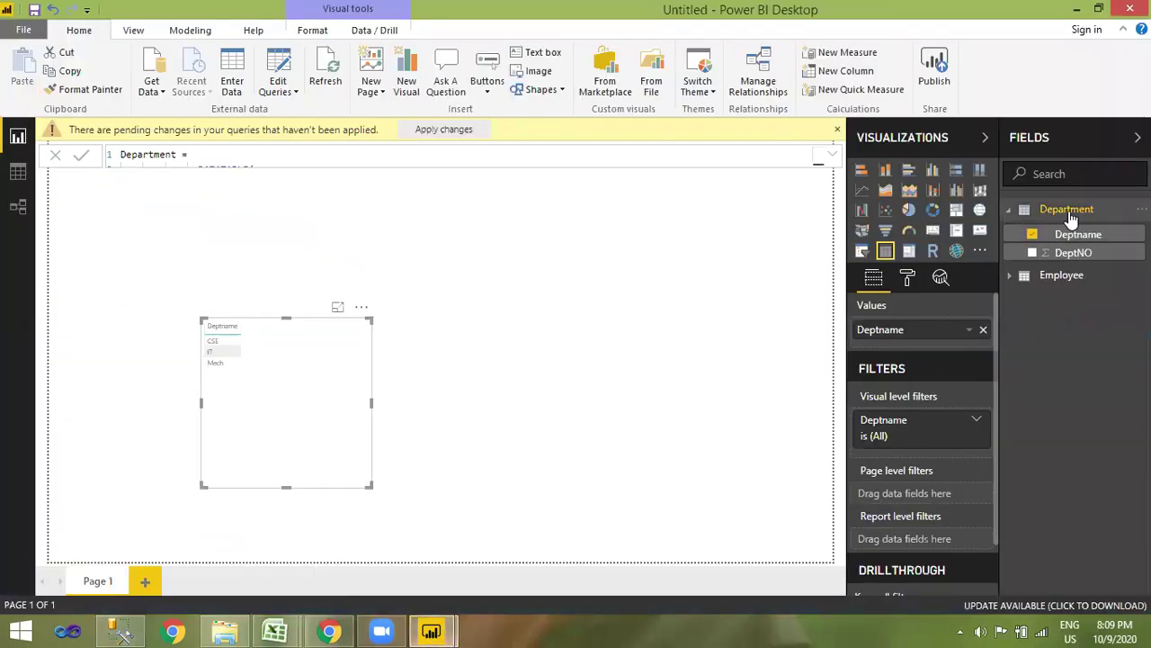
left_click(1009, 209)
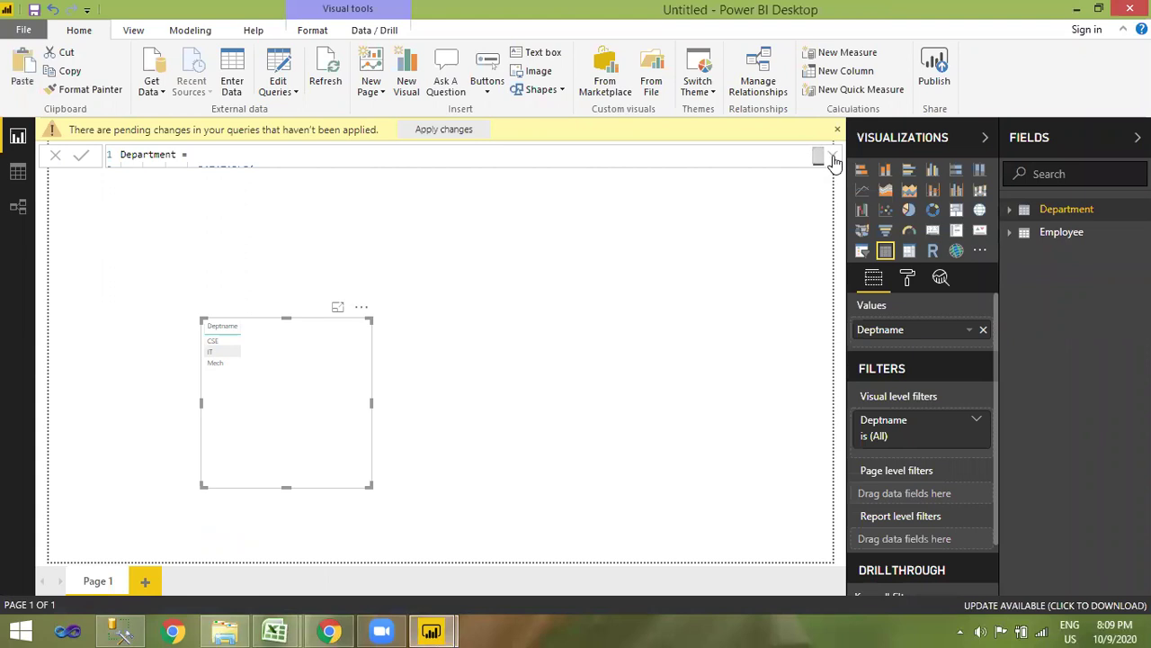
left_click(819, 156)
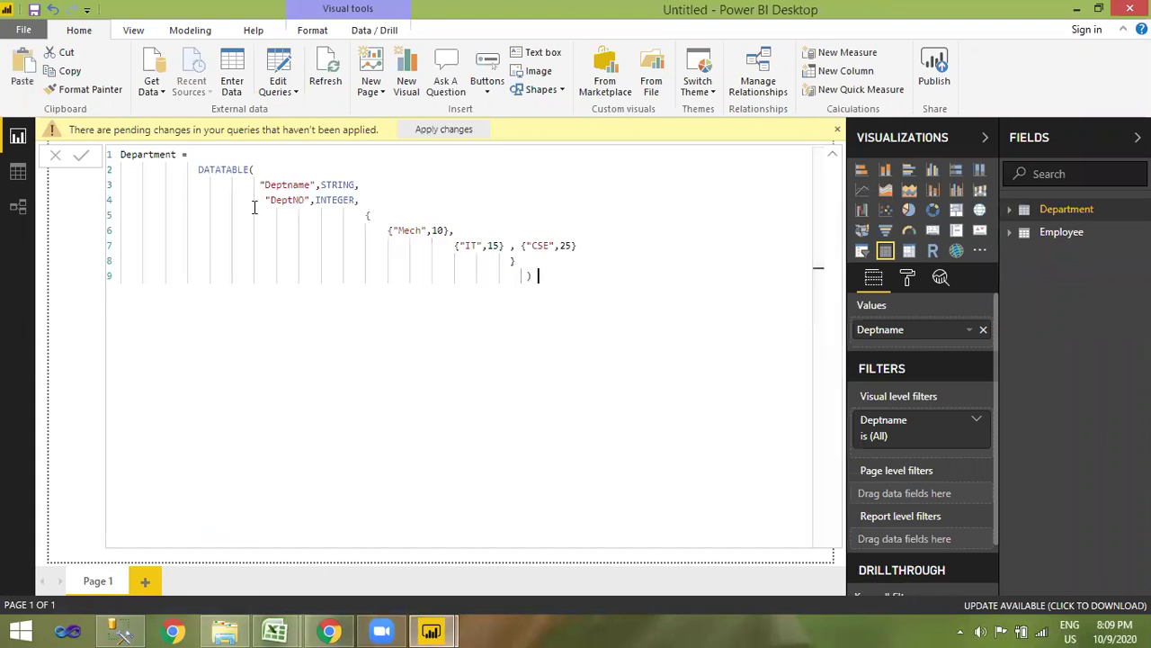
double_click(221, 170)
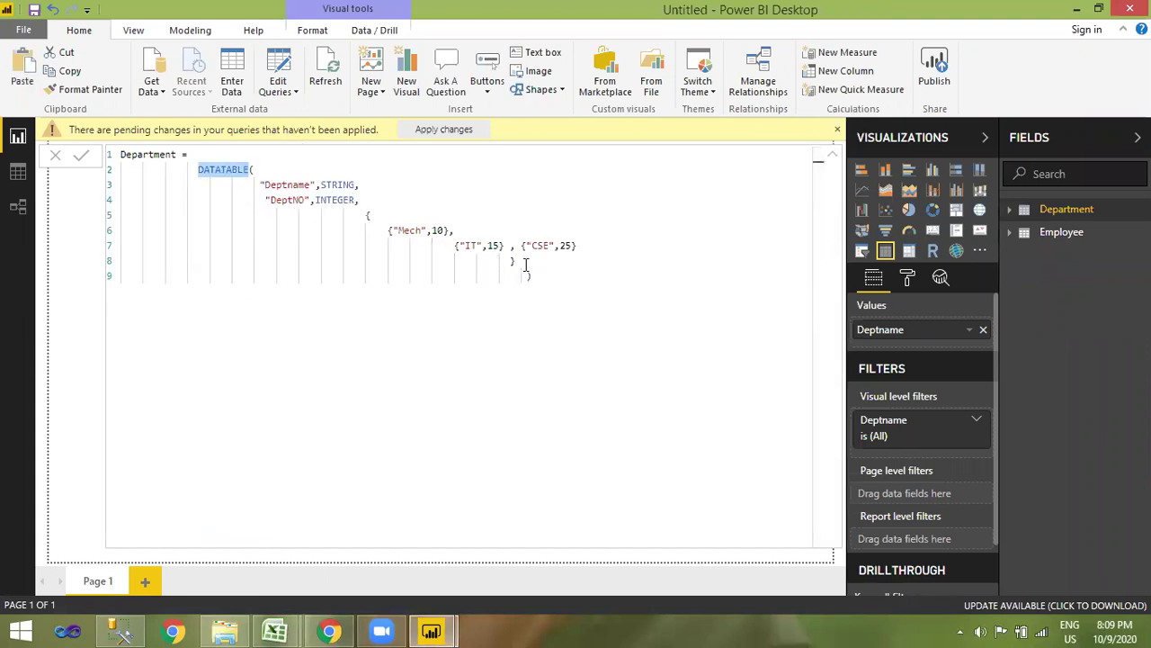
left_click_drag(545, 275, 90, 154)
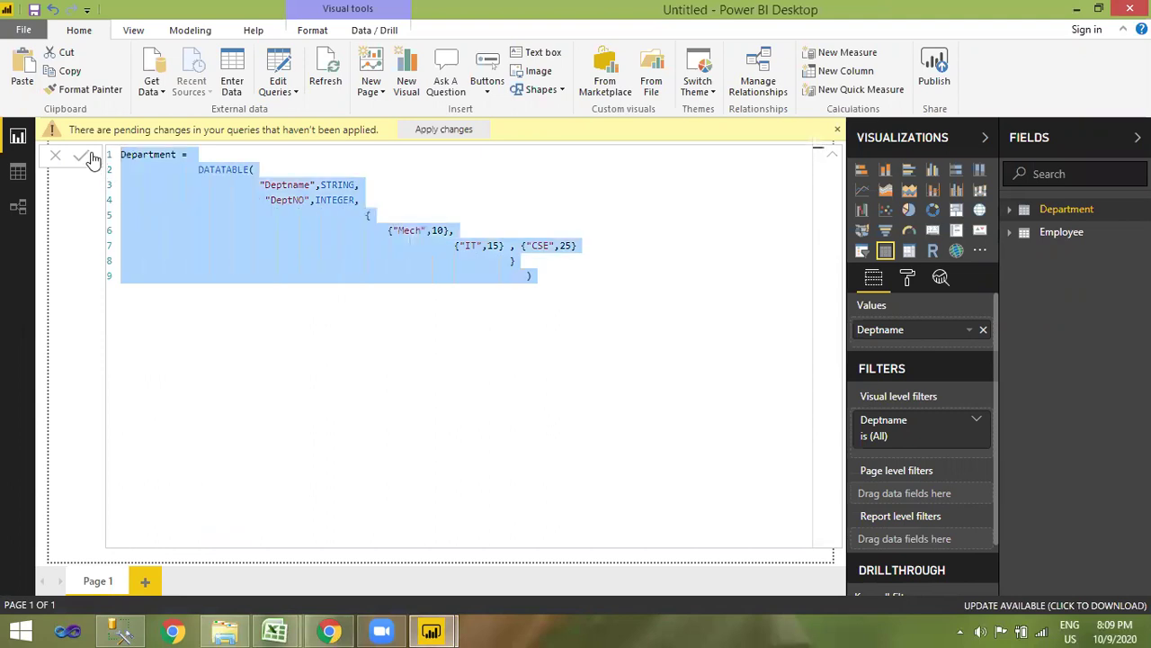
Step: Return to SQL Server Management Studio to review the Department DATATABLE text alongside the #Employee definition and the three INSERT methods
left_click(124, 629)
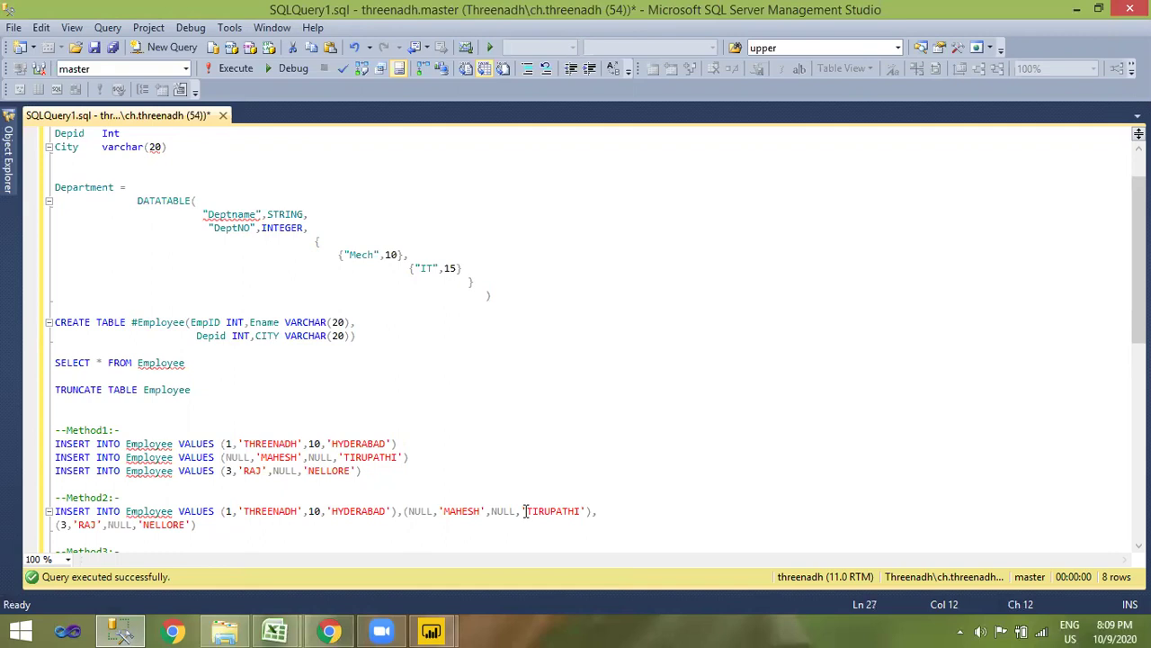
left_click(388, 628)
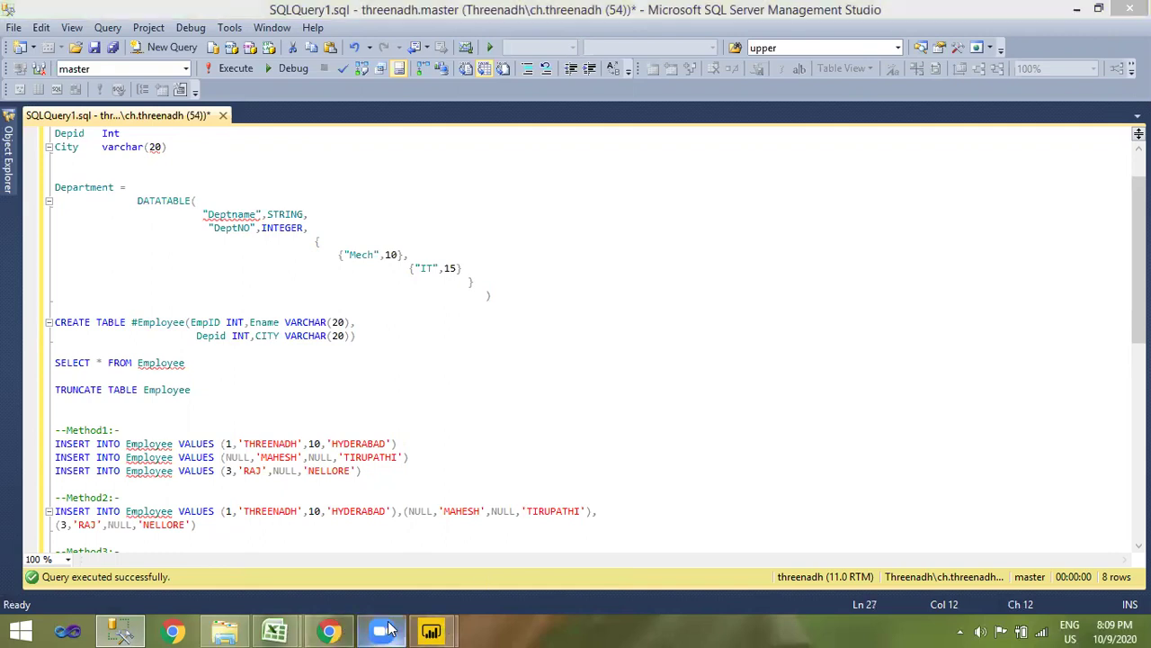
left_click(473, 468)
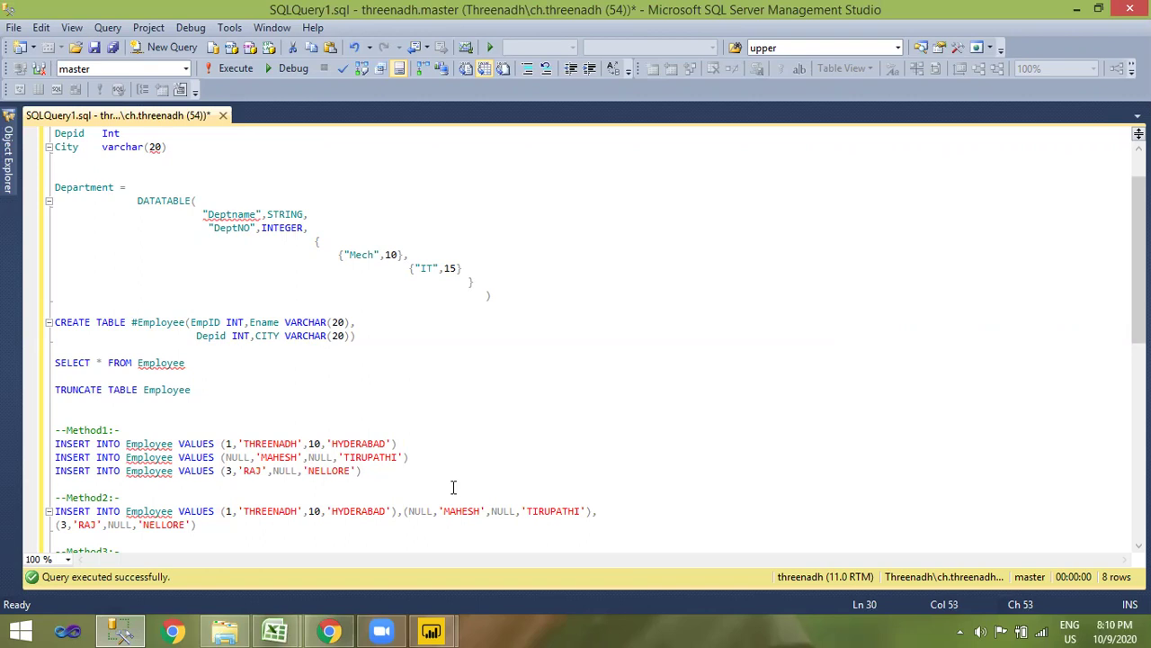
scroll(454, 486, "down", 2)
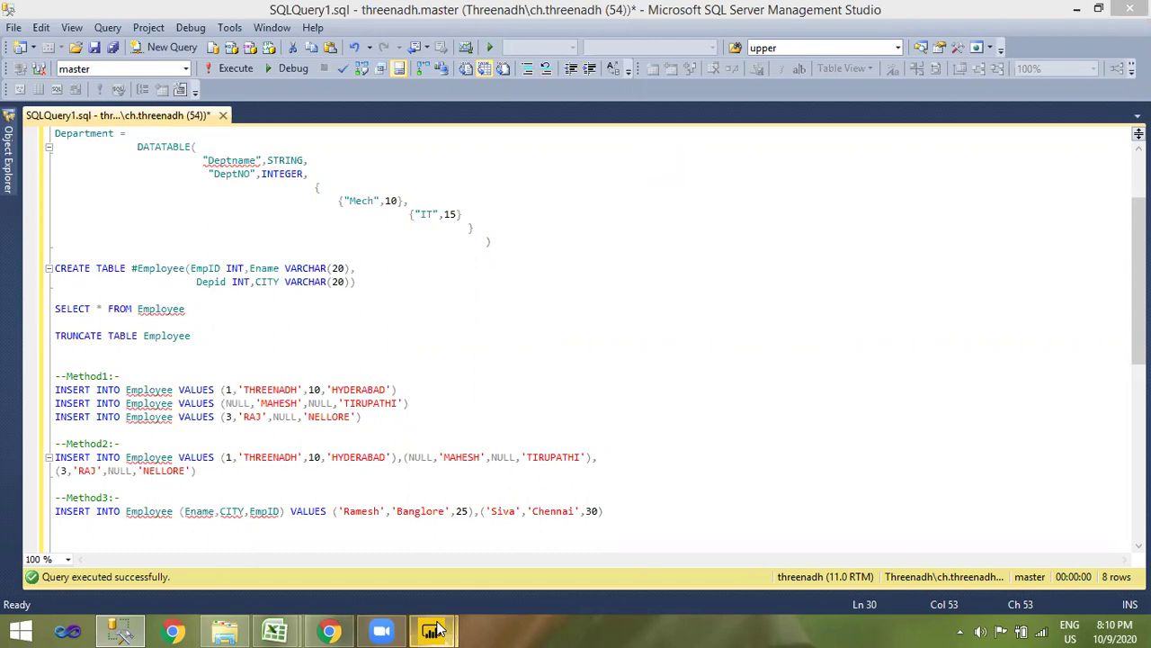
mouse_move(435, 630)
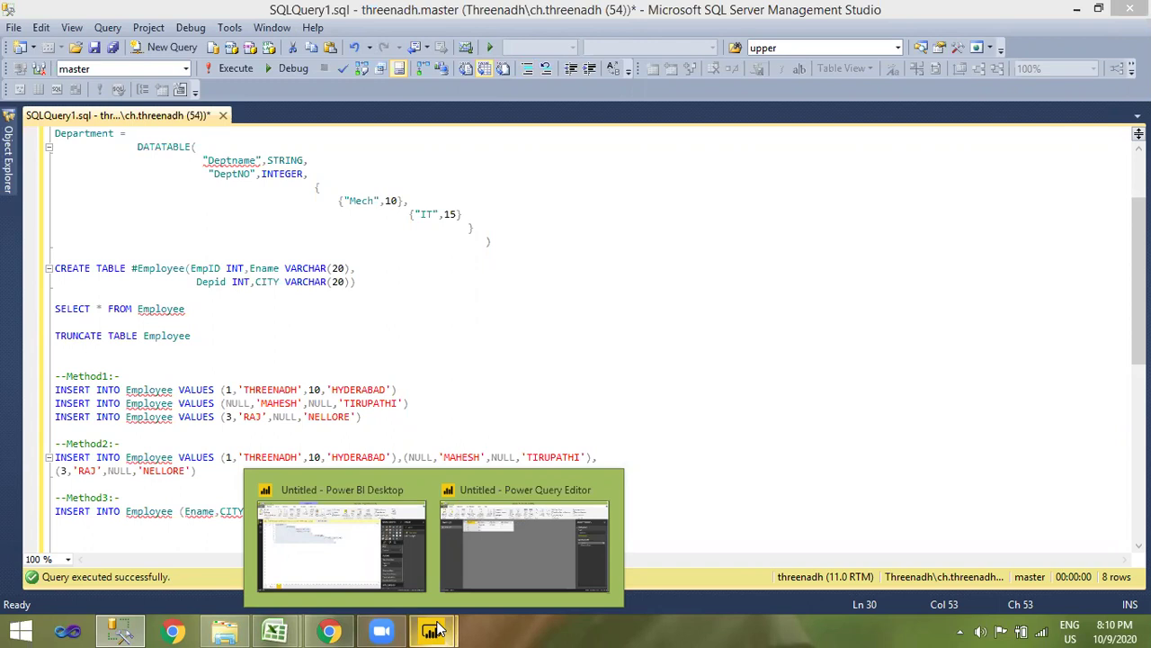
left_click(256, 389)
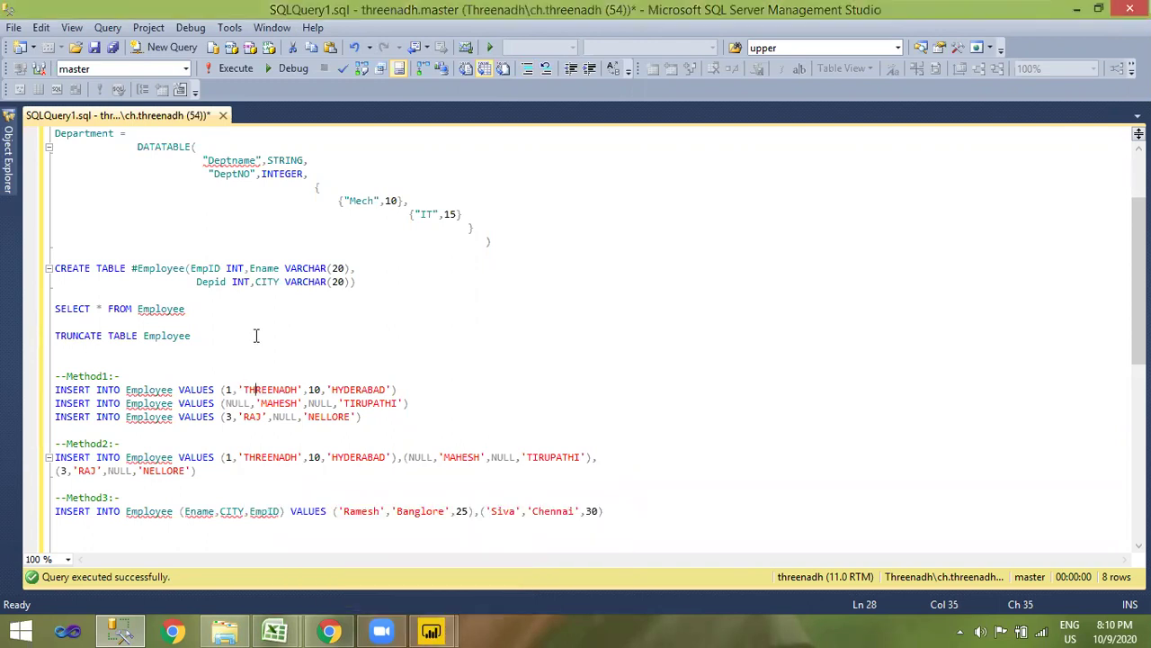